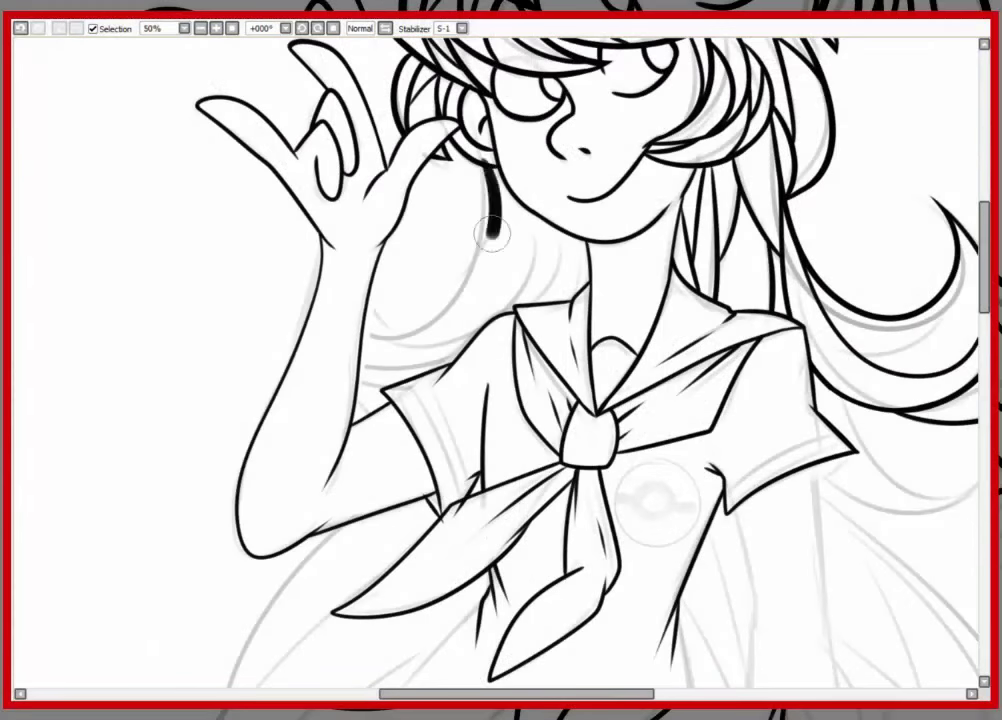
# Step: Ink the hair strands falling behind the neck and raised arm, and clear the lines overlapping the arm and sailor collar
pyautogui.moveTo(548, 186)
pyautogui.mouseDown()
pyautogui.moveTo(360, 330)
pyautogui.moveTo(380, 320)
pyautogui.mouseUp()
pyautogui.moveTo(530, 215); pyautogui.dragTo(400, 300)
pyautogui.moveTo(575, 240); pyautogui.dragTo(512, 302)
pyautogui.moveTo(436, 354); pyautogui.dragTo(368, 380)
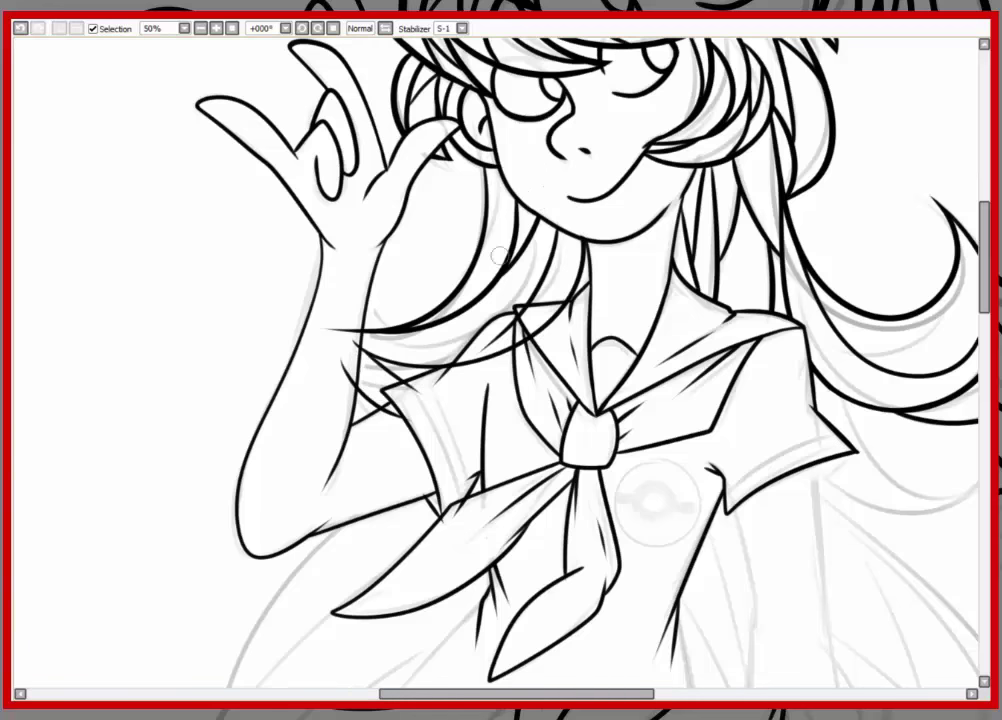
pyautogui.moveTo(540, 330); pyautogui.dragTo(383, 411)
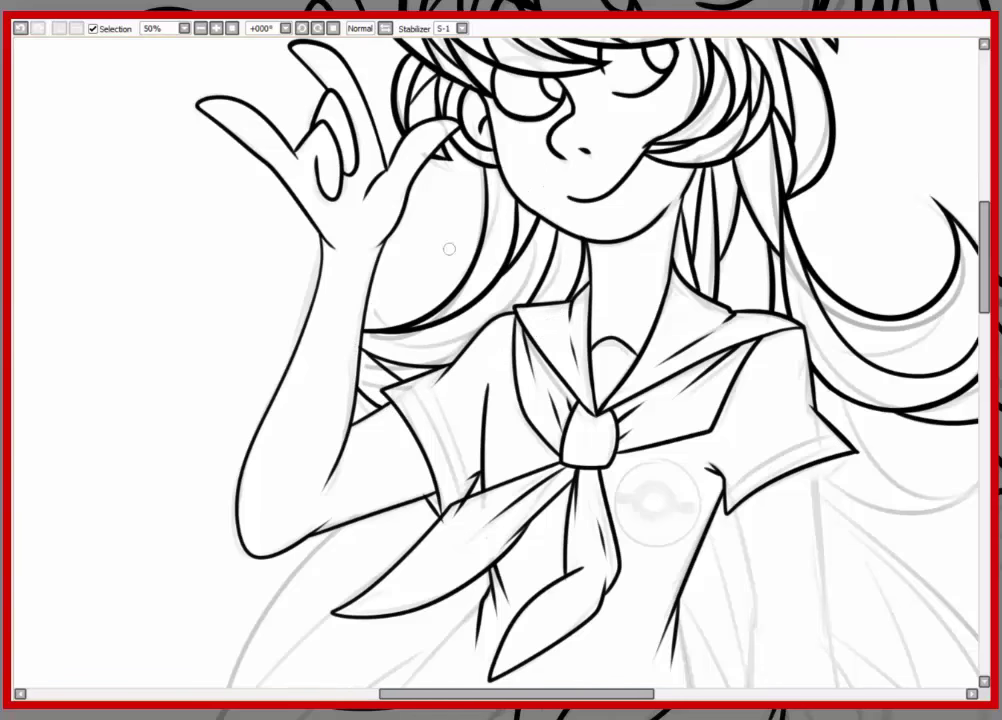
# Step: Ink the lowest curl of the hair behind the right-hand sleeve, including the strand line inside it
pyautogui.scroll(3, 520, 693)
pyautogui.scroll(-5, 520, 693)
pyautogui.moveTo(517, 693); pyautogui.dragTo(579, 693)
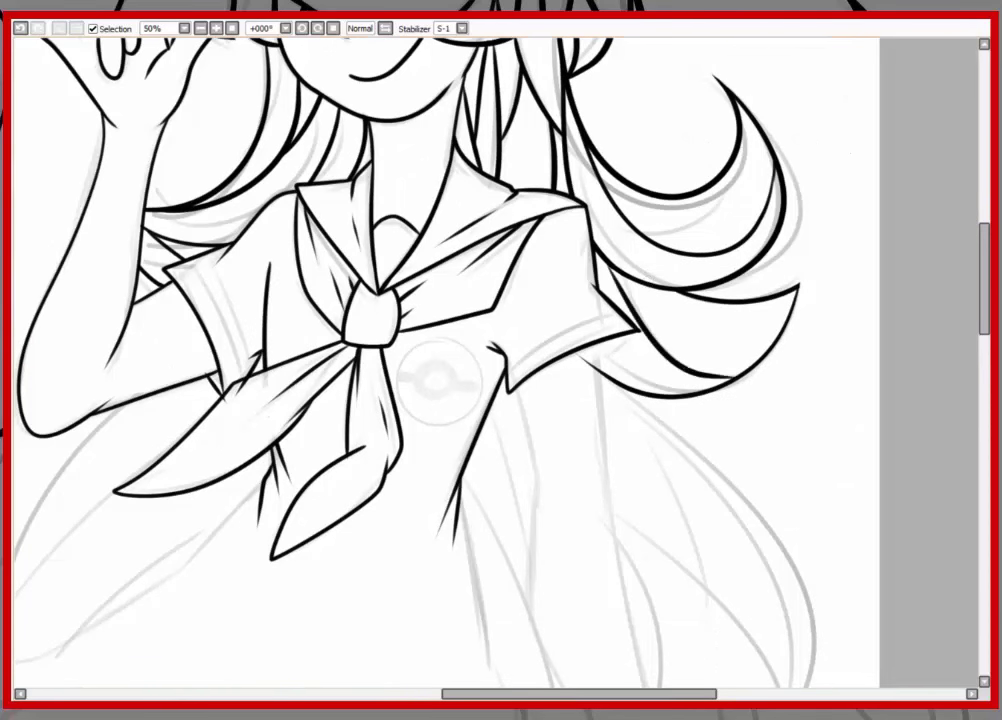
pyautogui.moveTo(500, 350); pyautogui.dragTo(435, 415)
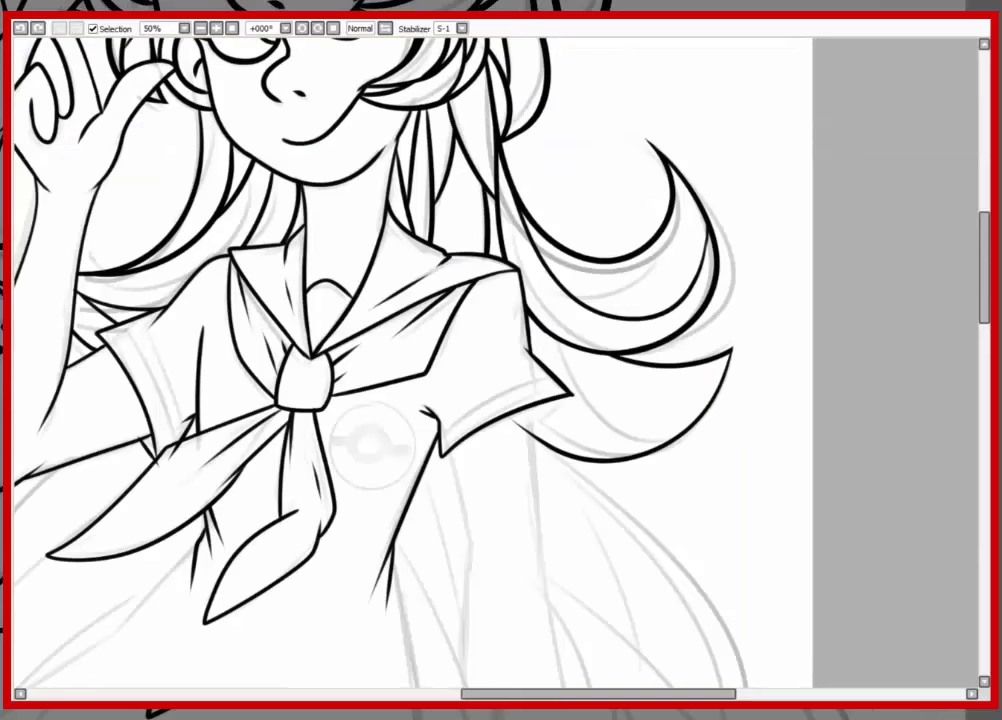
pyautogui.moveTo(532, 328)
pyautogui.mouseDown()
pyautogui.moveTo(575, 384)
pyautogui.moveTo(706, 415)
pyautogui.moveTo(665, 456)
pyautogui.mouseUp()
# Step: Ink the left part of the skirt hem with straight segments, redrawing them along the sketch's first fold
pyautogui.moveTo(450, 300); pyautogui.dragTo(650, 45)
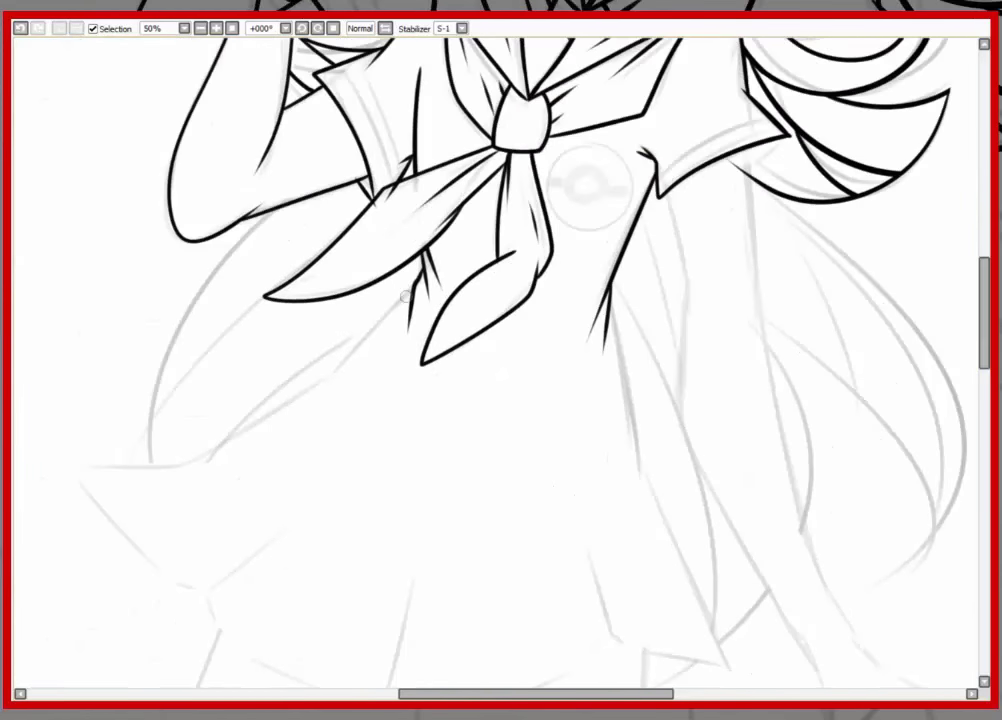
pyautogui.scroll(-1, 754, 467)
pyautogui.scroll(1, 754, 467)
pyautogui.moveTo(78, 268)
pyautogui.mouseDown()
pyautogui.moveTo(212, 398)
pyautogui.moveTo(268, 470)
pyautogui.mouseUp()
pyautogui.hotkey('ctrl', 'z')
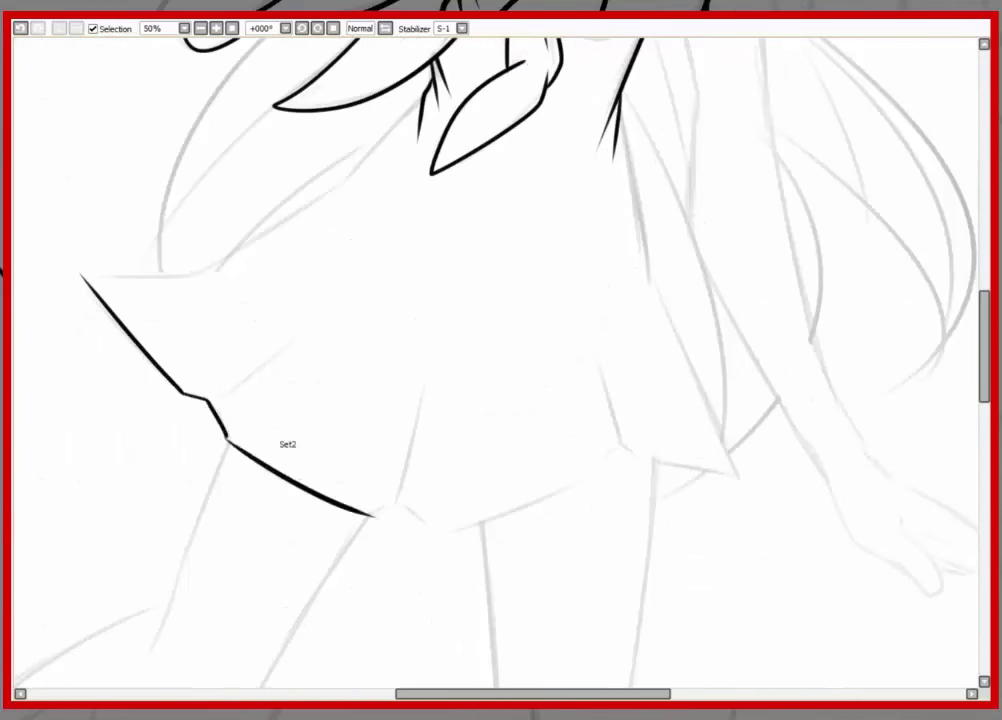
pyautogui.hotkey('ctrl', 'z')
pyautogui.moveTo(153, 385); pyautogui.dragTo(224, 404)
pyautogui.moveTo(235, 450); pyautogui.dragTo(392, 520)
pyautogui.hotkey('ctrl', 'z')
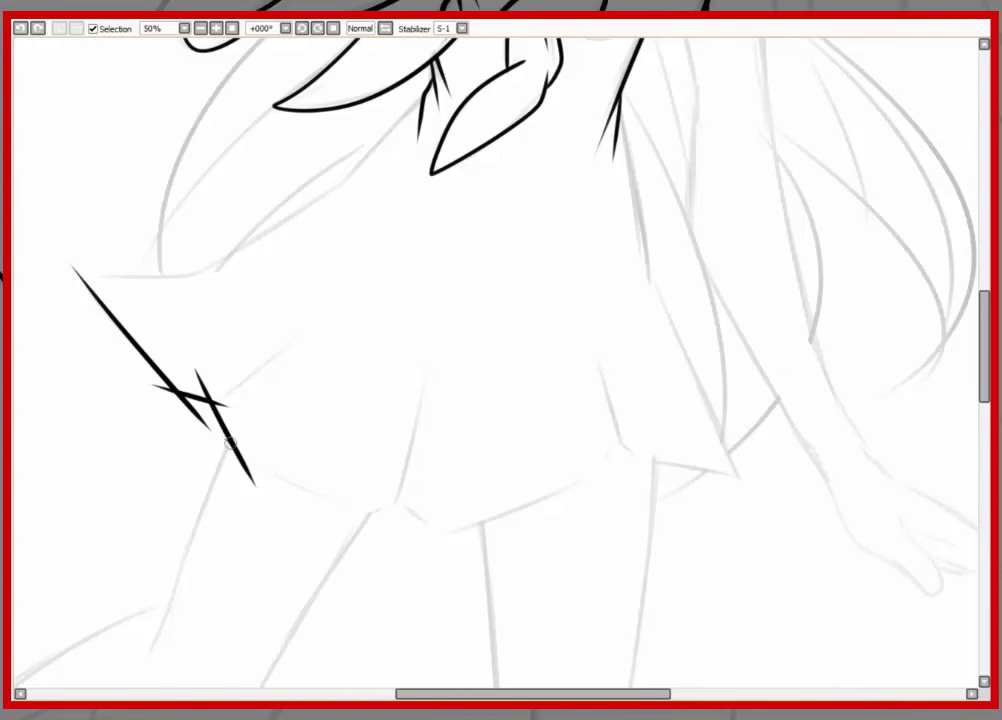
# Step: Ink the middle and right parts of the skirt hem with crossing strokes that follow the zigzag folds
pyautogui.moveTo(235, 450); pyautogui.dragTo(390, 520)
pyautogui.moveTo(330, 525); pyautogui.dragTo(452, 485)
pyautogui.moveTo(366, 485); pyautogui.dragTo(462, 545)
pyautogui.moveTo(420, 540)
pyautogui.mouseDown()
pyautogui.moveTo(625, 462)
pyautogui.moveTo(565, 508)
pyautogui.mouseUp()
pyautogui.hotkey('ctrl', 'z')
pyautogui.moveTo(593, 415); pyautogui.dragTo(655, 475)
pyautogui.moveTo(640, 460); pyautogui.dragTo(765, 487)
# Step: Erase the overshooting line ends at the corners of the skirt hem
pyautogui.moveTo(205, 392); pyautogui.dragTo(241, 478)
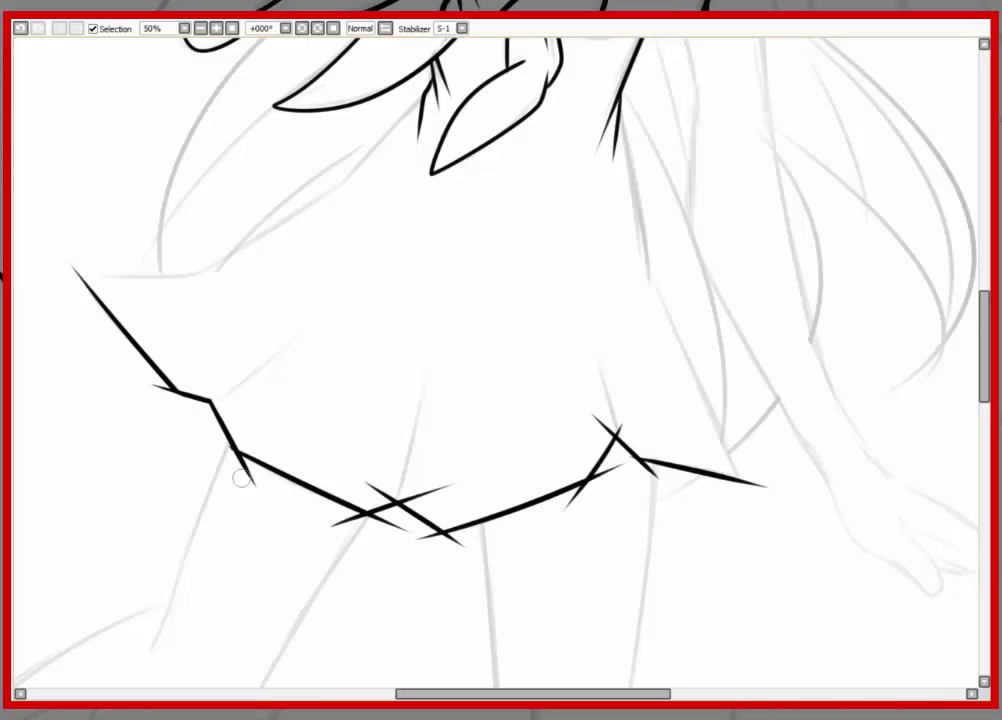
pyautogui.moveTo(168, 390)
pyautogui.mouseDown()
pyautogui.moveTo(185, 420)
pyautogui.moveTo(219, 446)
pyautogui.mouseUp()
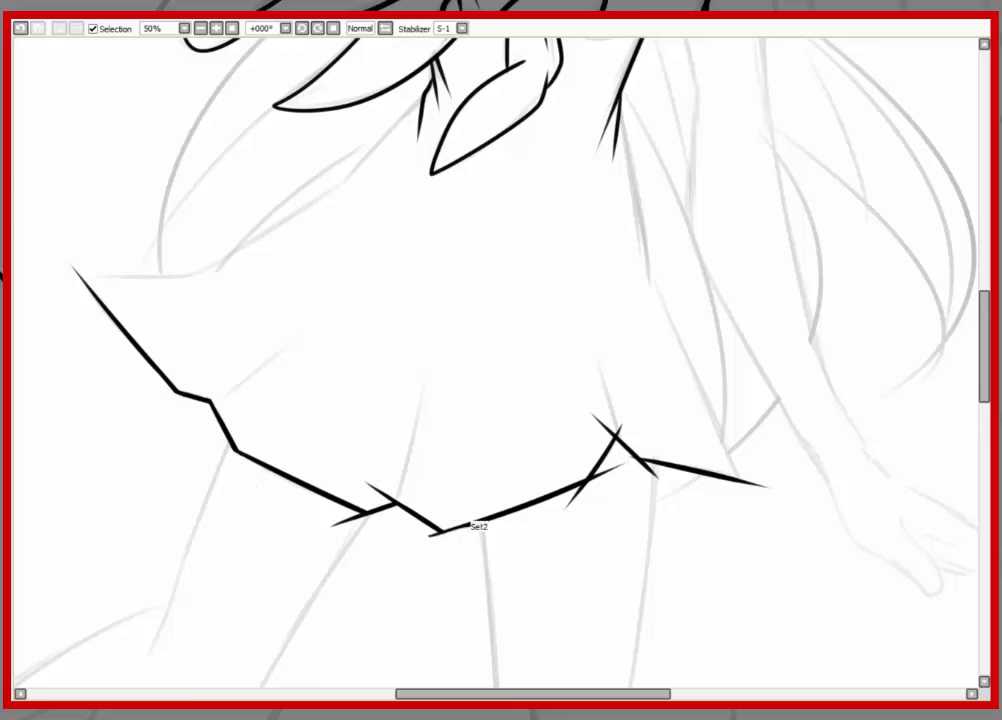
pyautogui.hscroll(3, 368, 518)
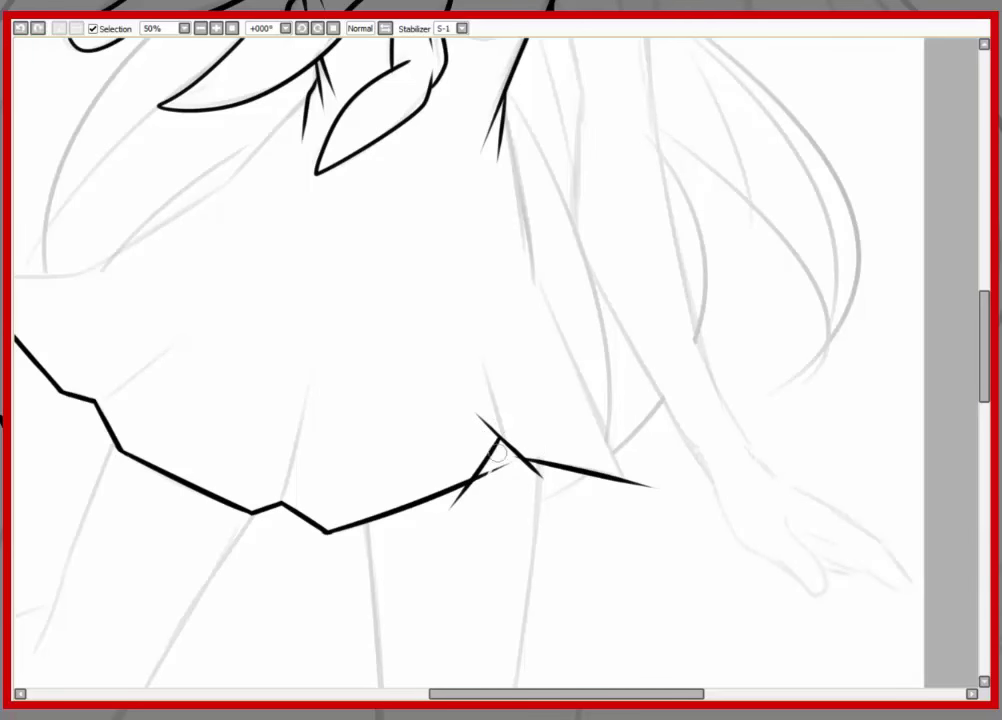
pyautogui.moveTo(498, 453)
pyautogui.mouseDown()
pyautogui.moveTo(440, 498)
pyautogui.moveTo(482, 411)
pyautogui.mouseUp()
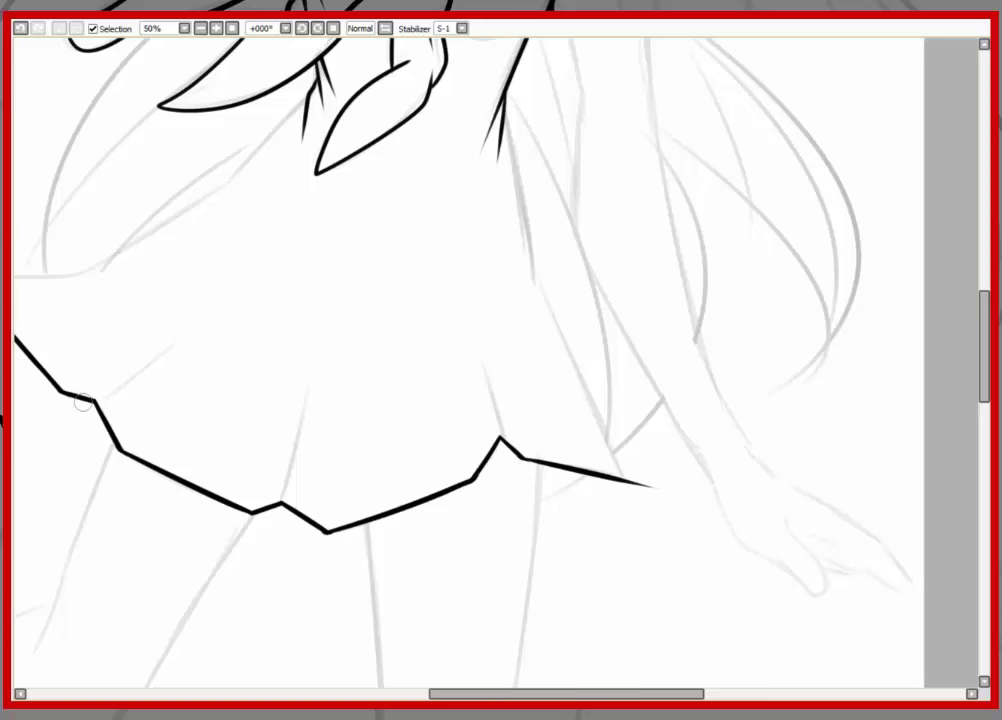
# Step: Ink three pleat lines rising from the hem's fold corners and add the small underside line at the right fold
pyautogui.hscroll(-6, 556, 461)
pyautogui.moveTo(380, 398); pyautogui.dragTo(465, 336)
pyautogui.hscroll(3, 418, 503)
pyautogui.moveTo(421, 500); pyautogui.dragTo(447, 390)
pyautogui.moveTo(638, 437); pyautogui.dragTo(617, 360)
pyautogui.moveTo(393, 512); pyautogui.dragTo(428, 507)
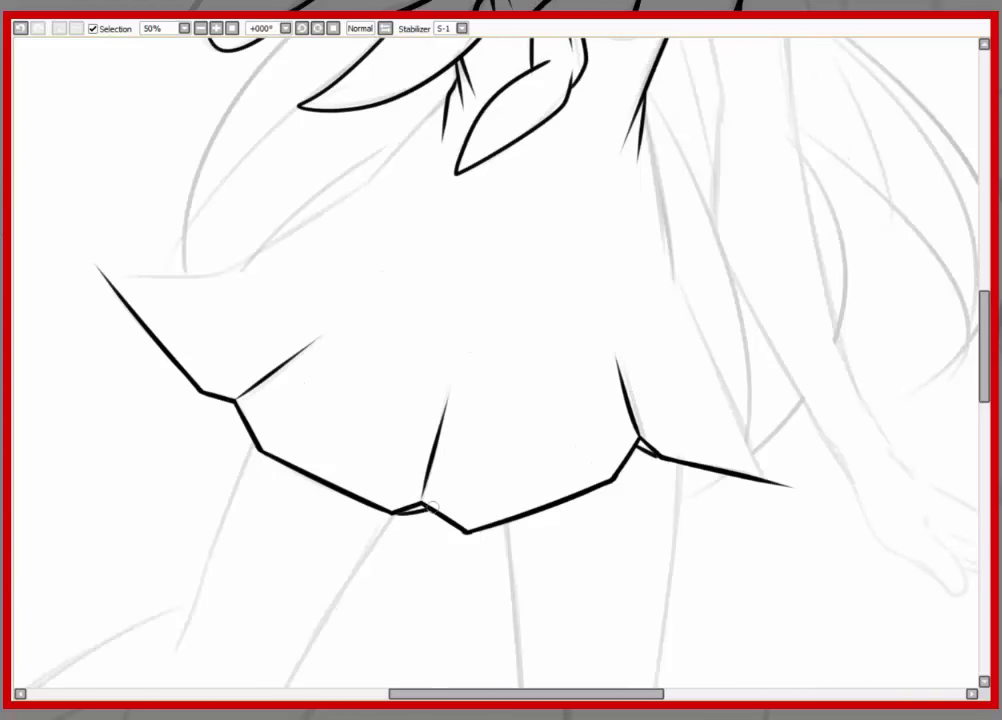
pyautogui.hscroll(3, 232, 401)
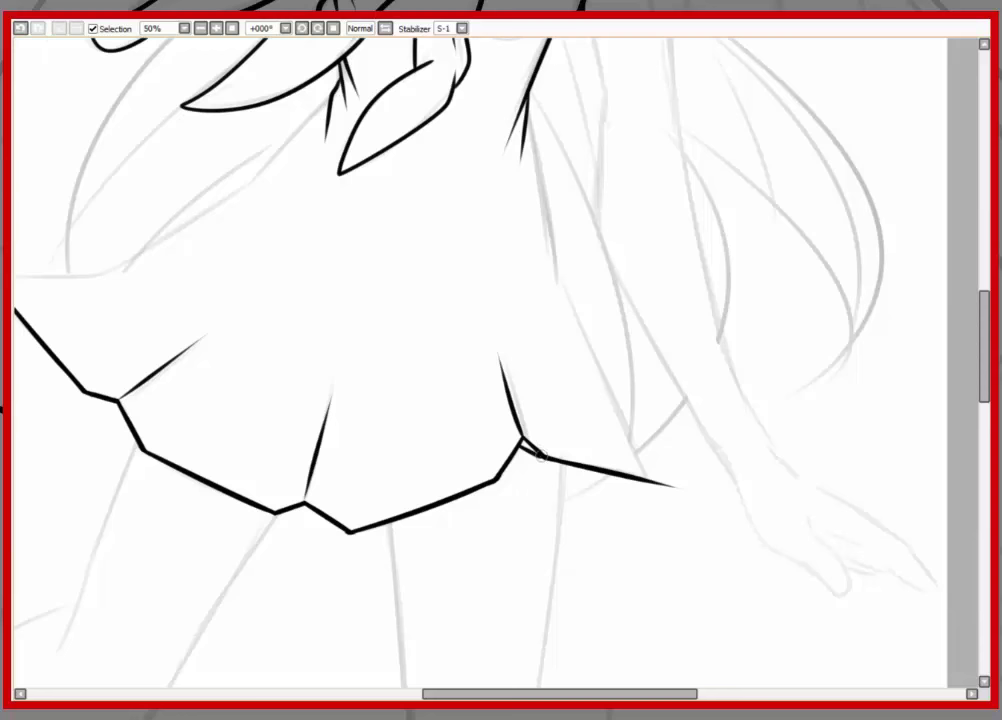
# Step: Try to ink the upper edge of the skirt's left flare
pyautogui.hscroll(-4, 540, 455)
pyautogui.moveTo(150, 257)
pyautogui.mouseDown()
pyautogui.moveTo(139, 235)
pyautogui.moveTo(257, 268)
pyautogui.mouseUp()
pyautogui.scroll(4, 257, 268)
pyautogui.hscroll(5, 257, 268)
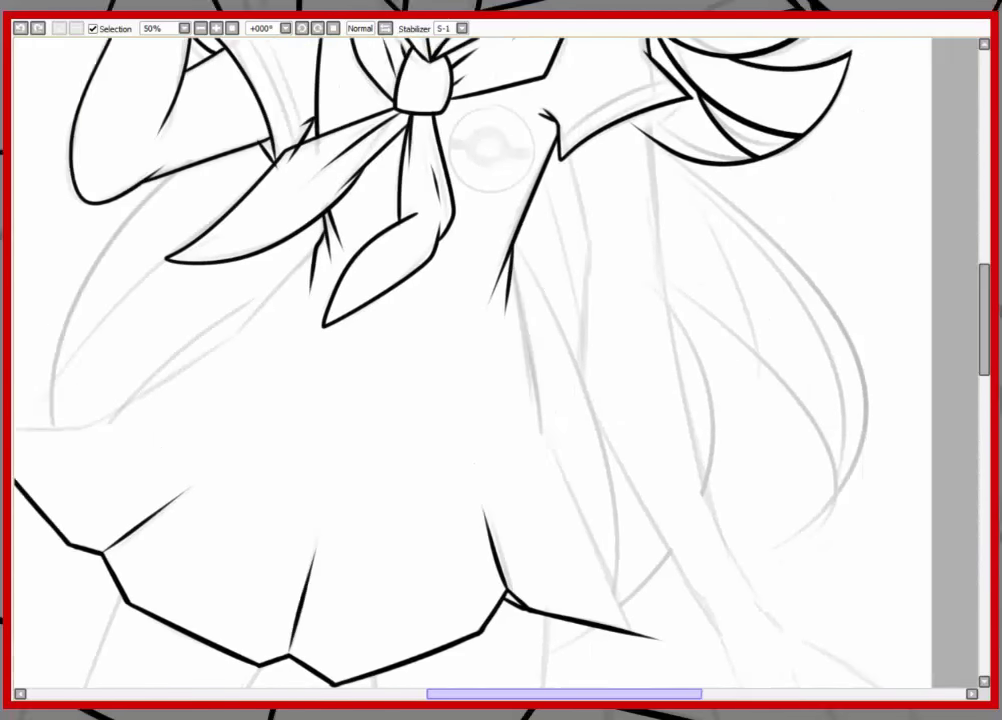
pyautogui.hscroll(1, 101, 291)
pyautogui.scroll(-3, 101, 291)
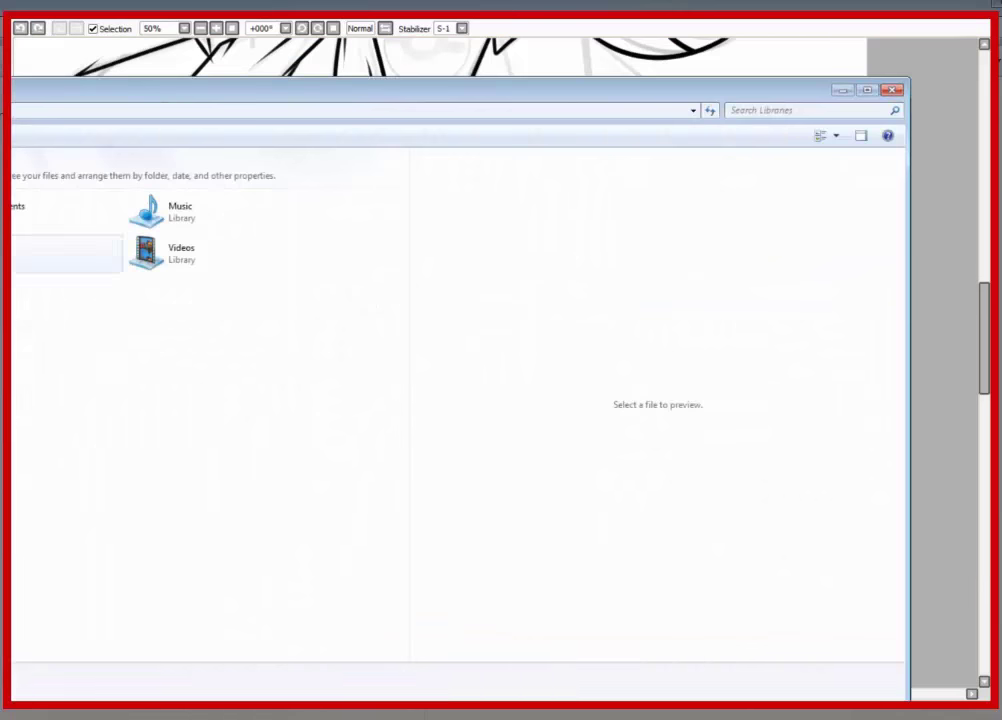
pyautogui.hotkey('alt', 'Tab')
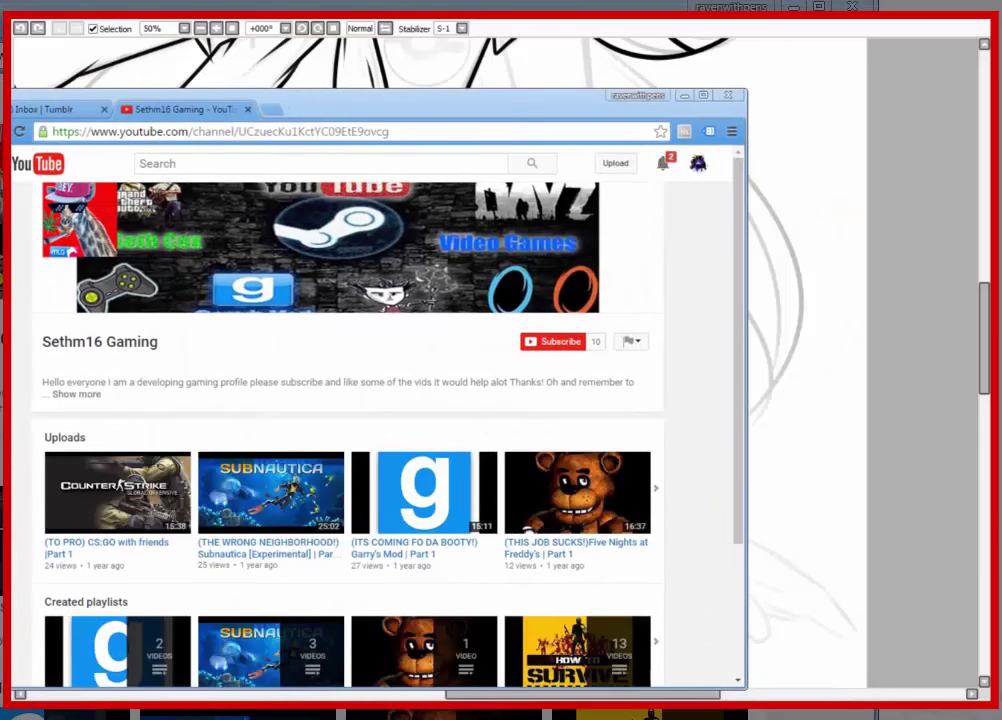
pyautogui.click(662, 163)
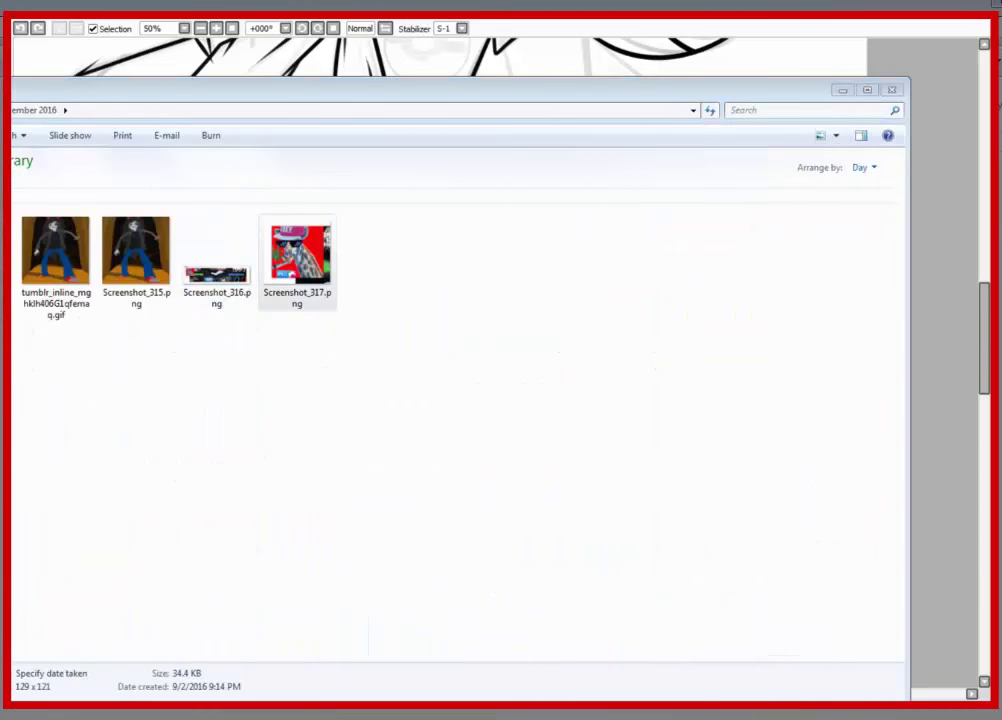
pyautogui.hotkey('alt', 'Tab')
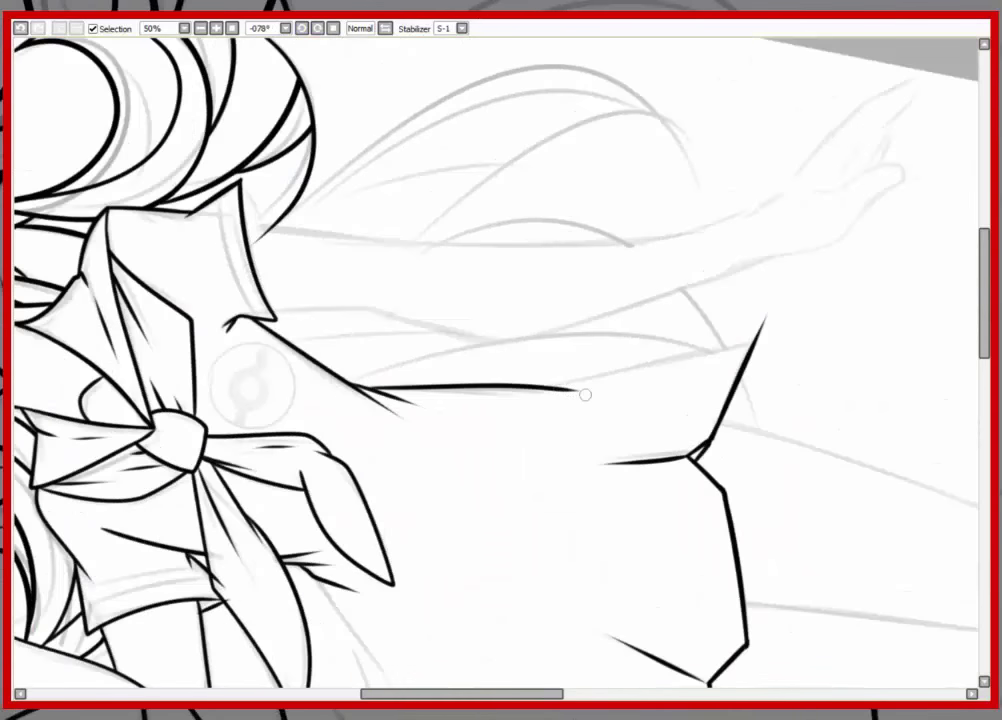
# Step: Ink both sides of the skirt from the waist to the outer hem corners, following the sketch
pyautogui.scroll(-3, 413, 67)
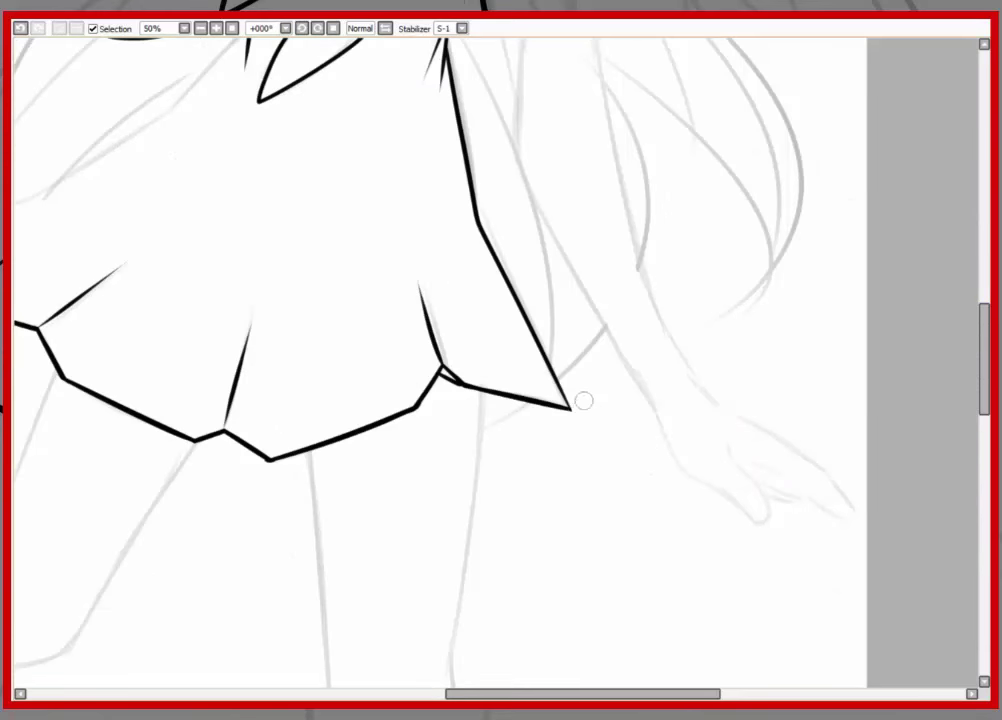
pyautogui.hscroll(-3, 583, 400)
pyautogui.scroll(3, 94, 356)
pyautogui.moveTo(387, 140); pyautogui.dragTo(389, 401)
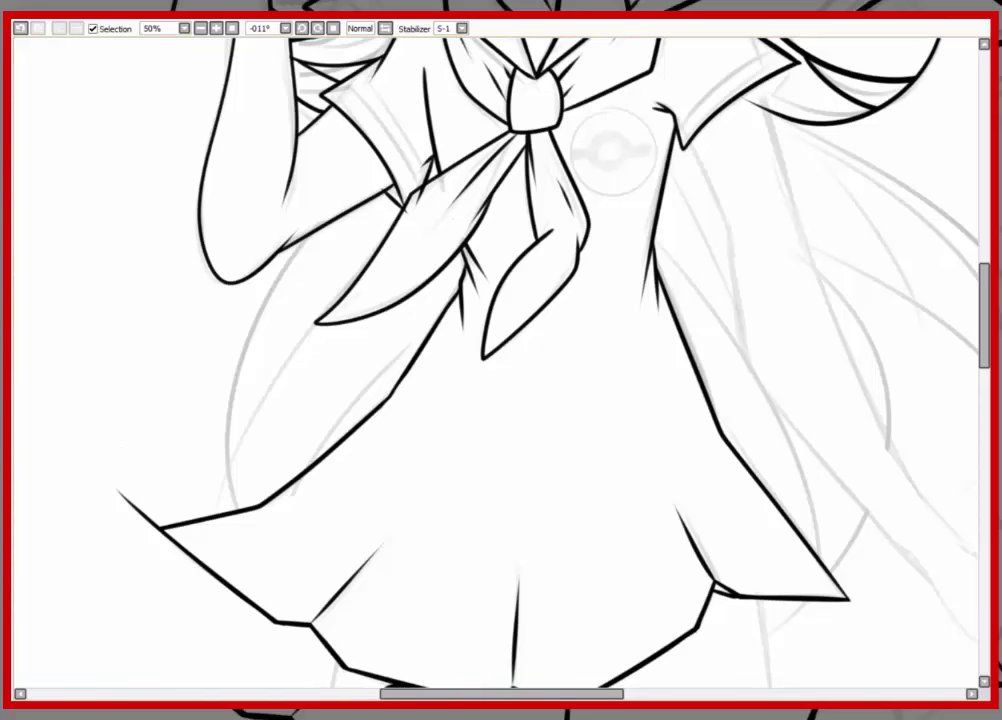
# Step: Ink the hair strands showing behind the raised elbow, scarf and skirt's left side, and clear the parts overlapping the clothing
pyautogui.hscroll(-1, 450, 360)
pyautogui.moveTo(440, 198); pyautogui.dragTo(295, 503)
pyautogui.moveTo(455, 95); pyautogui.dragTo(265, 262)
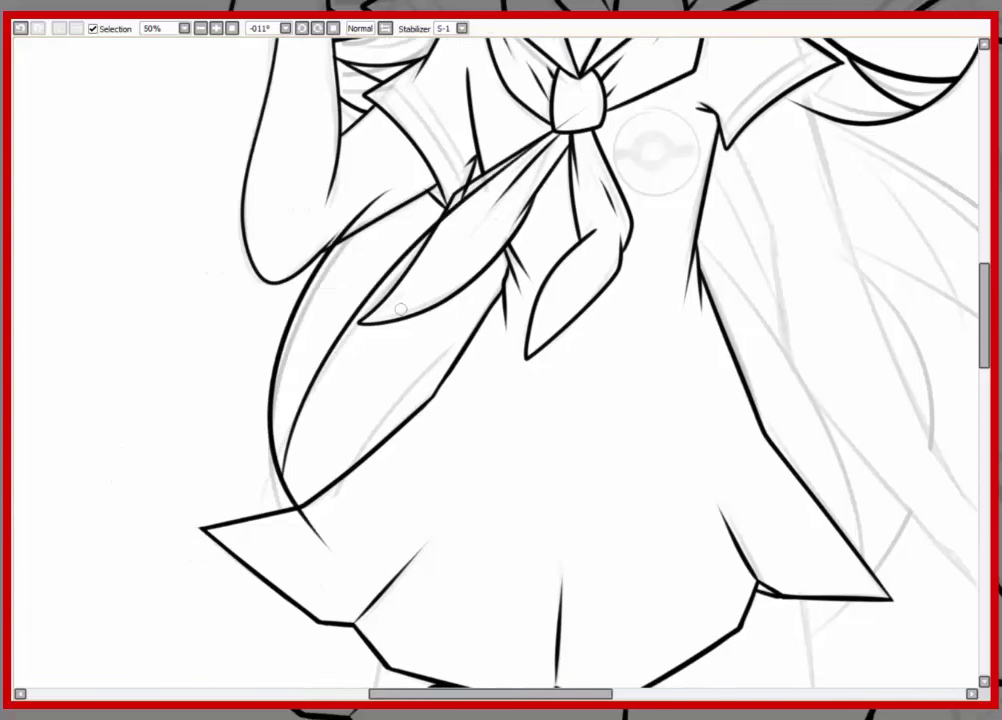
pyautogui.hotkey('ctrl', 'z')
pyautogui.moveTo(505, 263); pyautogui.dragTo(412, 495)
pyautogui.moveTo(575, 232); pyautogui.dragTo(505, 280)
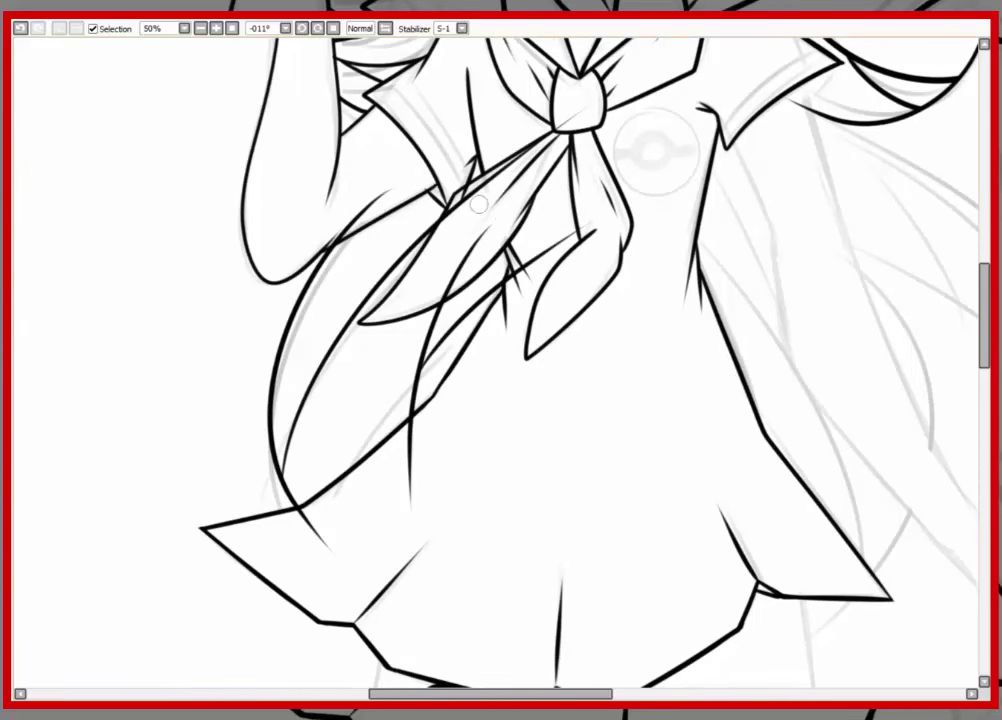
pyautogui.scroll(2, 463, 338)
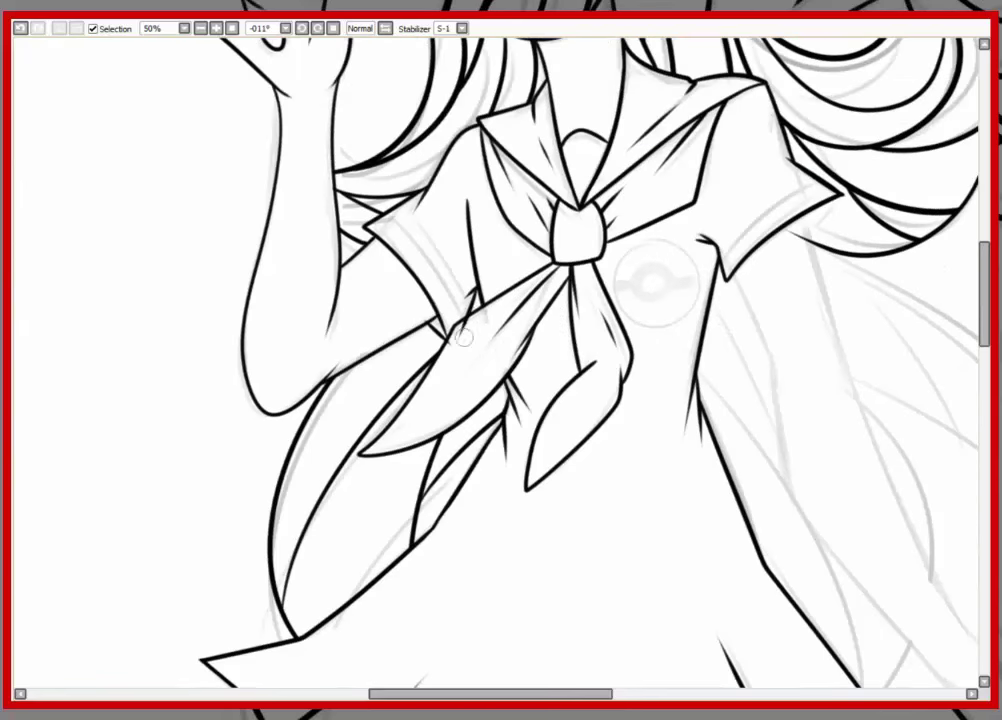
# Step: Ink the inner contour of the lowered arm from the sleeve down through the wrist and around the thumb
pyautogui.moveTo(153, 367); pyautogui.dragTo(436, 700)
pyautogui.moveTo(123, 419); pyautogui.dragTo(298, 414)
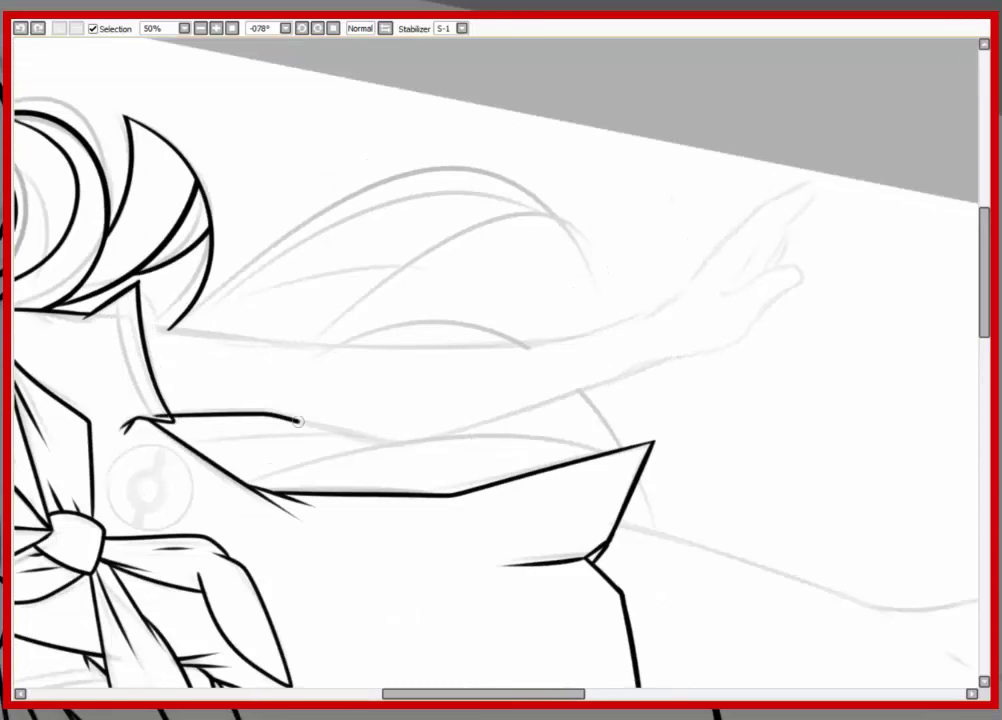
pyautogui.press('Home')
pyautogui.hotkey('ctrl', 't')
pyautogui.press('Return')
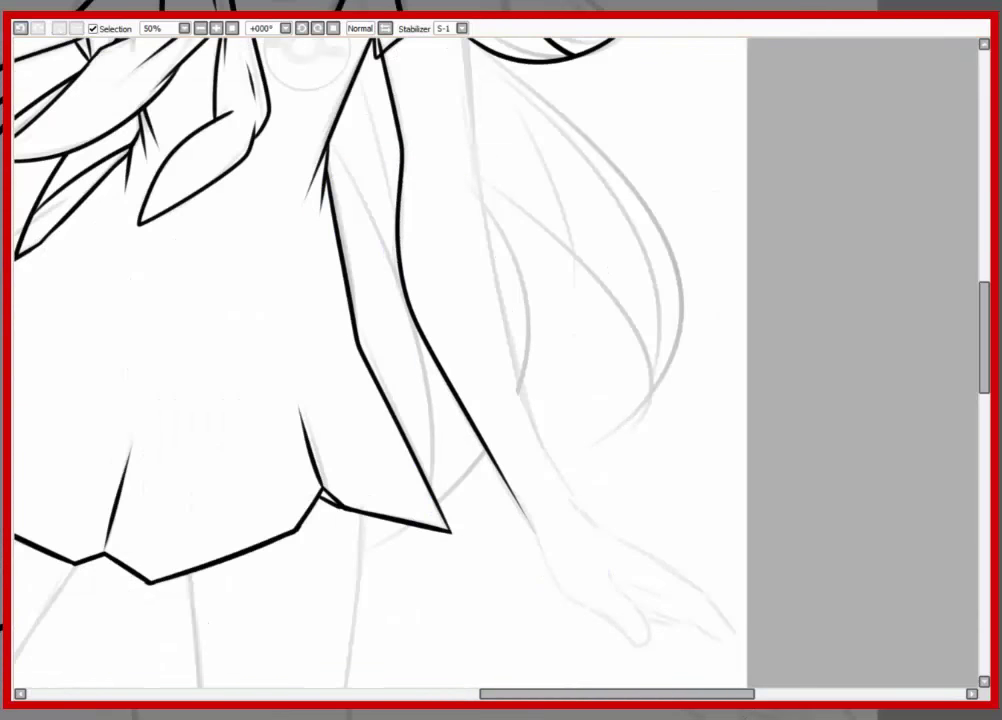
pyautogui.moveTo(505, 478)
pyautogui.mouseDown()
pyautogui.moveTo(530, 525)
pyautogui.moveTo(645, 640)
pyautogui.mouseUp()
pyautogui.hscroll(2, 578, 249)
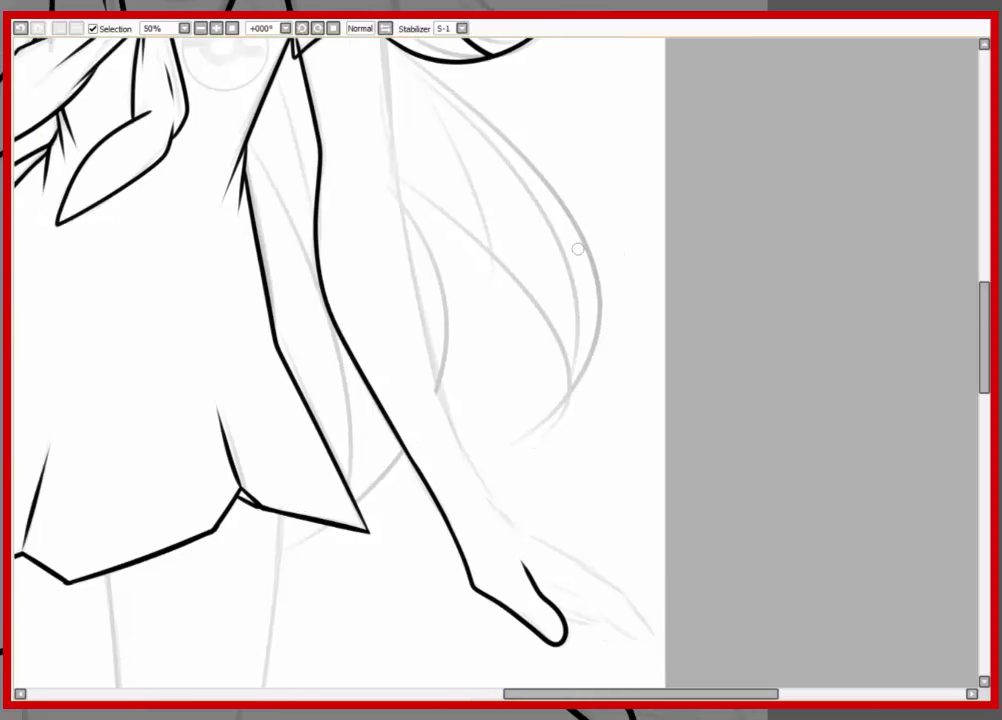
# Step: Try to ink the outer contour of the lowered arm with the canvas rotated
pyautogui.press('Delete')
pyautogui.press('Delete')
pyautogui.press('Delete')
pyautogui.press('Delete')
pyautogui.moveTo(95, 338); pyautogui.dragTo(535, 290)
pyautogui.hotkey('ctrl', 'z')
pyautogui.press('Home')
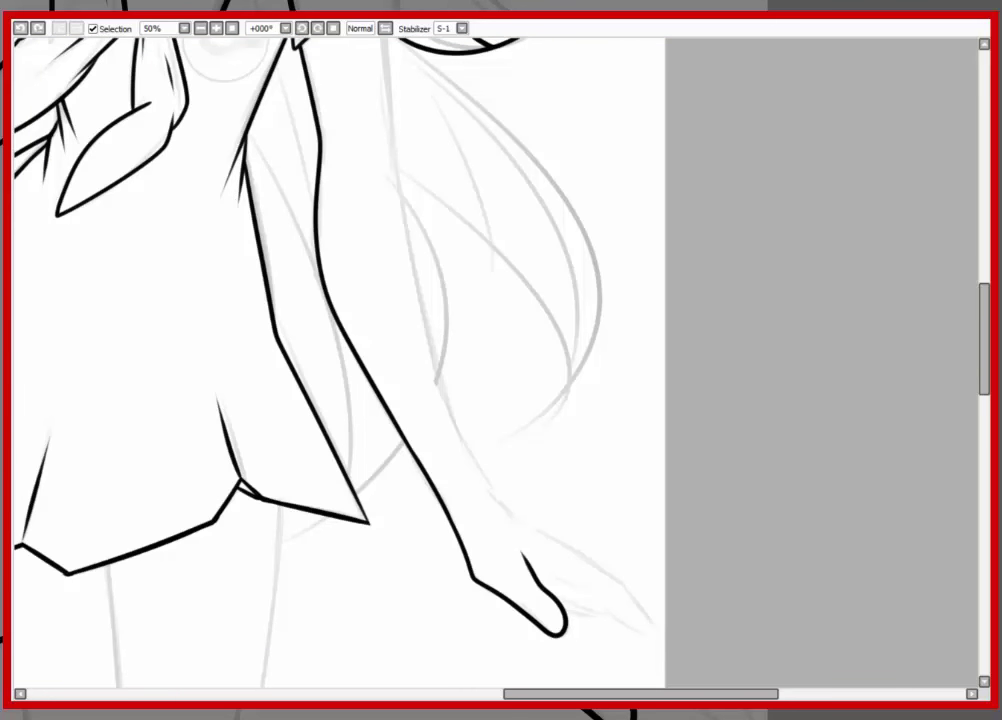
pyautogui.scroll(-3, 500, 360)
pyautogui.press('Delete')
pyautogui.press('Delete')
pyautogui.press('Delete')
pyautogui.press('Delete')
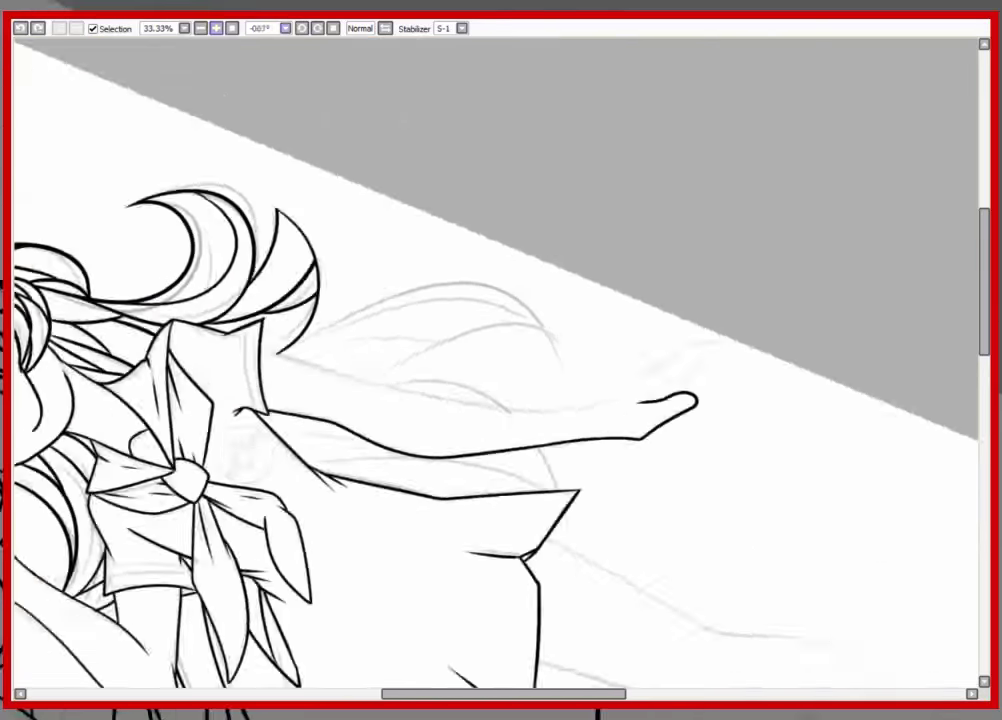
pyautogui.press('Delete')
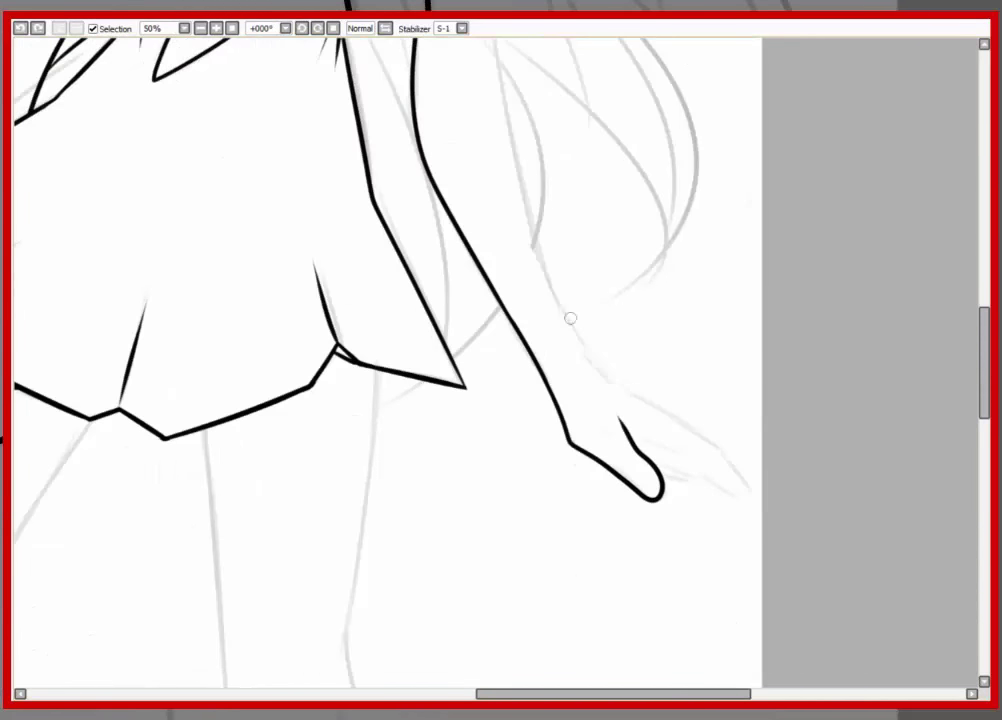
# Step: Ink the back of the lowered hand and its fingers
pyautogui.moveTo(625, 432); pyautogui.dragTo(738, 487)
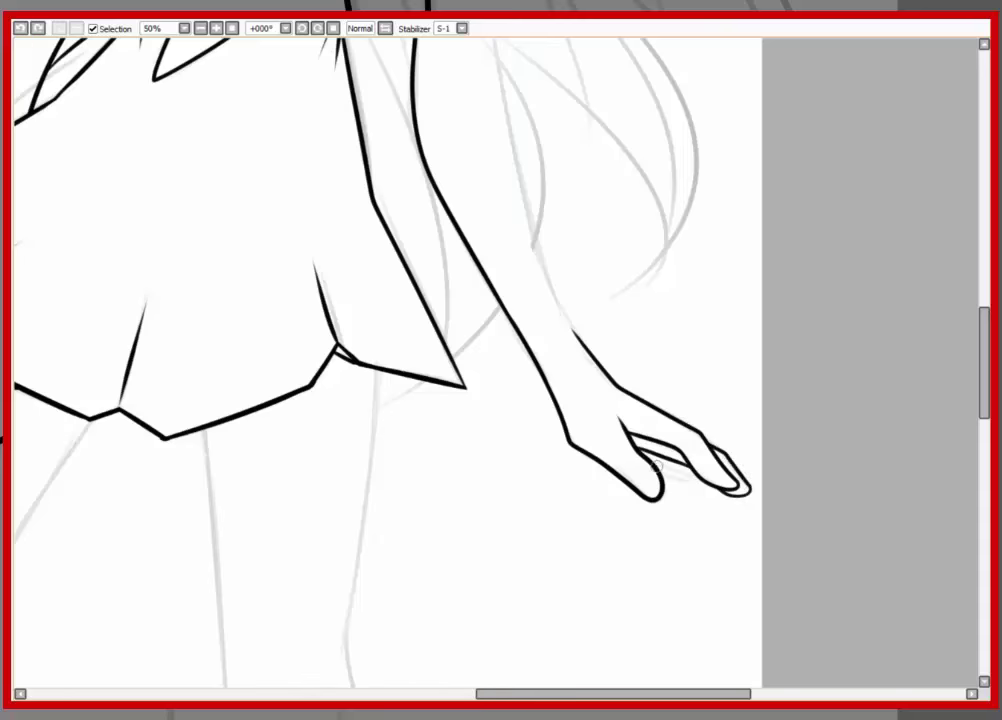
pyautogui.scroll(10, 901, 353)
pyautogui.scroll(-1, 901, 353)
pyautogui.scroll(-5, 901, 353)
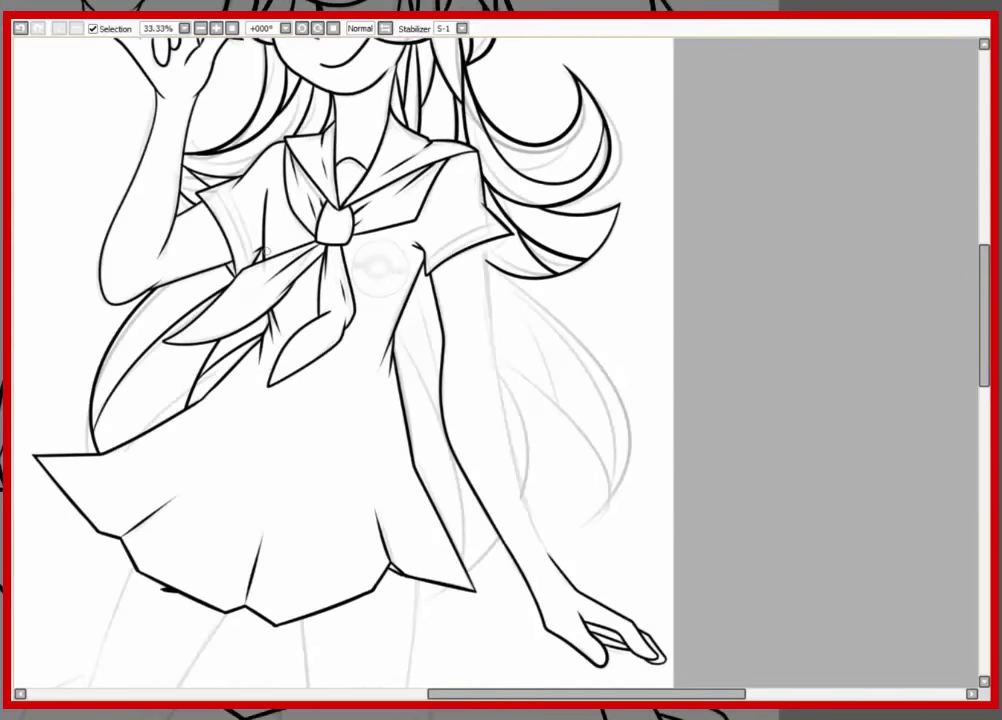
# Step: Ink the outer contour of the lowered arm from the sleeve to the wrist, redoing the long stroke until it fits
pyautogui.scroll(1, 489, 370)
pyautogui.press('Delete')
pyautogui.press('Delete')
pyautogui.press('Delete')
pyautogui.press('Delete')
pyautogui.press('Delete')
pyautogui.press('Delete')
pyautogui.moveTo(257, 382); pyautogui.dragTo(727, 340)
pyautogui.hotkey('ctrl', 'z')
pyautogui.moveTo(290, 378); pyautogui.dragTo(700, 312)
pyautogui.hotkey('ctrl', 'z')
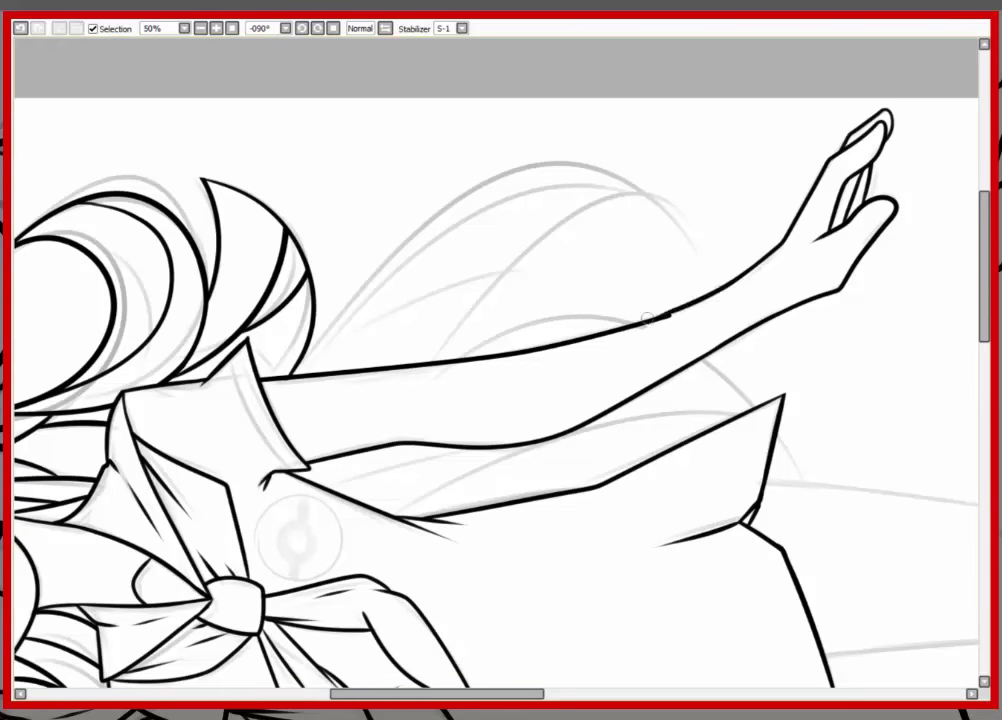
pyautogui.press('Home')
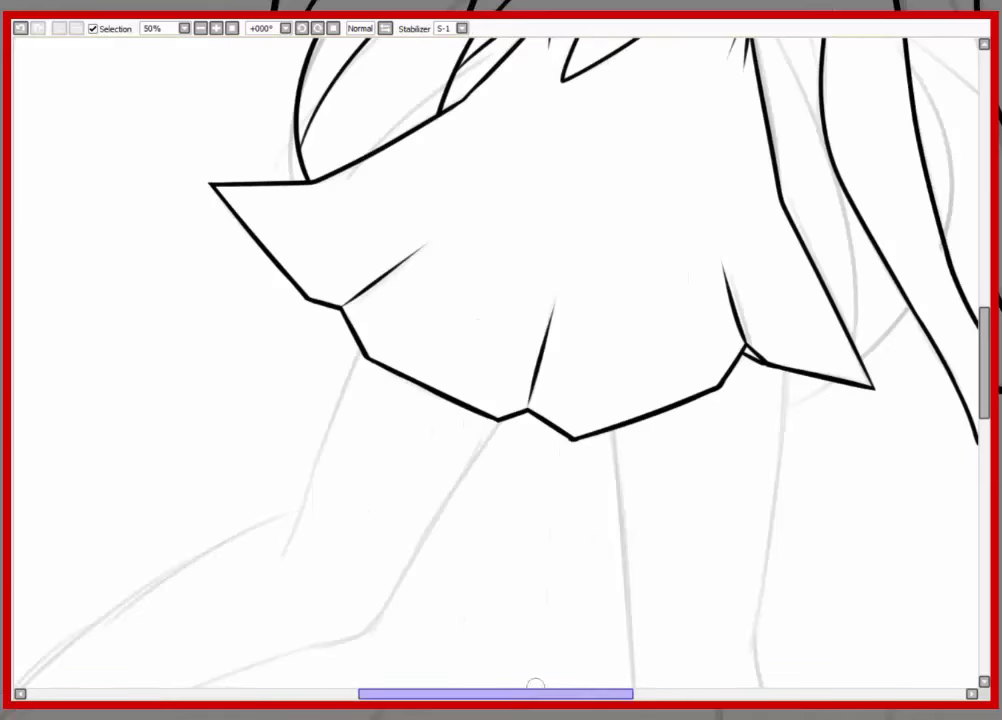
# Step: Ink the outer curve of the large hair lock beside the lowered arm, redoing the long stroke closer to the sketch
pyautogui.scroll(5, 537, 400)
pyautogui.scroll(-1, 600, 300)
pyautogui.scroll(1, 647, 208)
pyautogui.hotkey('ctrl', 'z')
pyautogui.moveTo(600, 172); pyautogui.dragTo(671, 576)
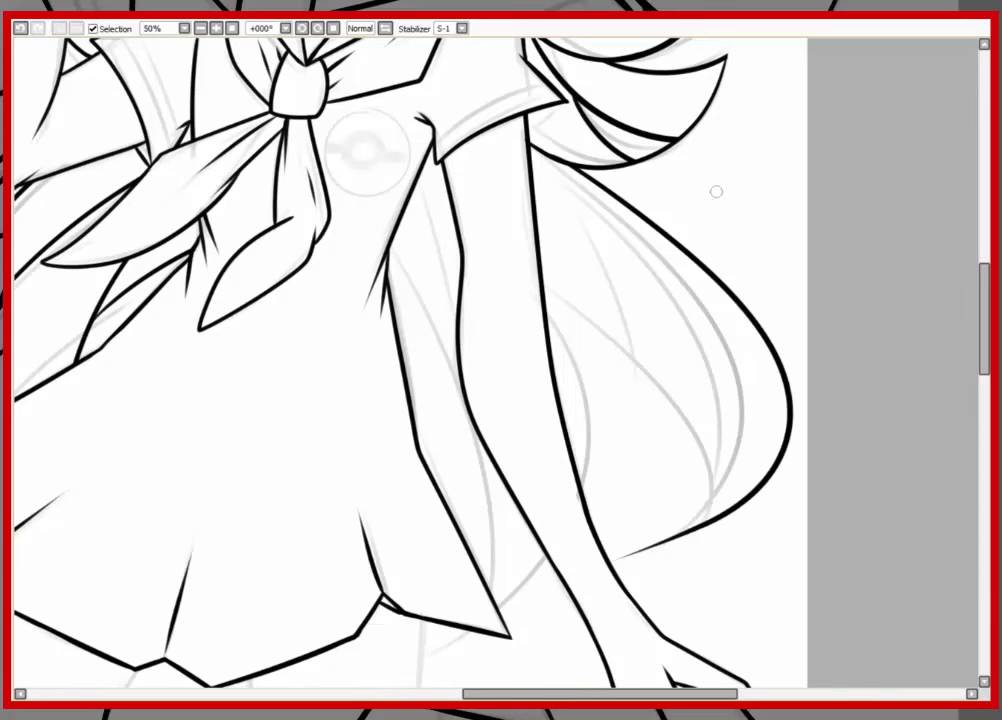
# Step: Ink the inner strands of the hair lock beside the lowered arm and clear the overshooting line ends
pyautogui.moveTo(536, 276)
pyautogui.mouseDown()
pyautogui.moveTo(671, 479)
pyautogui.moveTo(666, 521)
pyautogui.mouseUp()
pyautogui.moveTo(641, 220); pyautogui.dragTo(702, 473)
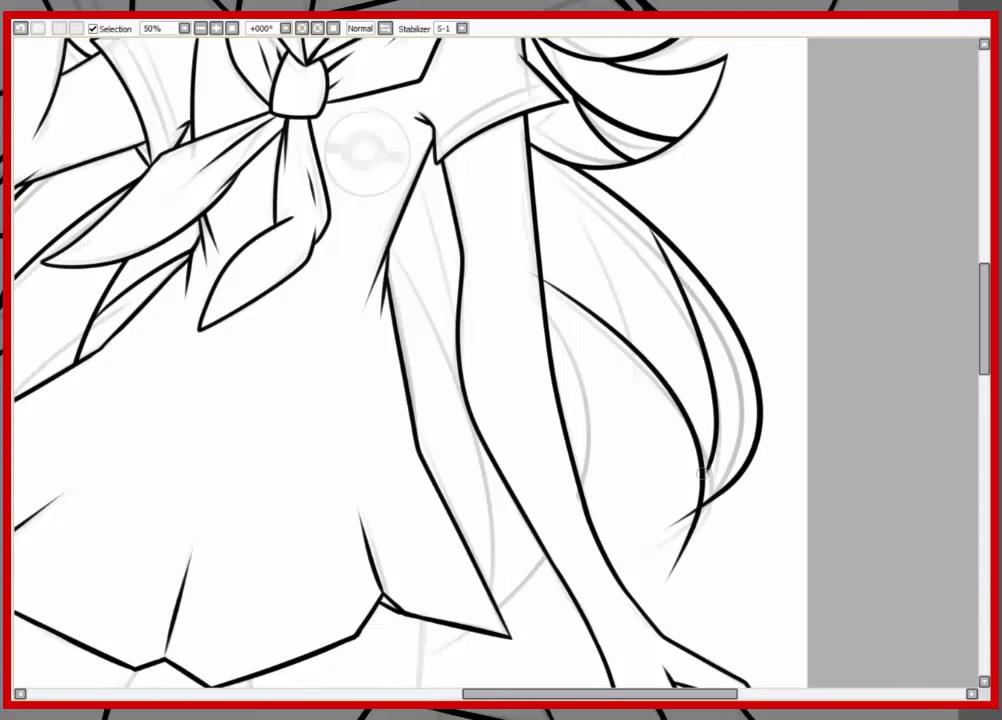
pyautogui.moveTo(548, 161); pyautogui.dragTo(640, 410)
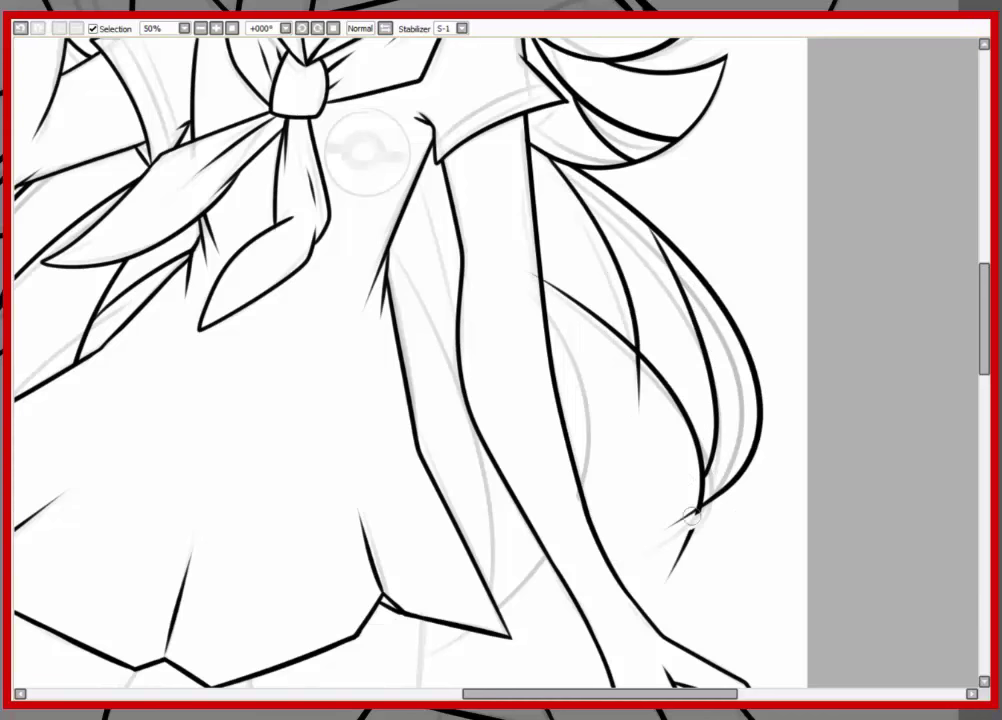
pyautogui.hotkey('ctrl', 'z')
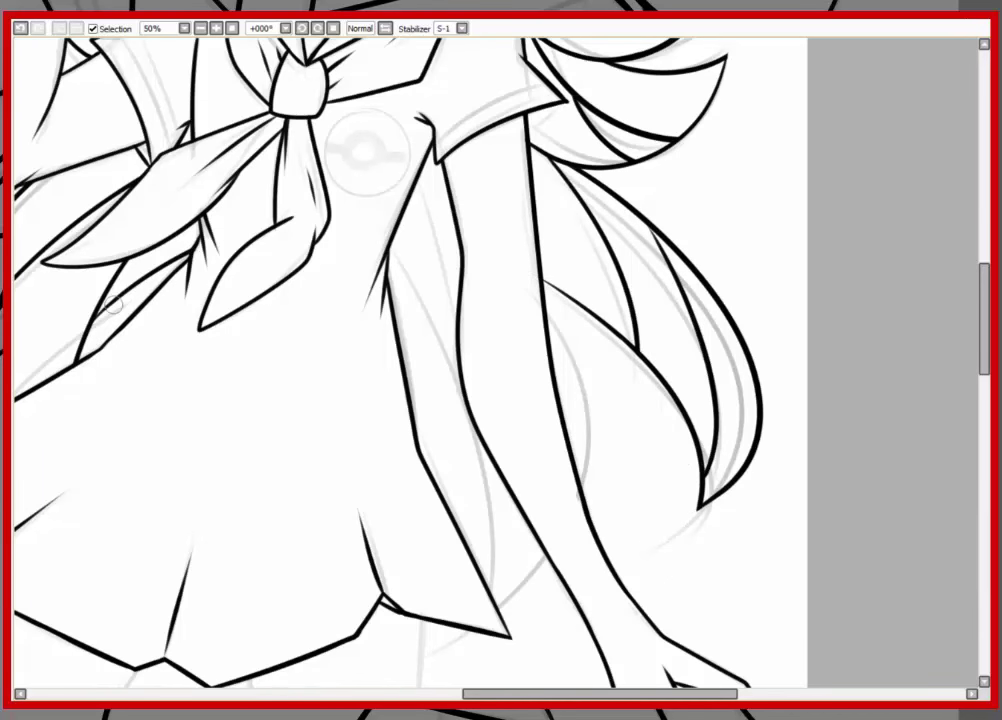
# Step: Ink the hair strands between the torso and lowered arm and behind the forearm, removing the parts crossing the arm and skirt
pyautogui.scroll(-1, 544, 120)
pyautogui.moveTo(460, 205); pyautogui.dragTo(390, 450)
pyautogui.moveTo(385, 200); pyautogui.dragTo(480, 430)
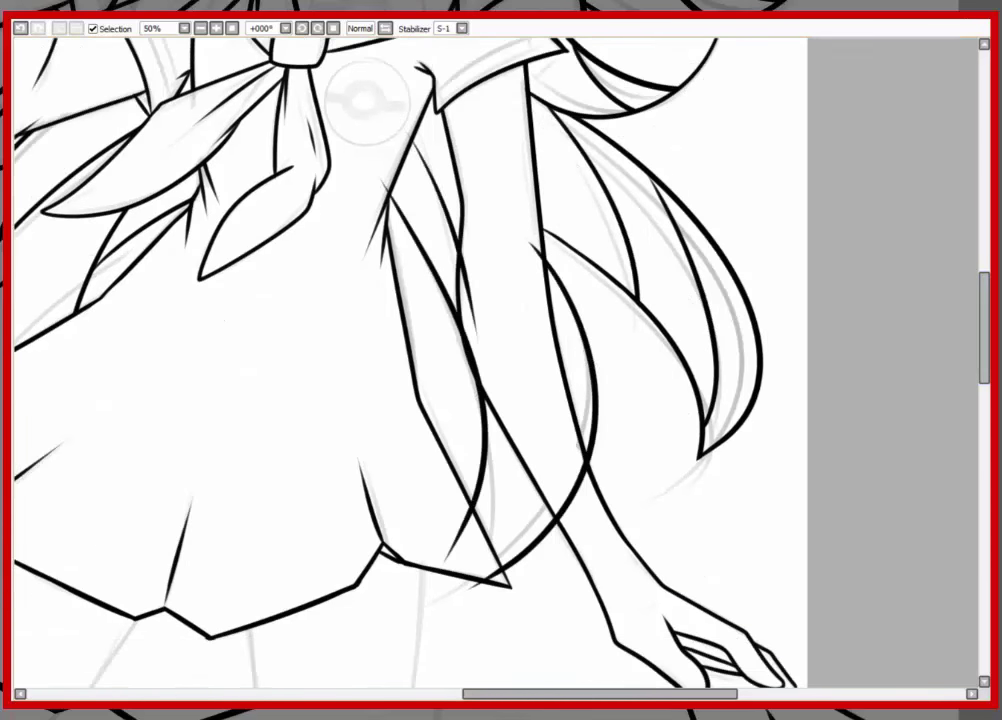
pyautogui.hotkey('ctrl', 'z')
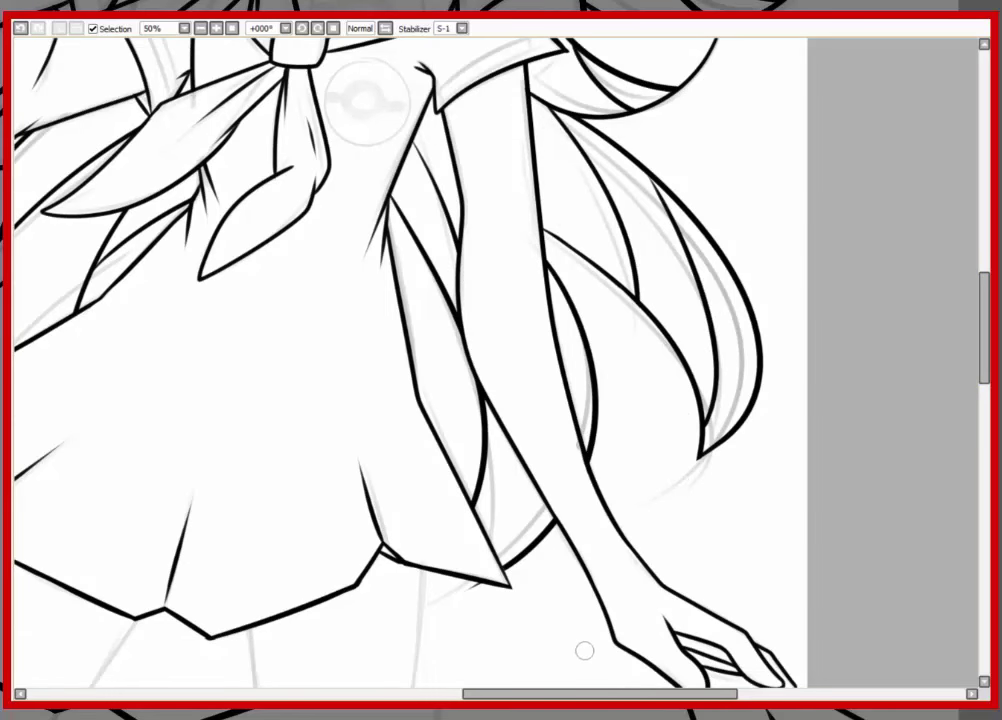
# Step: Try to ink the front contour of the standing leg from the skirt hem down to the knee
pyautogui.hscroll(-3, 584, 651)
pyautogui.scroll(-1, 584, 651)
pyautogui.scroll(-4, 584, 651)
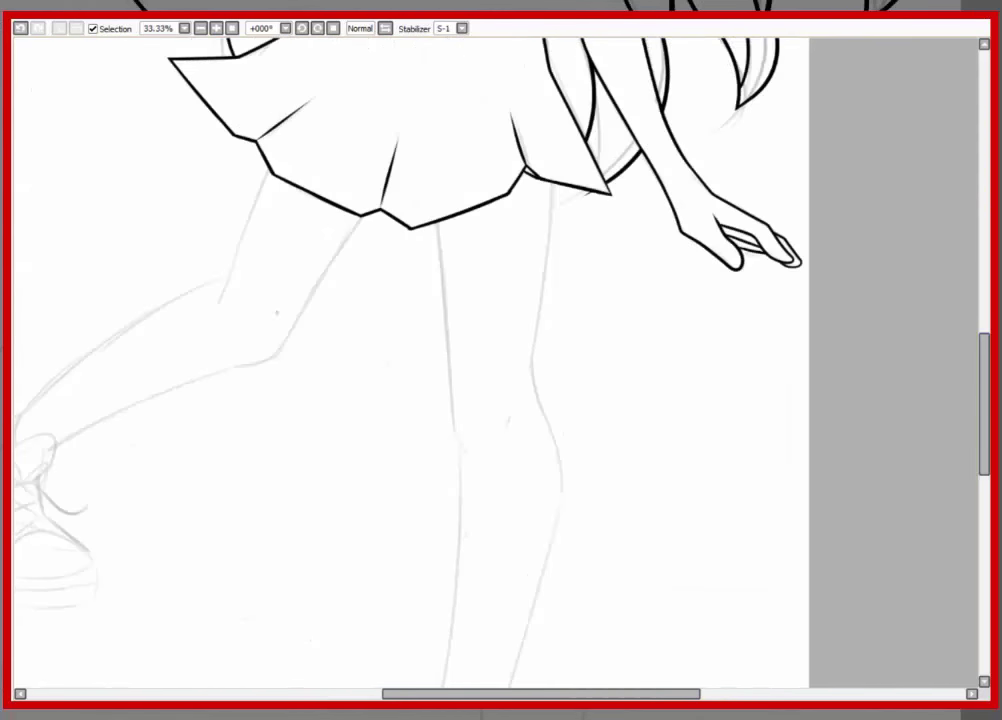
pyautogui.moveTo(432, 212); pyautogui.dragTo(470, 454)
pyautogui.hotkey('ctrl', 'z')
pyautogui.hotkey('ctrl', 'z')
pyautogui.moveTo(500, 360); pyautogui.dragTo(560, 300)
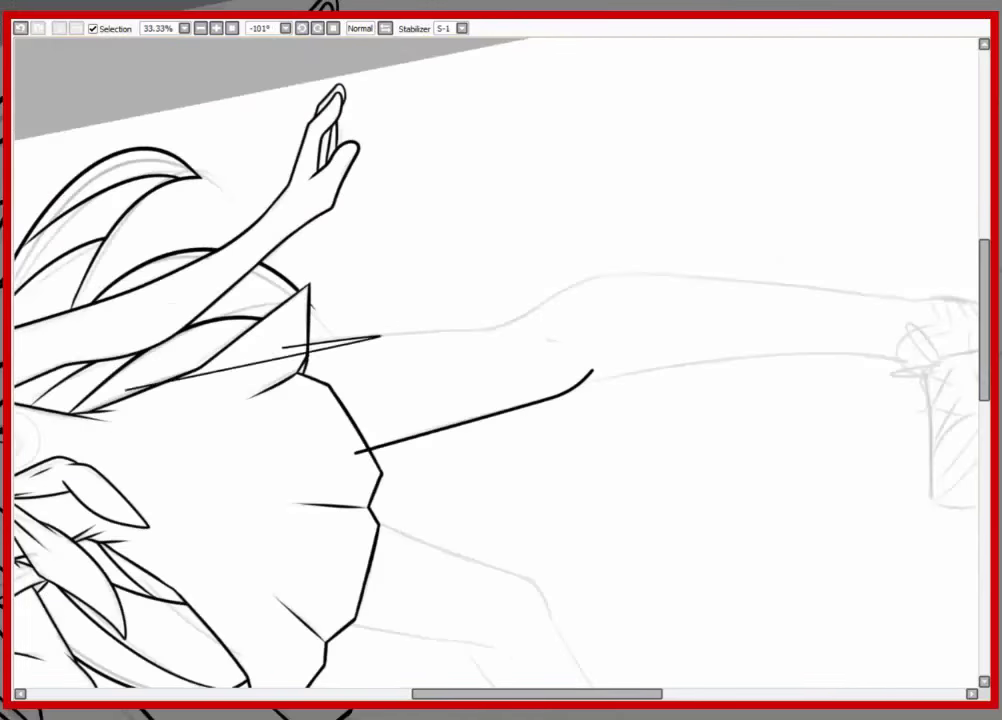
pyautogui.press('Delete')
pyautogui.scroll(-3, 500, 360)
pyautogui.moveTo(573, 208)
pyautogui.mouseDown()
pyautogui.moveTo(503, 291)
pyautogui.moveTo(566, 268)
pyautogui.mouseUp()
pyautogui.hotkey('ctrl', 'z')
pyautogui.hotkey('ctrl', 'z')
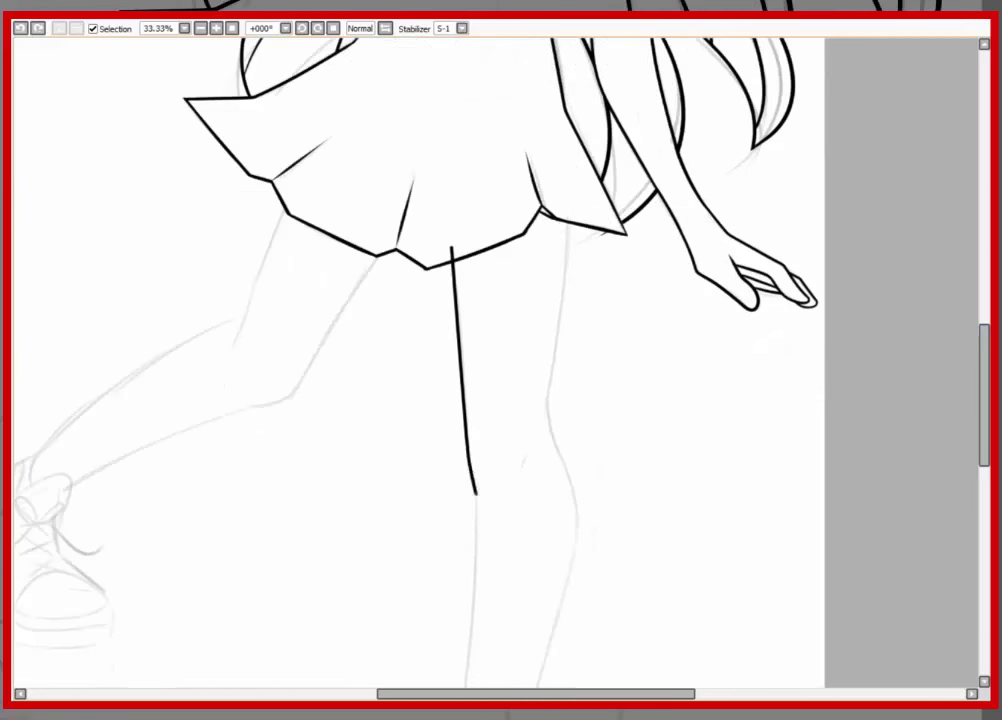
pyautogui.moveTo(472, 482); pyautogui.dragTo(488, 498)
# Step: Try to ink the back contour of the standing leg from the skirt to the ankle and add a short knee mark
pyautogui.moveTo(566, 218); pyautogui.dragTo(548, 468)
pyautogui.hotkey('ctrl', 'z')
pyautogui.moveTo(550, 405); pyautogui.dragTo(577, 510)
pyautogui.scroll(-3, 420, 360)
pyautogui.moveTo(577, 170)
pyautogui.mouseDown()
pyautogui.moveTo(541, 347)
pyautogui.moveTo(492, 487)
pyautogui.mouseUp()
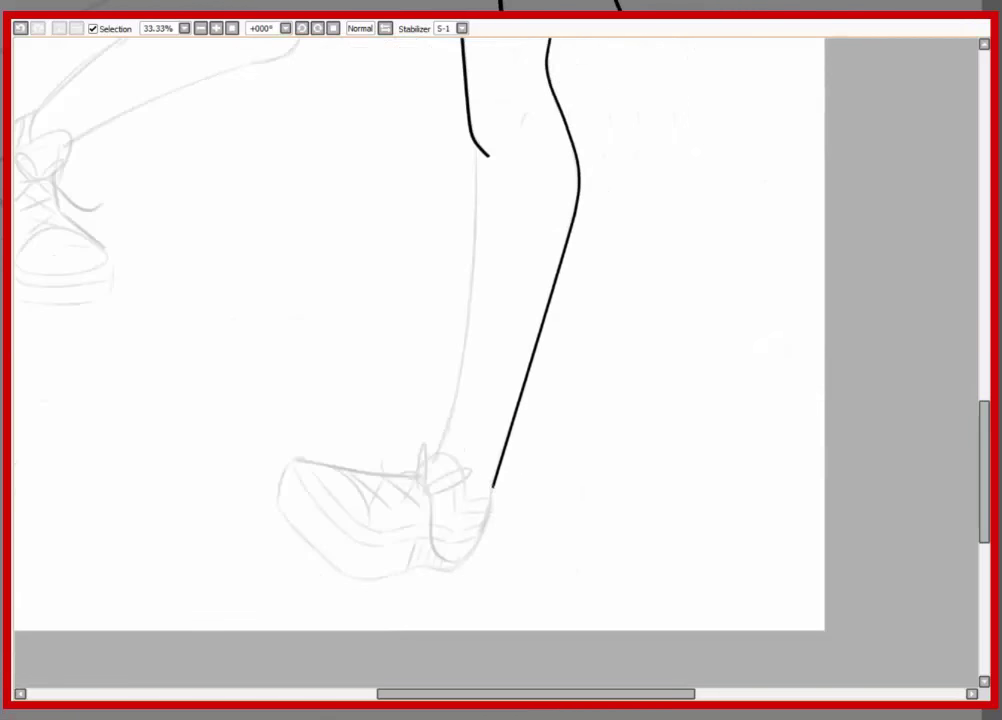
pyautogui.scroll(5, 420, 360)
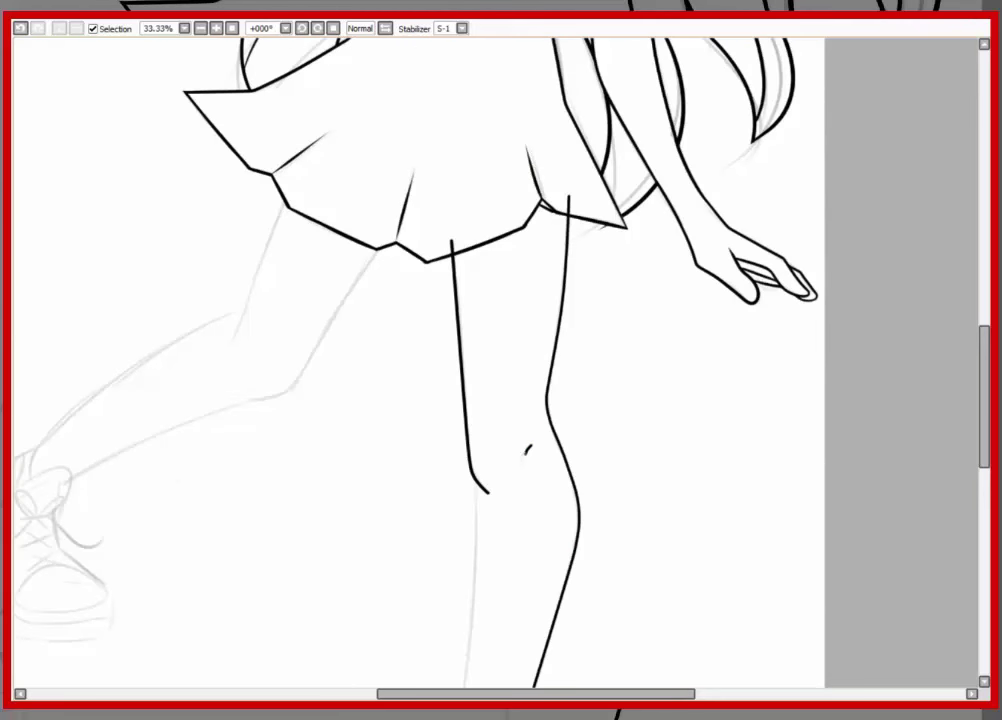
# Step: Switch to the browser, search YouTube for "karkalicious", open a video and move the window aside
pyautogui.hotkey('alt', 'Tab')
pyautogui.write('karkalicious')
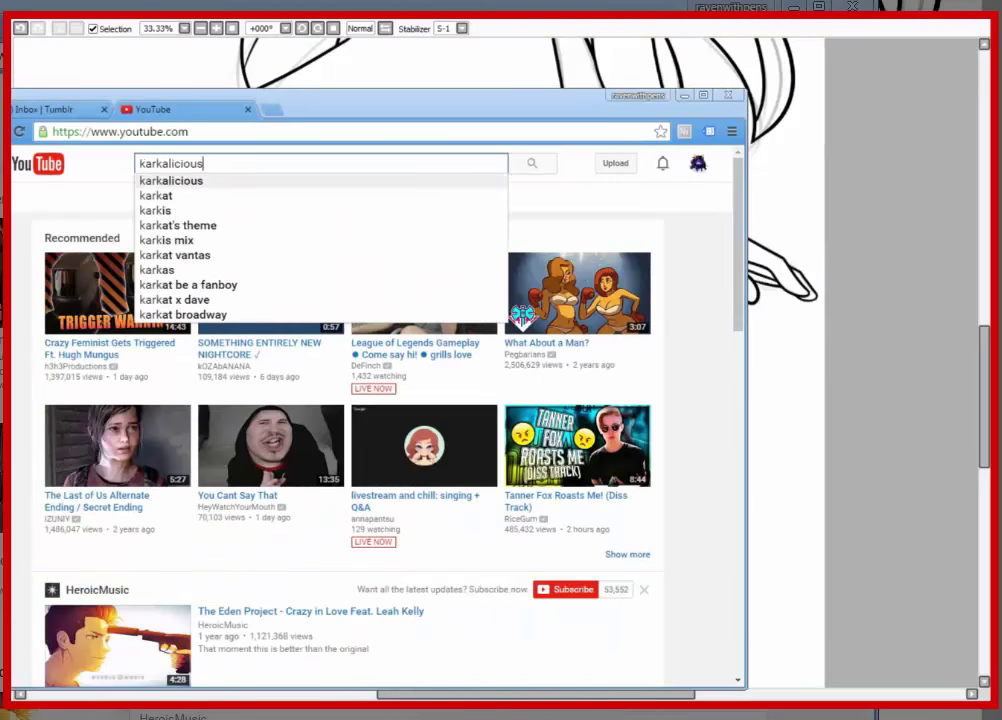
pyautogui.press('Return')
pyautogui.click(230, 423)
pyautogui.moveTo(420, 96); pyautogui.dragTo(995, 53)
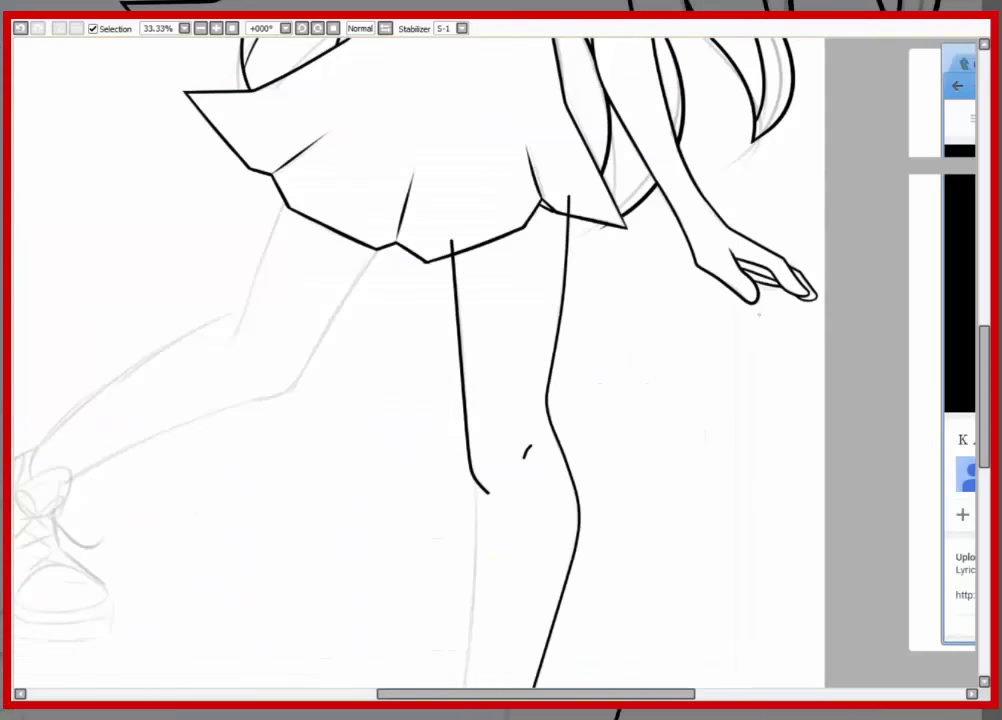
# Step: Erase the ends of the standing leg's lines that overlap the skirt hem
pyautogui.scroll(4, 420, 360)
pyautogui.scroll(-4, 420, 360)
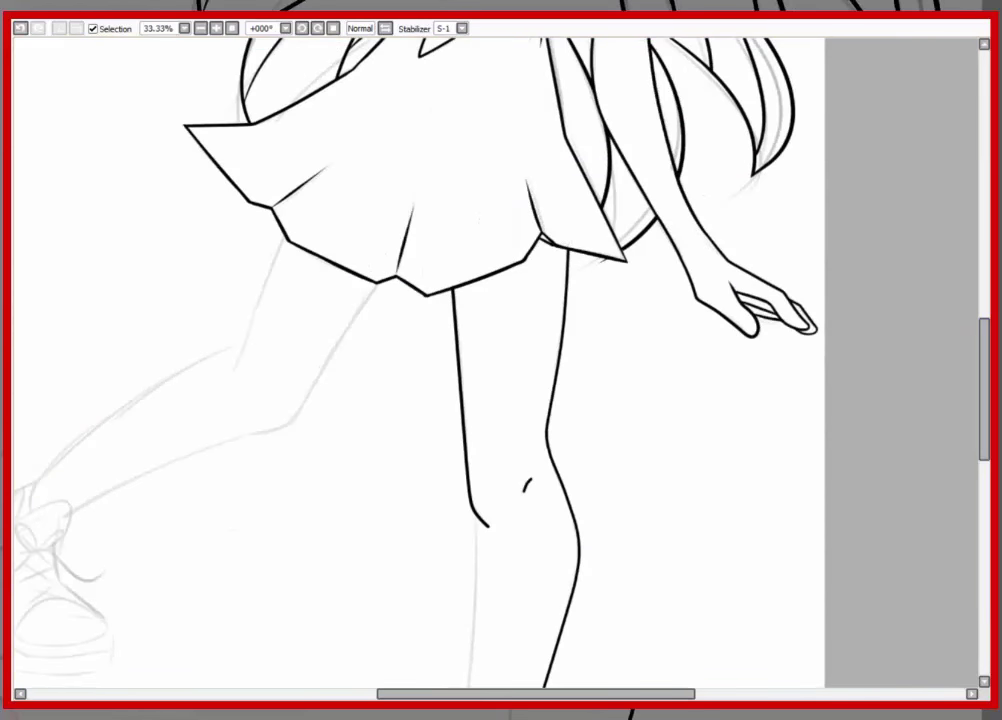
pyautogui.scroll(-2, 973, 383)
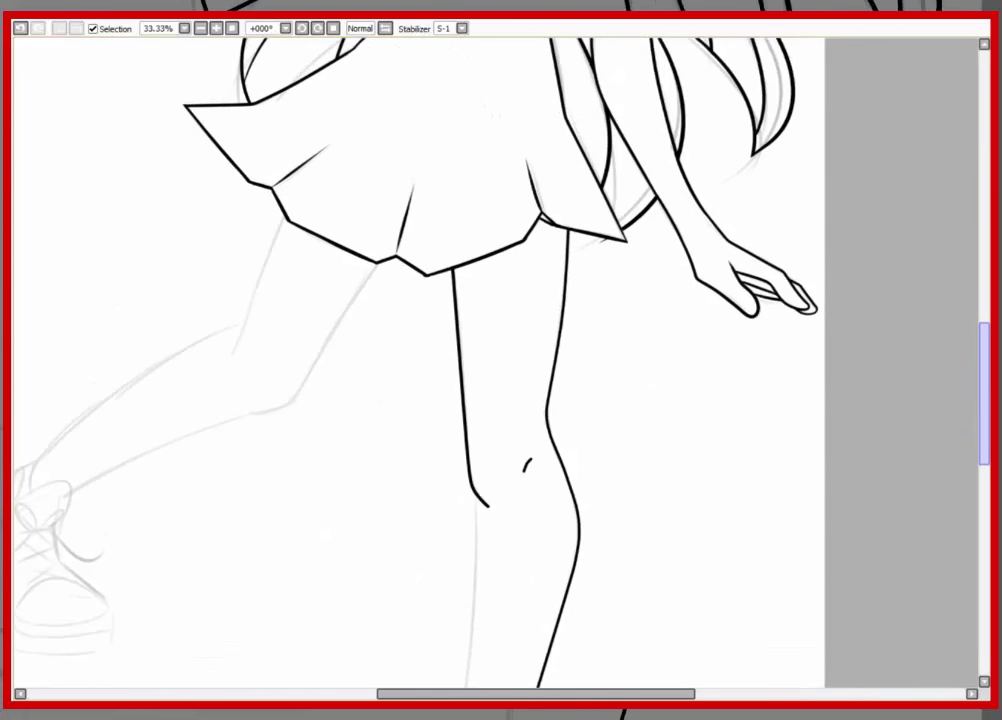
pyautogui.scroll(-5, 420, 360)
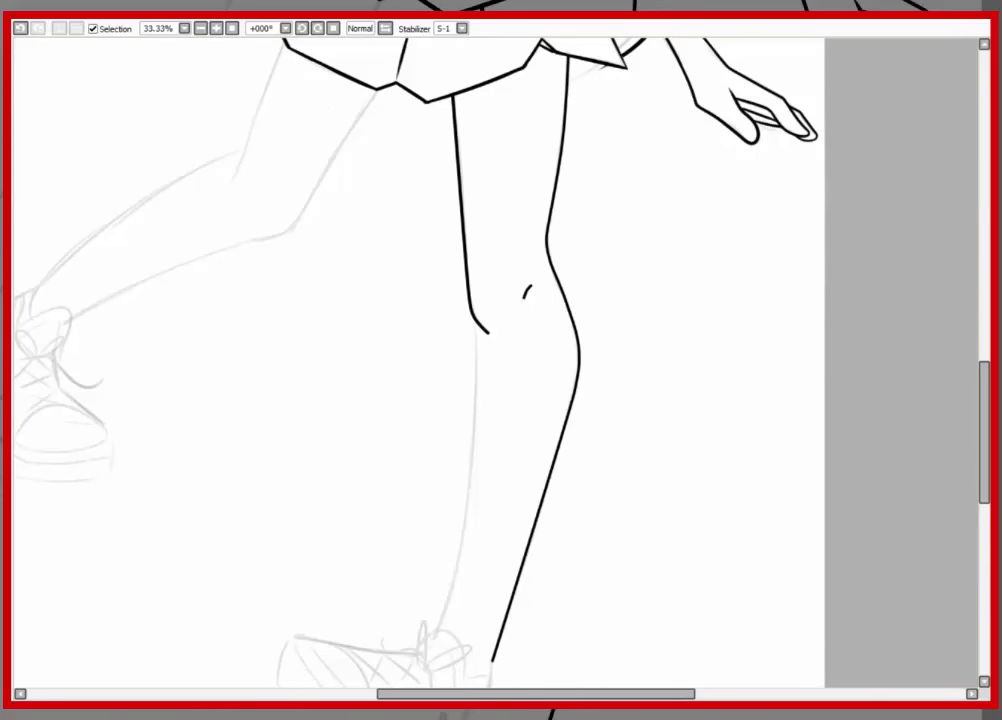
# Step: Try to ink the front shin contour of the standing leg from the knee toward the ankle
pyautogui.scroll(-5, 420, 360)
pyautogui.moveTo(480, 195); pyautogui.dragTo(443, 436)
pyautogui.click(20, 28)
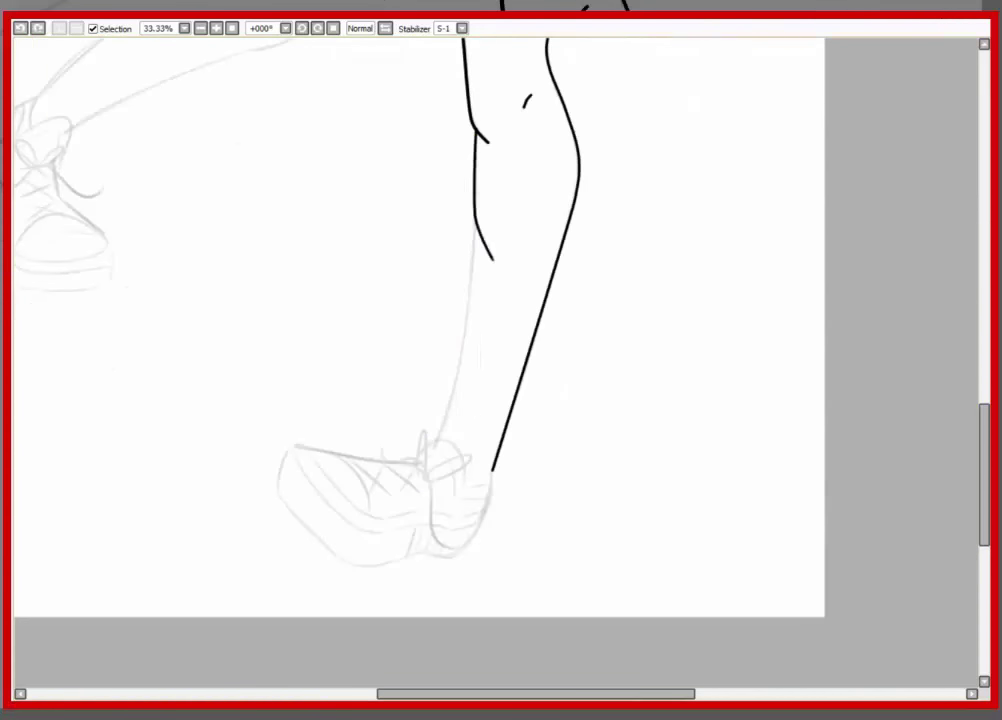
pyautogui.moveTo(480, 195); pyautogui.dragTo(437, 440)
pyautogui.click(232, 28)
pyautogui.scroll(2, 495, 610)
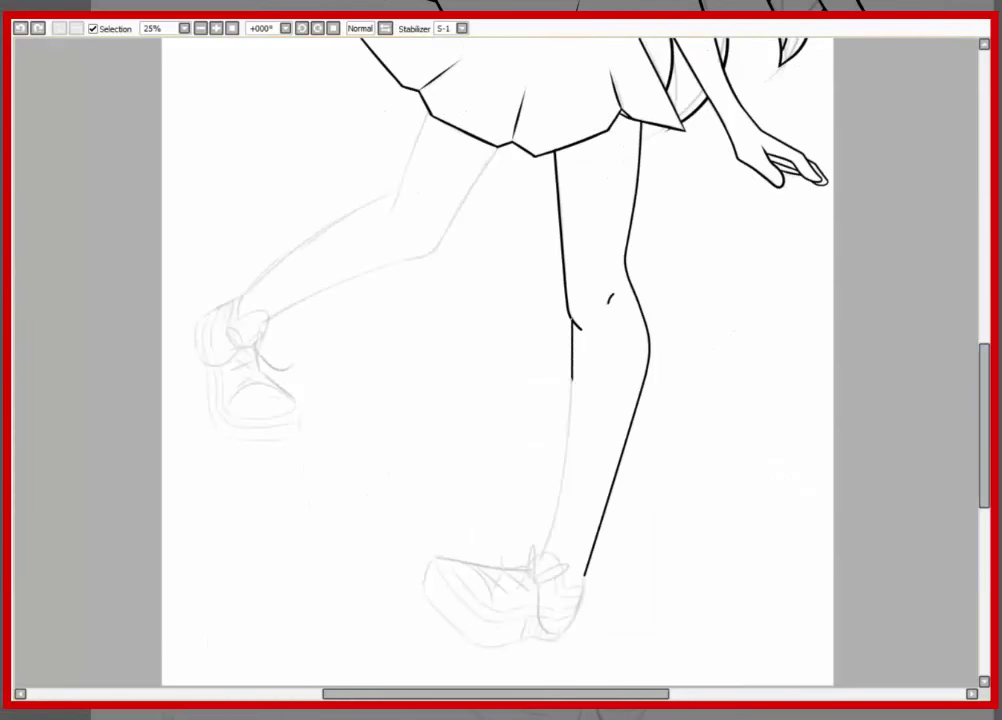
pyautogui.moveTo(575, 325)
pyautogui.mouseDown()
pyautogui.moveTo(560, 440)
pyautogui.moveTo(834, 435)
pyautogui.mouseUp()
pyautogui.scroll(5, 497, 360)
pyautogui.moveTo(343, 453); pyautogui.dragTo(497, 316)
pyautogui.scroll(-1, 497, 360)
pyautogui.click(20, 28)
pyautogui.moveTo(405, 305); pyautogui.dragTo(388, 342)
# Step: Undo all the ink strokes made on the legs
pyautogui.scroll(-3, 497, 360)
pyautogui.hotkey('ctrl', 'z')
pyautogui.hotkey('ctrl', 'z')
pyautogui.hotkey('ctrl', 'z')
pyautogui.hotkey('ctrl', 'z')
pyautogui.hotkey('ctrl', 'z')
pyautogui.hotkey('ctrl', 'z')
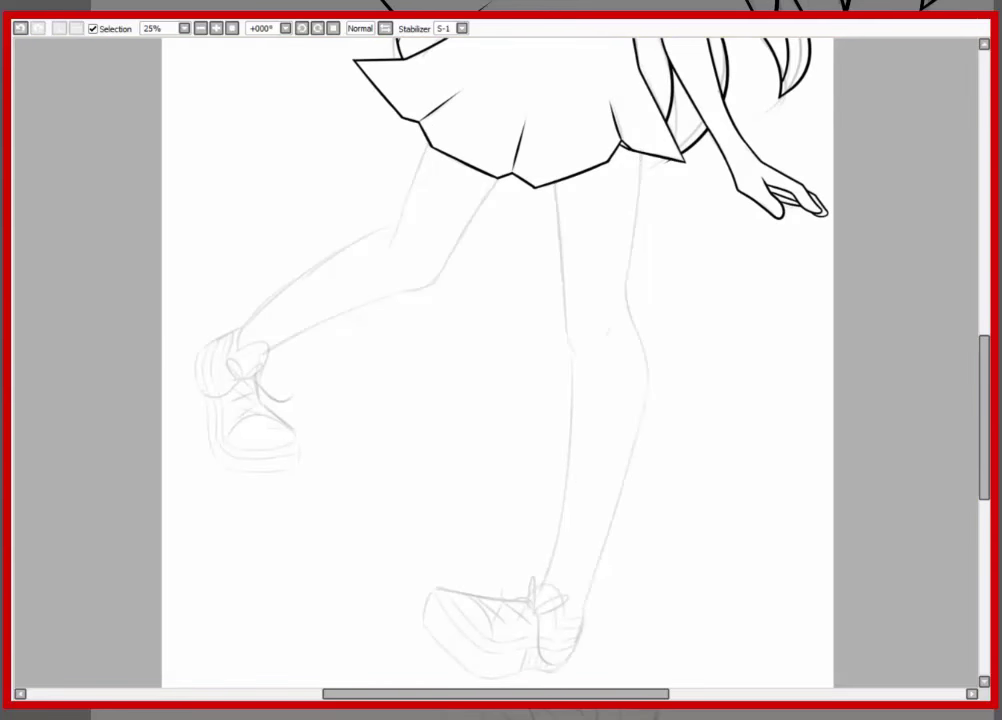
# Step: Ink the standing leg's front thigh line, knee mark and back contour with the canvas rotated
pyautogui.scroll(4, 497, 360)
pyautogui.moveTo(600, 300); pyautogui.dragTo(380, 450)
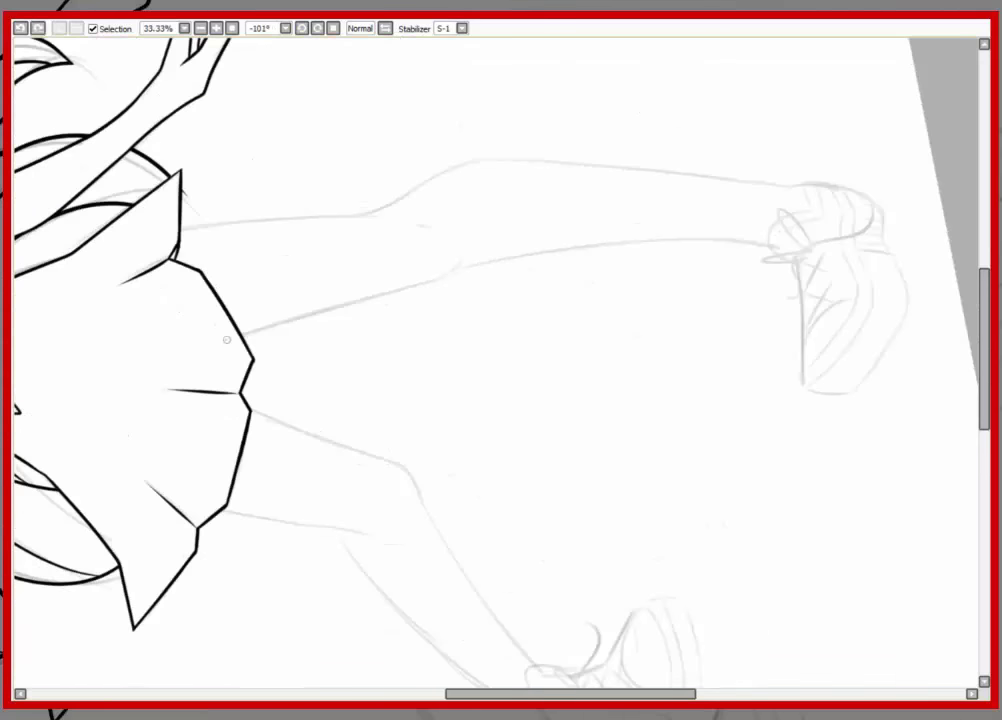
pyautogui.moveTo(250, 440)
pyautogui.mouseDown()
pyautogui.moveTo(430, 270)
pyautogui.moveTo(340, 200)
pyautogui.moveTo(305, 141)
pyautogui.mouseUp()
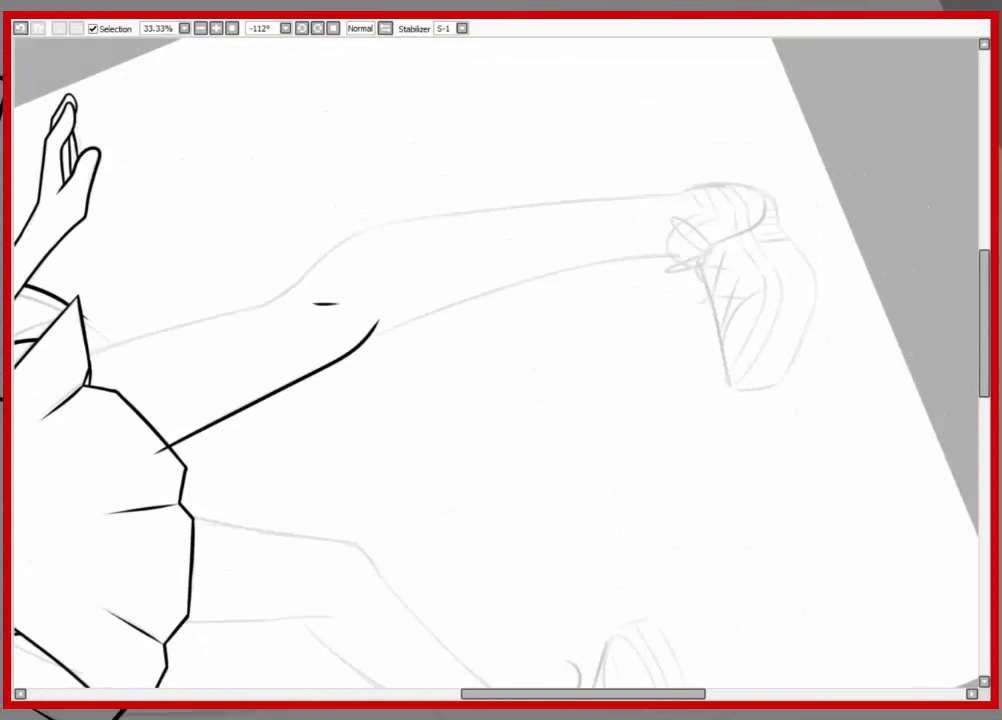
pyautogui.press('Home')
# Step: Check the YouTube video in the browser and return to the drawing
pyautogui.hotkey('alt', 'Tab')
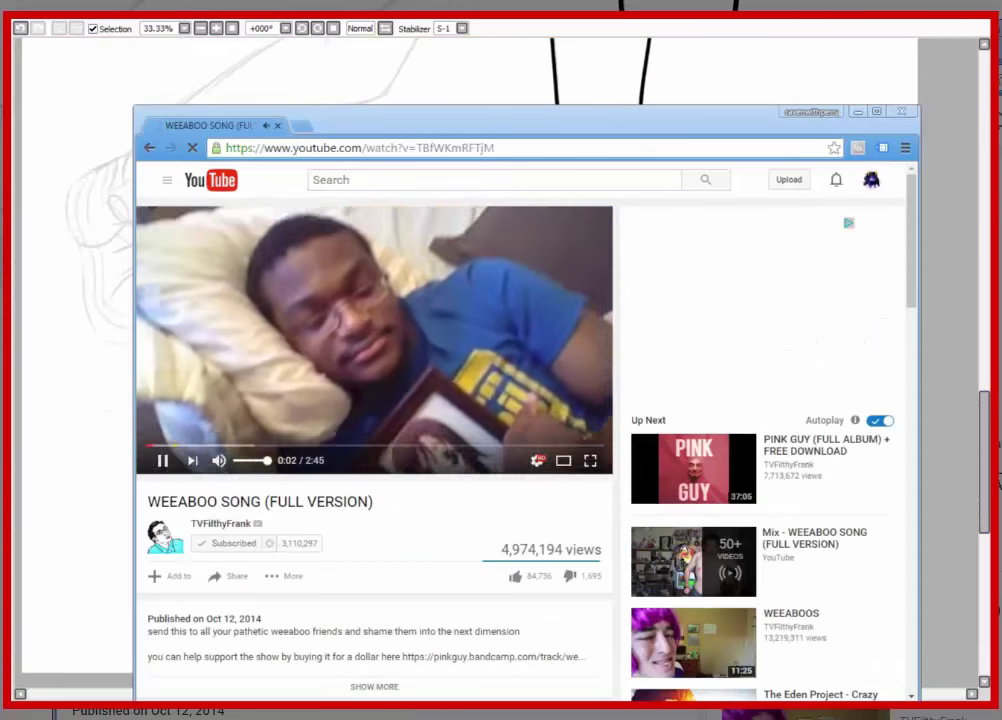
pyautogui.hotkey('alt', 'Tab')
# Step: Ink the outer outline of the standing foot's shoe, including the sole, tongue and heel
pyautogui.moveTo(615, 630); pyautogui.dragTo(560, 560)
pyautogui.press('Home')
pyautogui.scroll(1, 420, 520)
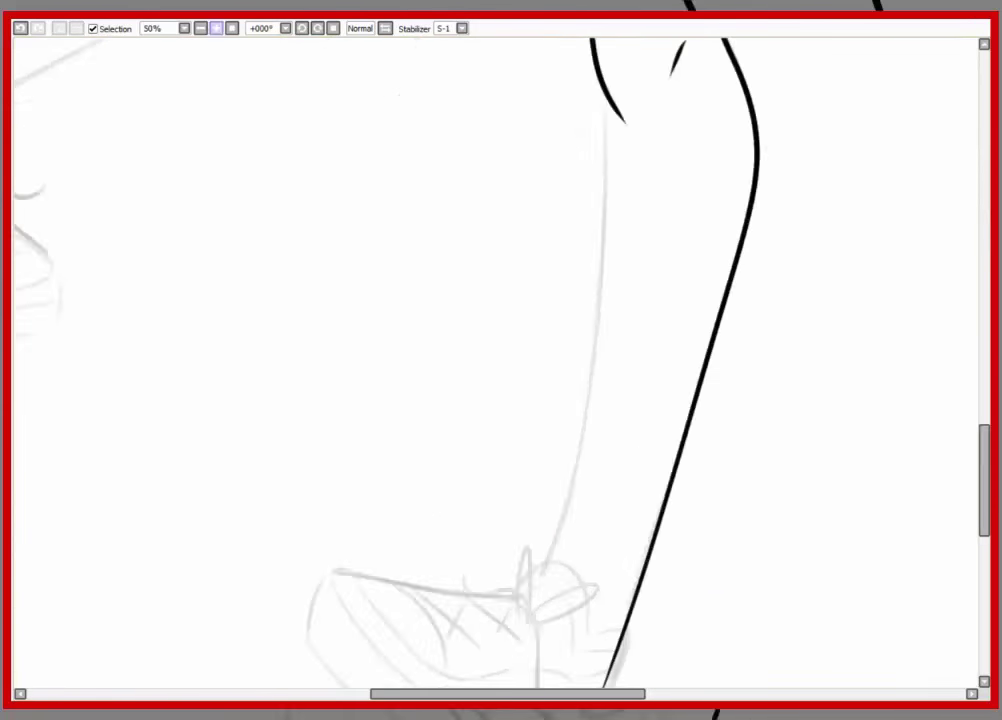
pyautogui.moveTo(343, 565)
pyautogui.mouseDown()
pyautogui.moveTo(343, 455)
pyautogui.moveTo(403, 604)
pyautogui.moveTo(588, 593)
pyautogui.mouseUp()
pyautogui.moveTo(333, 434)
pyautogui.mouseDown()
pyautogui.moveTo(560, 425)
pyautogui.moveTo(588, 517)
pyautogui.mouseUp()
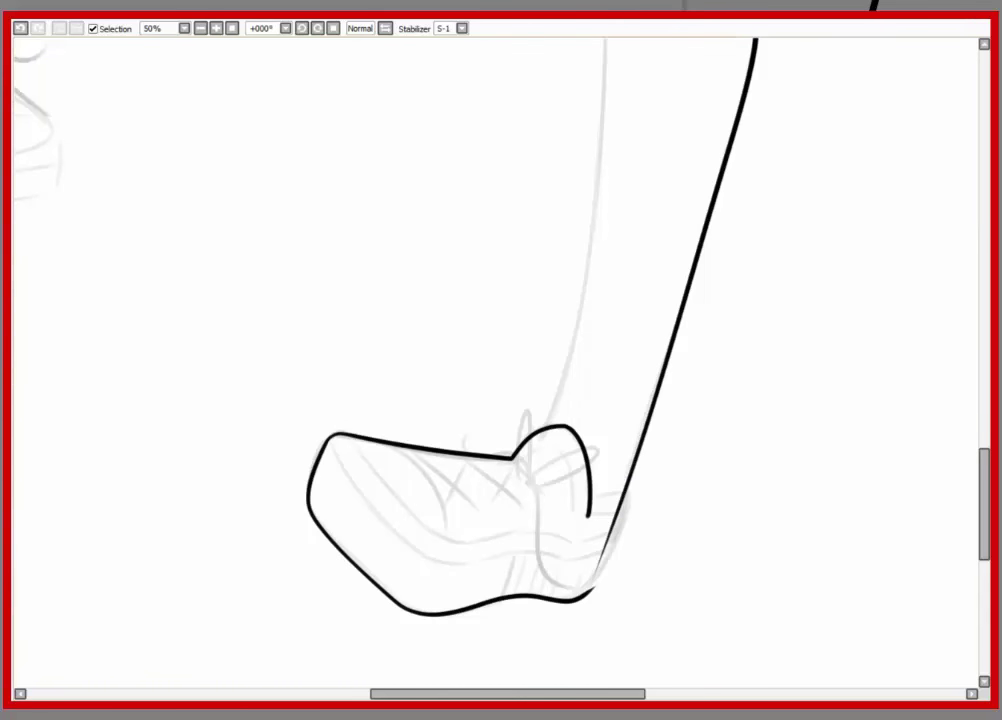
pyautogui.moveTo(588, 498); pyautogui.dragTo(600, 580)
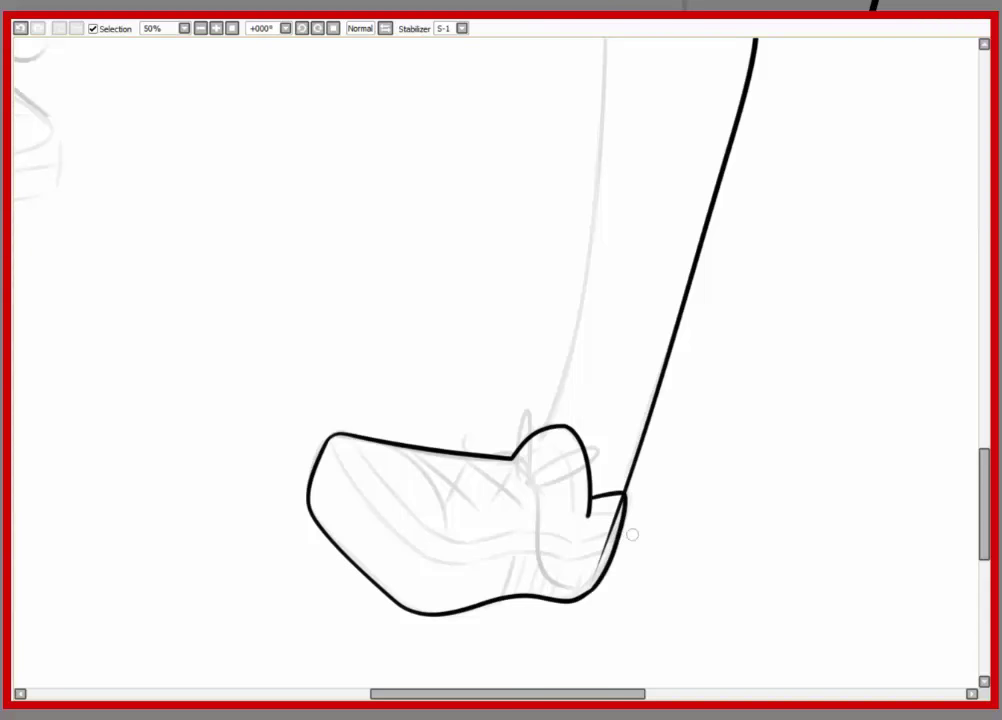
# Step: Ink the two sole bands and the short heel ridges on the standing foot's shoe
pyautogui.moveTo(335, 453)
pyautogui.mouseDown()
pyautogui.moveTo(615, 528)
pyautogui.moveTo(549, 541)
pyautogui.mouseUp()
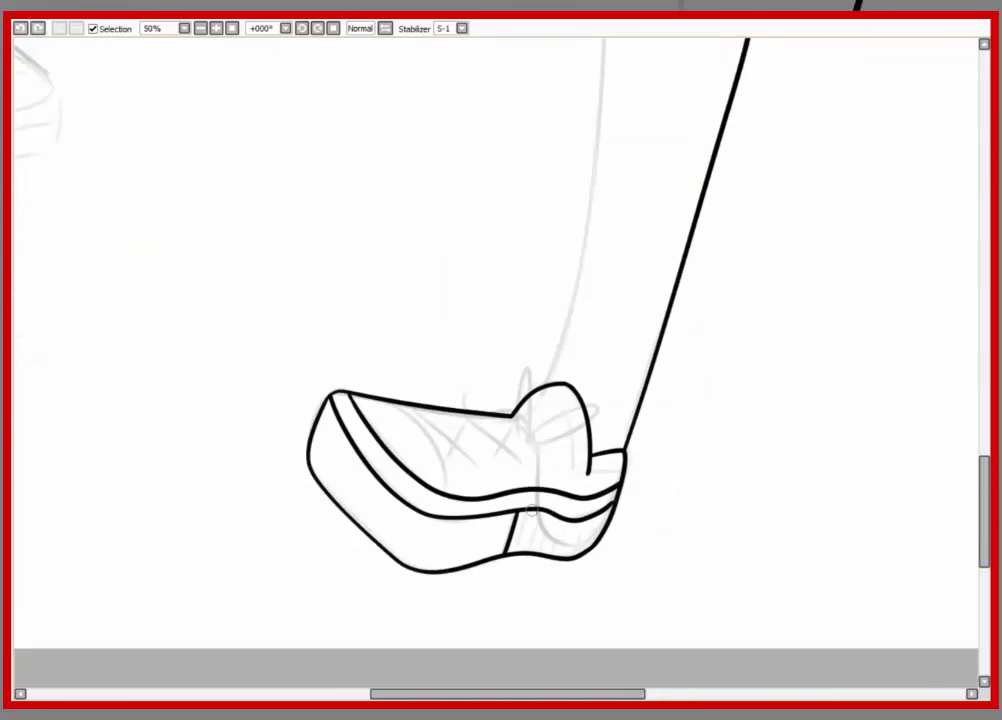
pyautogui.moveTo(535, 513); pyautogui.dragTo(523, 553)
pyautogui.moveTo(551, 513)
pyautogui.mouseDown()
pyautogui.moveTo(538, 554)
pyautogui.moveTo(556, 553)
pyautogui.mouseUp()
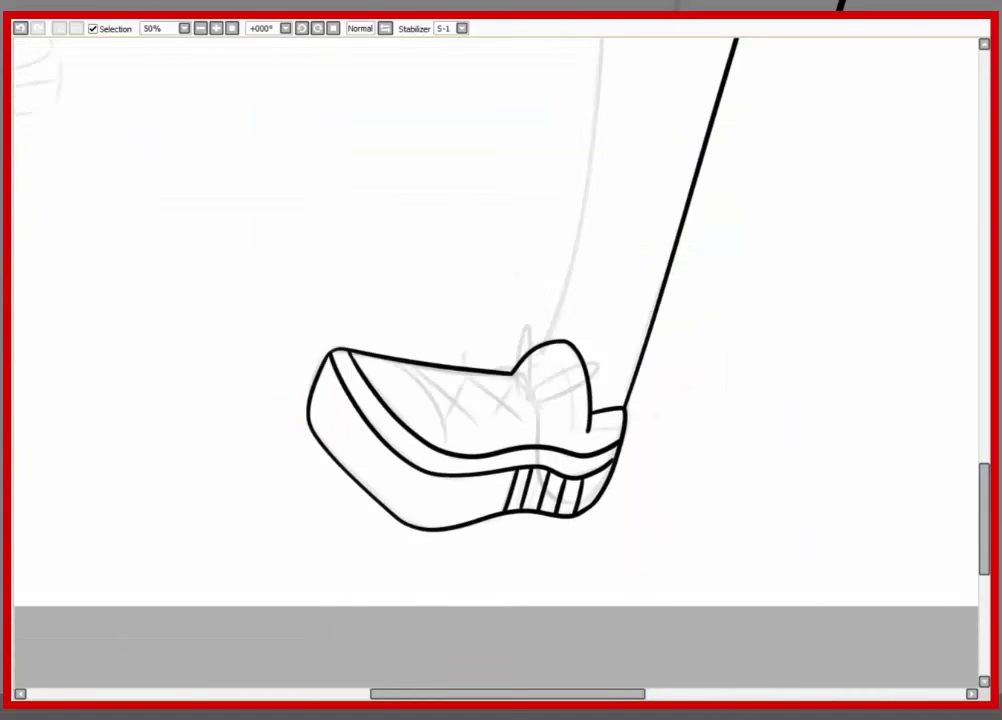
# Step: Ink the toe cap curve and the inner tongue line of the standing foot's shoe, undoing a stray lace stroke
pyautogui.moveTo(405, 417)
pyautogui.mouseDown()
pyautogui.moveTo(443, 466)
pyautogui.moveTo(444, 499)
pyautogui.mouseUp()
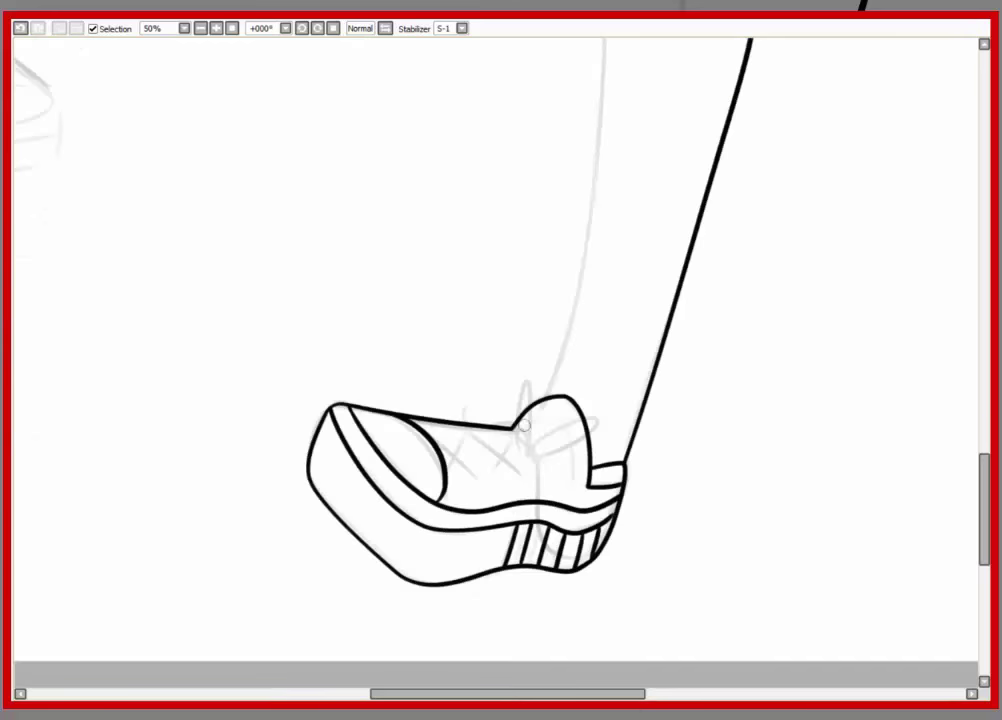
pyautogui.moveTo(520, 430); pyautogui.dragTo(585, 462)
pyautogui.moveTo(458, 484); pyautogui.dragTo(452, 423)
pyautogui.hotkey('ctrl', 'z')
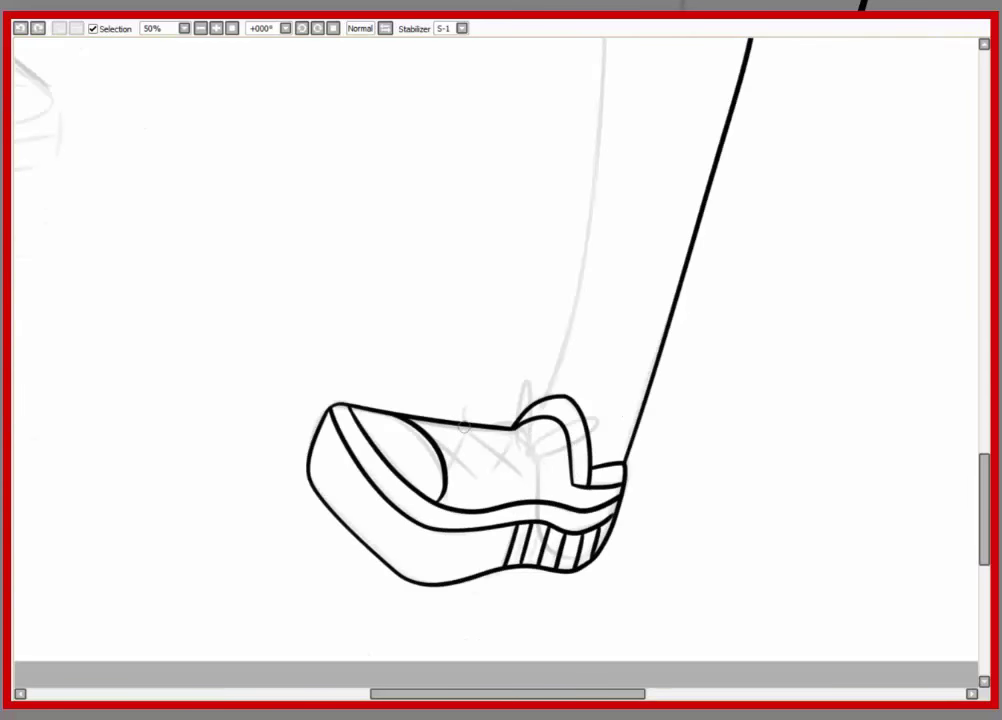
# Step: Ink the standing leg's front shin contour from the knee to the shoe with the canvas rotated
pyautogui.moveTo(400, 200)
pyautogui.mouseDown()
pyautogui.moveTo(400, 450)
pyautogui.moveTo(224, 119)
pyautogui.moveTo(500, 250)
pyautogui.moveTo(596, 257)
pyautogui.moveTo(690, 245)
pyautogui.mouseUp()
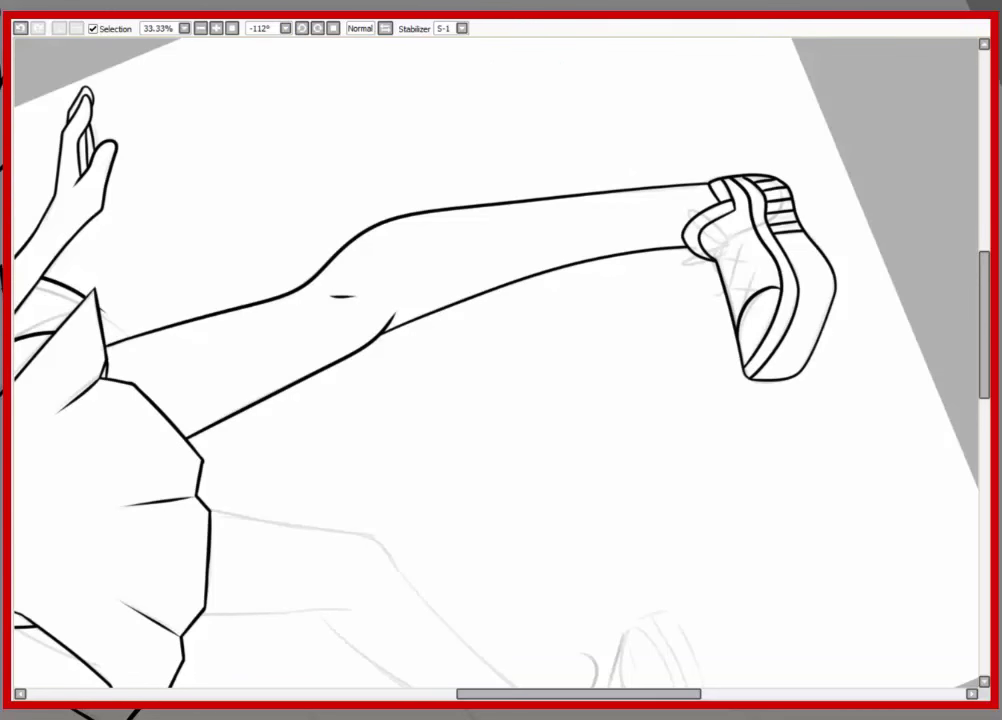
pyautogui.press('Home')
# Step: Ink the full outer outline of the raised foot's shoe, from the collar and tongue around the heel, sole and toe
pyautogui.moveTo(245, 120)
pyautogui.mouseDown()
pyautogui.moveTo(245, 320)
pyautogui.moveTo(253, 298)
pyautogui.moveTo(300, 362)
pyautogui.mouseUp()
pyautogui.scroll(2, 245, 320)
pyautogui.scroll(-1, 276, 181)
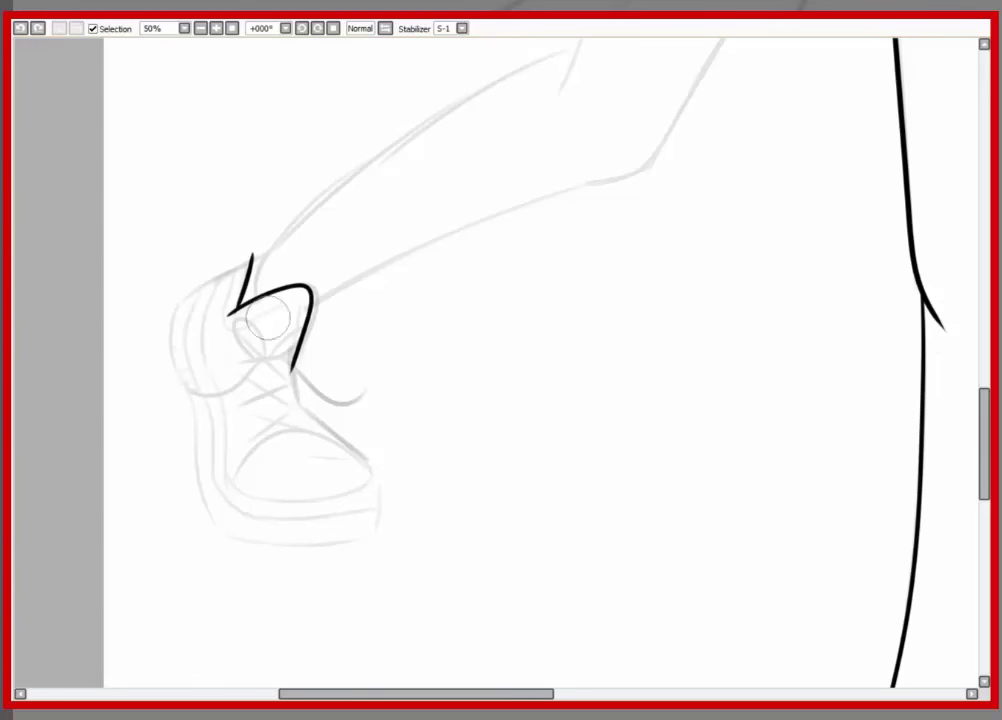
pyautogui.moveTo(177, 306); pyautogui.dragTo(194, 420)
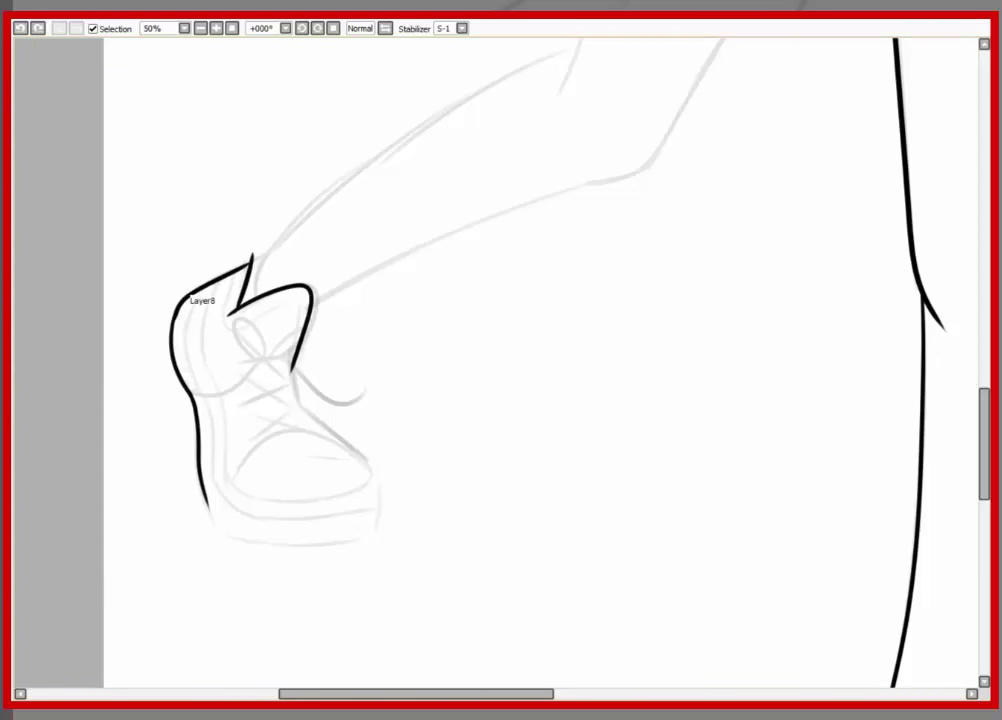
pyautogui.moveTo(210, 512); pyautogui.dragTo(382, 529)
pyautogui.moveTo(296, 369)
pyautogui.mouseDown()
pyautogui.moveTo(366, 425)
pyautogui.moveTo(383, 521)
pyautogui.mouseUp()
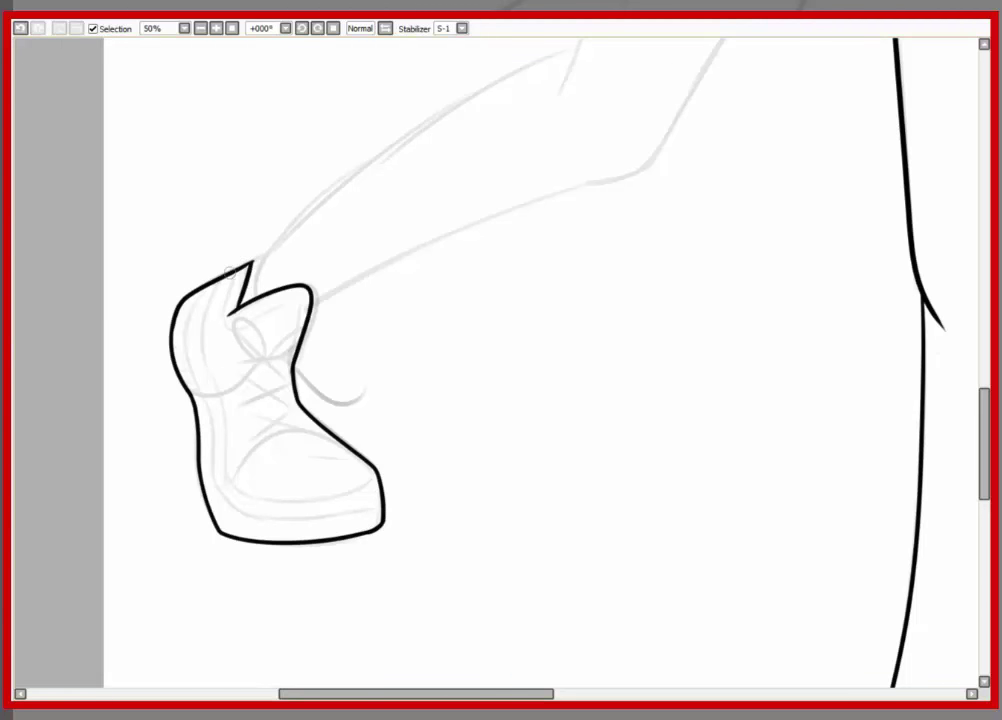
# Step: Ink the raised shoe's inner collar edge and the upper sole line from heel to toe, removing the overshooting ends
pyautogui.moveTo(500, 400); pyautogui.dragTo(516, 438)
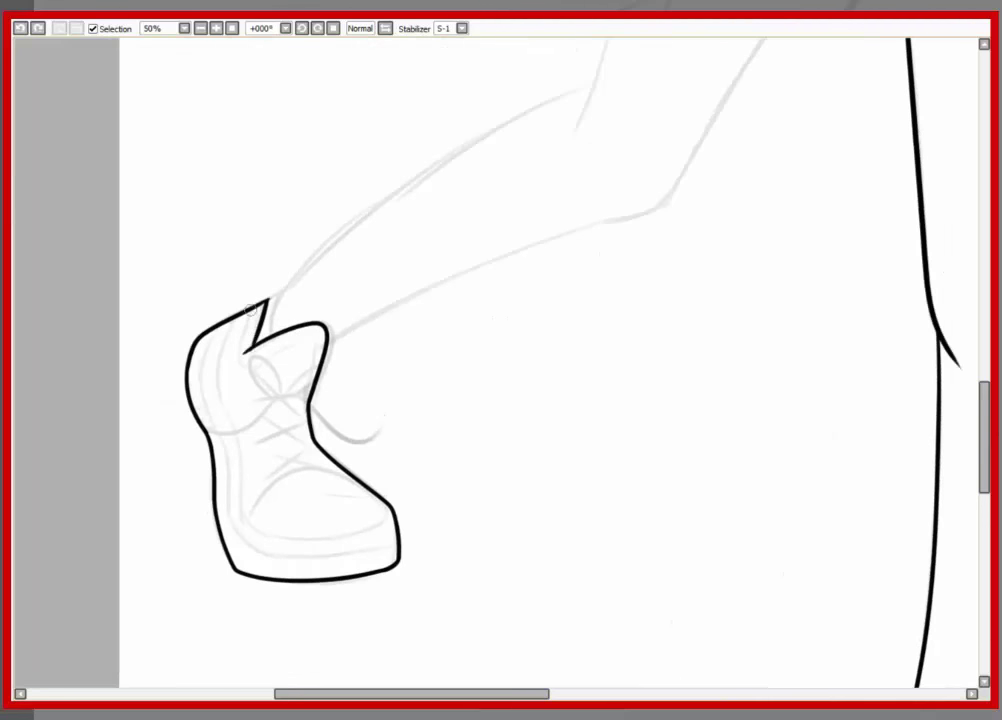
pyautogui.press('h')
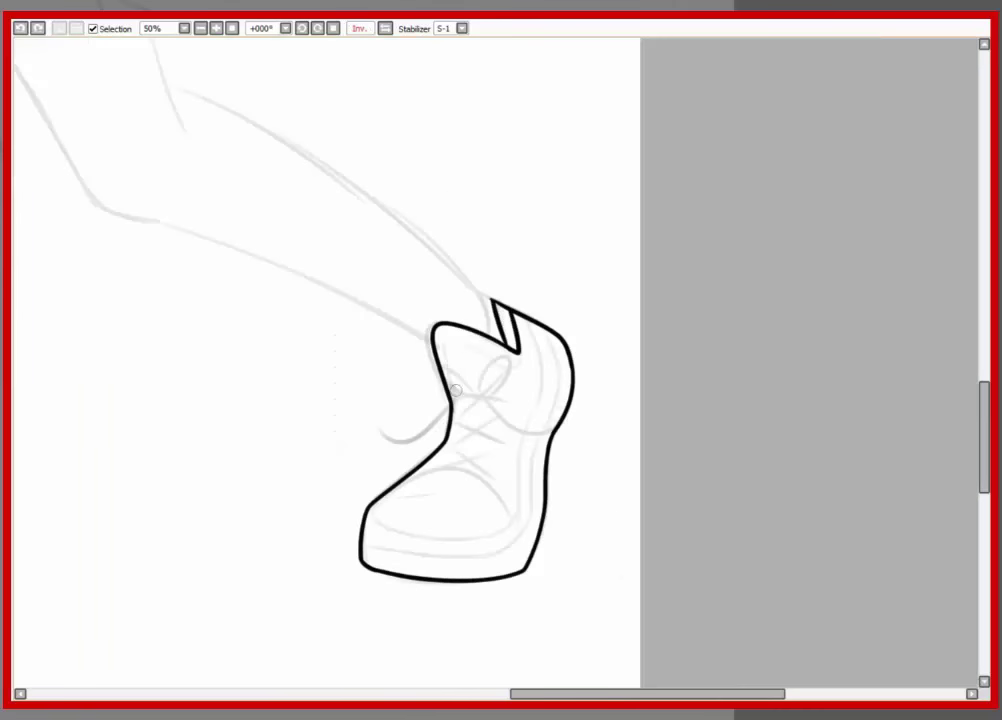
pyautogui.press('h')
pyautogui.scroll(-2, 500, 360)
pyautogui.moveTo(336, 201)
pyautogui.mouseDown()
pyautogui.moveTo(347, 380)
pyautogui.moveTo(515, 402)
pyautogui.mouseUp()
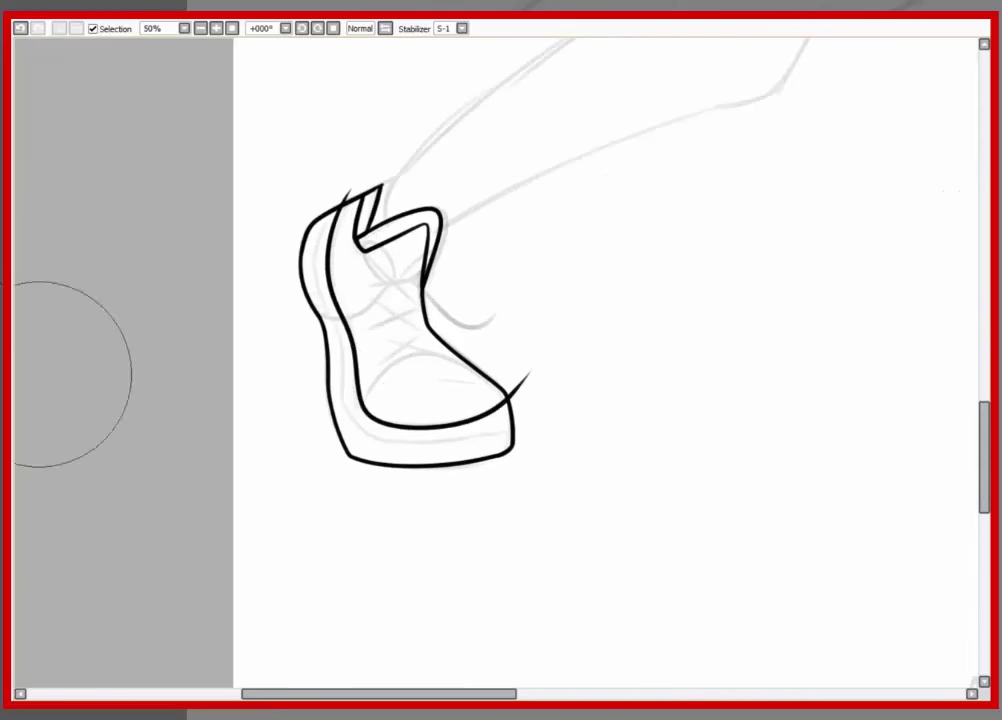
pyautogui.hotkey('ctrl', 't')
pyautogui.press('Return')
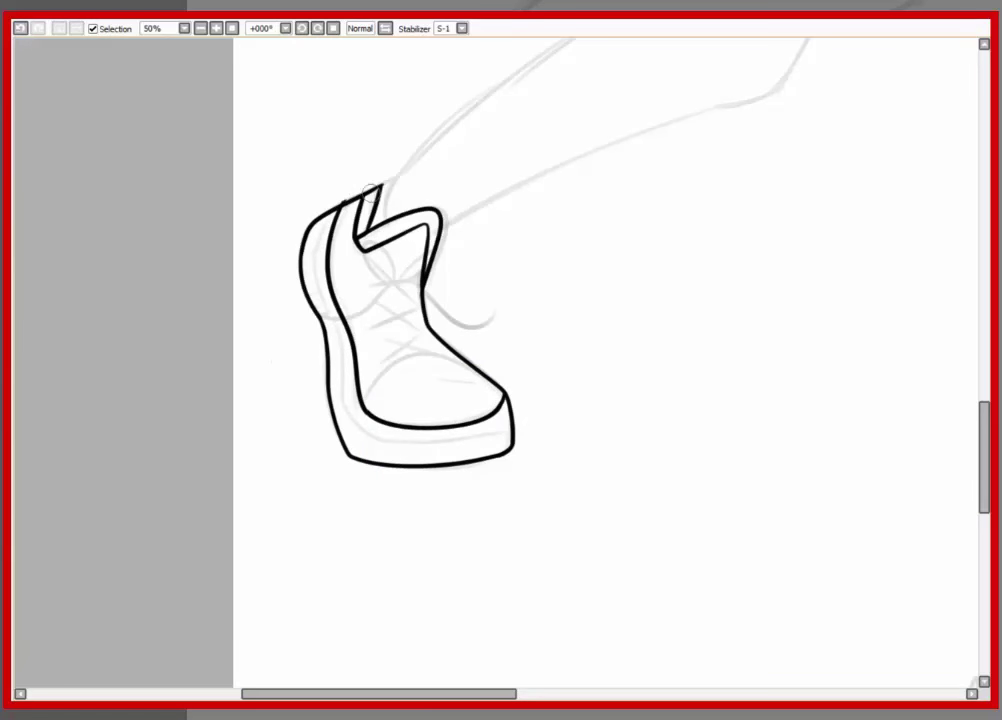
# Step: Ink the second sole line of the raised shoe, following the heel down and around to the toe
pyautogui.moveTo(380, 693); pyautogui.dragTo(353, 693)
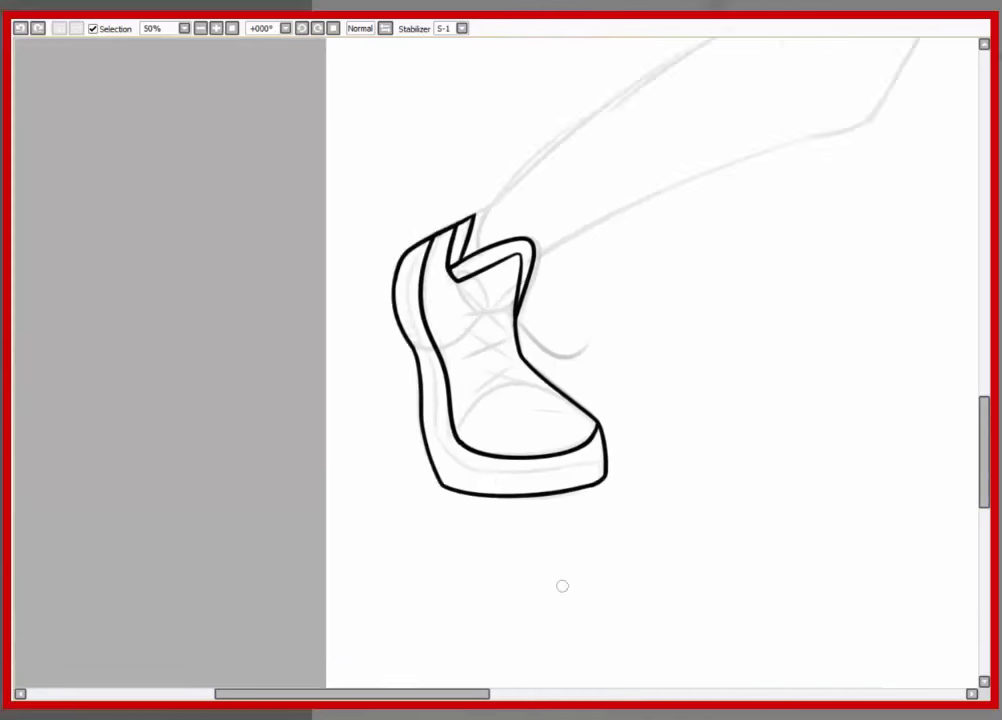
pyautogui.moveTo(561, 586); pyautogui.dragTo(441, 604)
pyautogui.moveTo(322, 232); pyautogui.dragTo(322, 401)
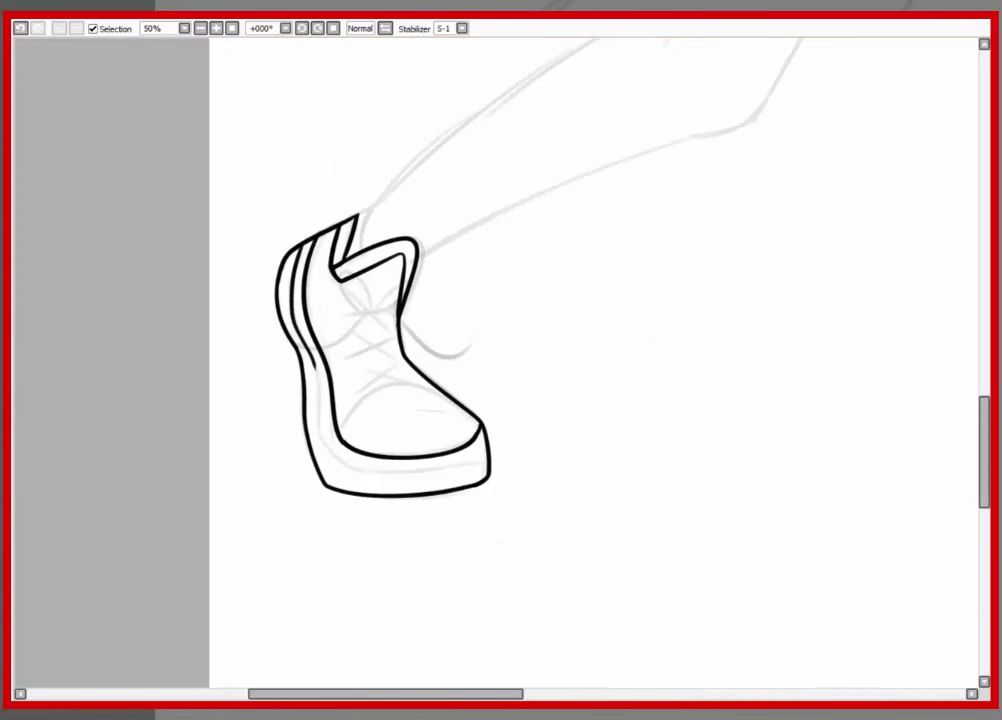
pyautogui.moveTo(328, 455); pyautogui.dragTo(503, 443)
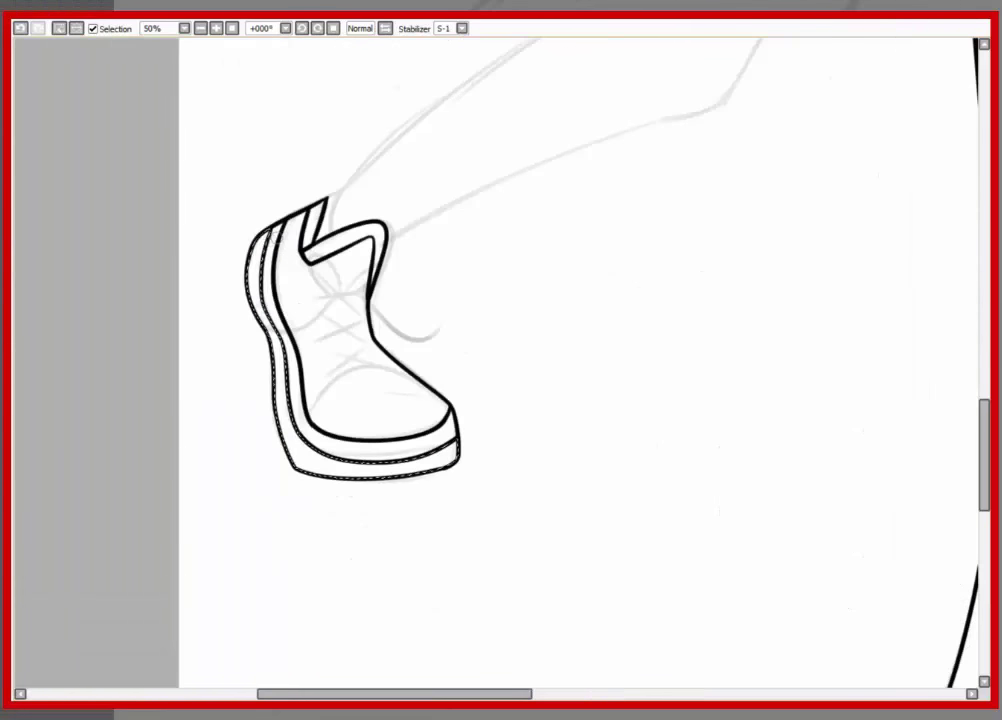
# Step: Ink short ridges inside the selected heel band of the raised shoe, deselect, and ink its toe cap curve
pyautogui.moveTo(250, 235); pyautogui.dragTo(265, 305)
pyautogui.hotkey('ctrl', 'd')
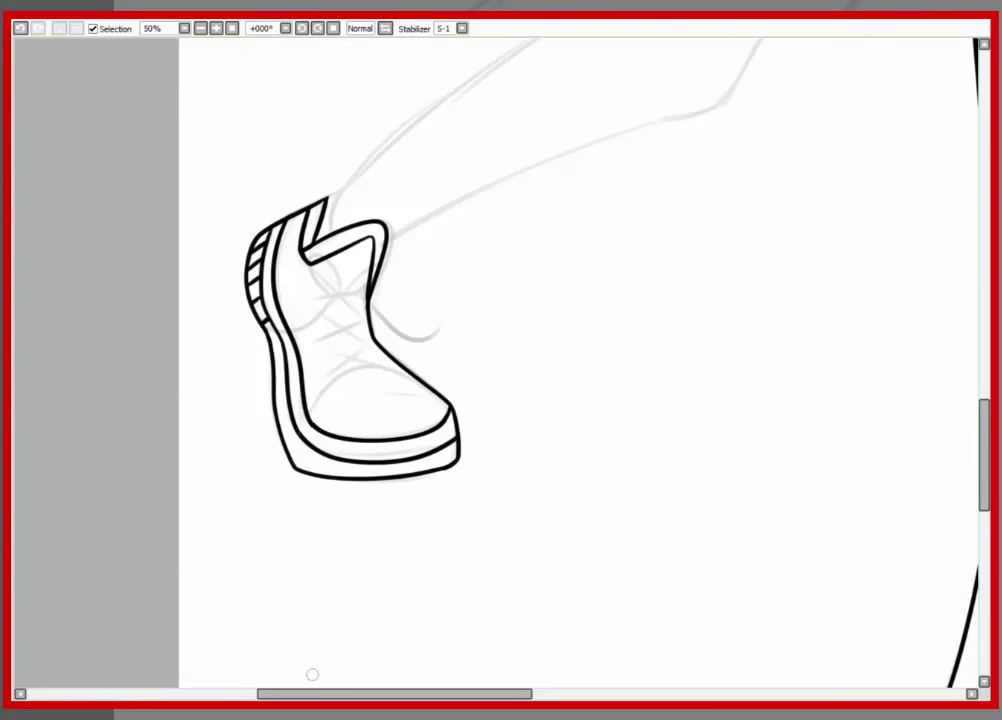
pyautogui.hscroll(3, 500, 360)
pyautogui.hscroll(3, 500, 360)
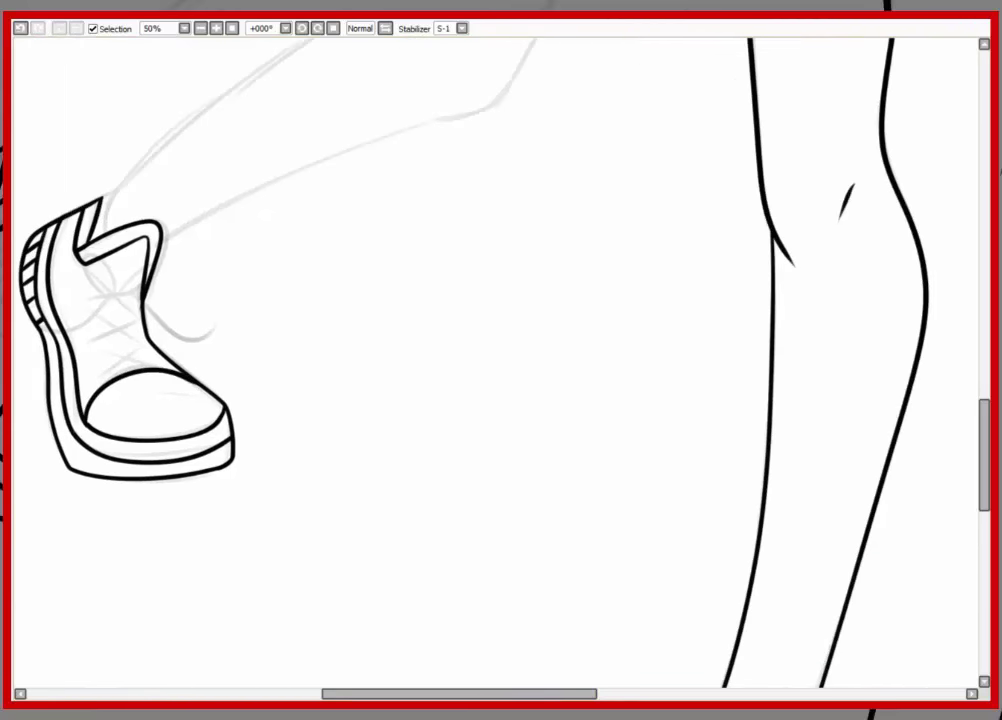
# Step: Ink both contours of the raised lower leg from knee to shoe with the canvas rotated, and reset the rotation
pyautogui.scroll(-1, 500, 360)
pyautogui.press('End')
pyautogui.press('End')
pyautogui.press('End')
pyautogui.moveTo(215, 298); pyautogui.dragTo(425, 420)
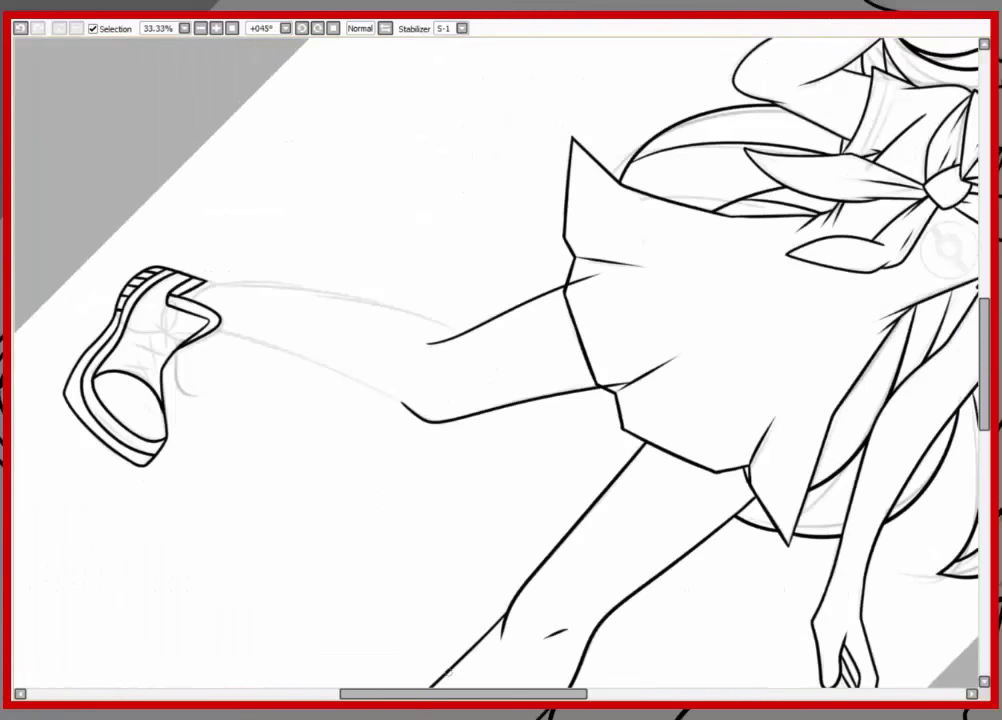
pyautogui.press('Home')
pyautogui.moveTo(290, 350); pyautogui.dragTo(436, 282)
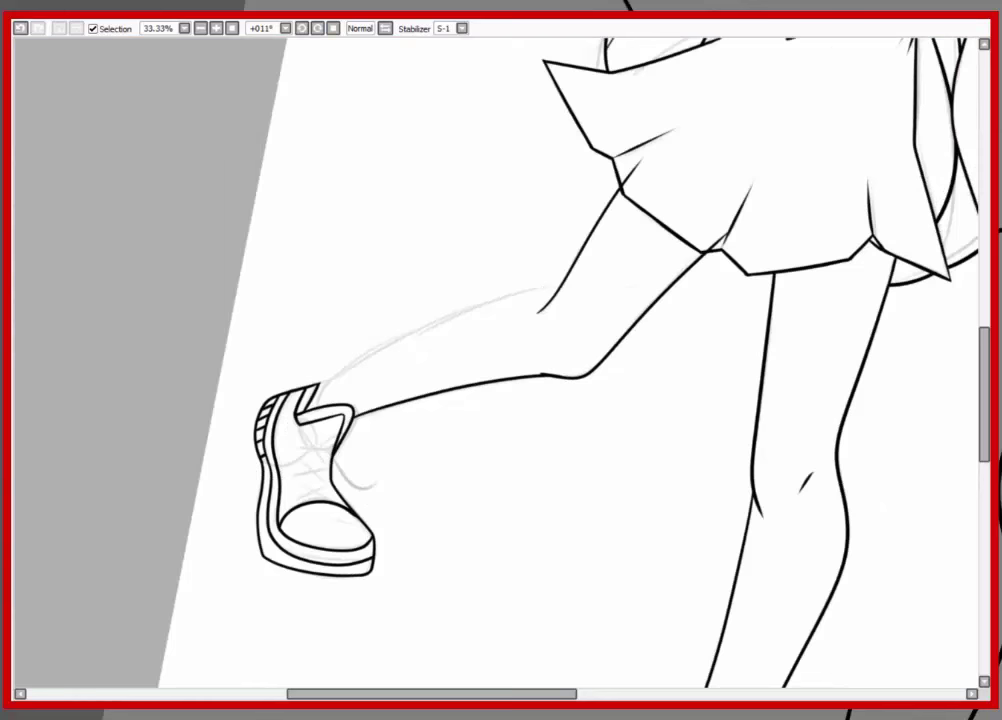
pyautogui.press('Home')
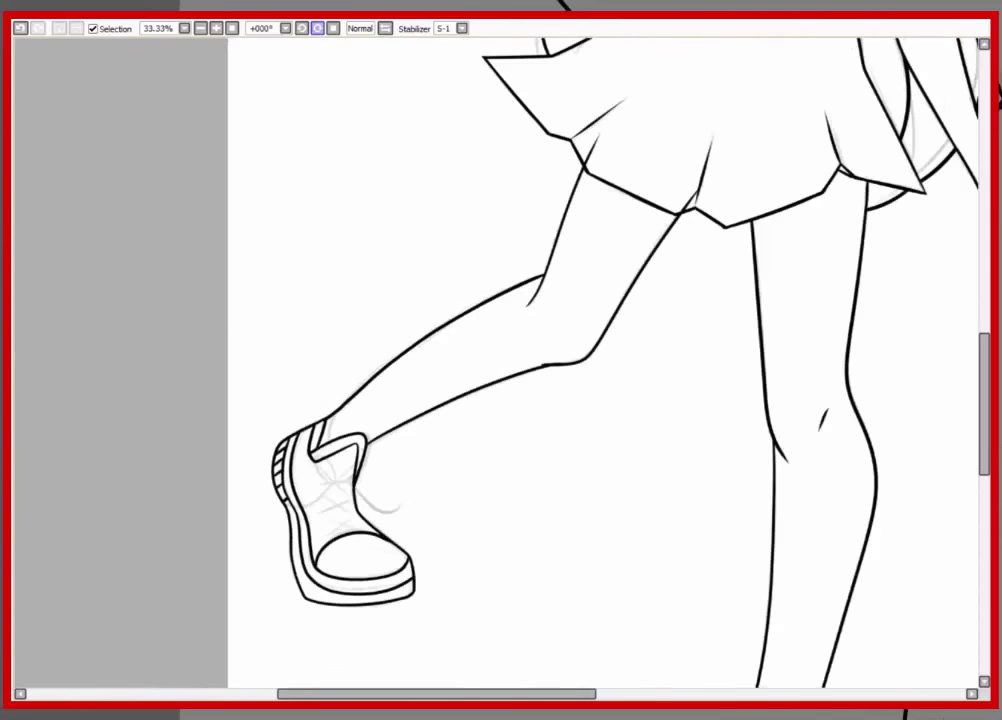
# Step: Ink the two pointed hair tips below the skirt hem, one behind the raised thigh and one between the legs
pyautogui.scroll(5, 500, 360)
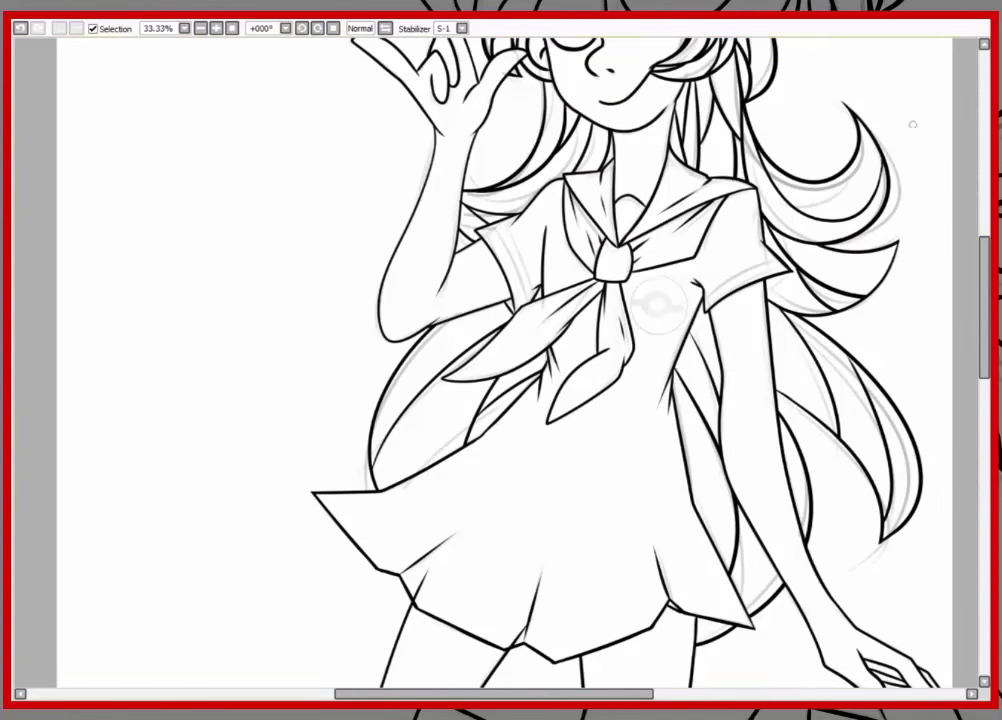
pyautogui.scroll(1, 500, 360)
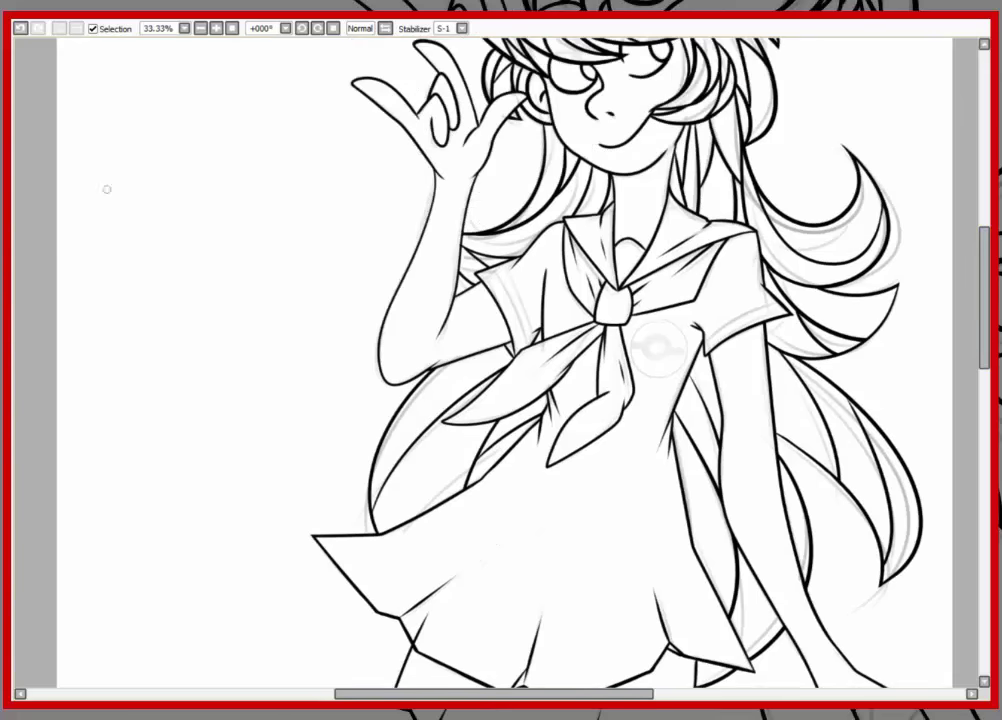
pyautogui.scroll(-8, 668, 352)
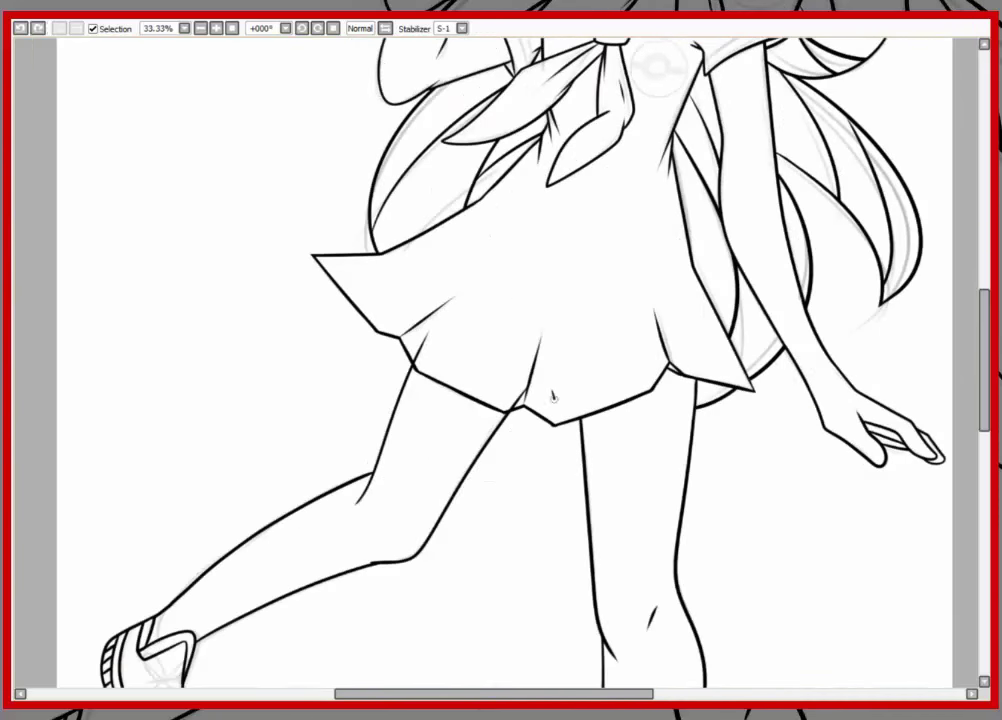
pyautogui.moveTo(598, 405); pyautogui.dragTo(580, 442)
pyautogui.moveTo(418, 345); pyautogui.dragTo(328, 410)
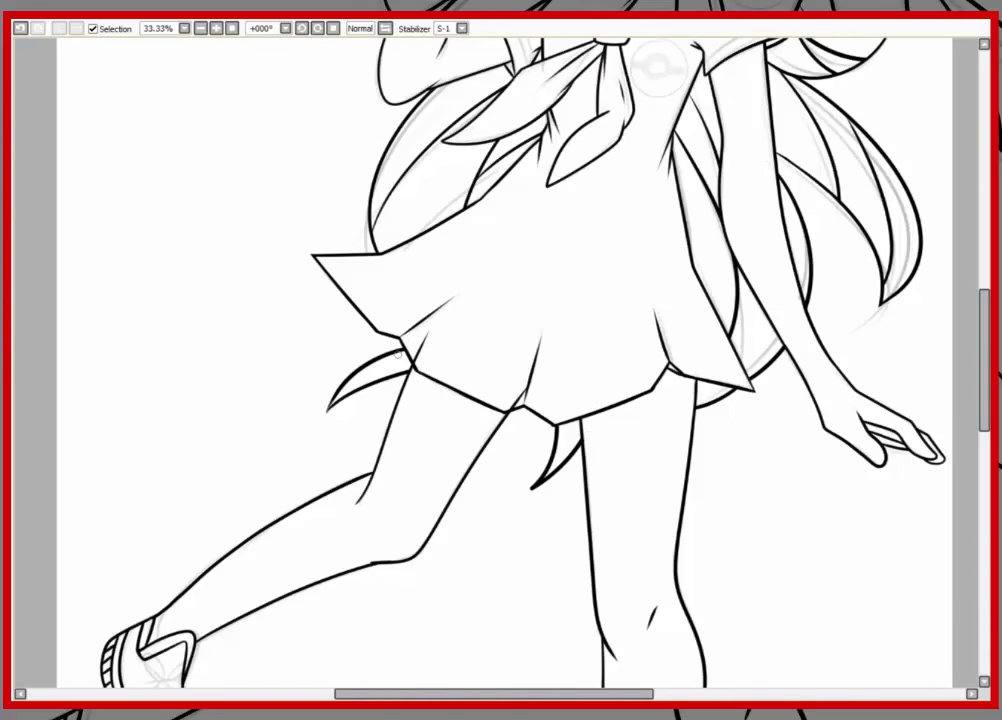
# Step: Add thin diagonal glints to both red irises, clear the multicoloured spots from them, and deselect
pyautogui.scroll(5, 260, 327)
pyautogui.click(216, 28)
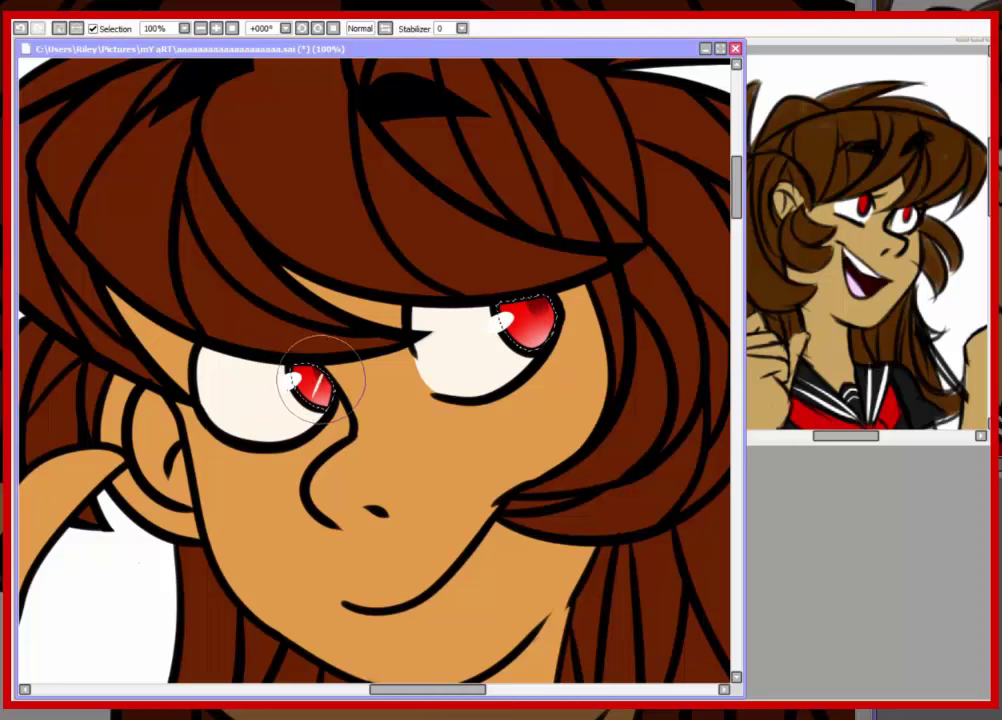
pyautogui.scroll(-3, 436, 474)
pyautogui.scroll(3, 436, 474)
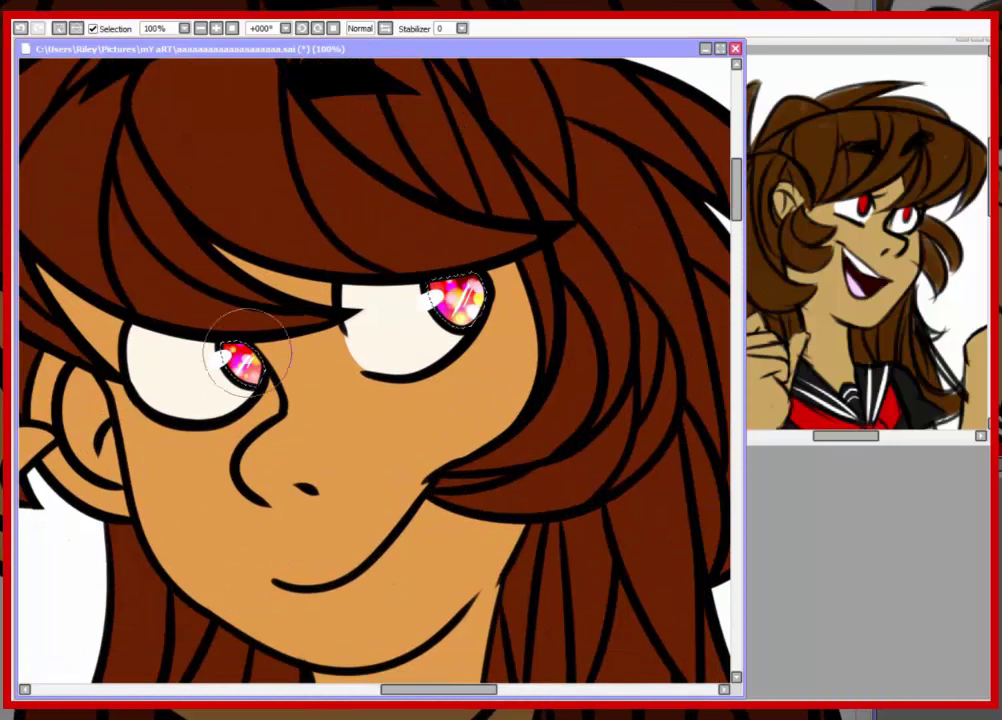
pyautogui.press('Delete')
pyautogui.hotkey('ctrl', 'd')
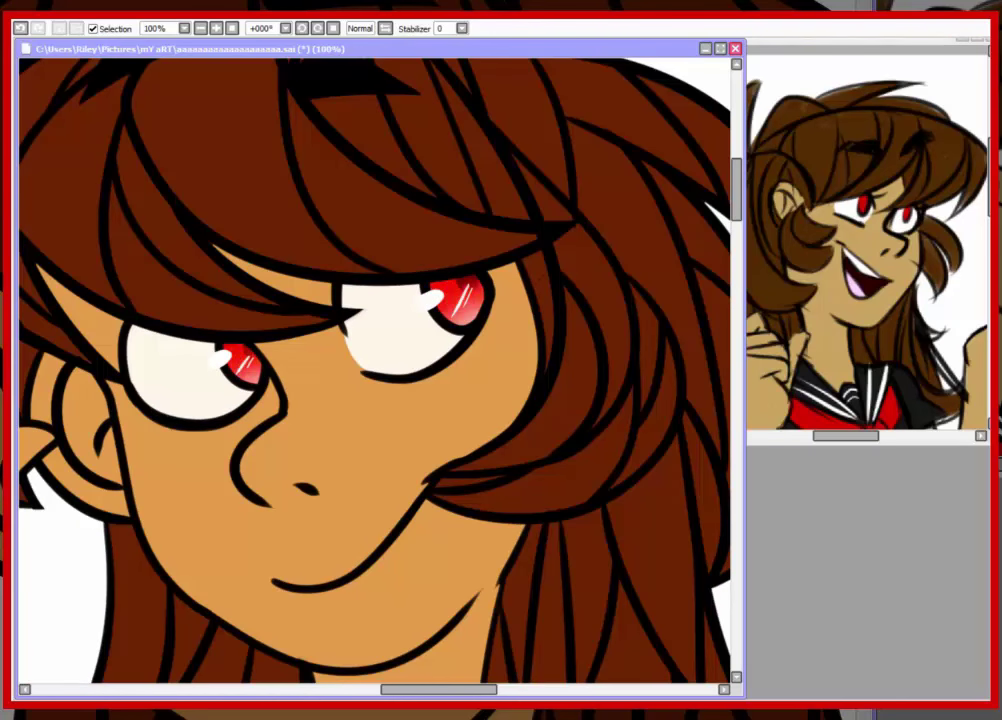
# Step: Block in red shadow shapes over the ear, the hair behind the ear and neck, and a strand of the fringe
pyautogui.scroll(-2, 380, 370)
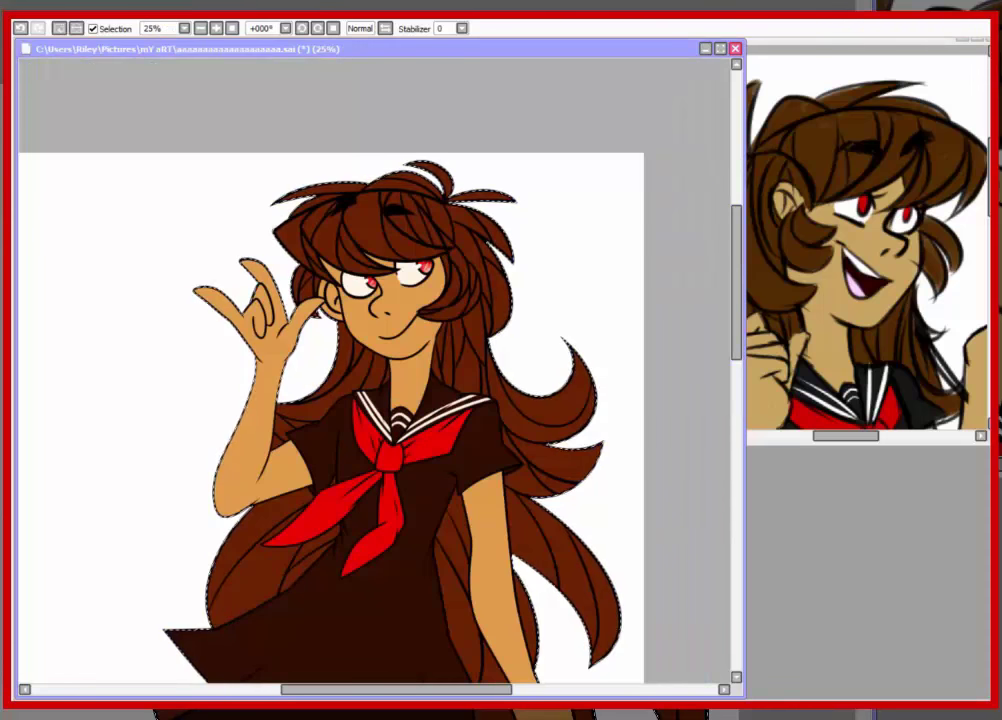
pyautogui.scroll(2, 382, 245)
pyautogui.hotkey('ctrl', 'd')
pyautogui.moveTo(180, 280); pyautogui.dragTo(190, 330)
pyautogui.moveTo(300, 415); pyautogui.dragTo(280, 468)
pyautogui.moveTo(410, 365); pyautogui.dragTo(400, 460)
pyautogui.moveTo(430, 360); pyautogui.dragTo(450, 472)
pyautogui.scroll(-5, 375, 370)
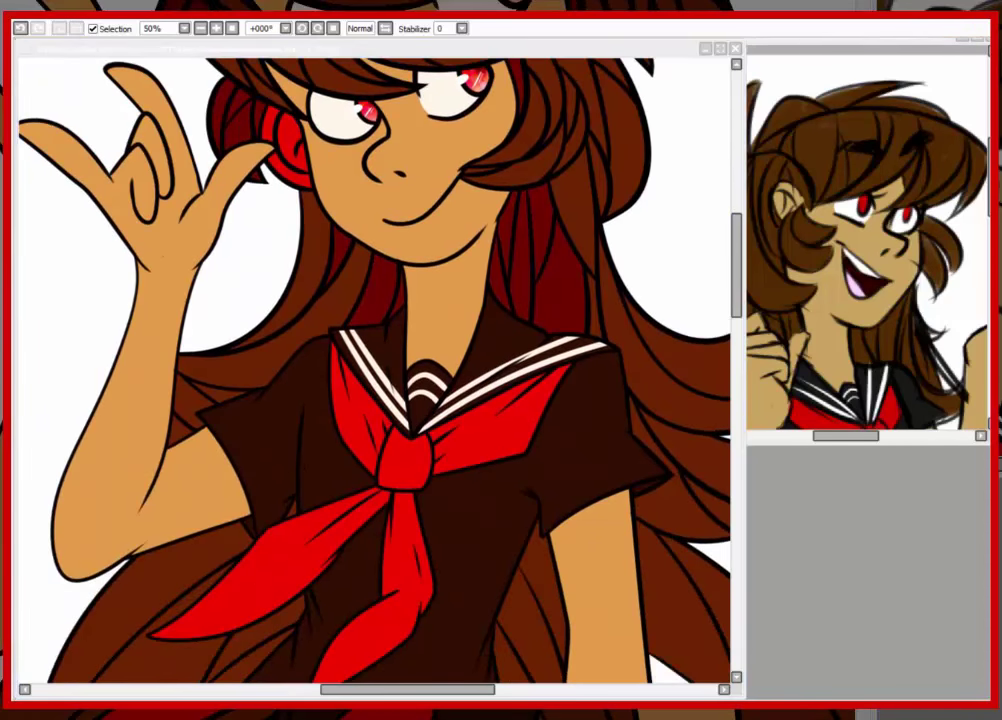
pyautogui.scroll(3, 375, 370)
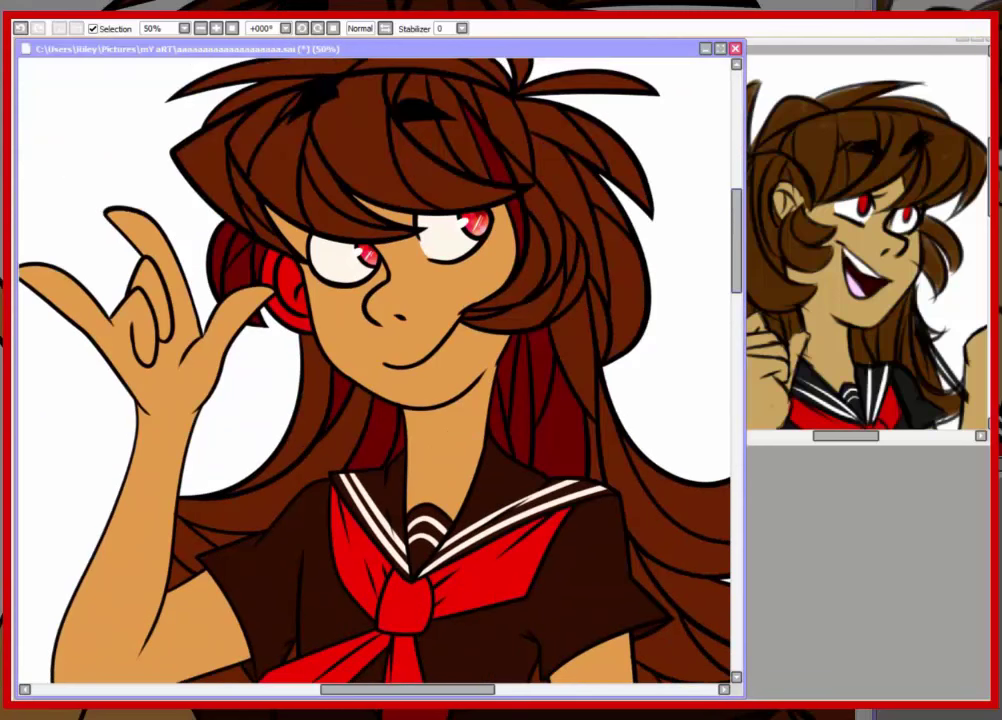
# Step: Block in red shadow shapes on the back hair beside the waist, under the sleeve and below the skirt hem
pyautogui.scroll(-6, 375, 370)
pyautogui.moveTo(140, 400); pyautogui.dragTo(170, 435)
pyautogui.moveTo(660, 405); pyautogui.dragTo(700, 445)
pyautogui.scroll(6, 375, 370)
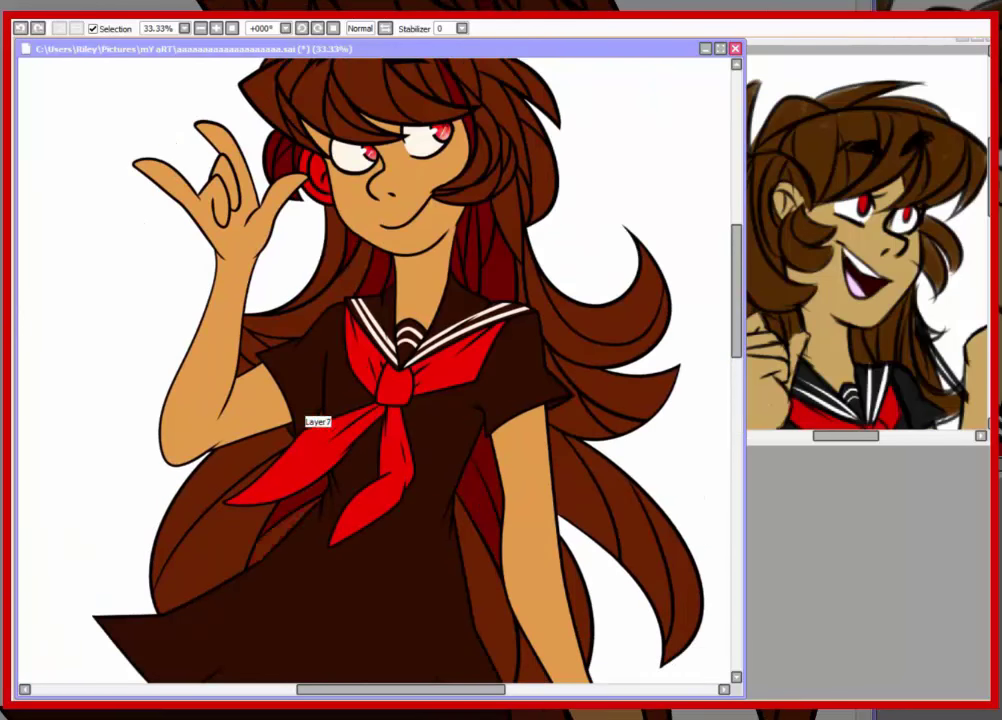
pyautogui.scroll(-3, 375, 370)
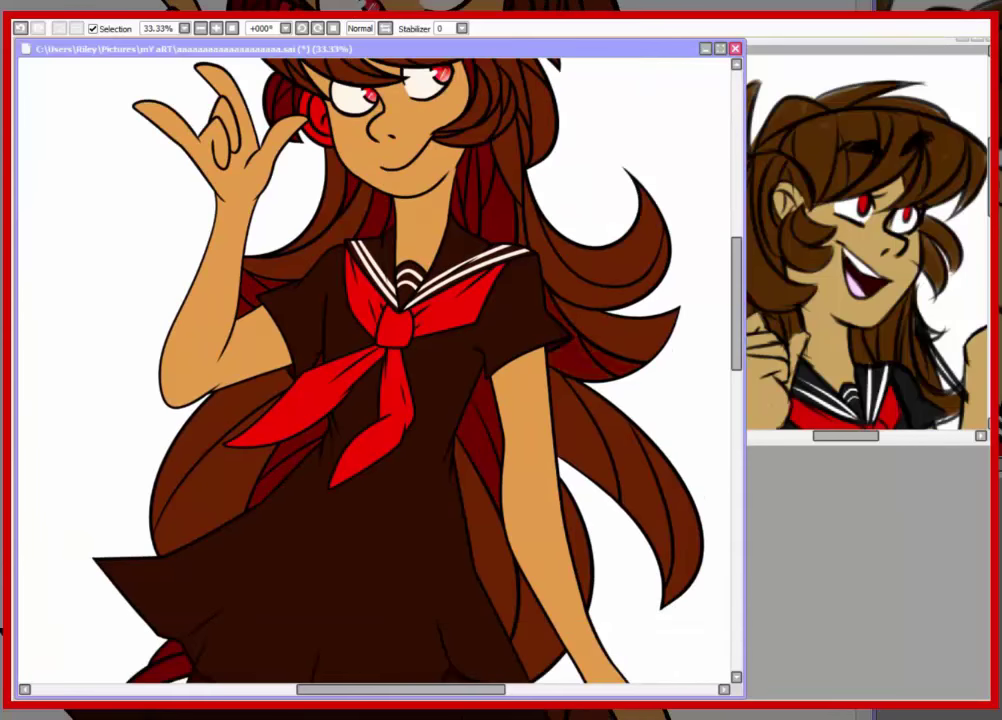
# Step: Blend the red shadow shapes into darker skin and hair tones, and shade the masked hair lock beside the raised arm
pyautogui.scroll(4, 375, 370)
pyautogui.scroll(1, 333, 166)
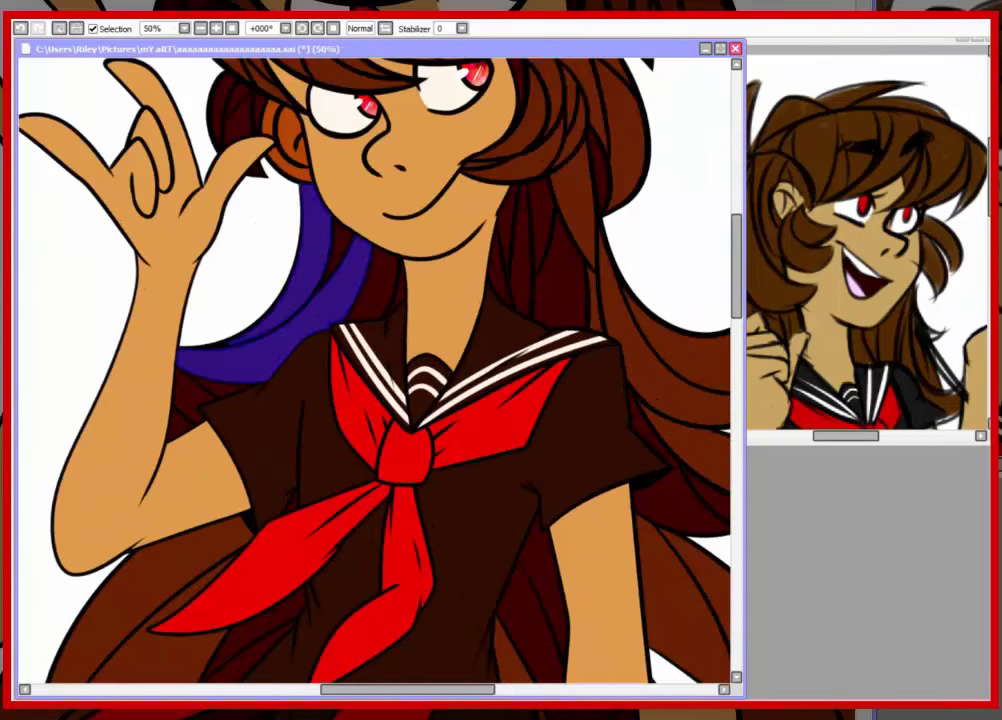
pyautogui.scroll(4, 333, 166)
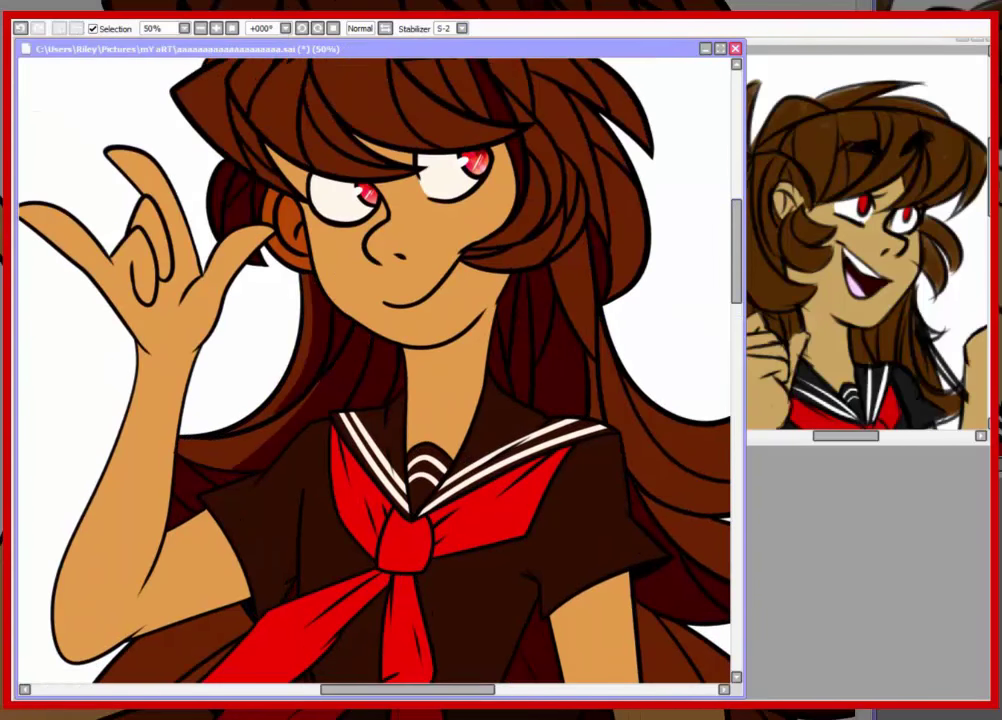
# Step: Select the face area and paint shadows across the eyes under the fringe, below the nose and under the cheek's hair lock
pyautogui.click(420, 370)
pyautogui.moveTo(315, 300); pyautogui.dragTo(500, 272)
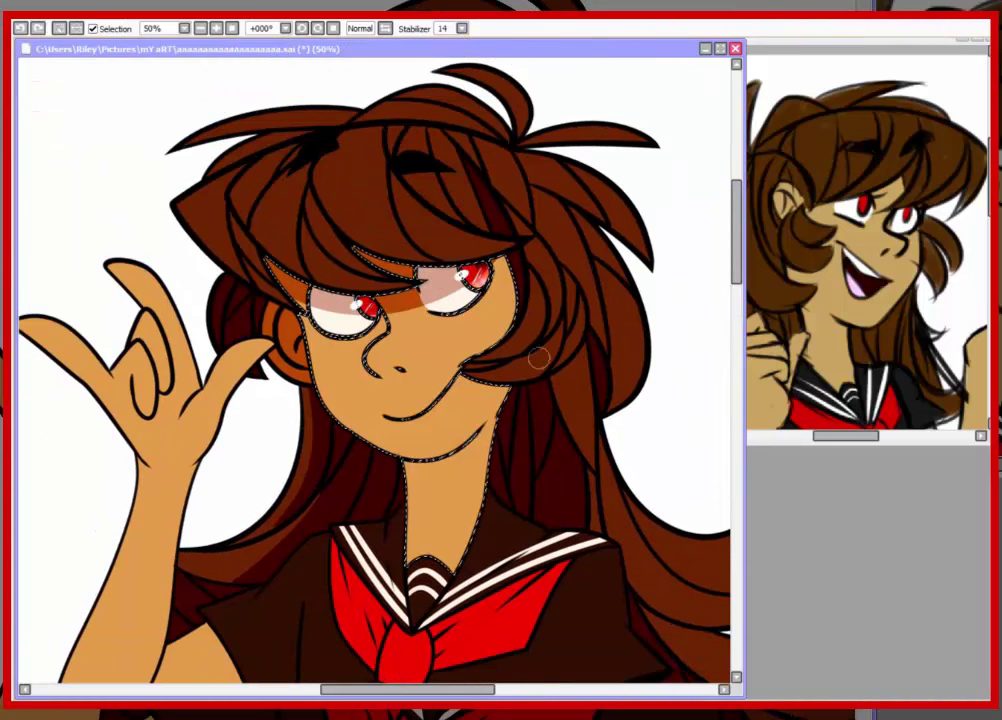
pyautogui.moveTo(452, 393); pyautogui.dragTo(502, 402)
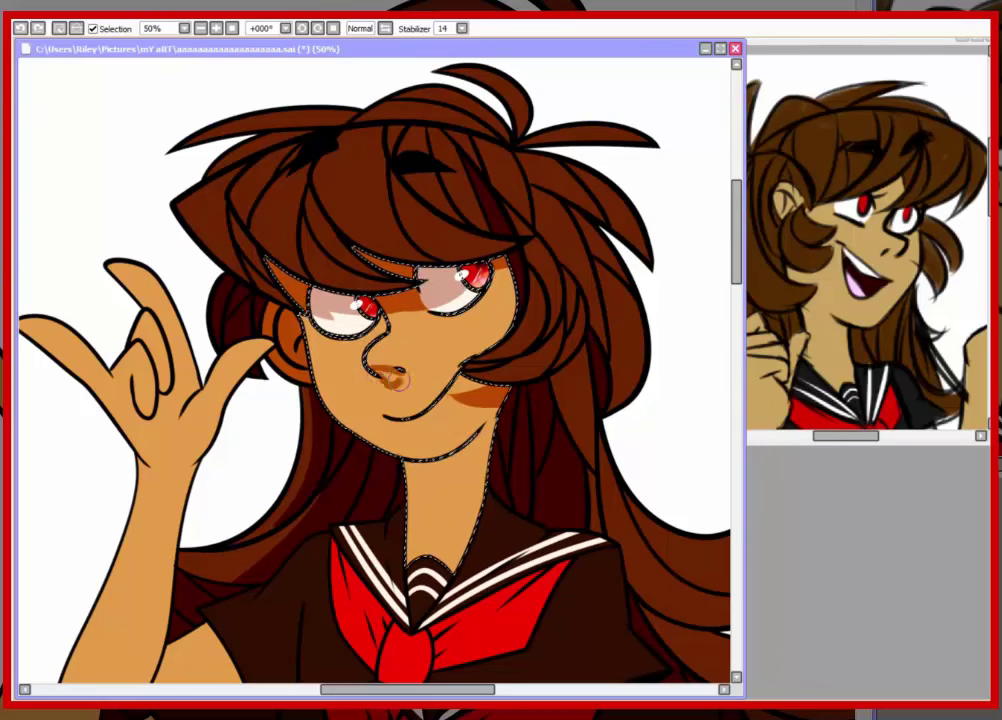
# Step: Fill the neck with dark orange shadow from the jaw down to the collar
pyautogui.scroll(-4, 459, 230)
pyautogui.hotkey('ctrl', 'd')
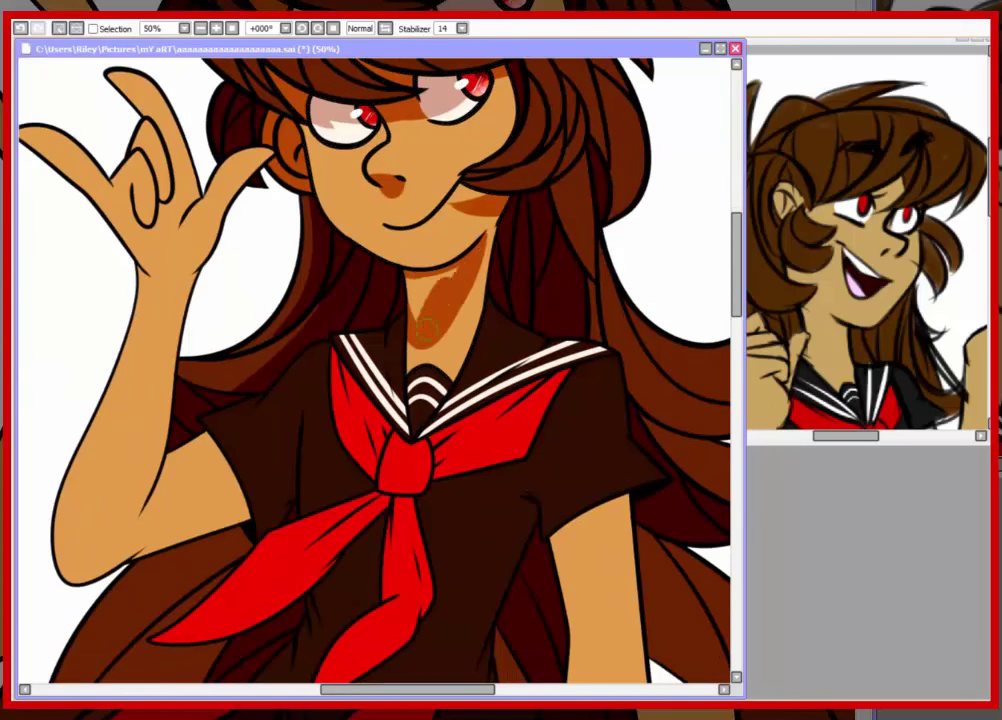
pyautogui.scroll(4, 393, 271)
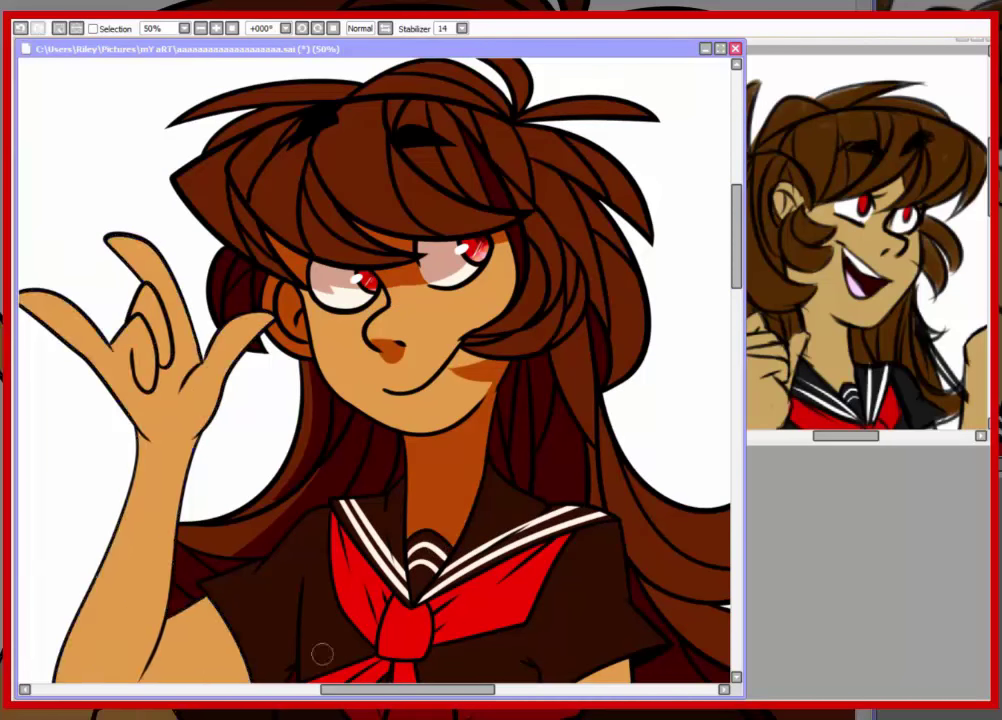
# Step: Shade the raised arm around the curled fingers, along the forearm's outer edge and elbow, and on the upper arm, revising its underside
pyautogui.hscroll(-4, 325, 333)
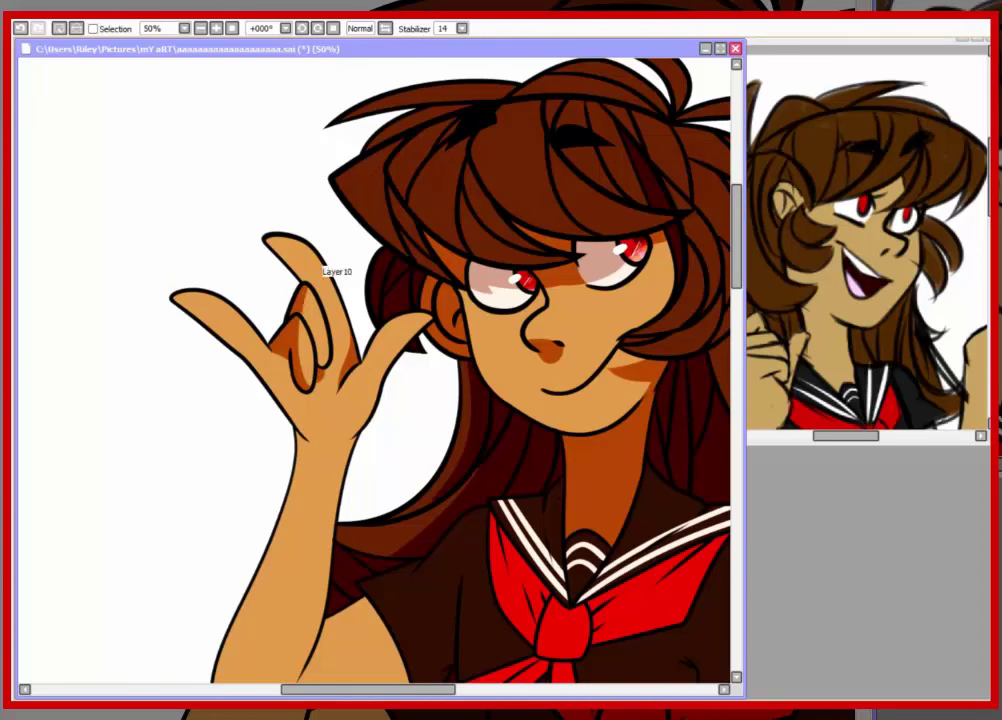
pyautogui.scroll(-5, 593, 400)
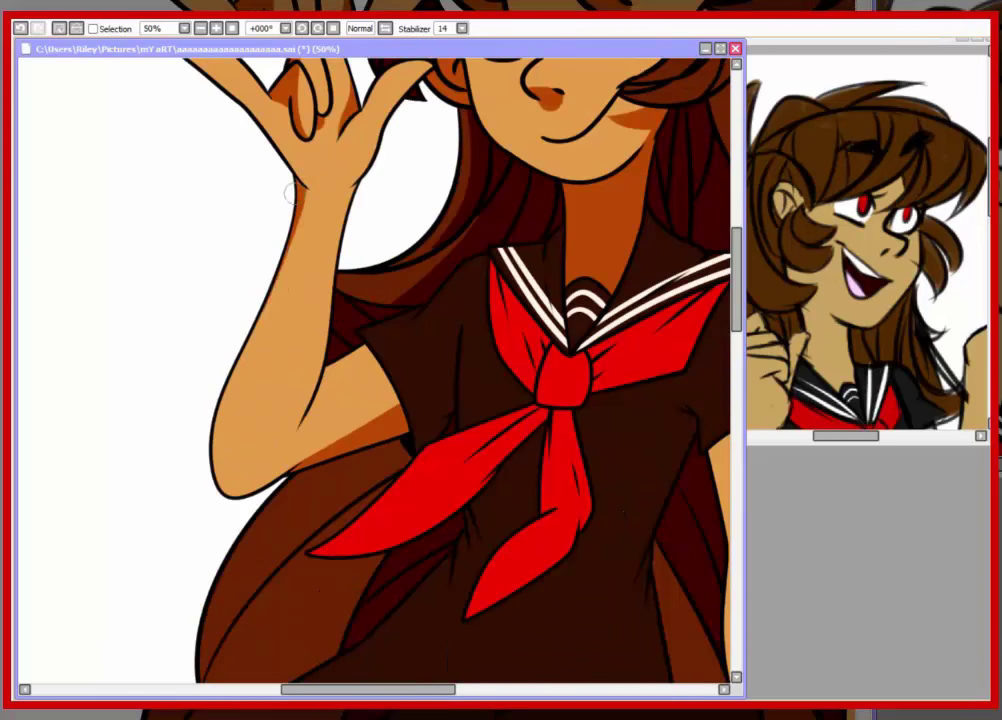
pyautogui.keyDown('ctrl'); pyautogui.click(250, 441); pyautogui.keyUp('ctrl')
pyautogui.scroll(2, 384, 312)
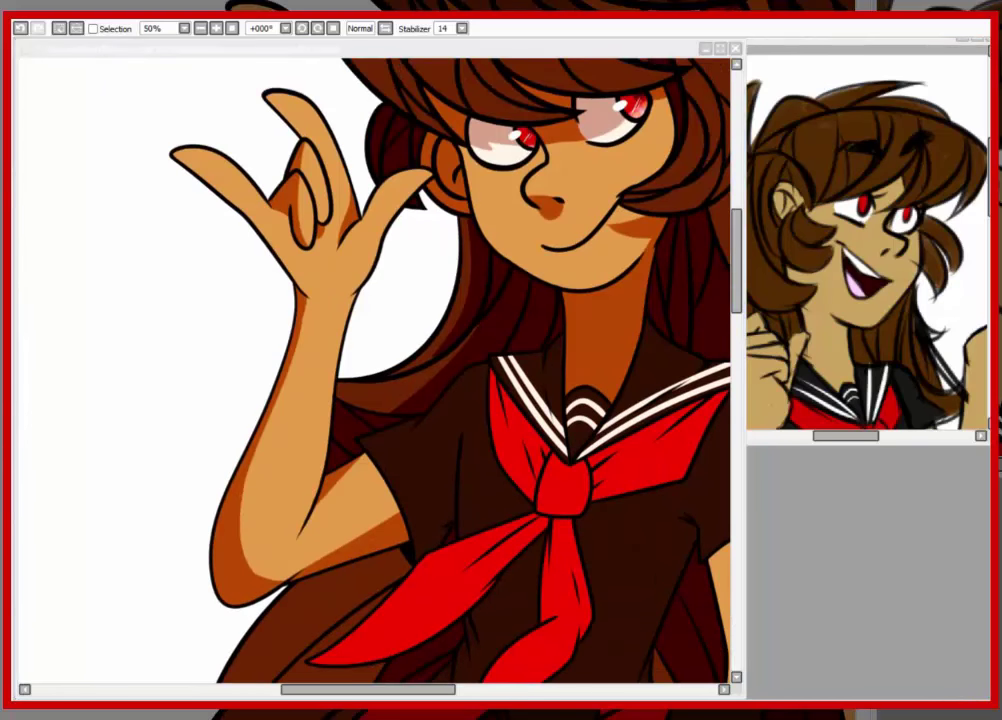
pyautogui.scroll(-4, 306, 405)
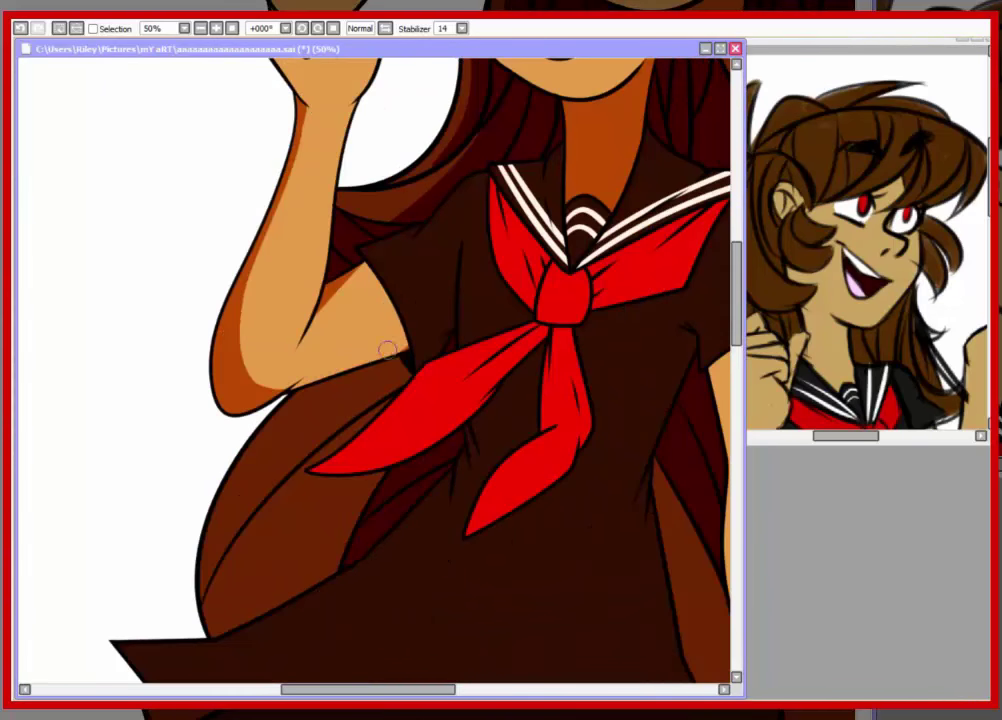
# Step: Shade the masked curled hair lock beside the cheek with dark red-brown
pyautogui.scroll(7, 327, 365)
pyautogui.hscroll(3, 327, 365)
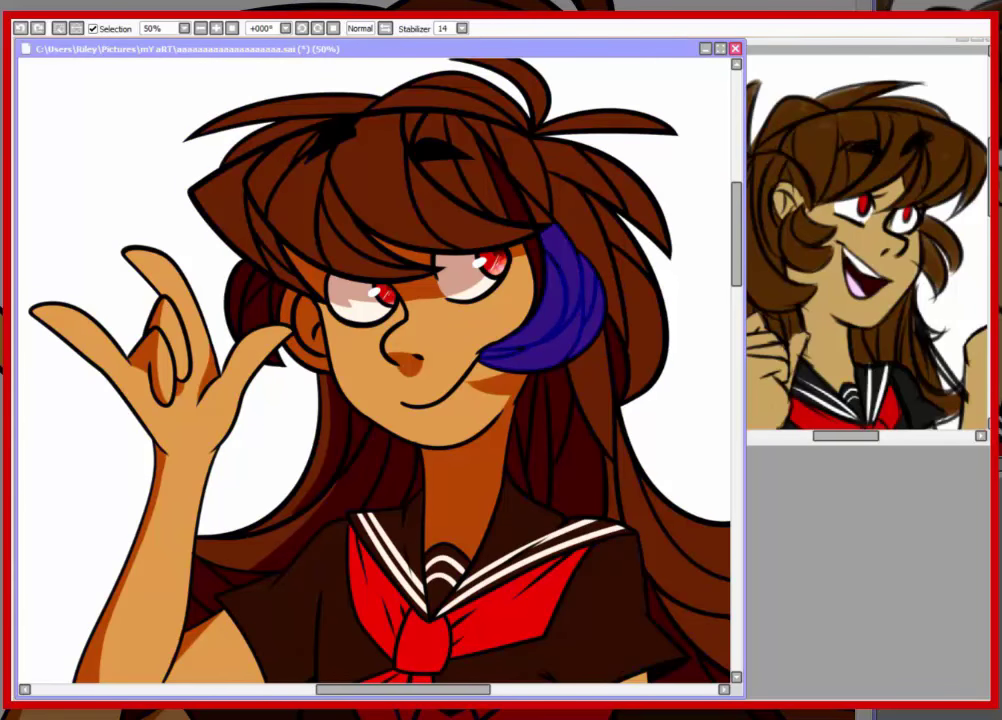
pyautogui.scroll(1, 684, 369)
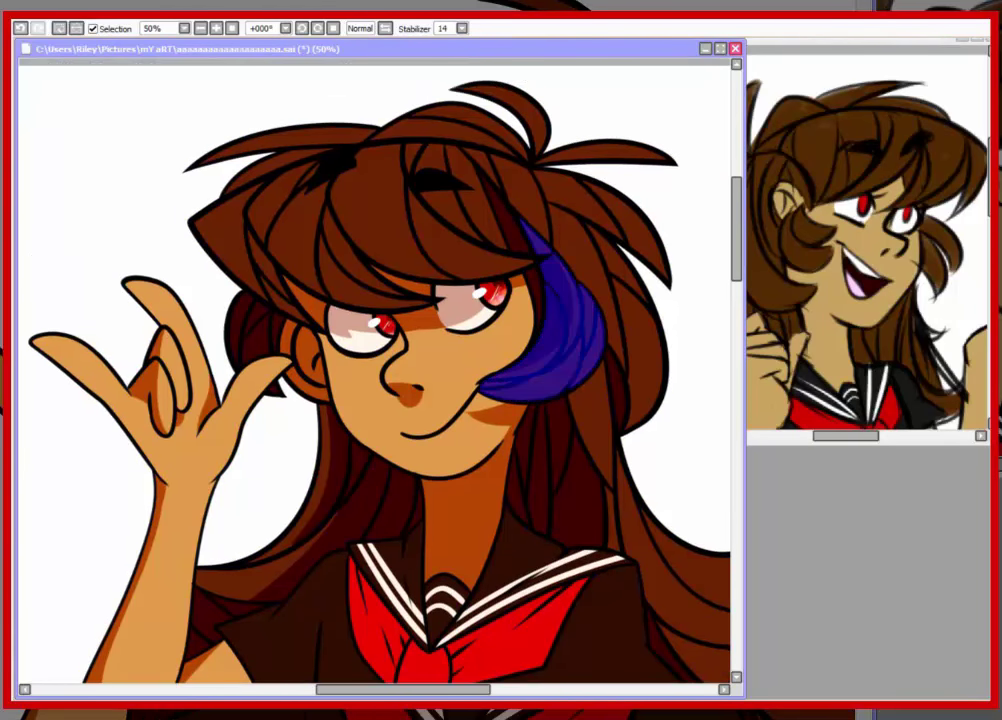
pyautogui.hotkey('ctrl', 'd')
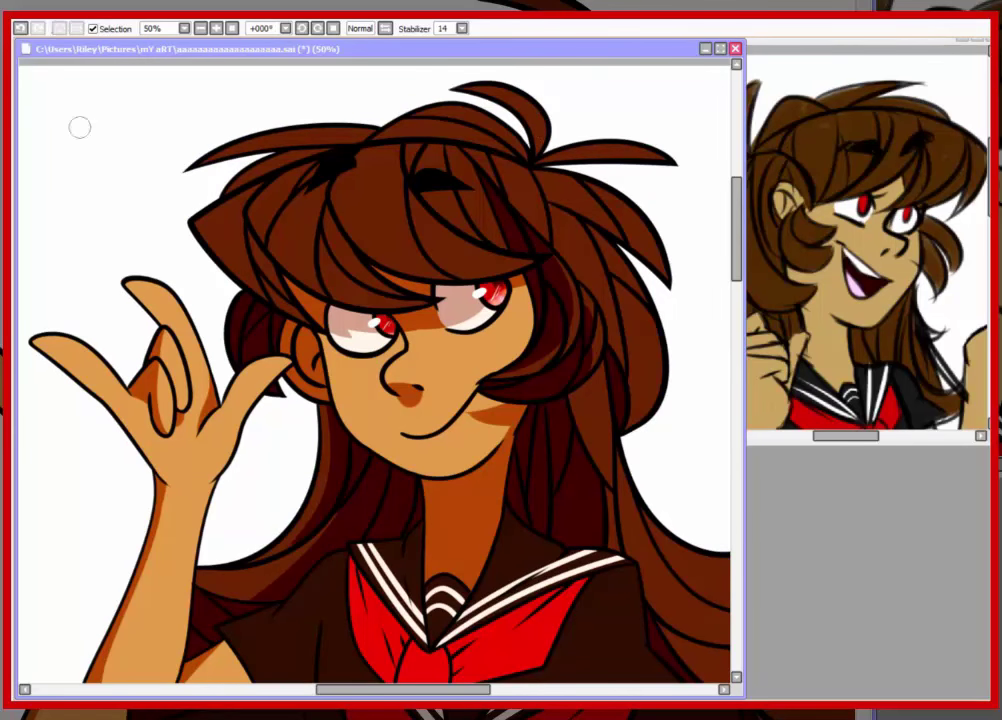
# Step: Mask the fringe and paint dark red-brown shadows along its lower edge, side point and strands, and on the hair at the crown
pyautogui.moveTo(200, 225)
pyautogui.mouseDown()
pyautogui.moveTo(290, 185)
pyautogui.moveTo(430, 165)
pyautogui.mouseUp()
pyautogui.click(461, 28)
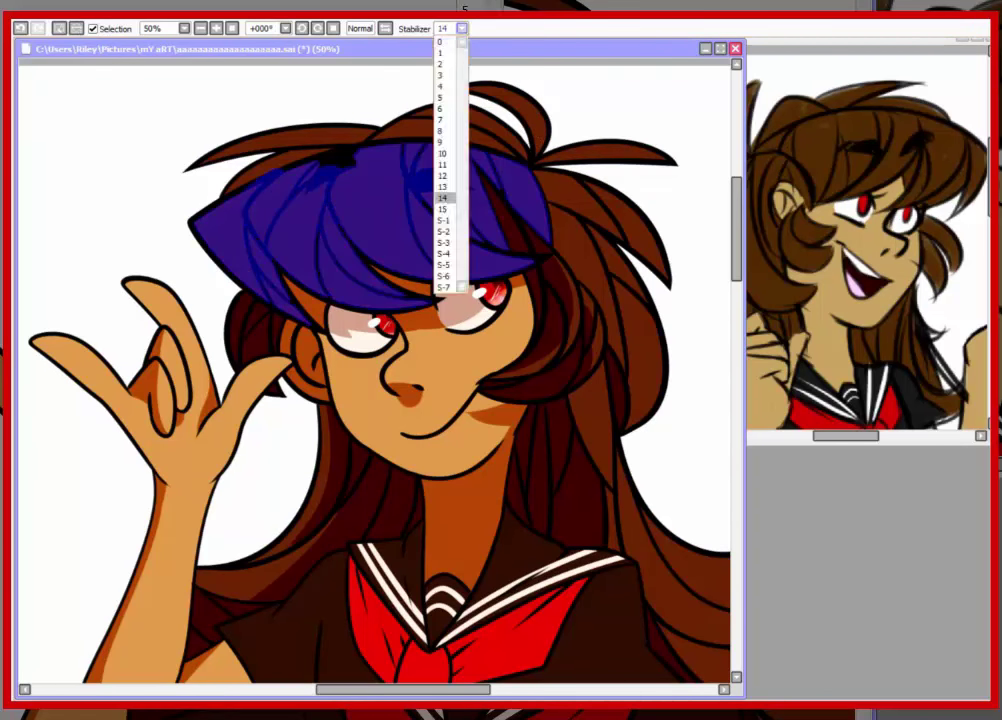
pyautogui.hotkey('ctrl', 'd')
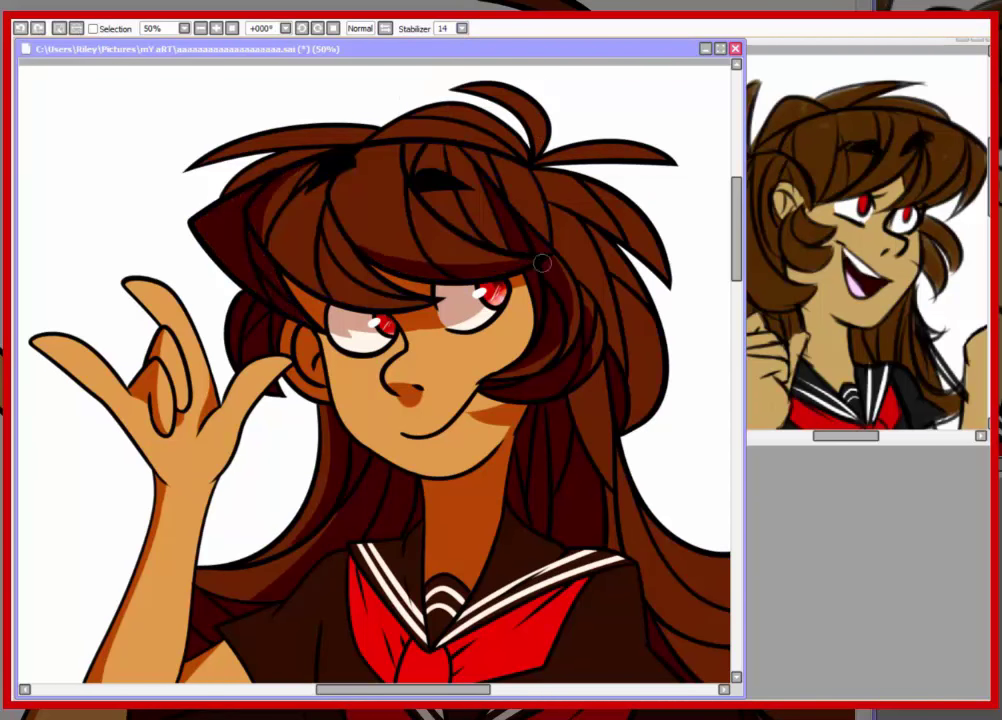
pyautogui.moveTo(475, 148); pyautogui.dragTo(430, 205)
pyautogui.hotkey('ctrl', 'd')
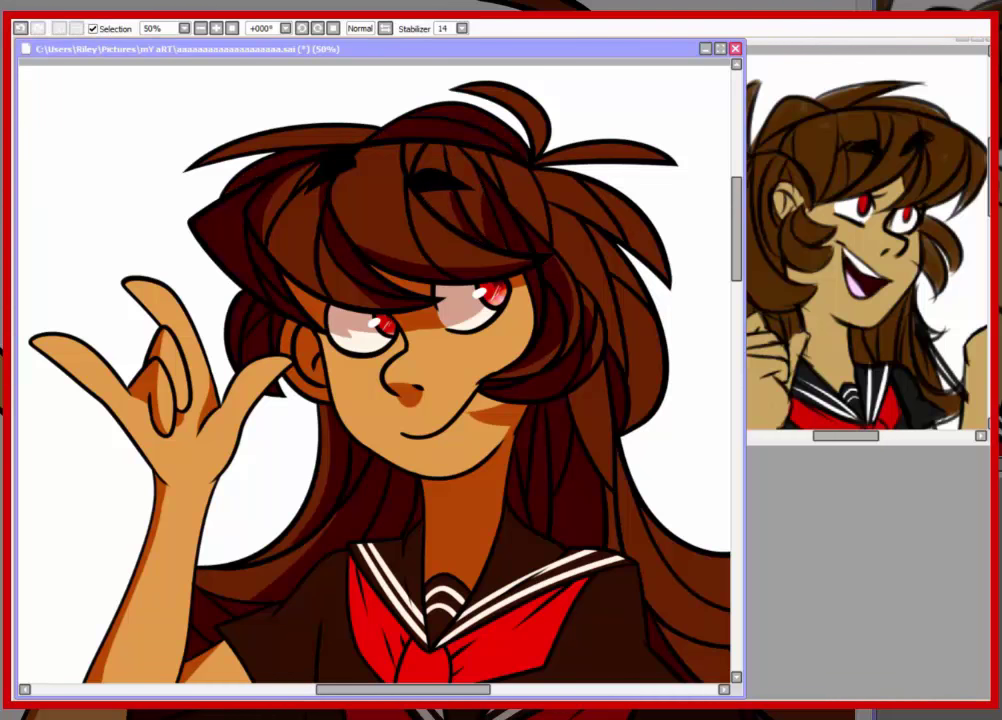
# Step: Select the lowered arm and paint dark orange shadows beneath the sleeve and along the undersides of the thumb and fingers
pyautogui.scroll(-3, 410, 110)
pyautogui.scroll(-5, 540, 340)
pyautogui.scroll(5, 540, 340)
pyautogui.click(540, 340)
pyautogui.hscroll(3, 340, 345)
pyautogui.scroll(-3, 340, 345)
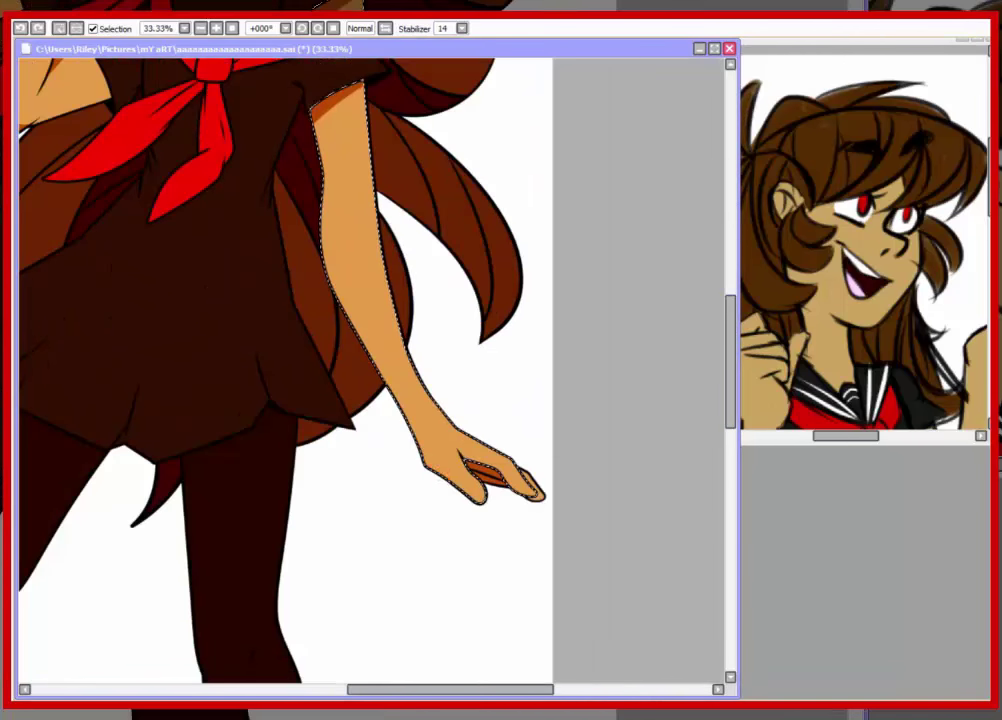
pyautogui.hotkey('ctrl', '+')
pyautogui.moveTo(530, 510); pyautogui.dragTo(600, 541)
pyautogui.moveTo(510, 495); pyautogui.dragTo(575, 513)
pyautogui.hotkey('ctrl', 'd')
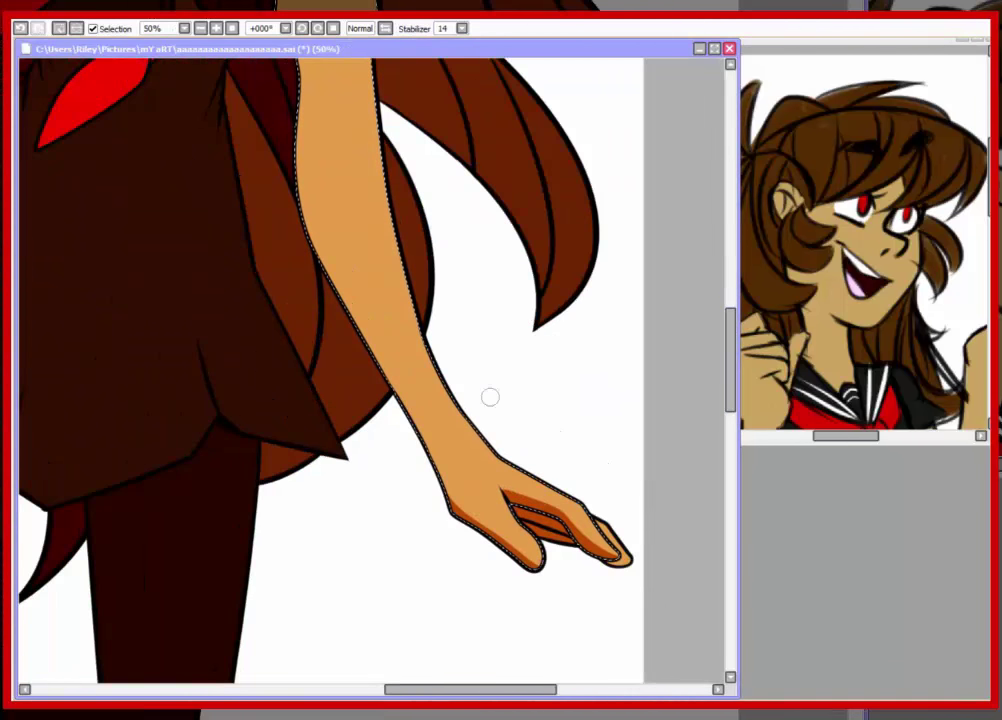
# Step: Darken the back hair behind the body and paint darker red shadows on the neckerchief's folds, knot and hanging tails
pyautogui.scroll(3, 582, 291)
pyautogui.scroll(-4, 480, 314)
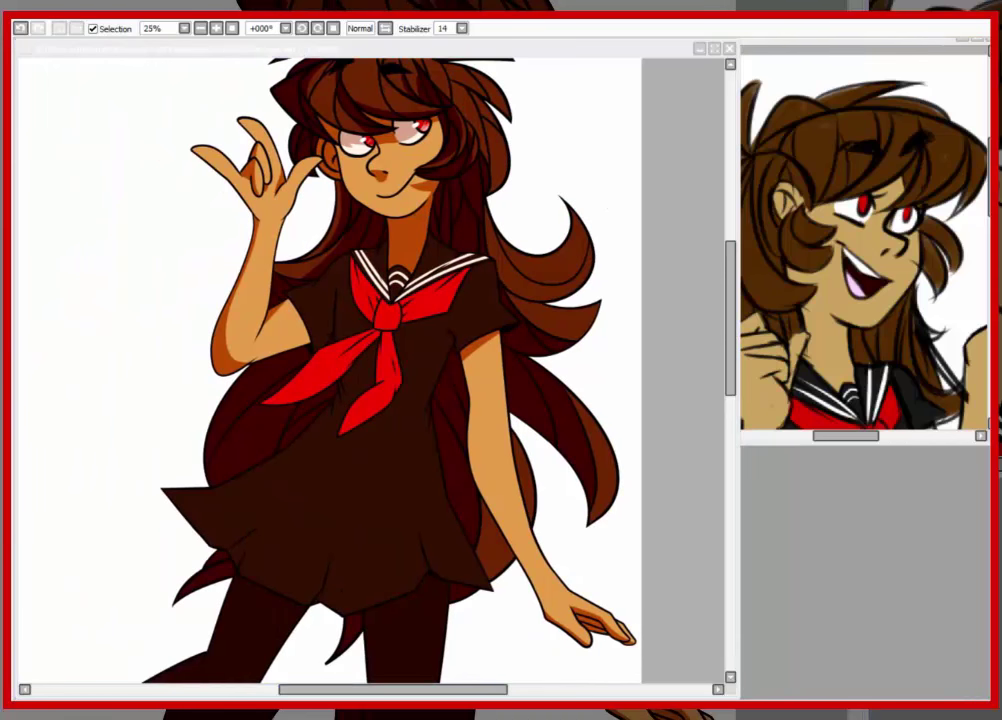
pyautogui.hotkey('ctrl', '+')
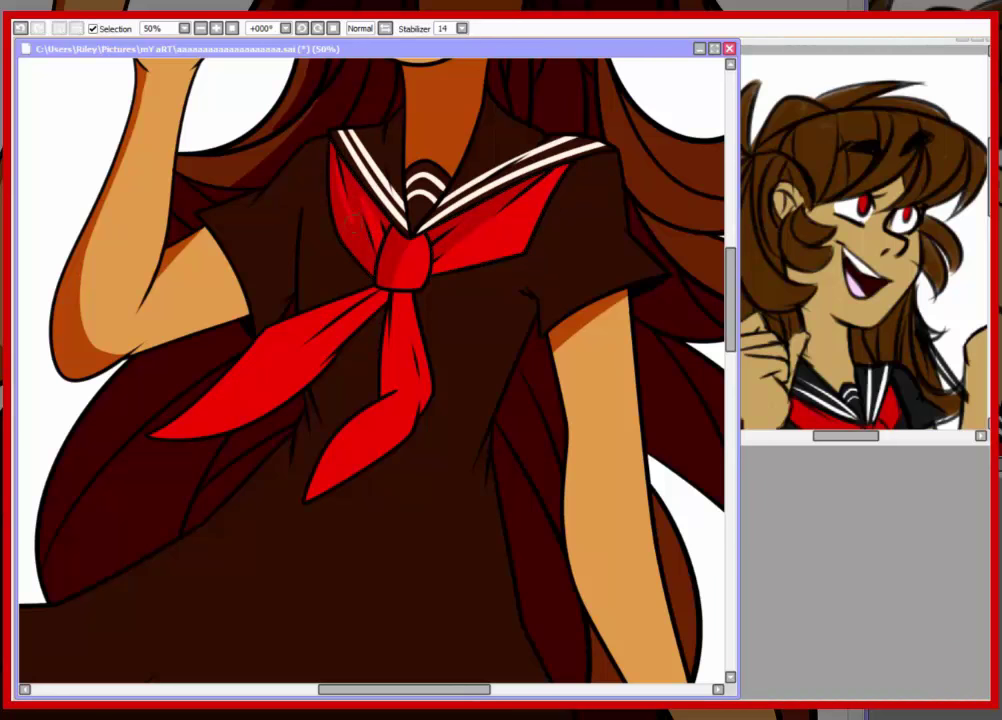
pyautogui.click(313, 331)
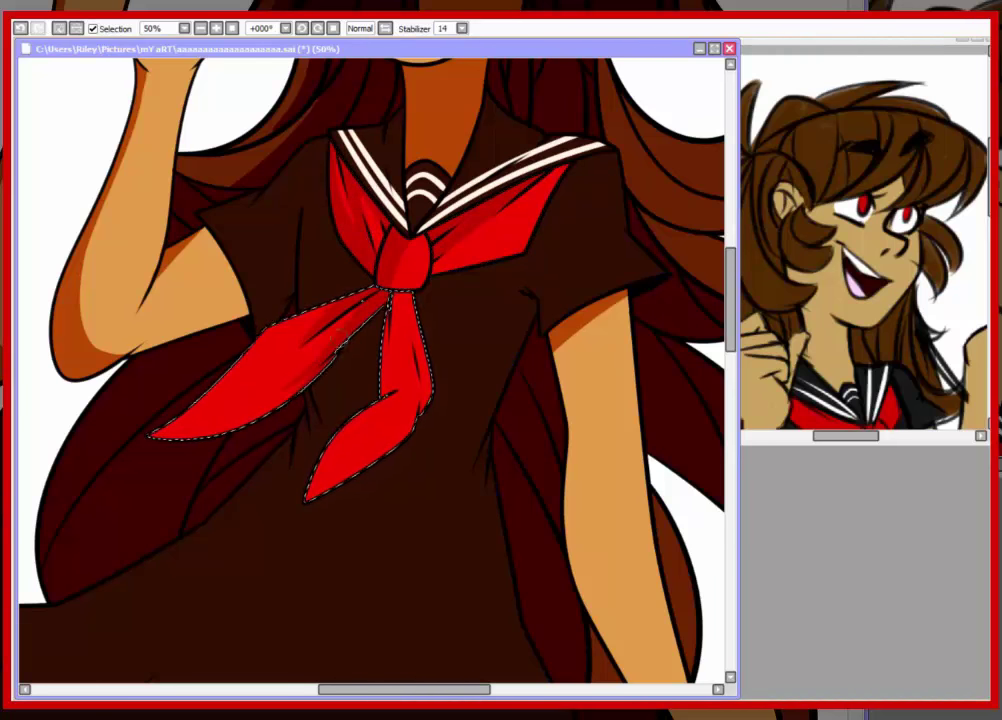
pyautogui.moveTo(365, 400); pyautogui.dragTo(326, 462)
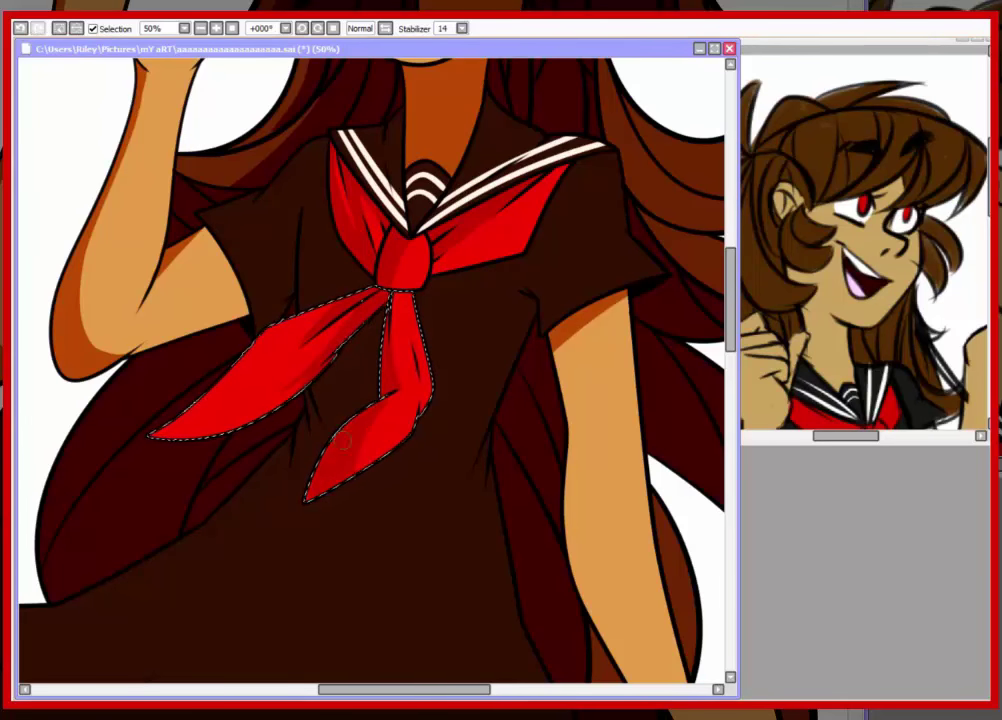
pyautogui.hscroll(-2, 372, 370)
pyautogui.hotkey('ctrl', 'd')
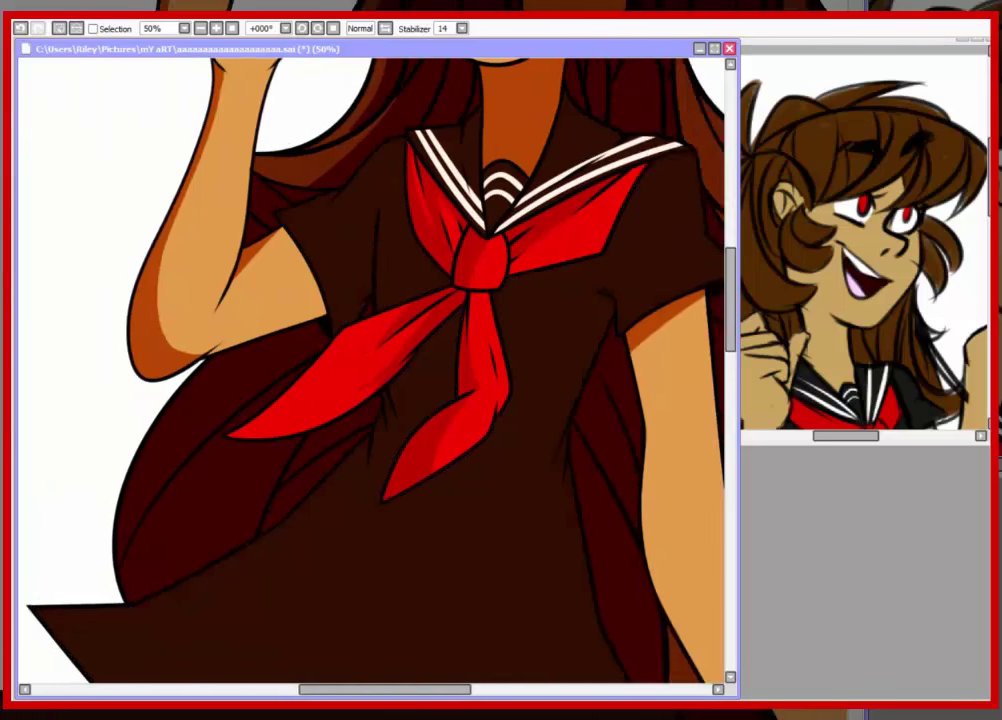
# Step: Paint black shadows on the dress beneath the raised arm's sleeve, down both sides of the waist and out to the skirt's corners
pyautogui.scroll(-1, 620, 127)
pyautogui.scroll(1, 620, 127)
pyautogui.scroll(2, 370, 300)
pyautogui.moveTo(375, 300); pyautogui.dragTo(335, 405)
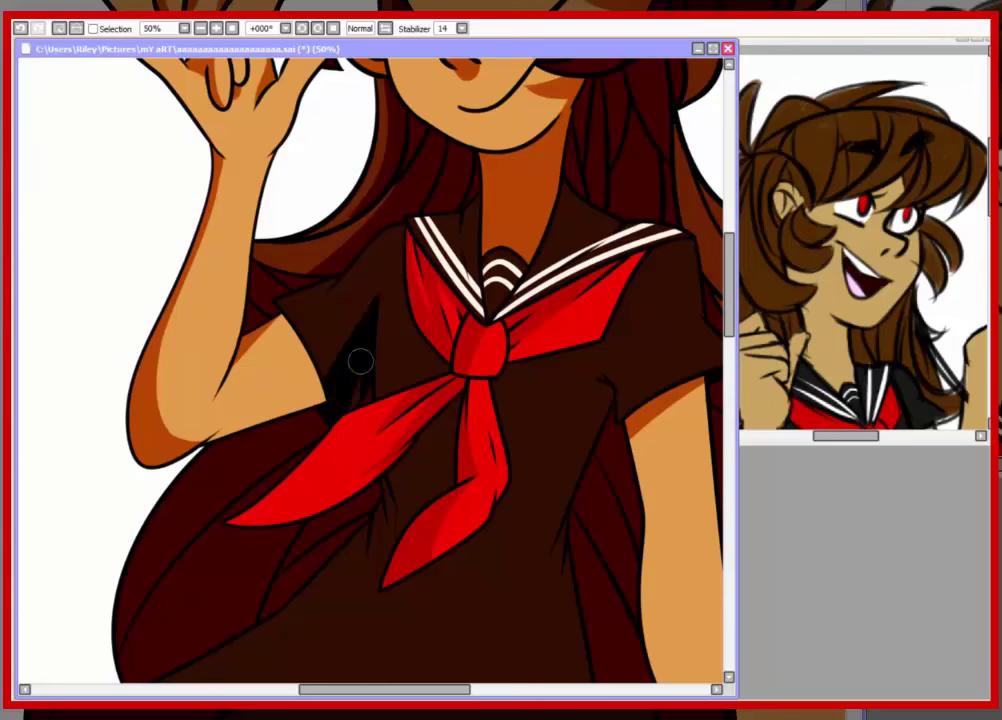
pyautogui.scroll(-5, 475, 308)
pyautogui.moveTo(450, 110); pyautogui.dragTo(515, 495)
pyautogui.moveTo(478, 420); pyautogui.dragTo(500, 505)
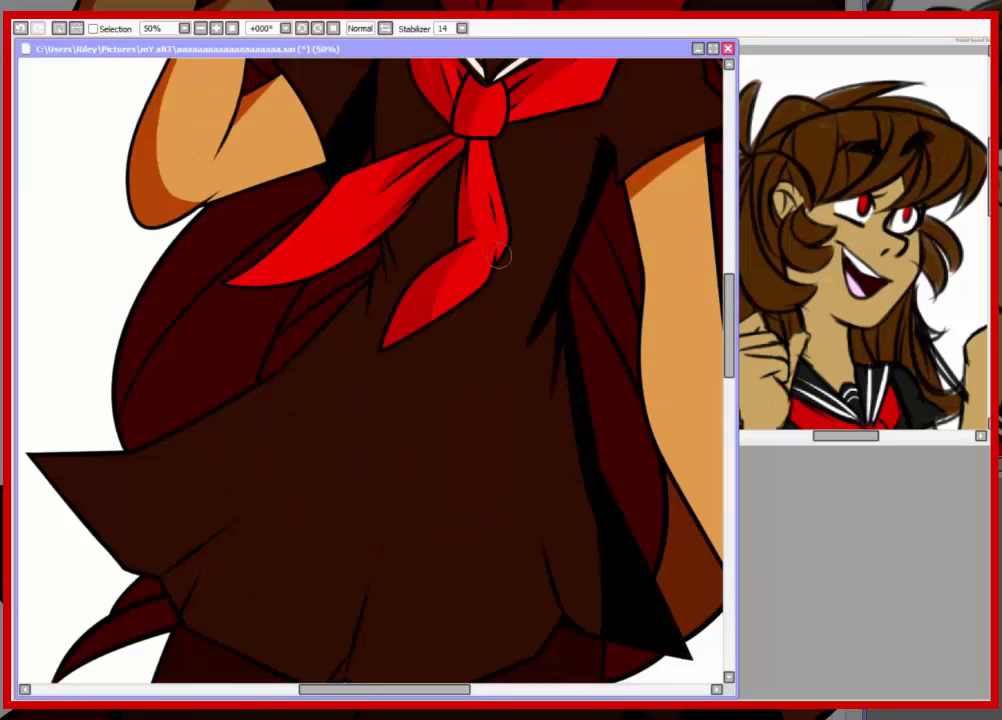
pyautogui.scroll(-1, 255, 128)
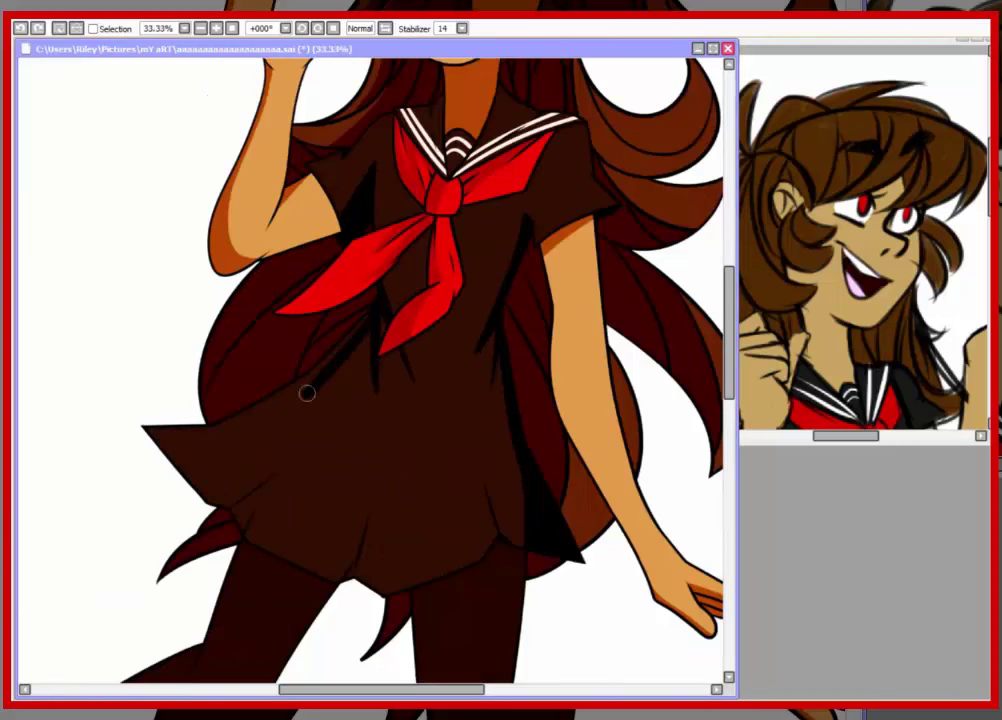
pyautogui.moveTo(307, 394); pyautogui.dragTo(150, 428)
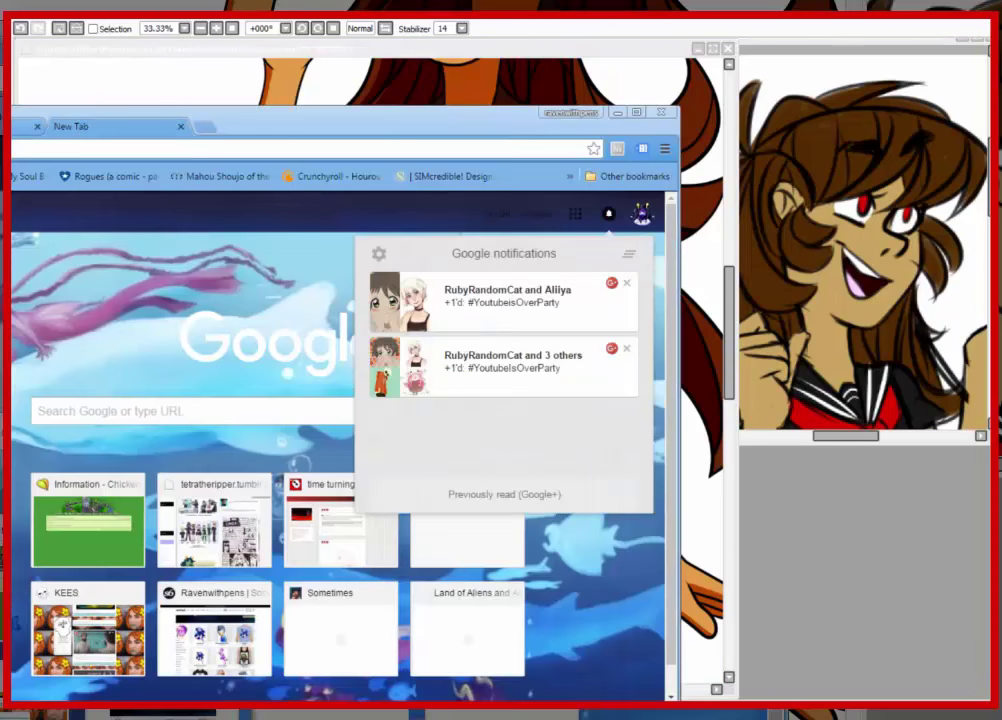
# Step: Check the Google notifications in the web browser and return to the drawing
pyautogui.scroll(-1, 250, 450)
pyautogui.hotkey('ctrl', 'Tab')
pyautogui.hotkey('alt', 'Tab')
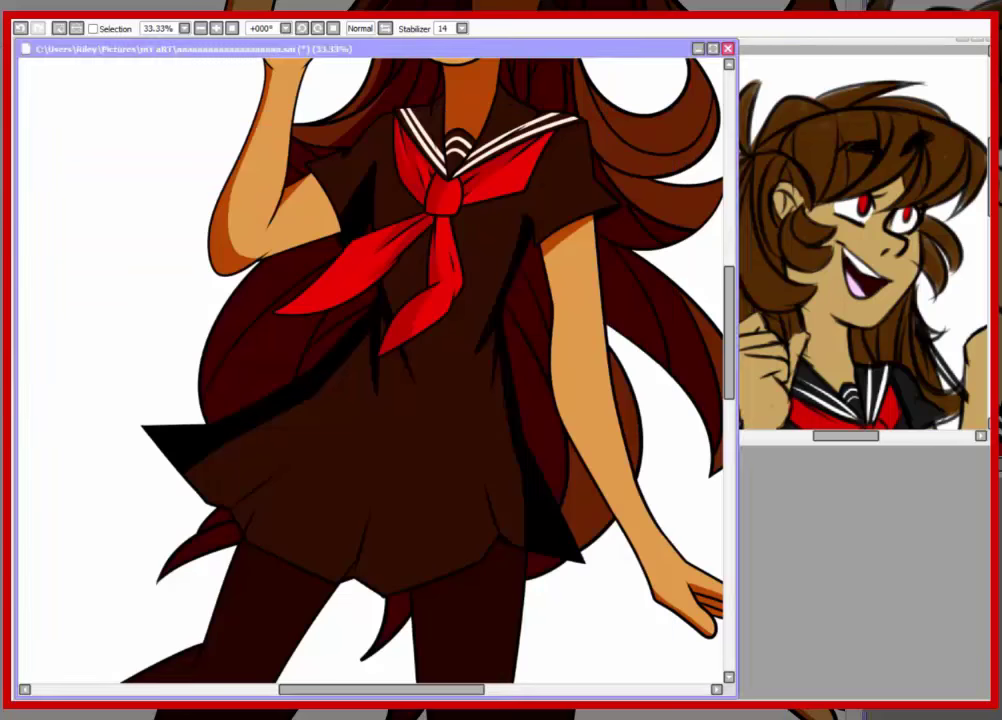
# Step: Add black shadows at the fold in the skirt's hem and on the dress beneath the neckerchief's tails
pyautogui.scroll(-1, 482, 466)
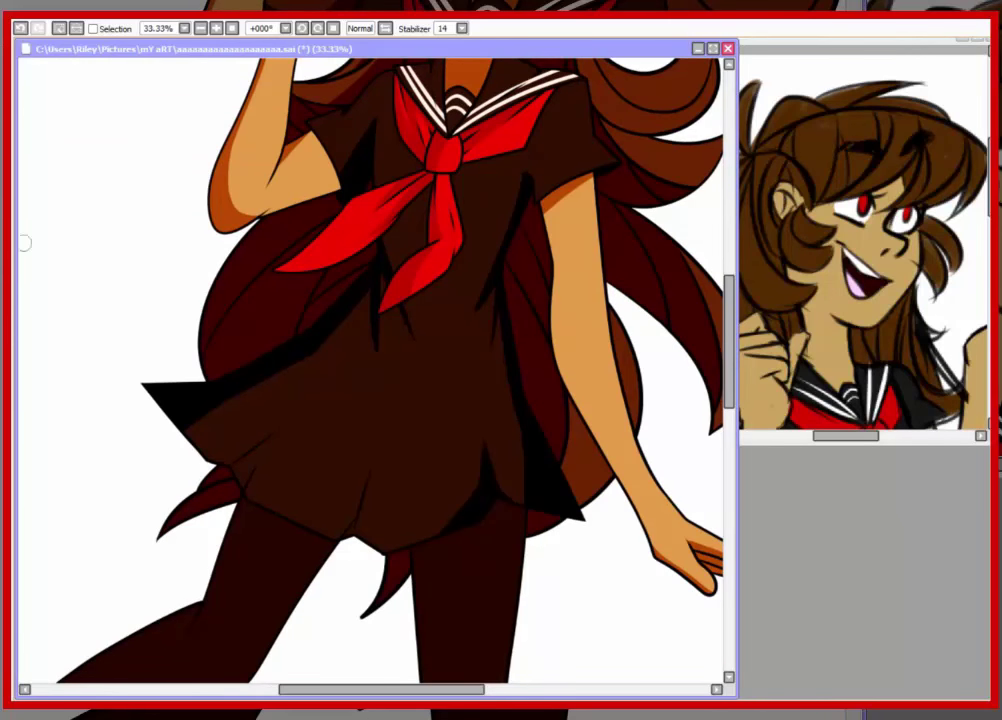
pyautogui.hotkey('ctrl', '+')
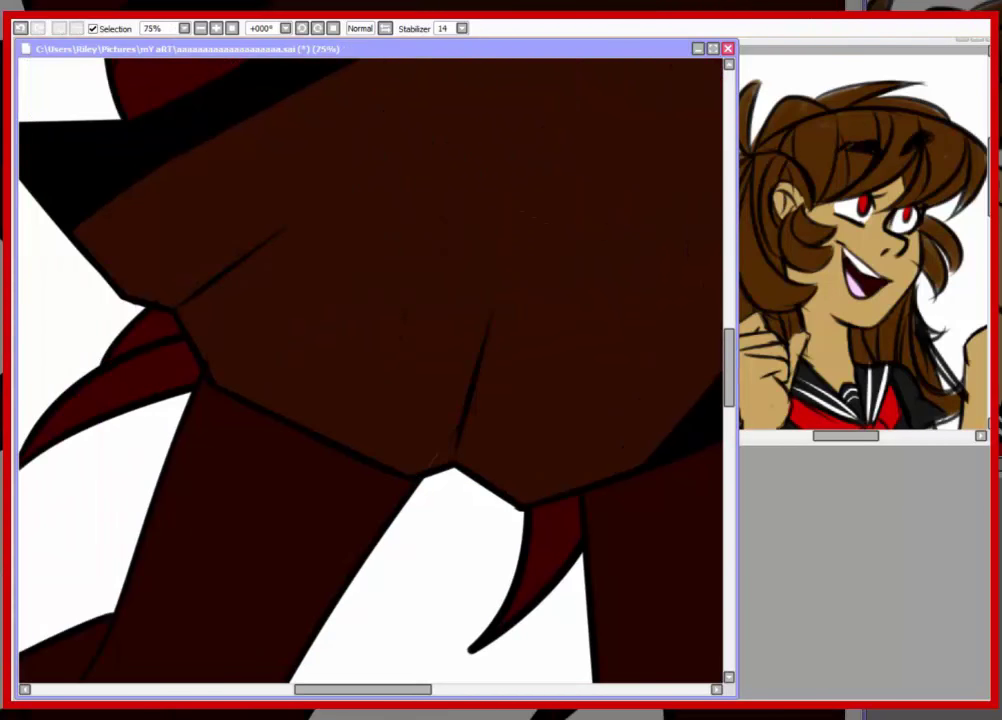
pyautogui.hotkey('ctrl', '-')
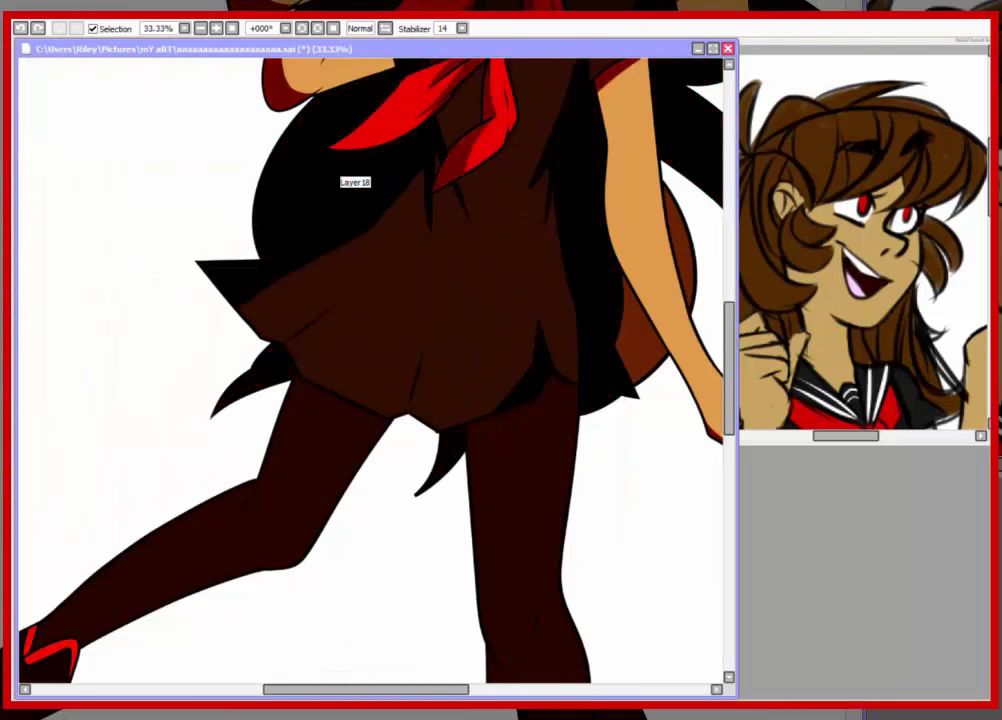
pyautogui.scroll(2, 370, 370)
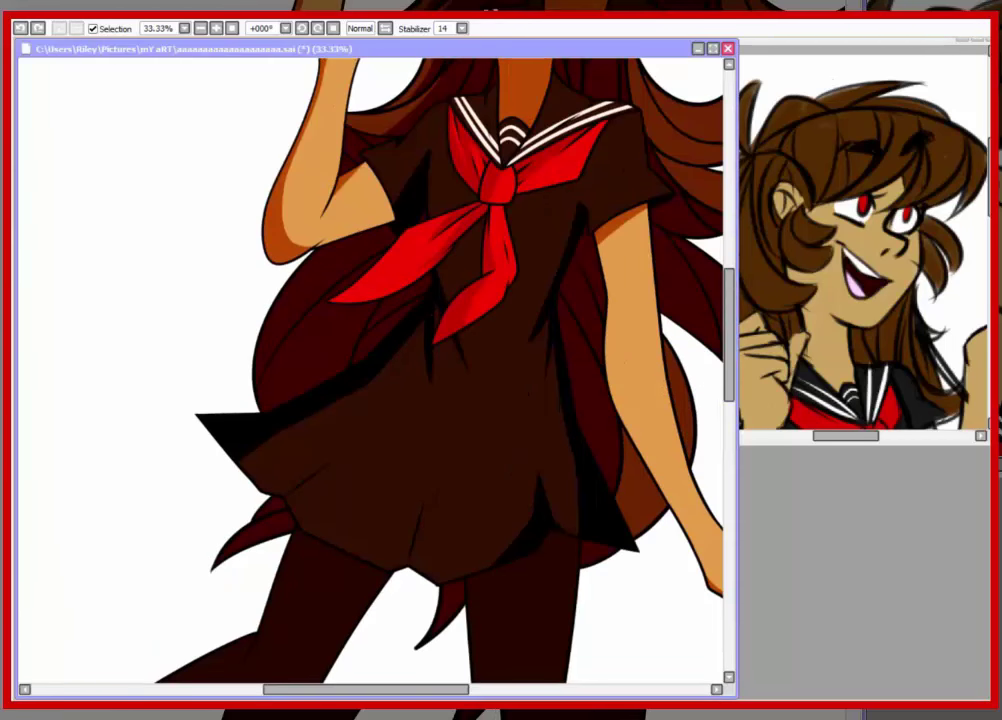
pyautogui.scroll(2, 461, 617)
pyautogui.hscroll(1, 461, 617)
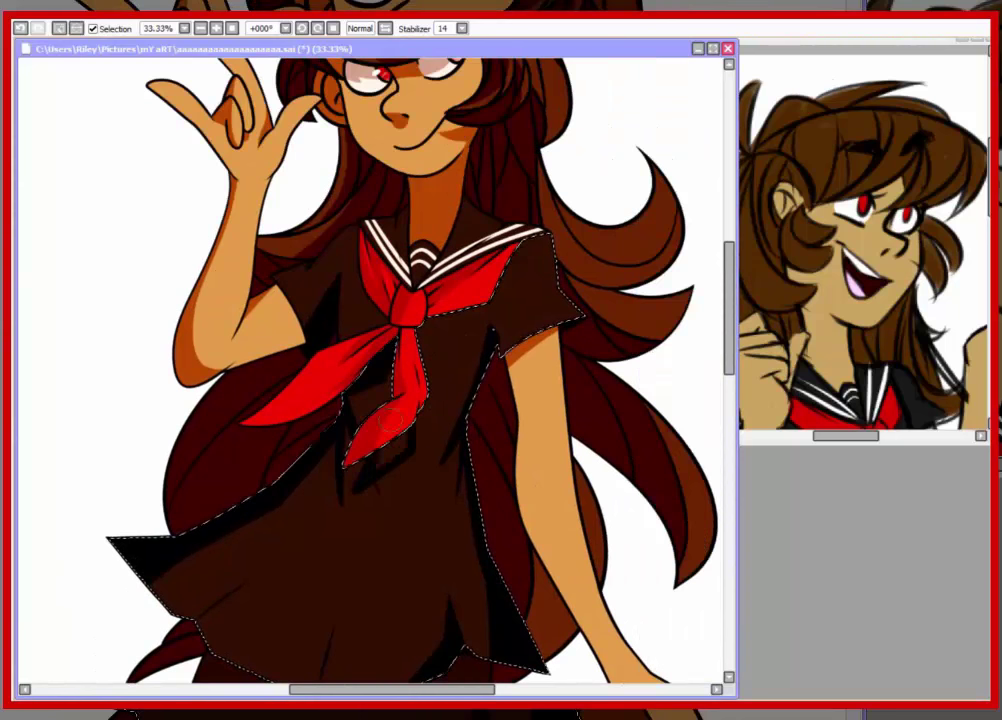
pyautogui.hotkey('ctrl', 'd')
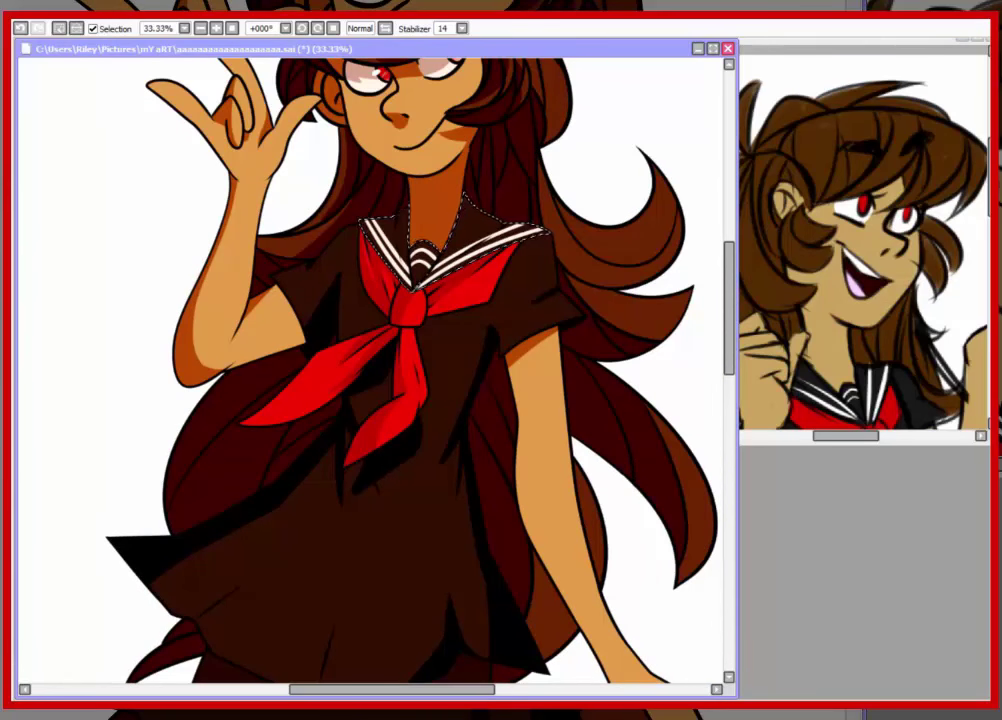
# Step: Shade the sailor collar black around the neck, tint its white stripes dusky pink, and darken the sleeve folds
pyautogui.hotkey('ctrl', 'z')
pyautogui.hotkey('ctrl', 'z')
pyautogui.scroll(1, 356, 450)
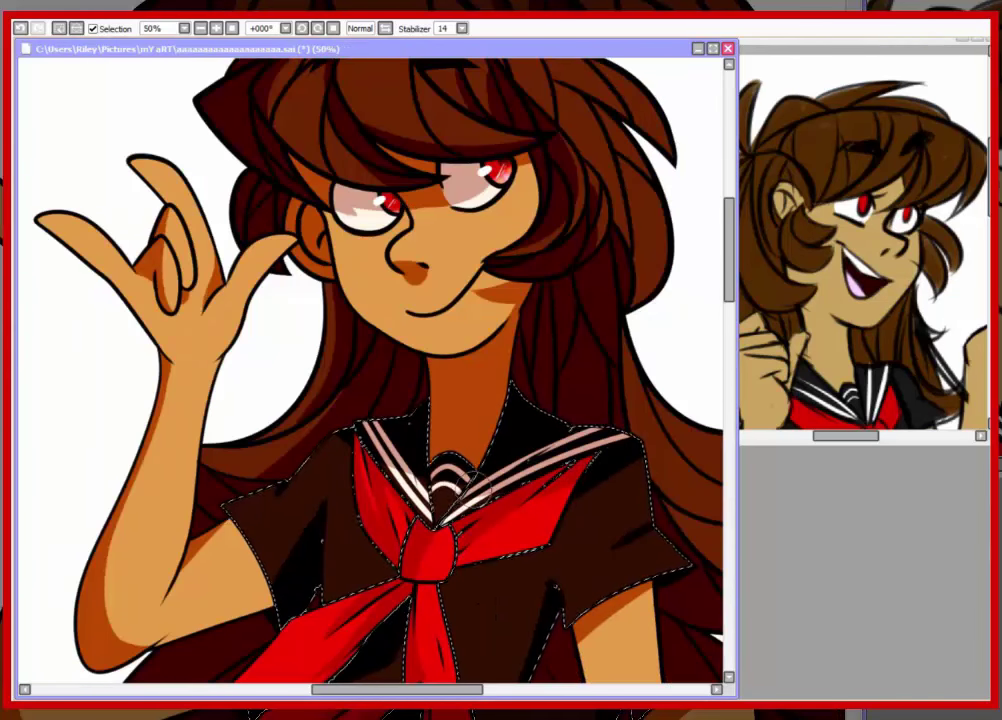
pyautogui.scroll(-1, 356, 450)
pyautogui.hotkey('ctrl', 'd')
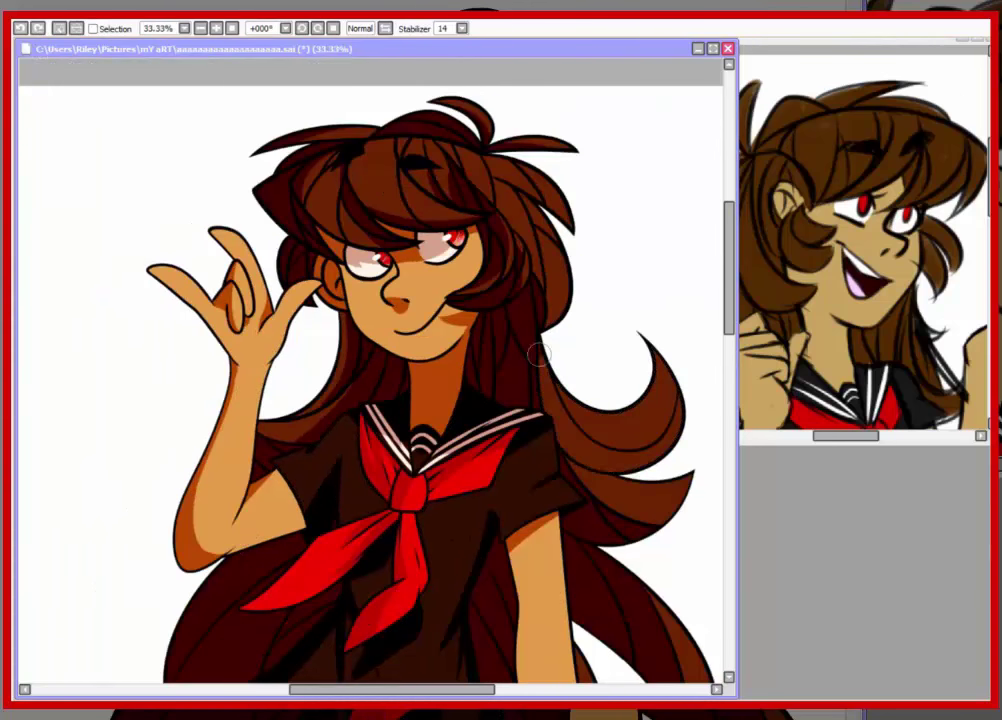
# Step: Select the hair section behind the cheek lock and shade it dark red-brown down towards the shoulder
pyautogui.scroll(1, 370, 300)
pyautogui.click(585, 260)
pyautogui.press('b')
pyautogui.scroll(-5, 485, 230)
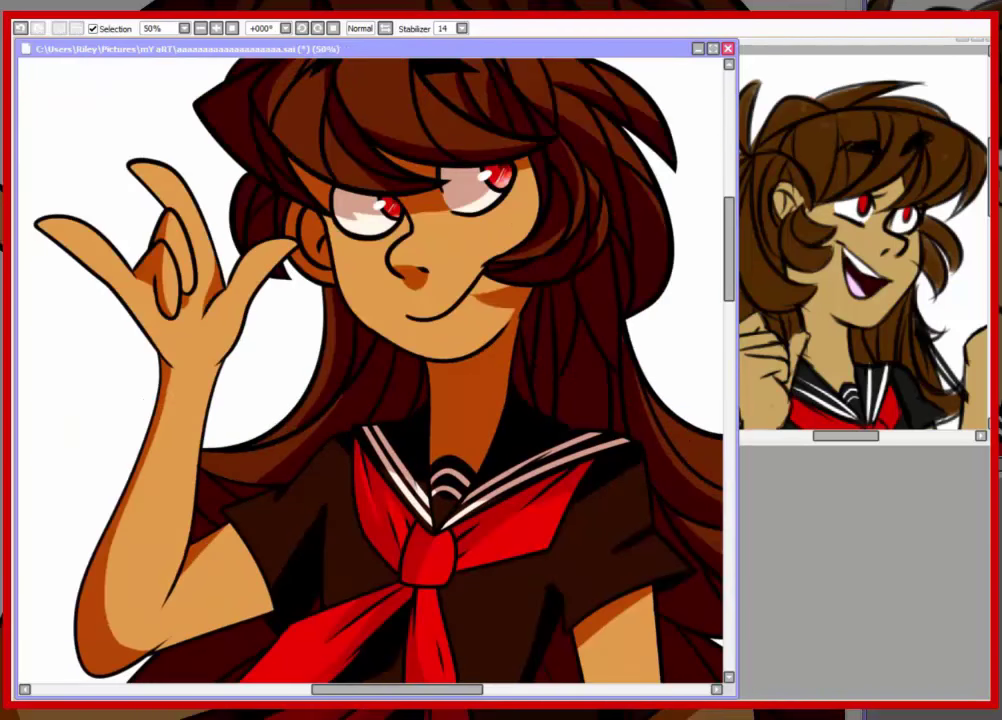
# Step: Select both legs and paint them with black shadow, covering the bent leg and leaving a lighter strip along the standing leg's outer edge
pyautogui.scroll(2, 310, 158)
pyautogui.scroll(-2, 674, 464)
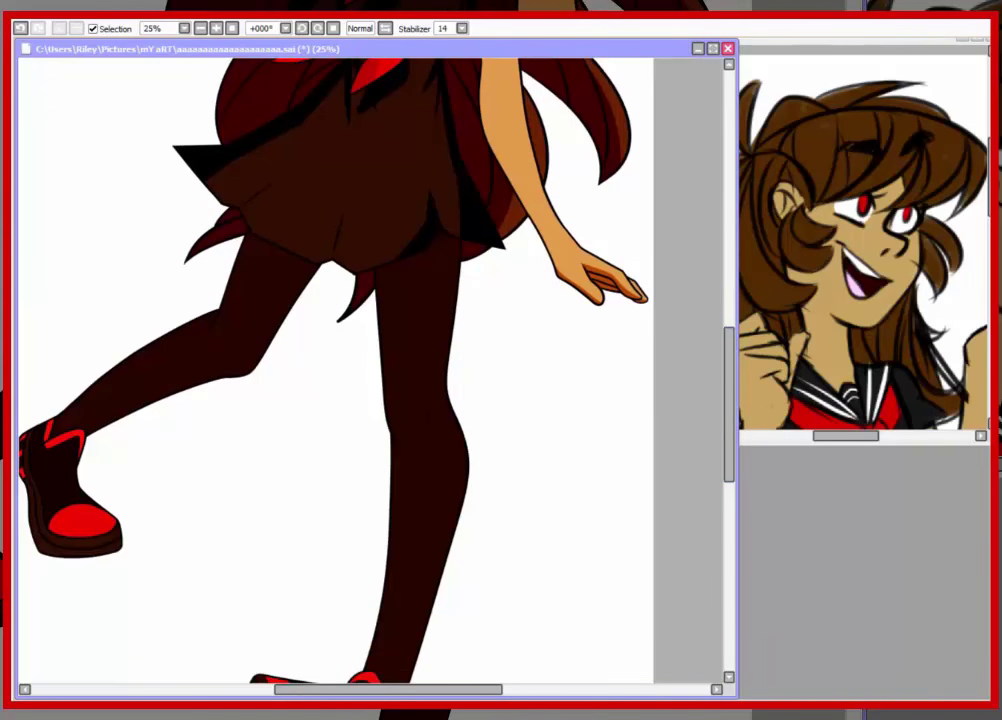
pyautogui.moveTo(280, 250); pyautogui.dragTo(230, 330)
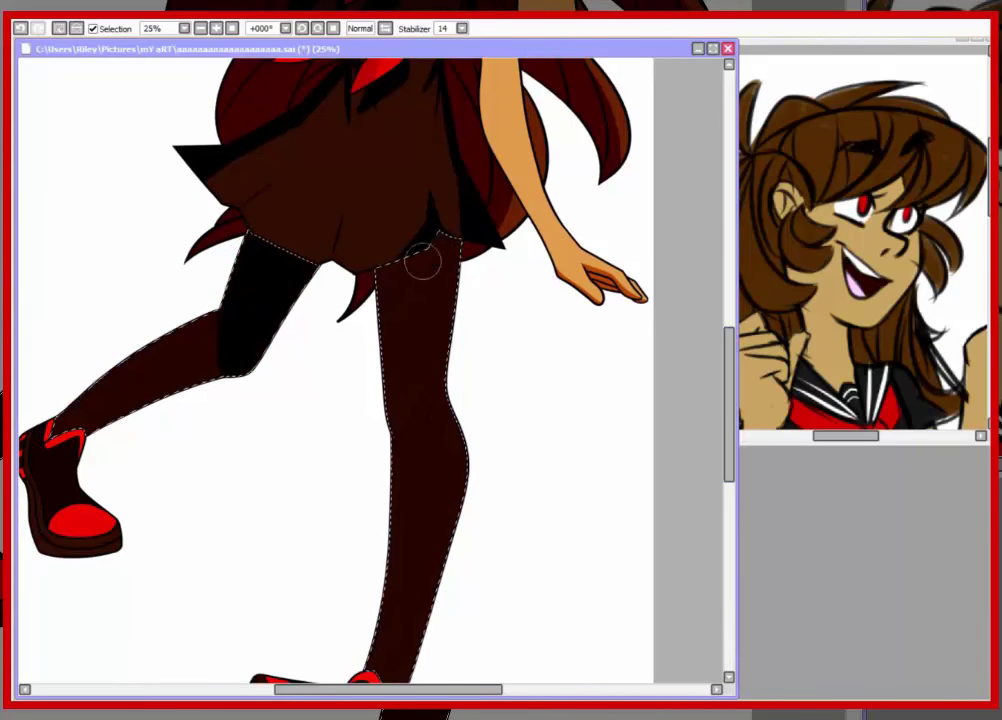
pyautogui.moveTo(420, 250)
pyautogui.mouseDown()
pyautogui.moveTo(370, 325)
pyautogui.moveTo(405, 382)
pyautogui.mouseUp()
pyautogui.moveTo(260, 300); pyautogui.dragTo(230, 360)
pyautogui.moveTo(474, 532); pyautogui.dragTo(531, 382)
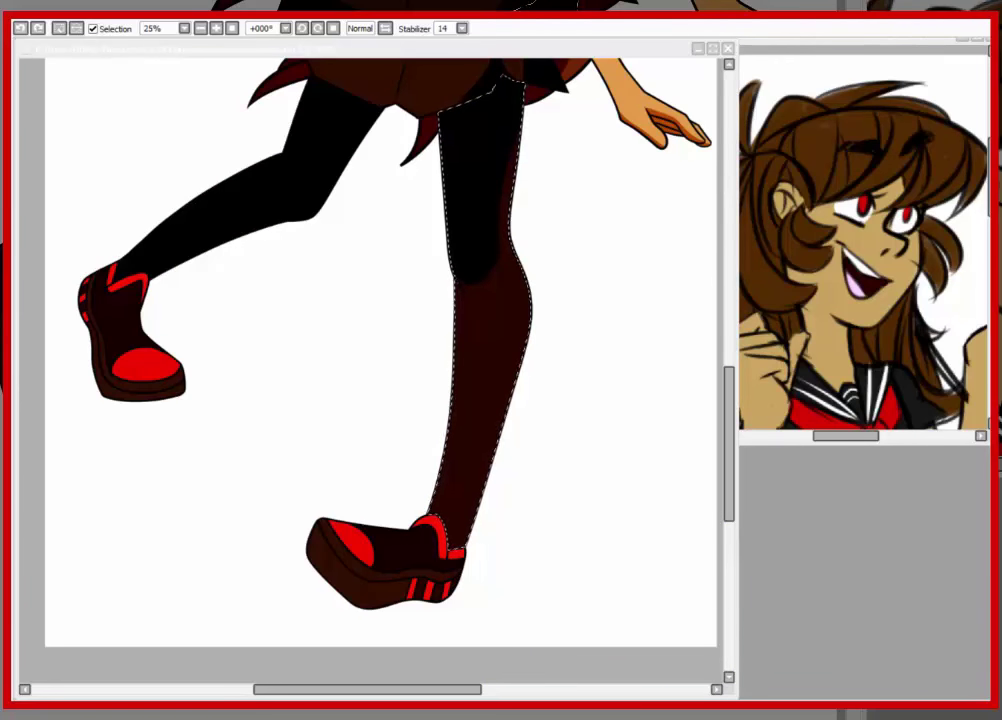
pyautogui.moveTo(466, 285); pyautogui.dragTo(455, 520)
pyautogui.scroll(2, 633, 230)
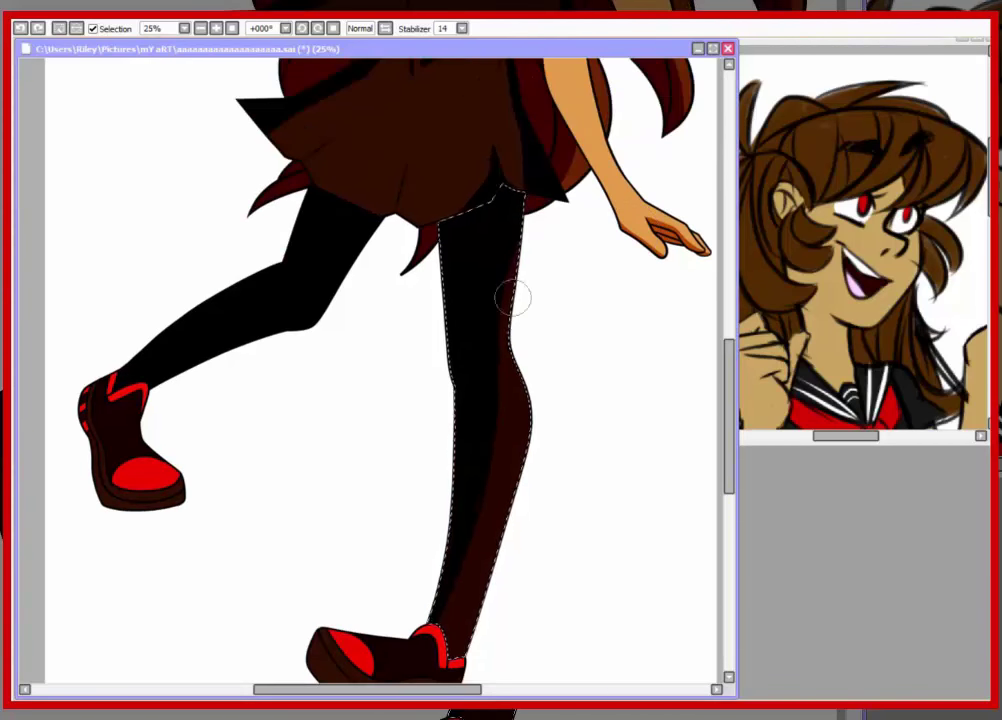
# Step: Select the shoes, fill both soles with black shadow and shade the dark uppers around the red parts
pyautogui.scroll(-2, 380, 400)
pyautogui.click(380, 540)
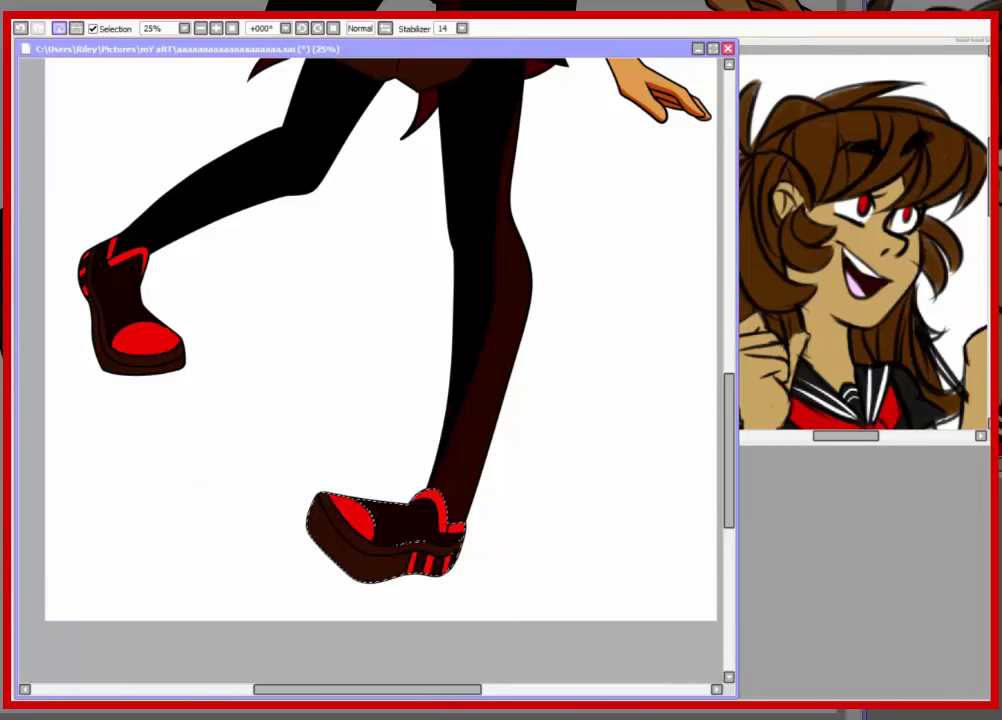
pyautogui.hotkey('ctrl', 'd')
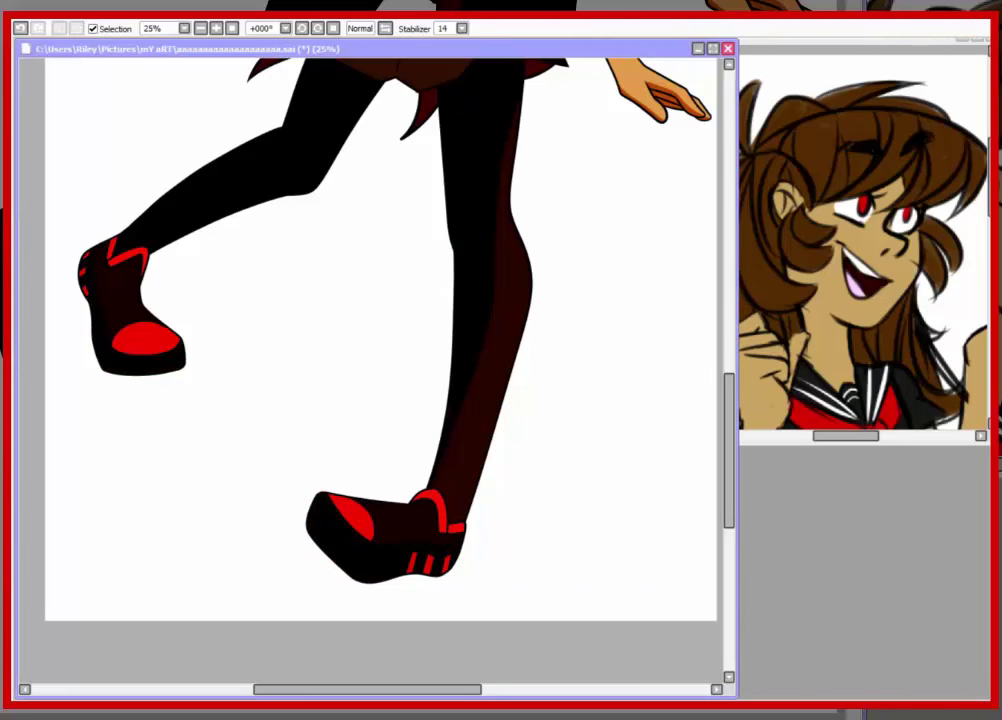
pyautogui.scroll(1, 683, 361)
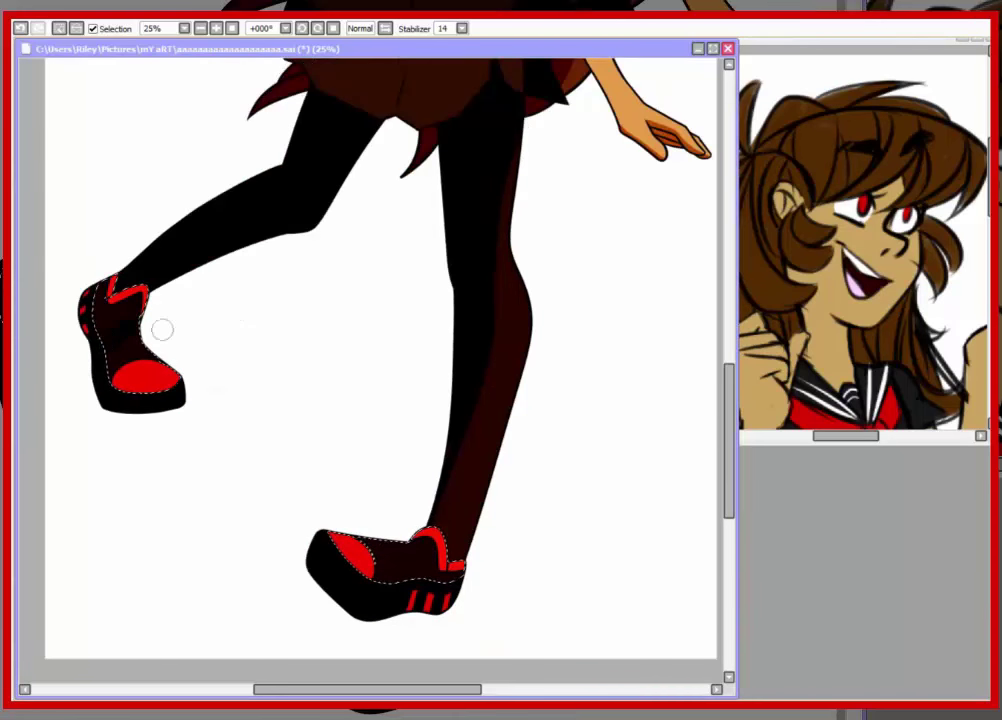
pyautogui.scroll(5, 360, 512)
pyautogui.scroll(4, 380, 370)
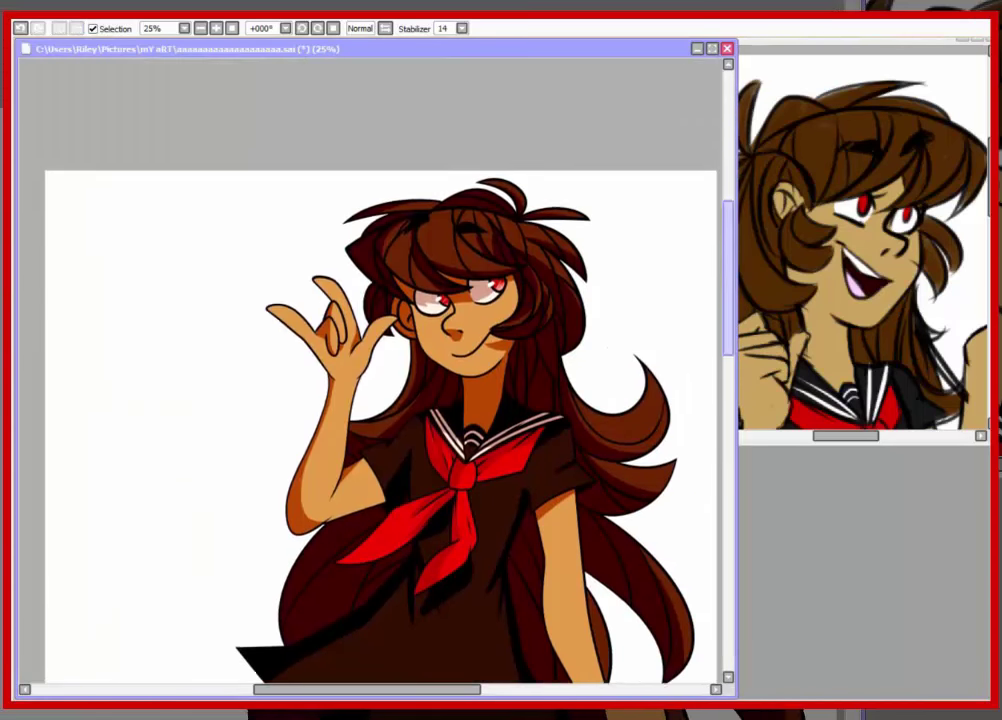
# Step: Set the stabilizer to 10, select the facial skin and blend soft dark red into the ear, under-fringe, cheek and neck shadows
pyautogui.scroll(-3, 380, 370)
pyautogui.click(461, 28)
pyautogui.press('Escape')
pyautogui.scroll(2, 370, 370)
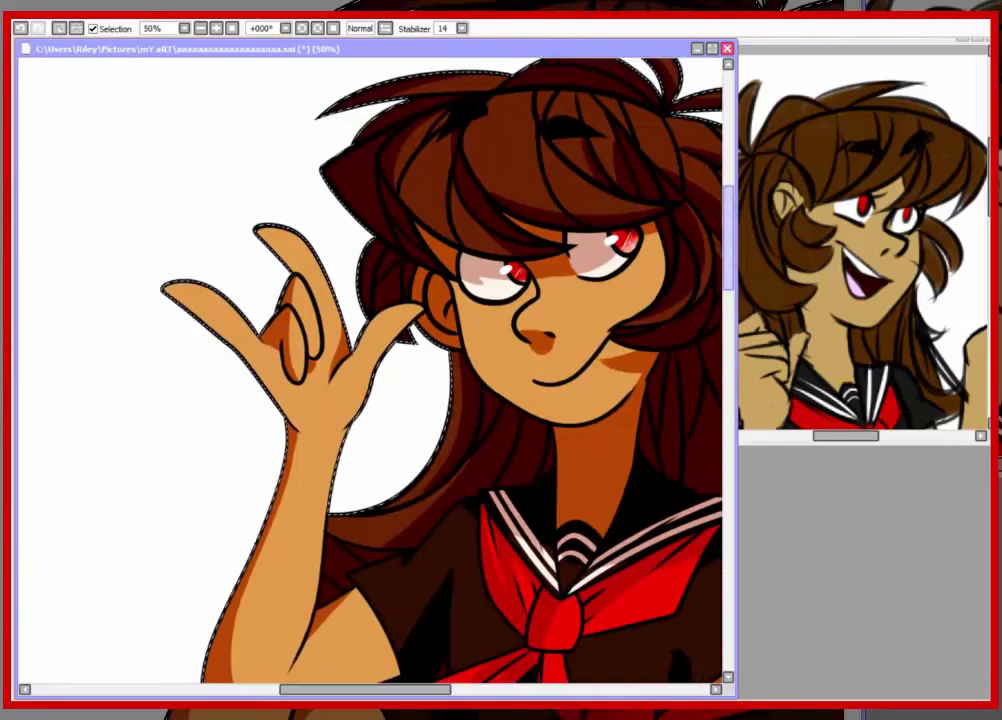
pyautogui.scroll(1, 370, 370)
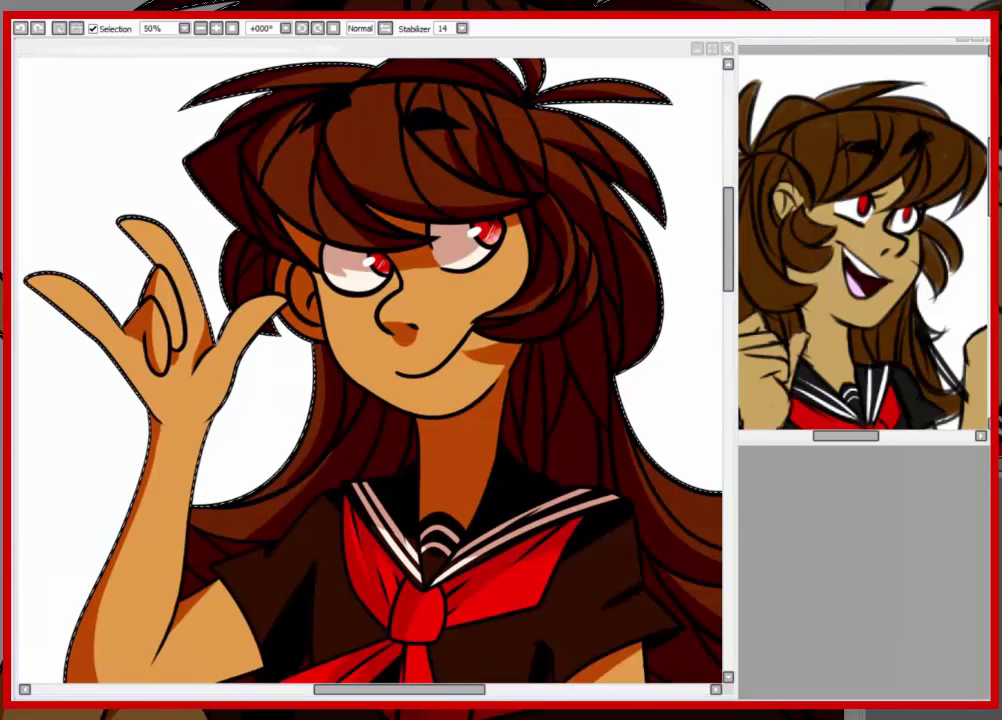
pyautogui.moveTo(410, 295); pyautogui.dragTo(392, 334)
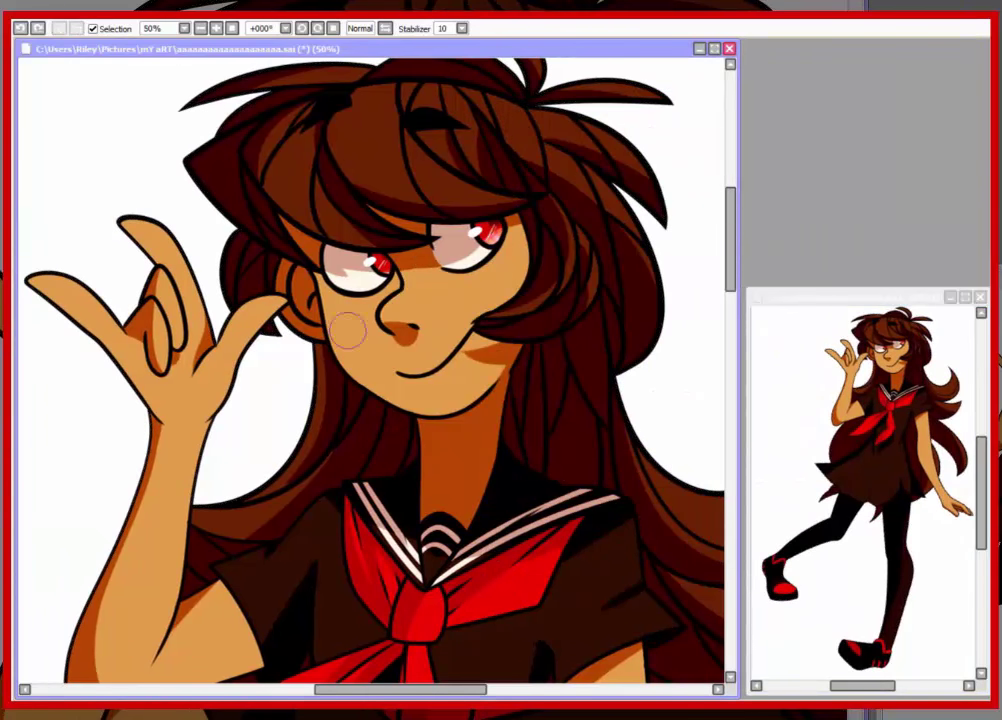
pyautogui.click(322, 325)
pyautogui.moveTo(503, 380)
pyautogui.mouseDown()
pyautogui.moveTo(425, 438)
pyautogui.moveTo(487, 343)
pyautogui.moveTo(543, 175)
pyautogui.moveTo(430, 200)
pyautogui.moveTo(470, 240)
pyautogui.mouseUp()
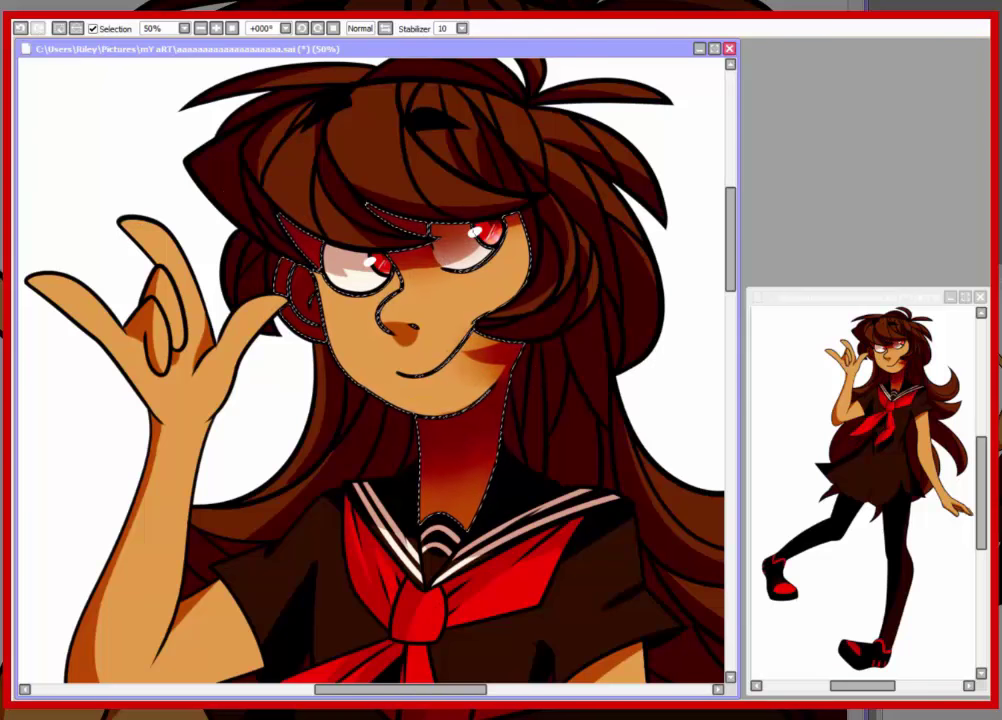
pyautogui.hotkey('ctrl', 'd')
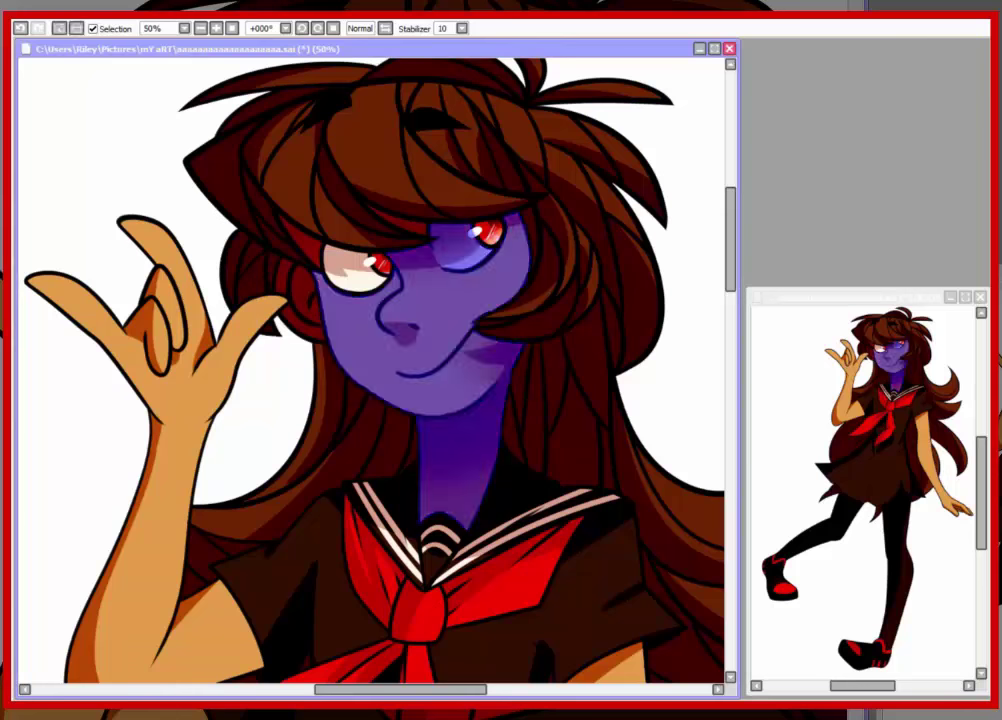
pyautogui.hscroll(3, 123, 127)
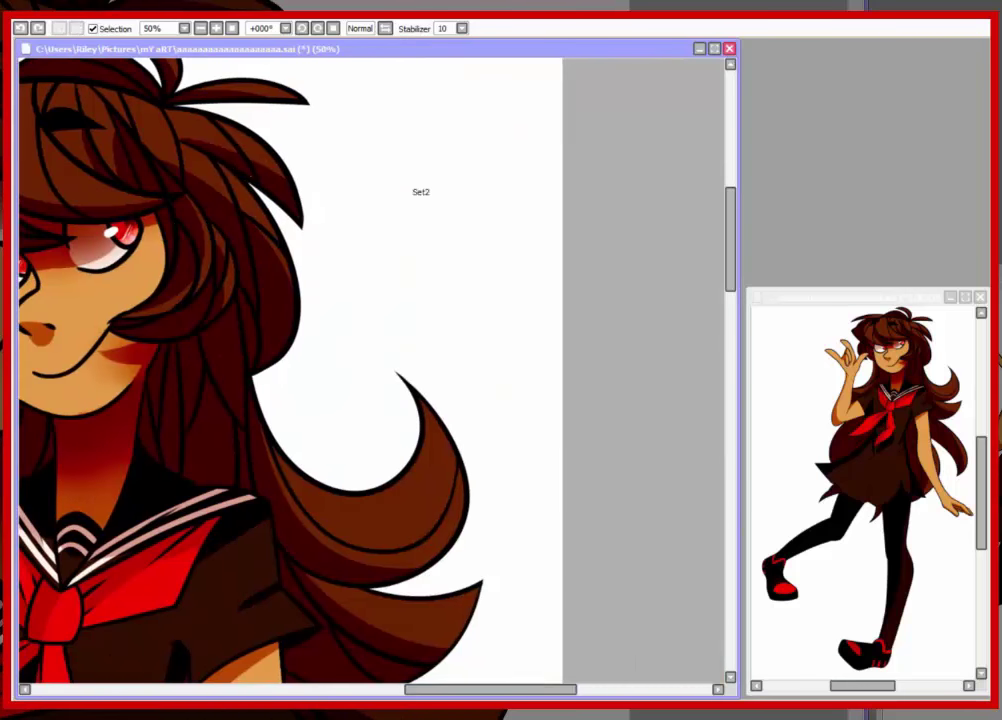
pyautogui.scroll(1, 408, 218)
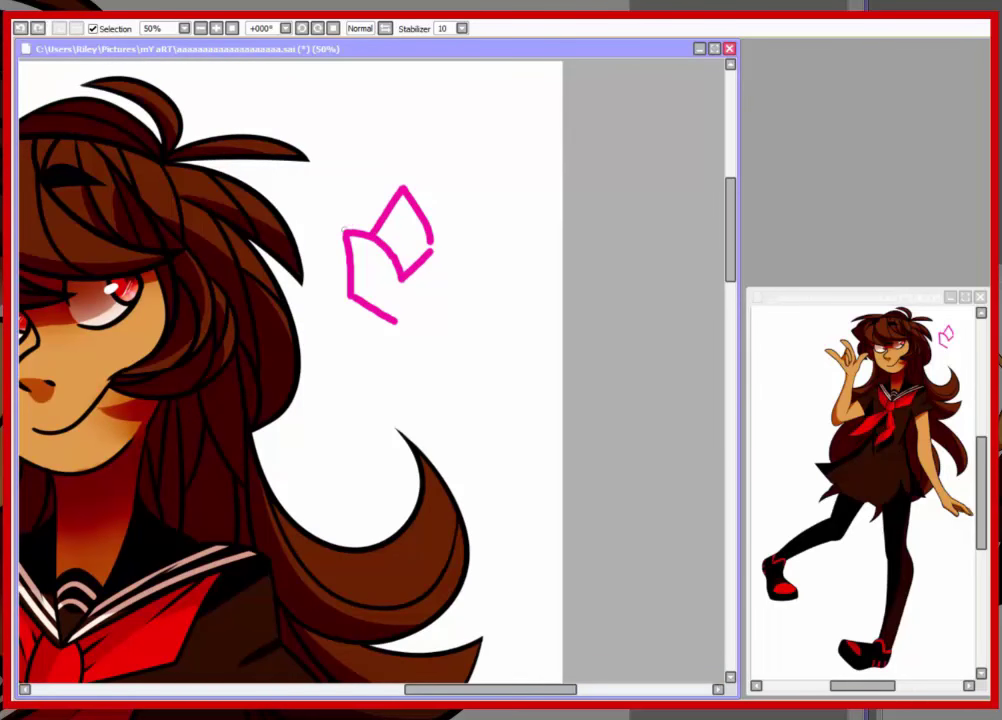
pyautogui.hotkey('ctrl', 'z')
pyautogui.hotkey('ctrl', 'z')
pyautogui.moveTo(463, 212); pyautogui.dragTo(490, 268)
pyautogui.moveTo(505, 252); pyautogui.dragTo(472, 355)
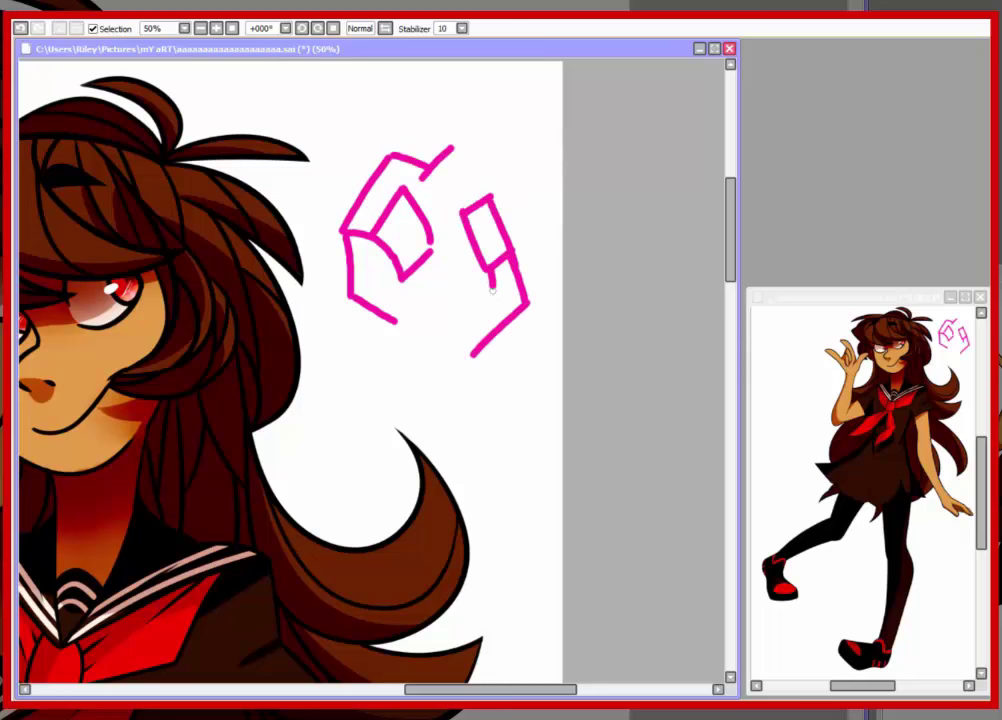
pyautogui.scroll(2, 400, 300)
pyautogui.moveTo(318, 206); pyautogui.dragTo(318, 250)
pyautogui.moveTo(352, 203); pyautogui.dragTo(350, 205)
pyautogui.moveTo(376, 246); pyautogui.dragTo(398, 201)
pyautogui.moveTo(409, 203); pyautogui.dragTo(409, 245)
pyautogui.moveTo(440, 203); pyautogui.dragTo(438, 205)
pyautogui.moveTo(495, 201); pyautogui.dragTo(475, 250)
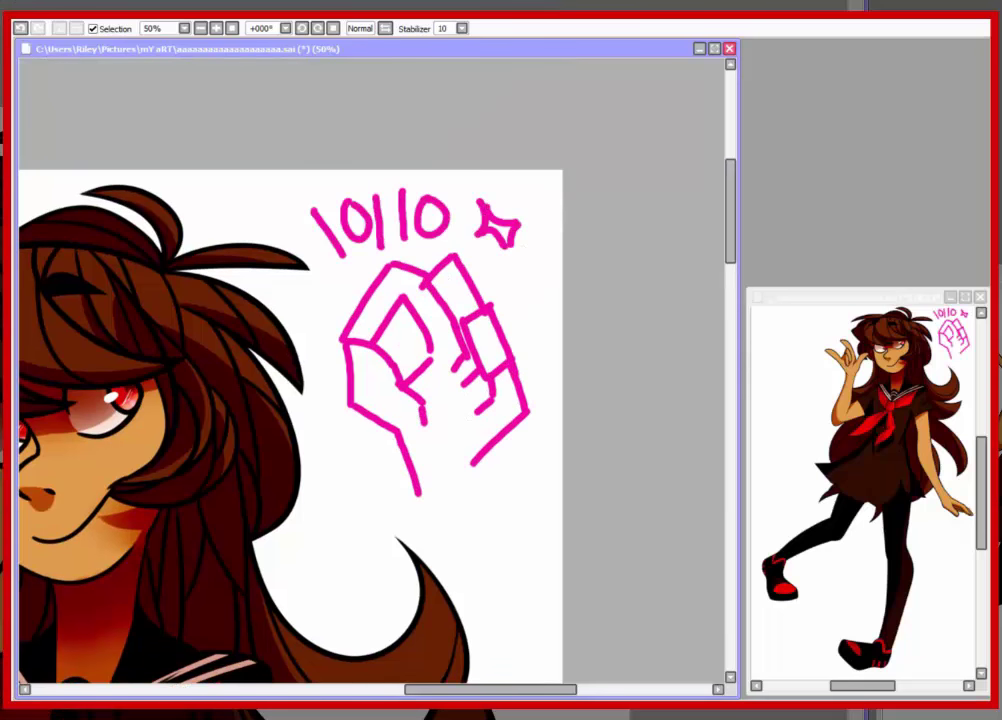
pyautogui.press('Delete')
# Step: Brush soft pale yellow highlights onto the raised hand and forearm, and light red highlights onto the neckerchief's upper flaps and knot
pyautogui.moveTo(80, 395)
pyautogui.mouseDown()
pyautogui.moveTo(80, 355)
pyautogui.moveTo(336, 362)
pyautogui.moveTo(446, 262)
pyautogui.moveTo(586, 266)
pyautogui.mouseUp()
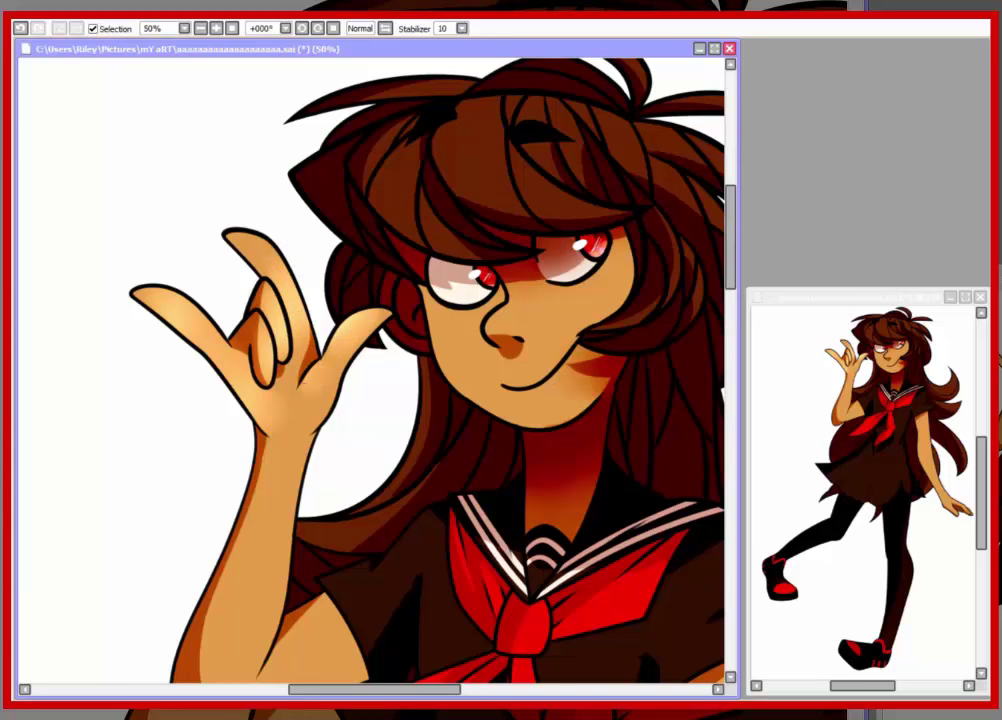
pyautogui.click(289, 222)
pyautogui.scroll(-4, 300, 220)
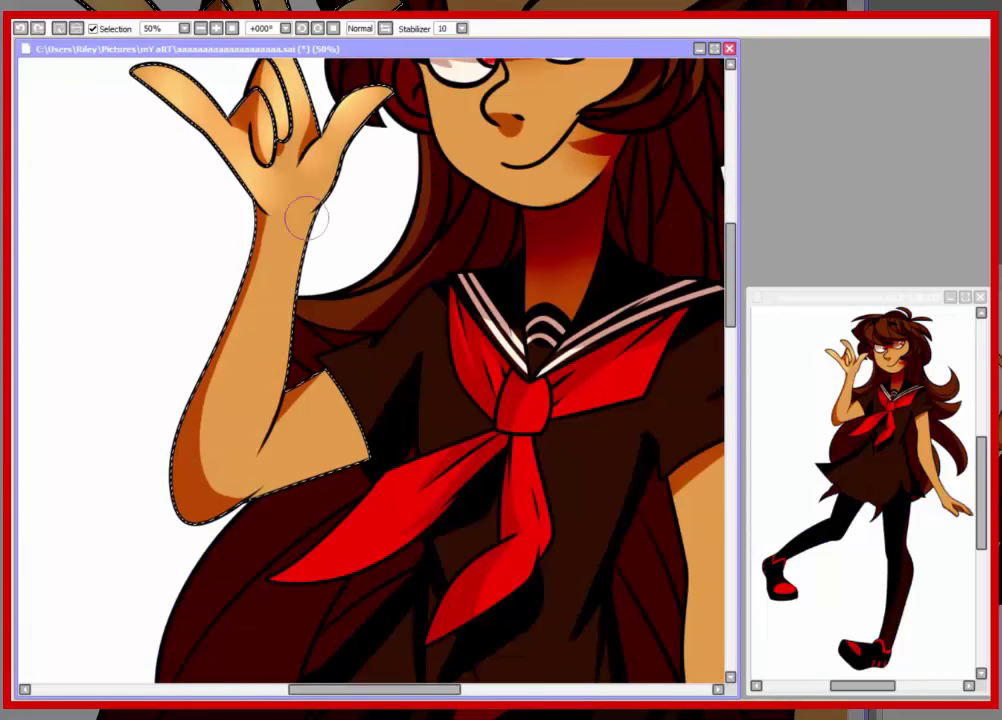
pyautogui.moveTo(305, 218)
pyautogui.mouseDown()
pyautogui.moveTo(236, 435)
pyautogui.moveTo(267, 291)
pyautogui.moveTo(333, 433)
pyautogui.moveTo(291, 358)
pyautogui.mouseUp()
pyautogui.hotkey('ctrl', 'd')
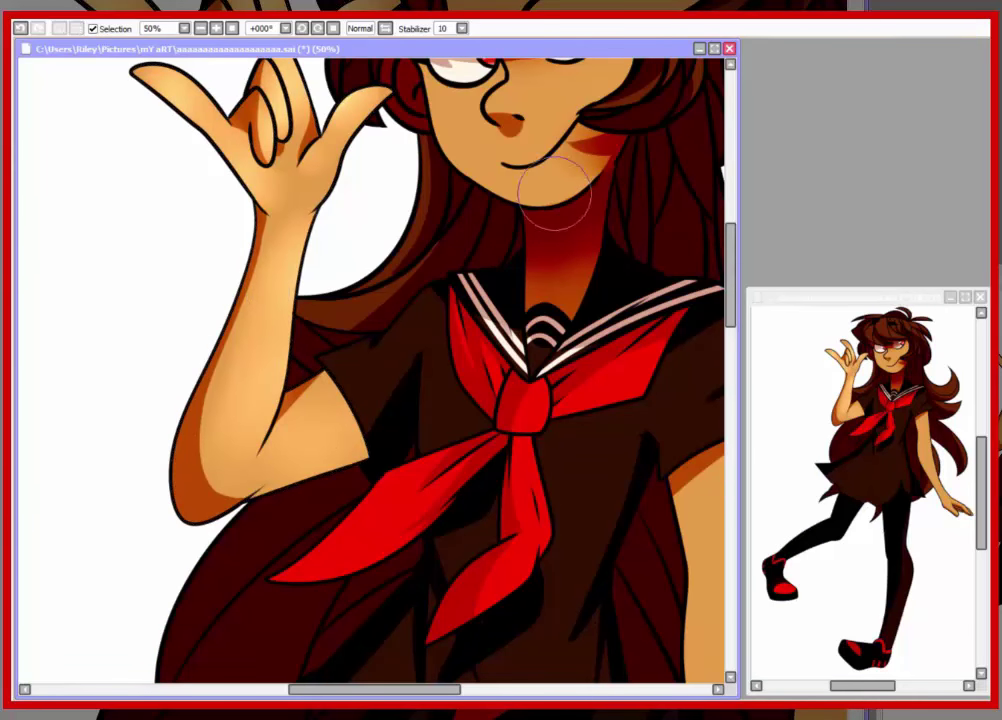
pyautogui.moveTo(553, 193)
pyautogui.mouseDown()
pyautogui.moveTo(535, 245)
pyautogui.moveTo(371, 265)
pyautogui.mouseUp()
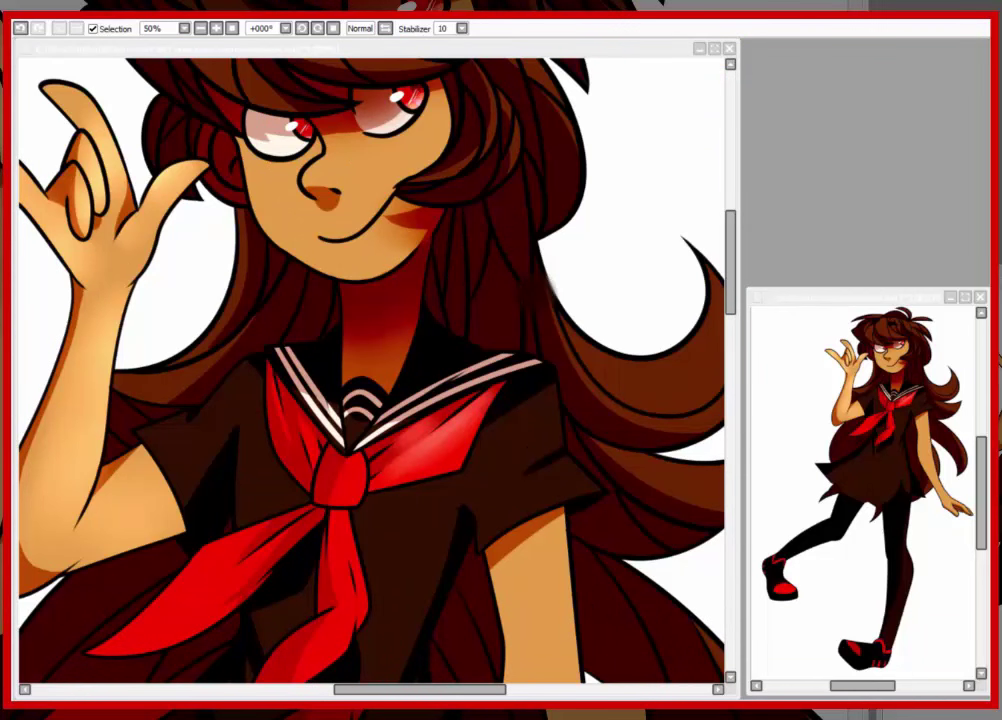
pyautogui.click(223, 337)
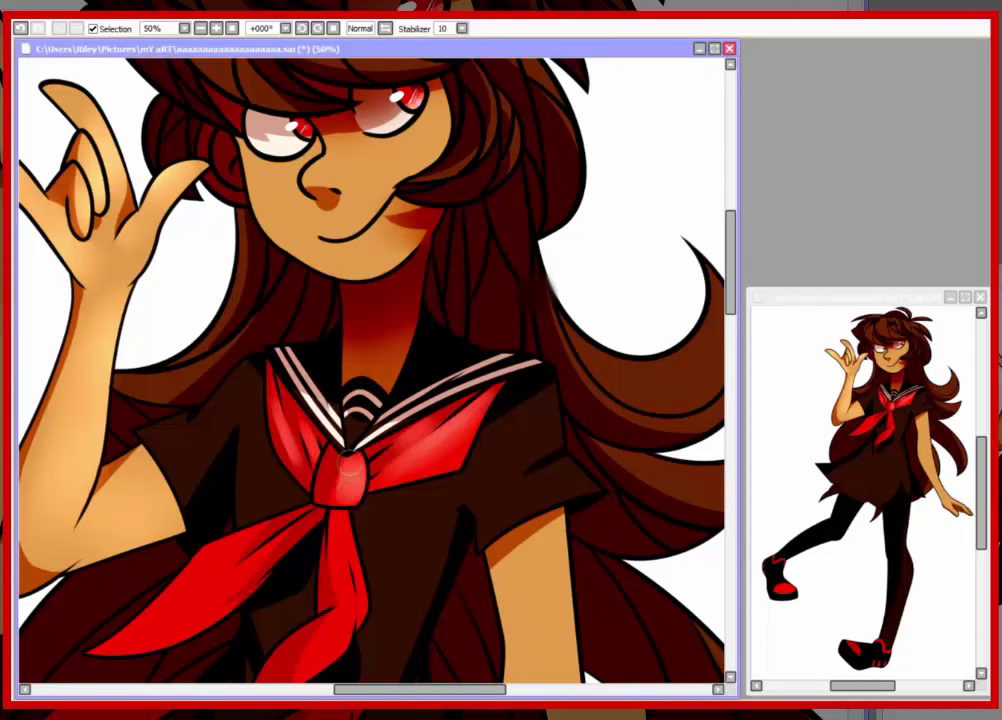
pyautogui.scroll(-3, 711, 324)
pyautogui.click(350, 430)
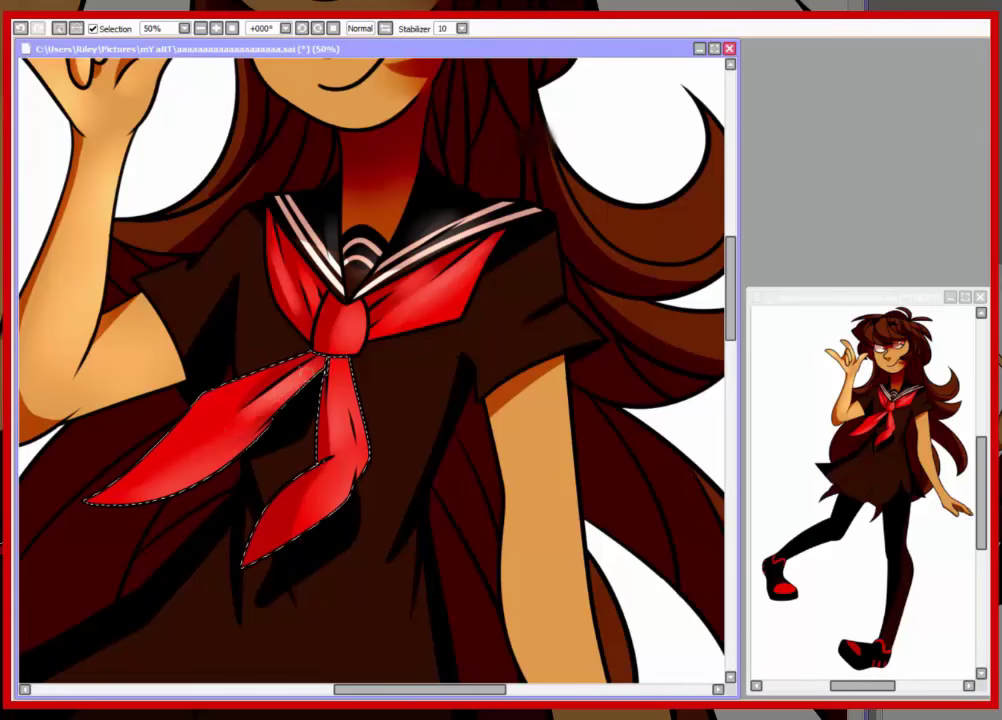
pyautogui.hotkey('ctrl', 'd')
pyautogui.scroll(2, 366, 437)
pyautogui.hotkey('ctrl', '-')
pyautogui.moveTo(482, 158)
pyautogui.mouseDown()
pyautogui.moveTo(492, 180)
pyautogui.moveTo(610, 200)
pyautogui.moveTo(530, 262)
pyautogui.moveTo(510, 450)
pyautogui.moveTo(500, 290)
pyautogui.mouseUp()
pyautogui.hotkey('ctrl', 'd')
pyautogui.moveTo(482, 160)
pyautogui.mouseDown()
pyautogui.moveTo(630, 290)
pyautogui.moveTo(520, 420)
pyautogui.moveTo(485, 165)
pyautogui.mouseUp()
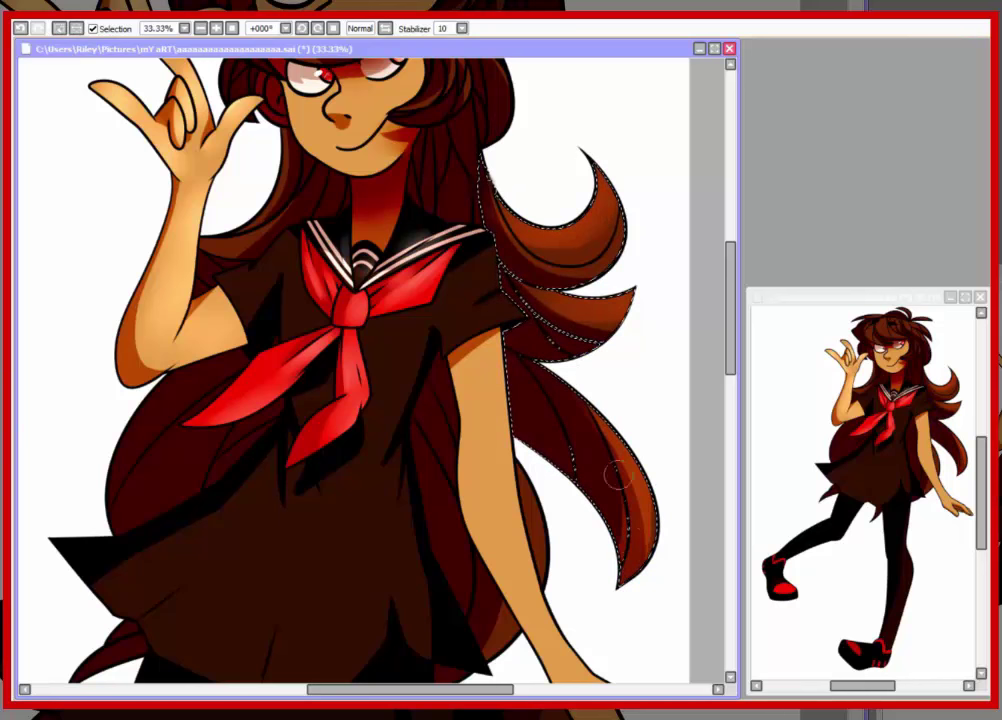
pyautogui.hotkey('ctrl', 'd')
pyautogui.scroll(2, 283, 327)
# Step: Repair the broken black outlines of the long hair strands beside the neck, just above the sailor collar
pyautogui.click(216, 28)
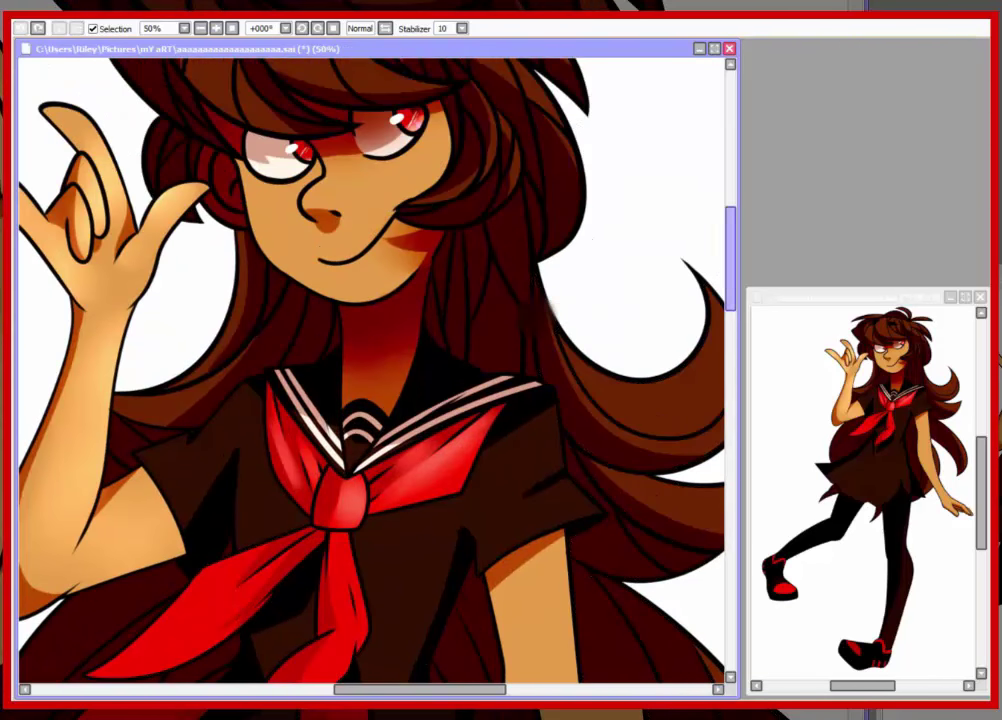
pyautogui.scroll(2, 376, 316)
pyautogui.moveTo(345, 385)
pyautogui.mouseDown()
pyautogui.moveTo(326, 280)
pyautogui.moveTo(355, 262)
pyautogui.mouseUp()
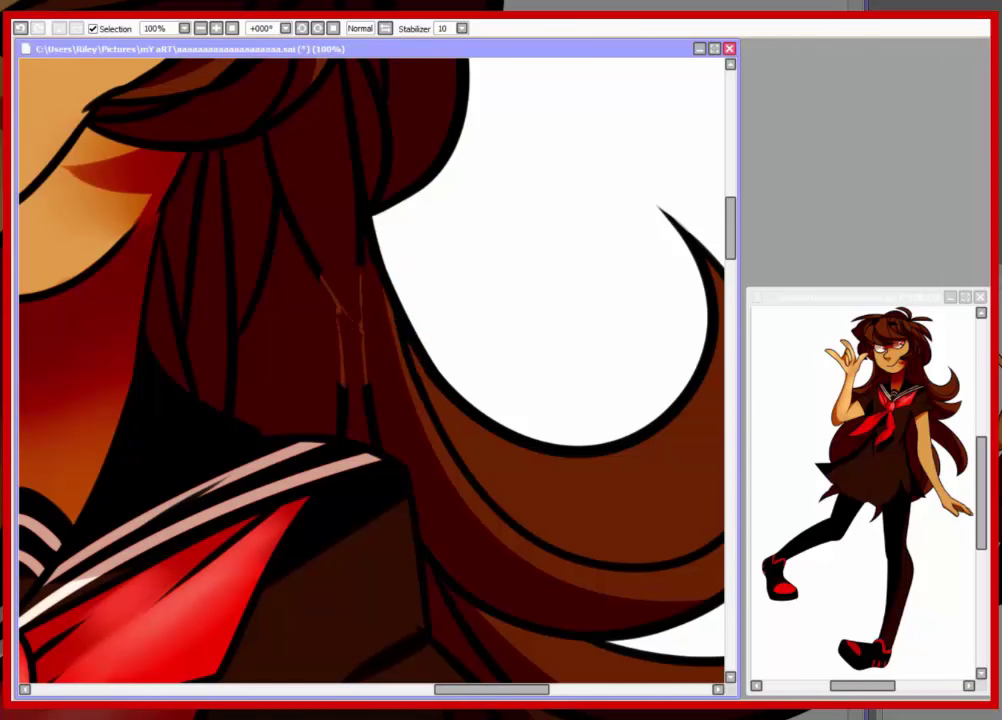
pyautogui.scroll(-2, 265, 335)
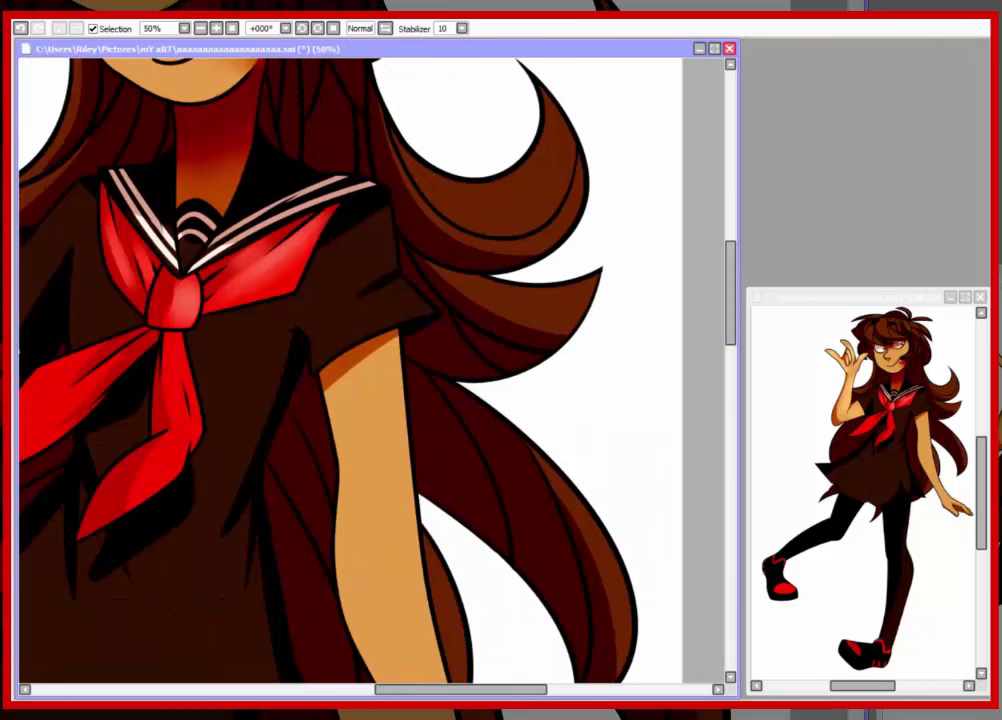
# Step: Brush soft reddish-brown glow onto the hair hanging behind the neck and onto the pointed lock at the side of the fringe
pyautogui.hscroll(-3, 350, 370)
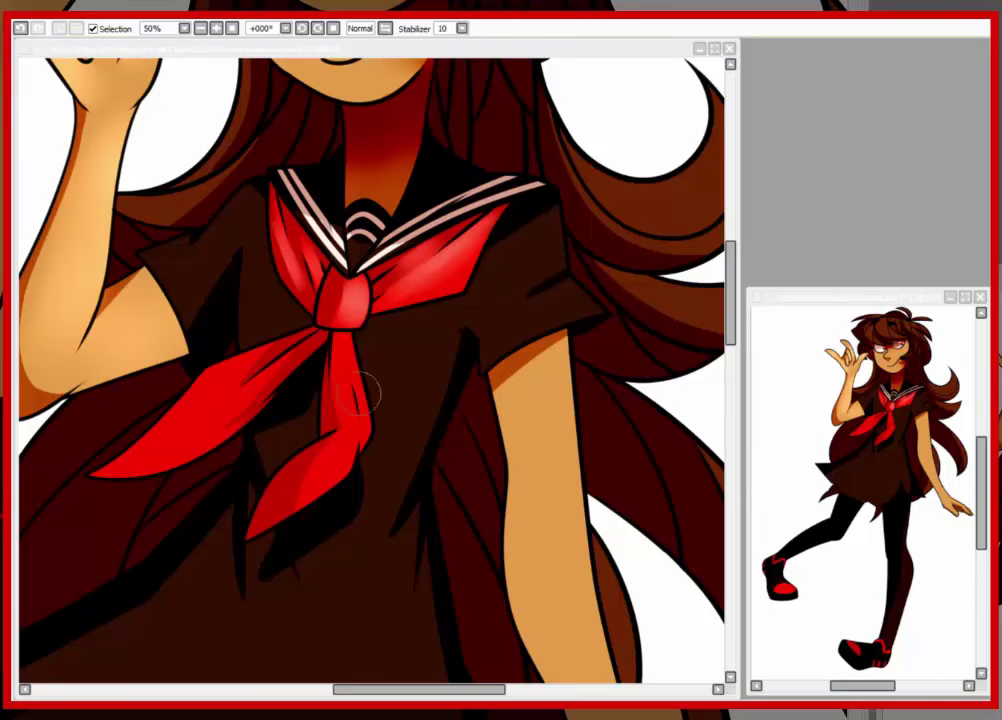
pyautogui.scroll(4, 501, 368)
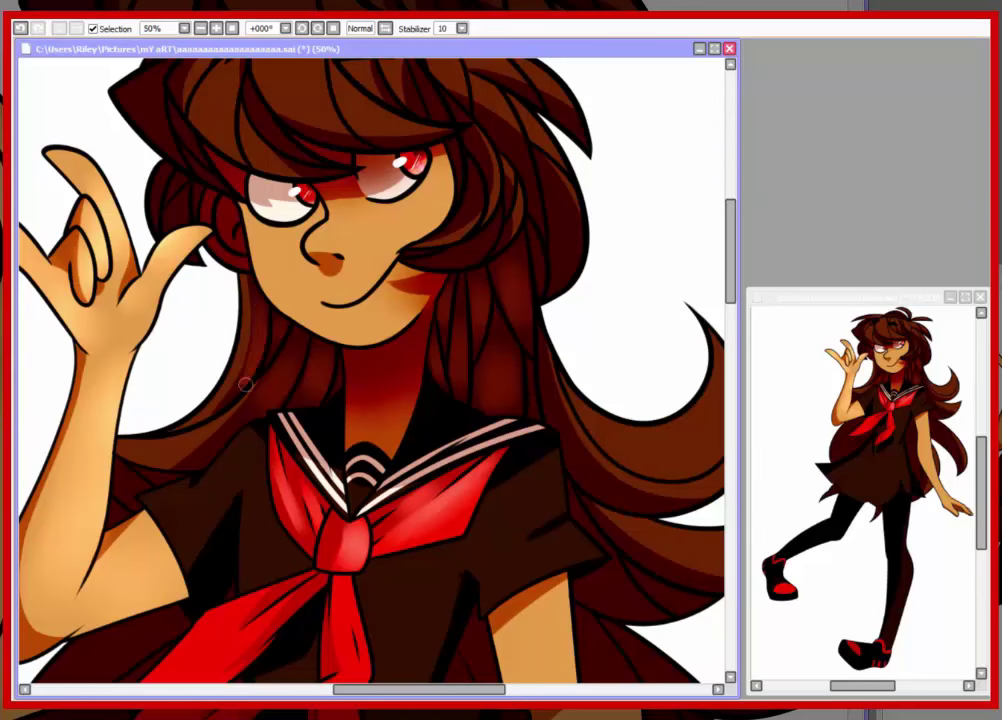
pyautogui.scroll(3, 210, 235)
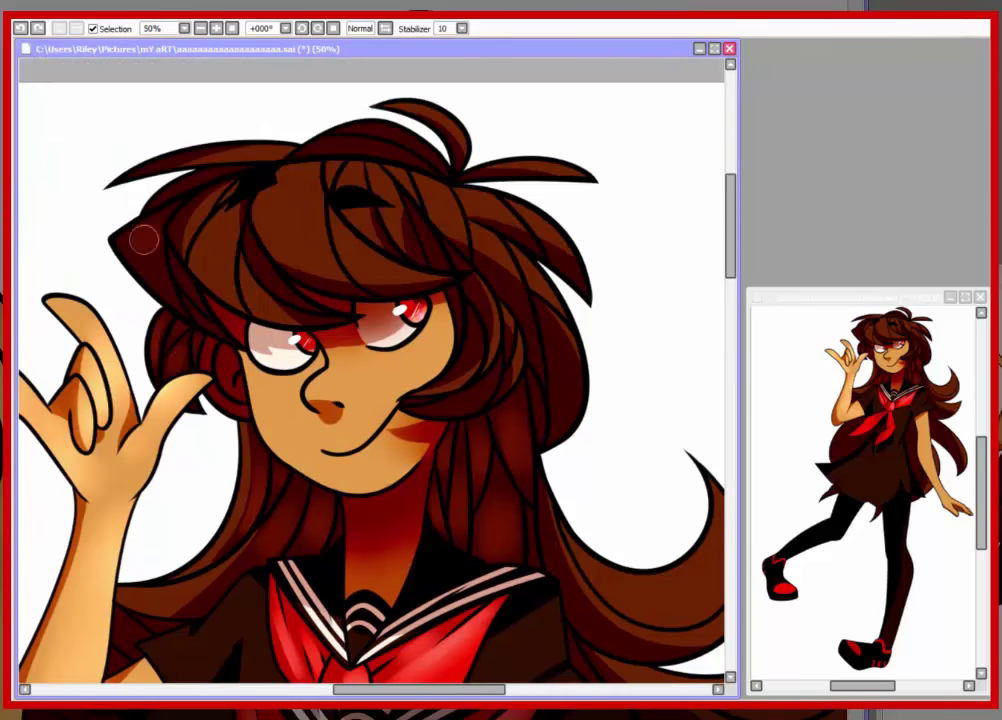
pyautogui.moveTo(125, 215)
pyautogui.mouseDown()
pyautogui.moveTo(157, 224)
pyautogui.moveTo(172, 277)
pyautogui.mouseUp()
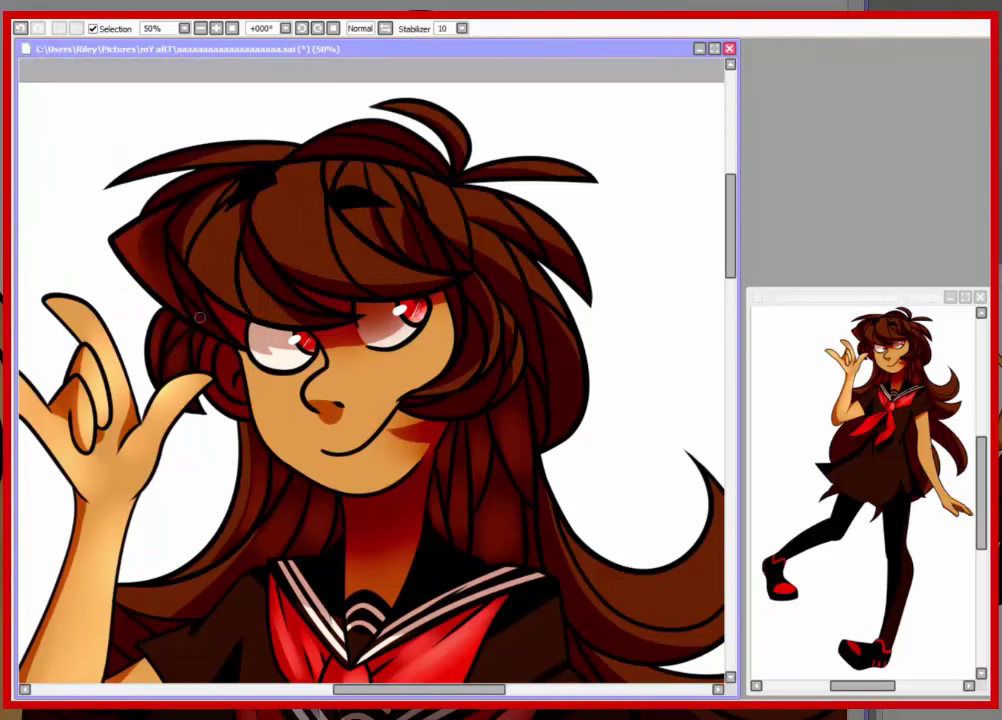
# Step: Blend soft orange-brown highlights into the fringe sections, the cheek lock and the hair around the ear
pyautogui.hscroll(2, 376, 350)
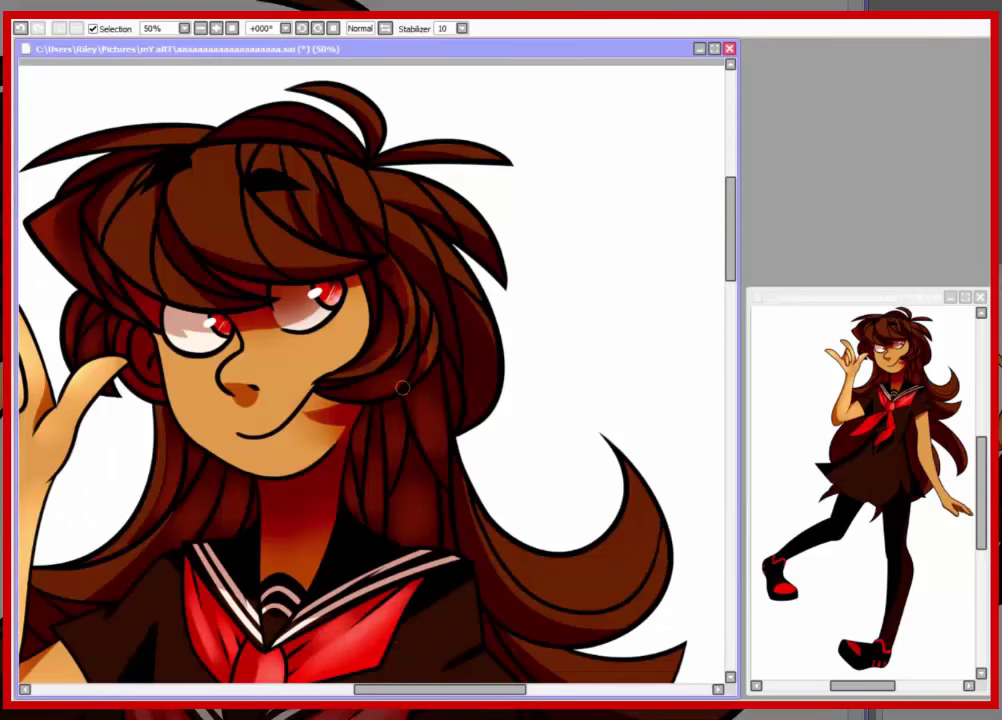
pyautogui.hotkey('ctrl', 'z')
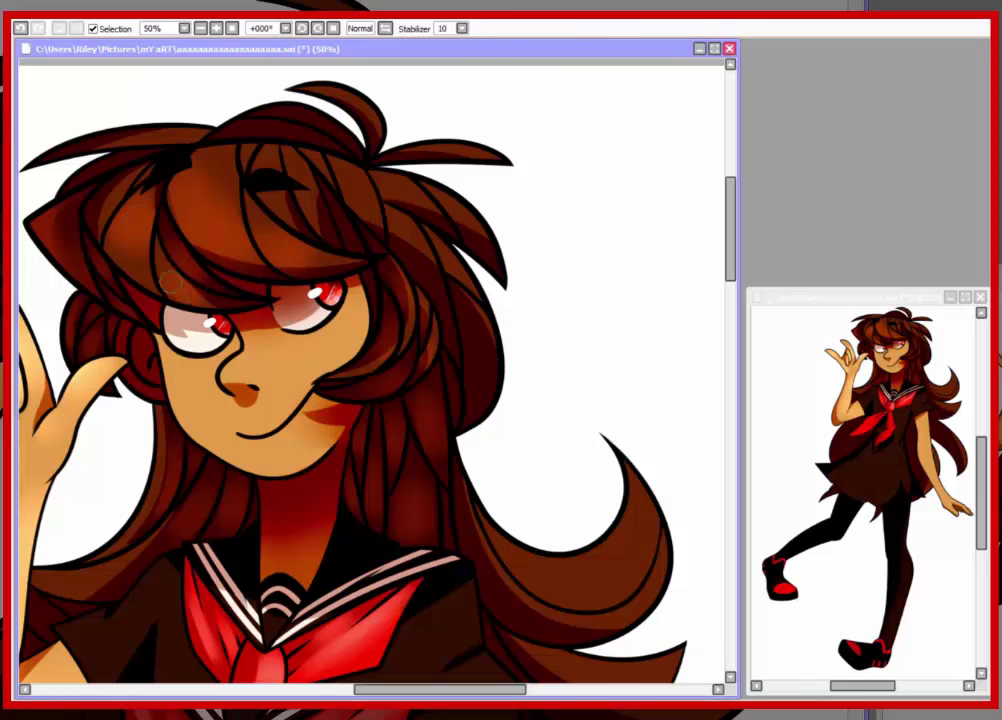
pyautogui.hscroll(-3, 195, 290)
pyautogui.scroll(2, 447, 269)
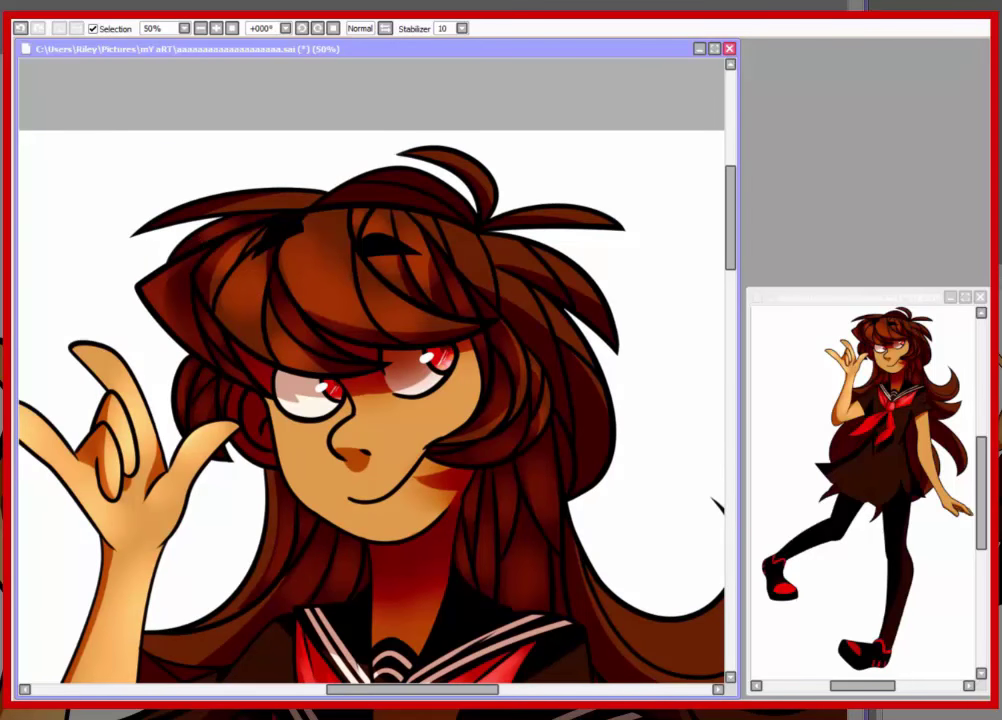
# Step: Add orange-brown highlights to the loose strands on the crown and the outer hair clumps at the side of the head
pyautogui.hotkey('ctrl', 'z')
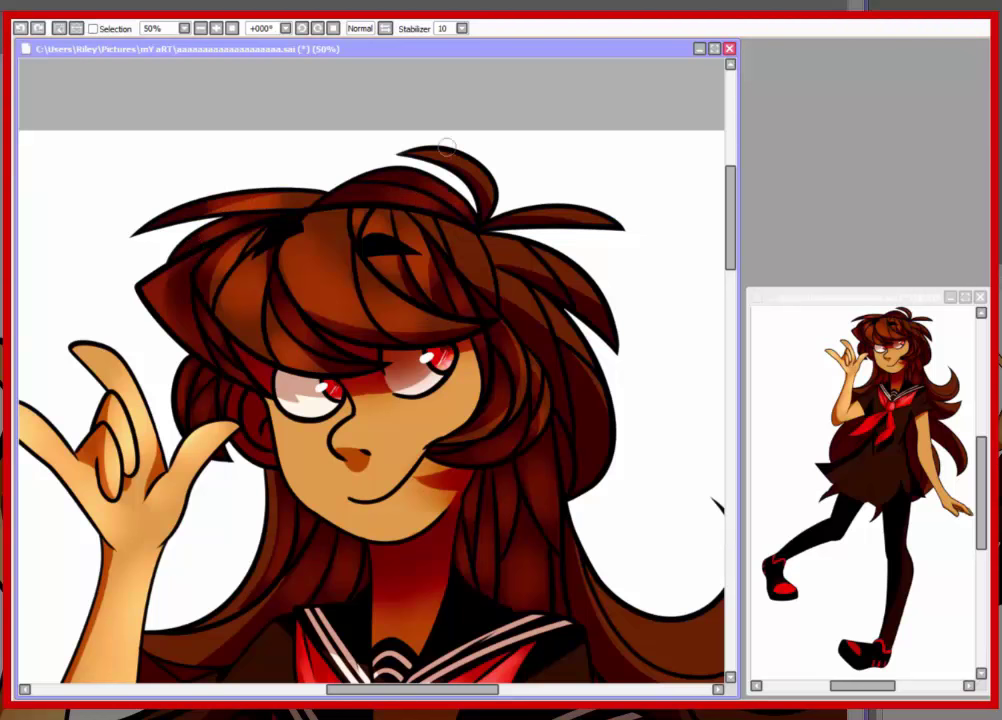
pyautogui.scroll(-2, 447, 147)
pyautogui.hscroll(3, 447, 147)
pyautogui.hotkey('ctrl', 'y')
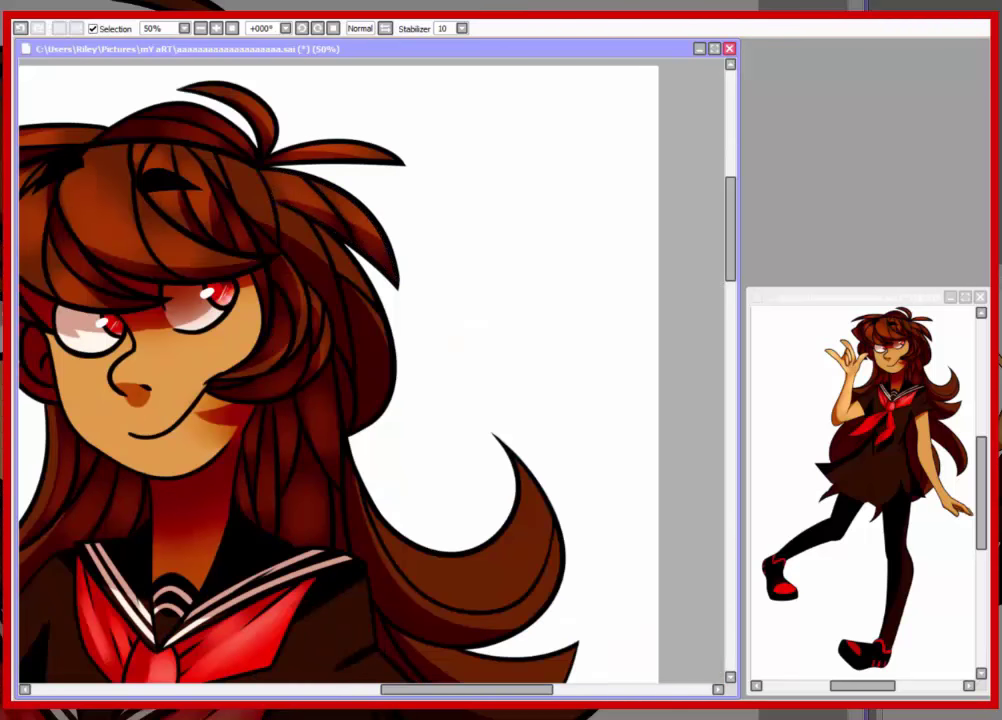
# Step: Select the two flicked-out curls beside the shoulder and brush orange-brown highlights along them
pyautogui.scroll(-3, 338, 370)
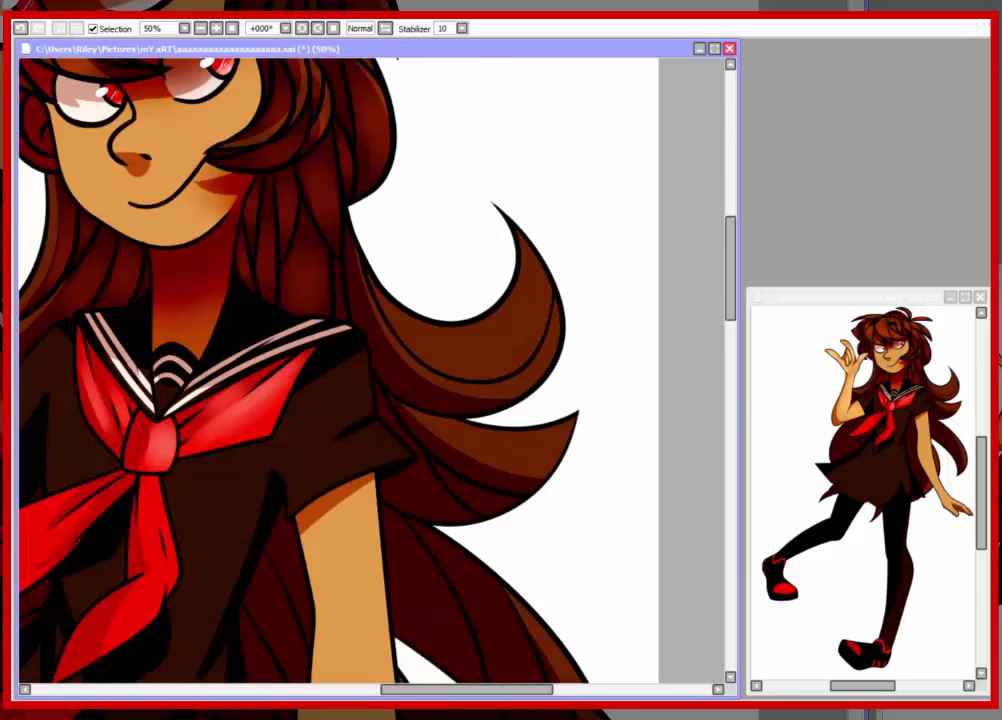
pyautogui.hotkey('ctrl', 'y')
pyautogui.hotkey('ctrl', 'z')
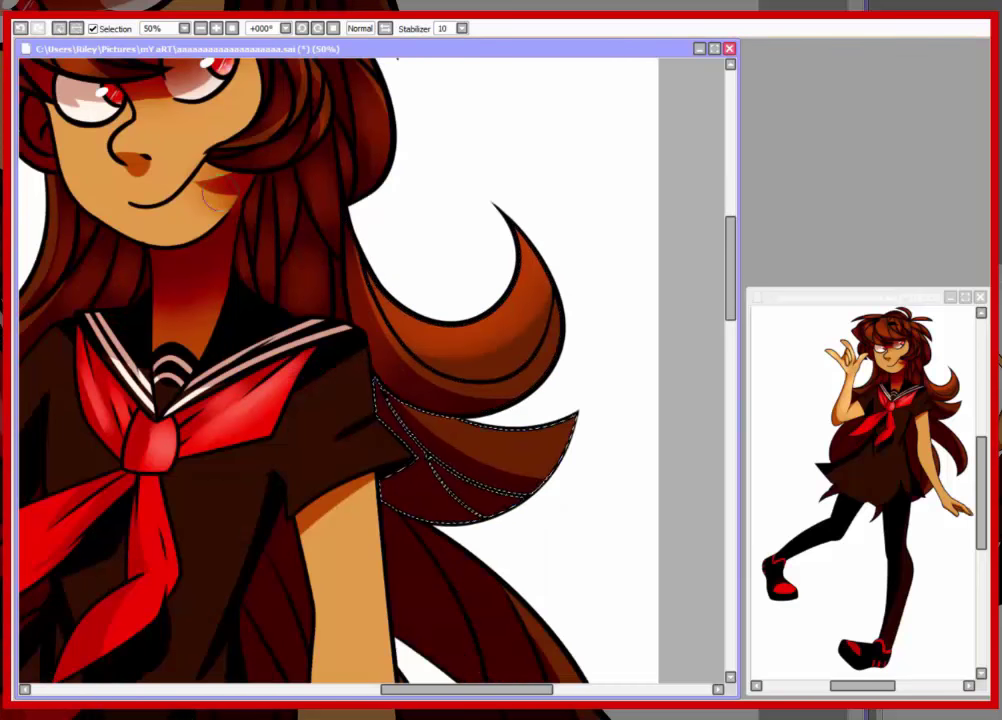
pyautogui.scroll(-2, 369, 438)
pyautogui.hotkey('ctrl', 'z')
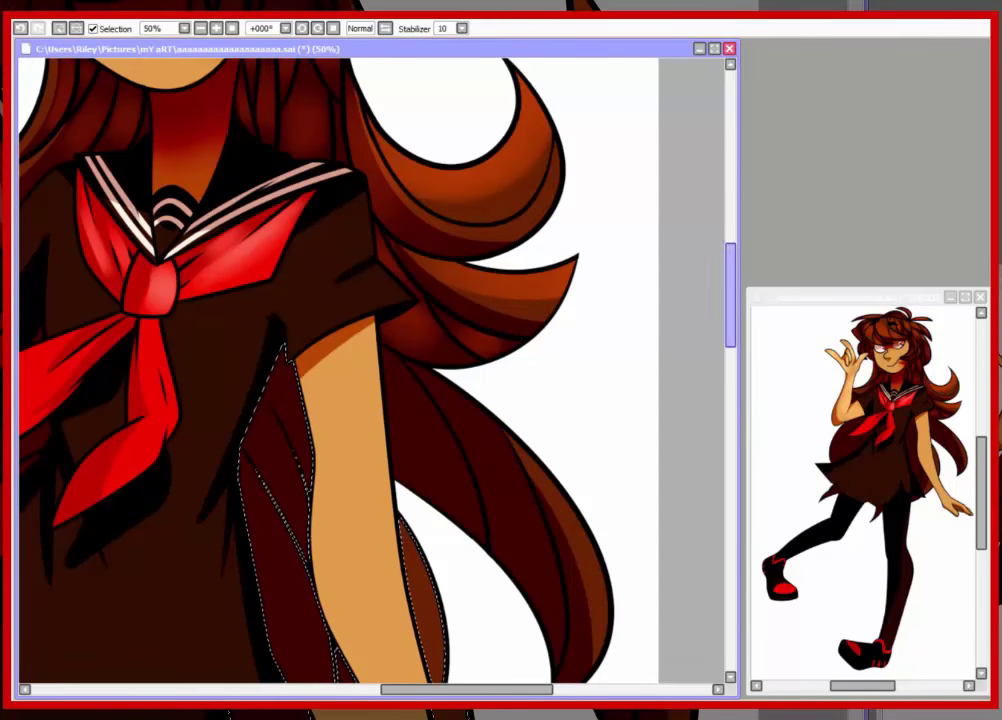
# Step: Brush soft reddish-brown highlights onto the selected hair around the lowered arm and the hair mass below the raised elbow
pyautogui.scroll(-2, 338, 370)
pyautogui.press('-')
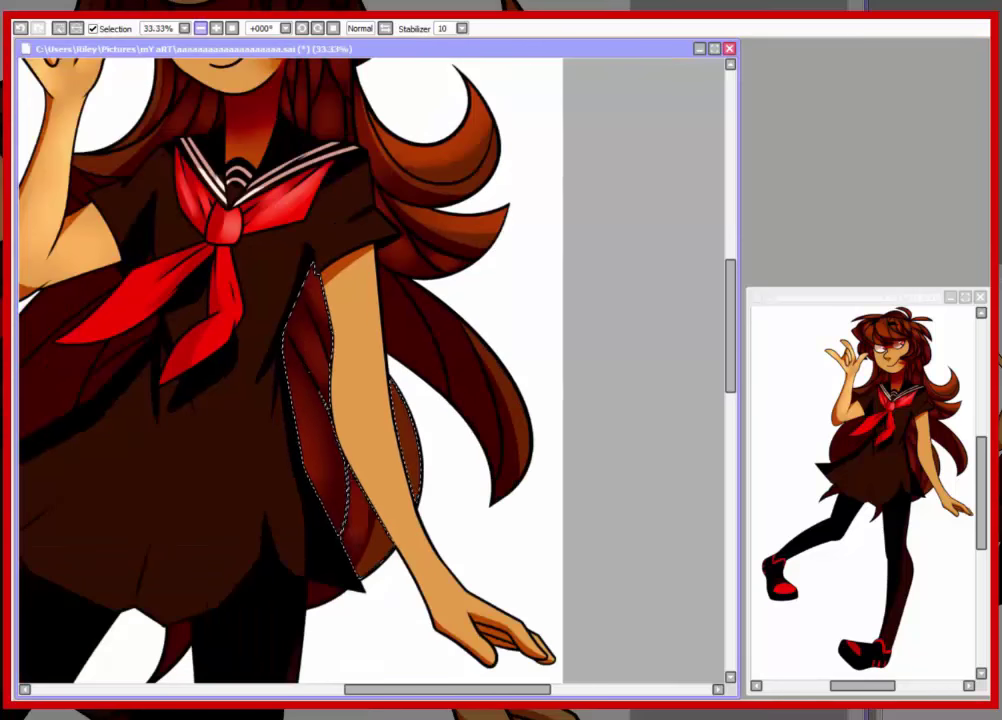
pyautogui.hotkey('ctrl', 'y')
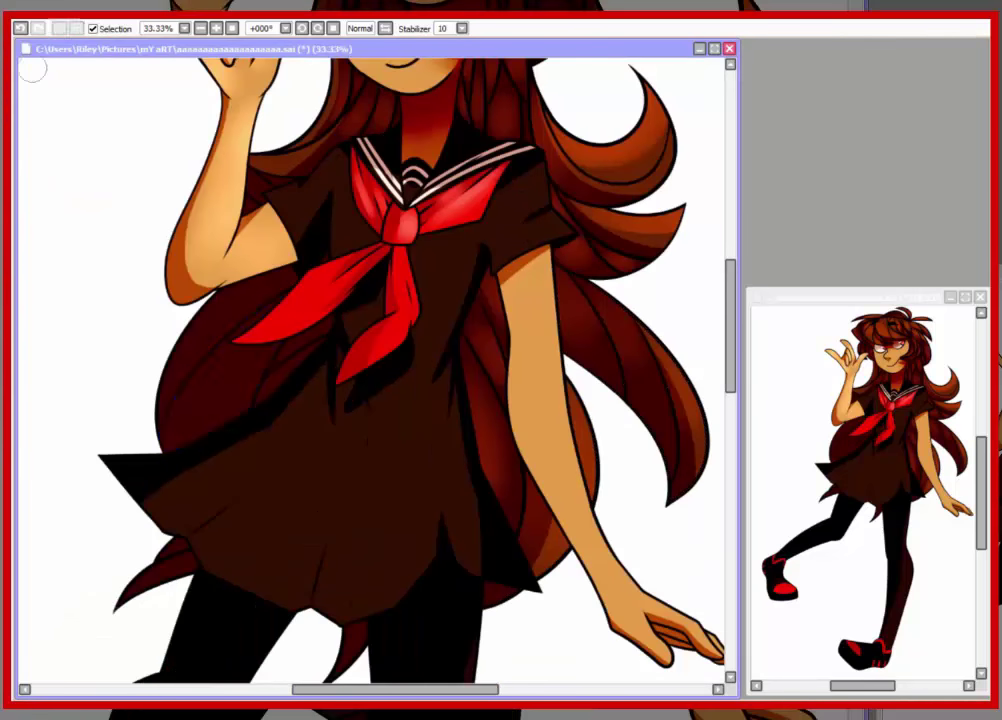
pyautogui.moveTo(240, 345); pyautogui.dragTo(212, 395)
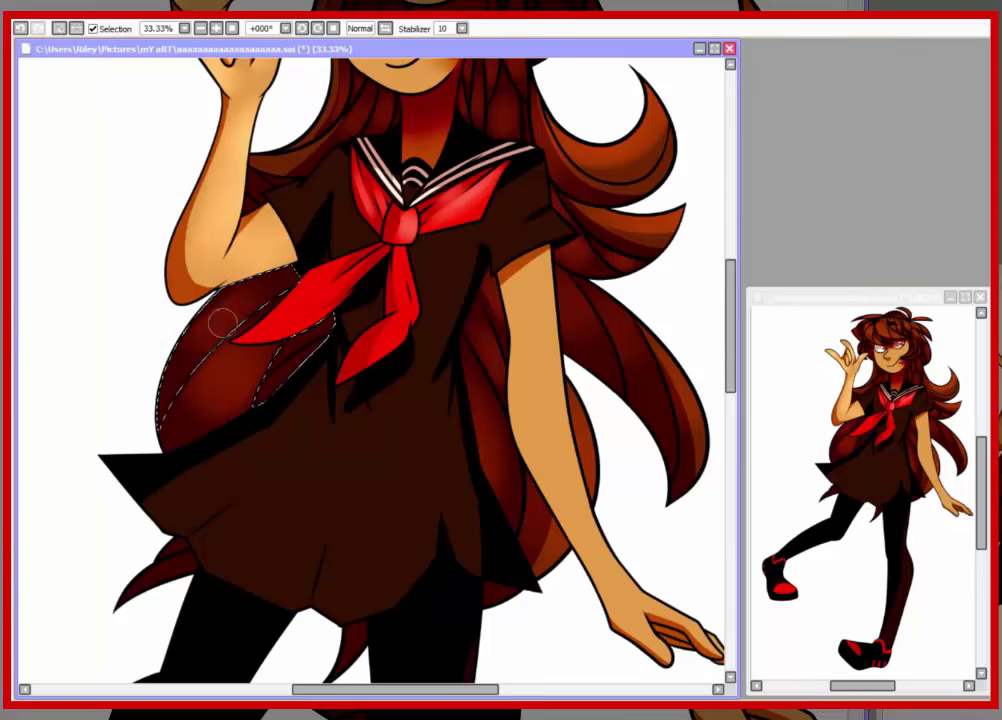
pyautogui.hotkey('ctrl', 'd')
pyautogui.scroll(4, 187, 541)
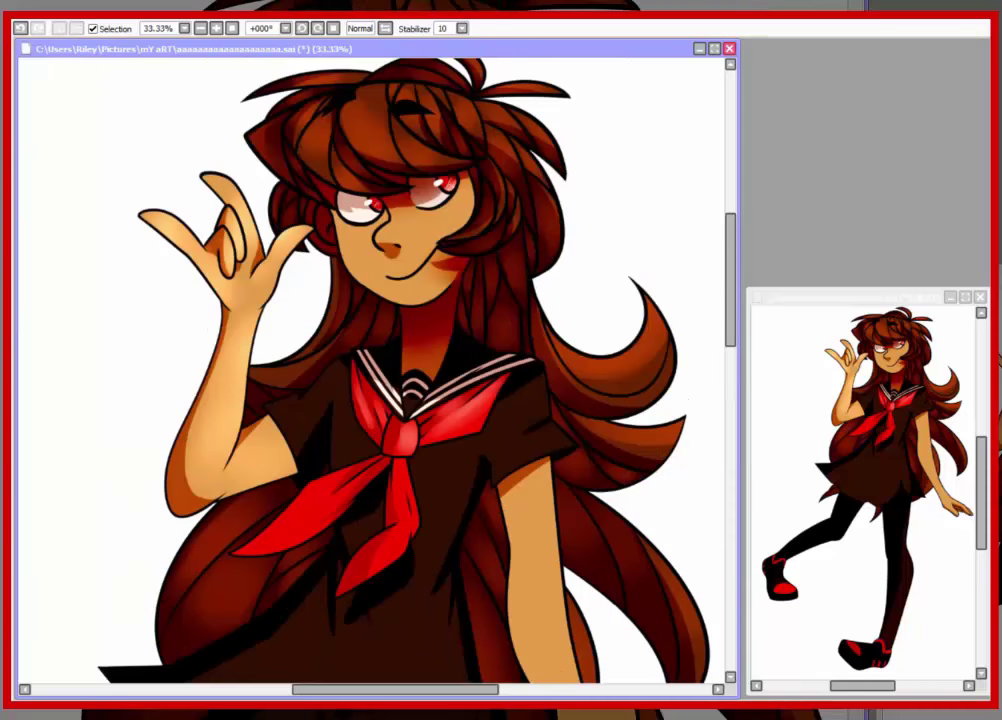
# Step: Select the skin of the face, neck and lowered arm and brush soft golden highlights onto it
pyautogui.scroll(-4, 278, 412)
pyautogui.scroll(6, 200, 330)
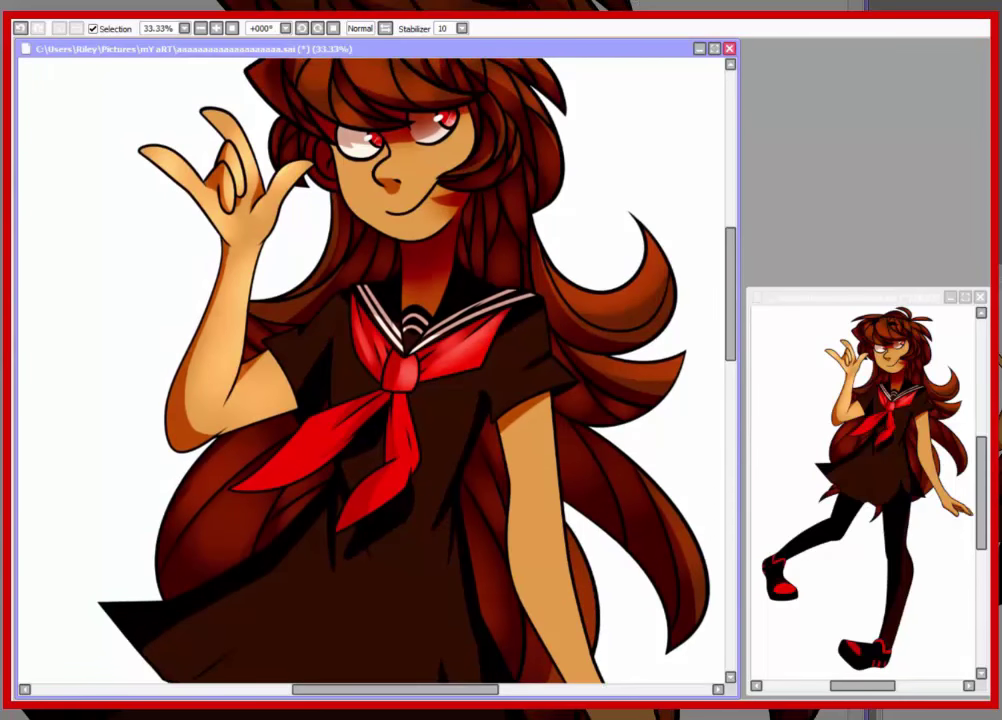
pyautogui.scroll(1, 118, 206)
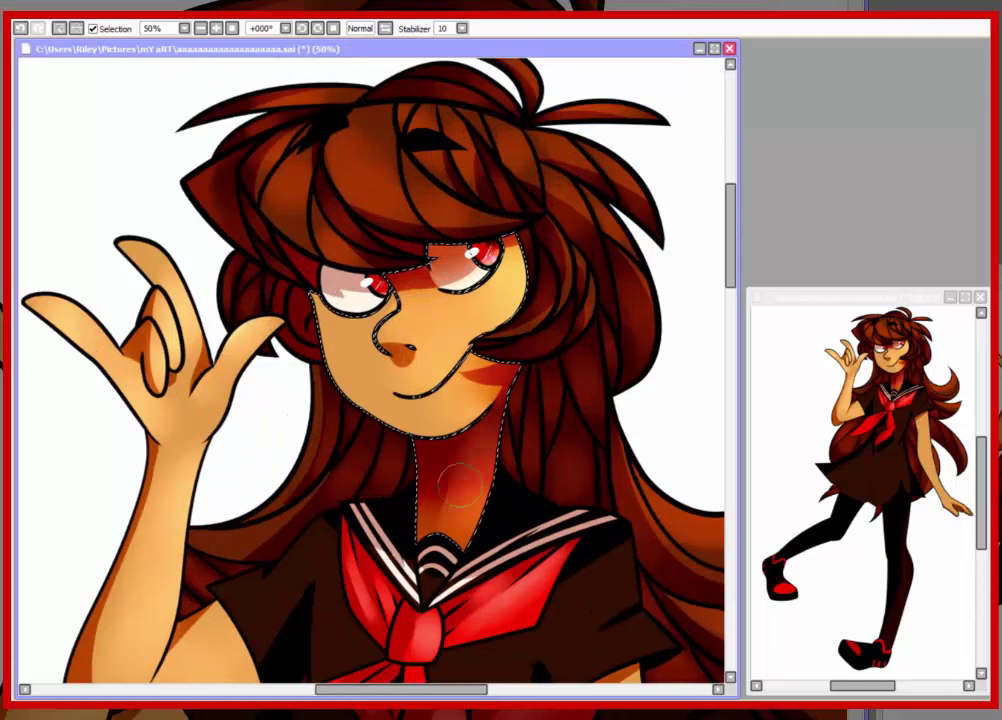
pyautogui.scroll(-8, 360, 426)
pyautogui.scroll(-2, 684, 320)
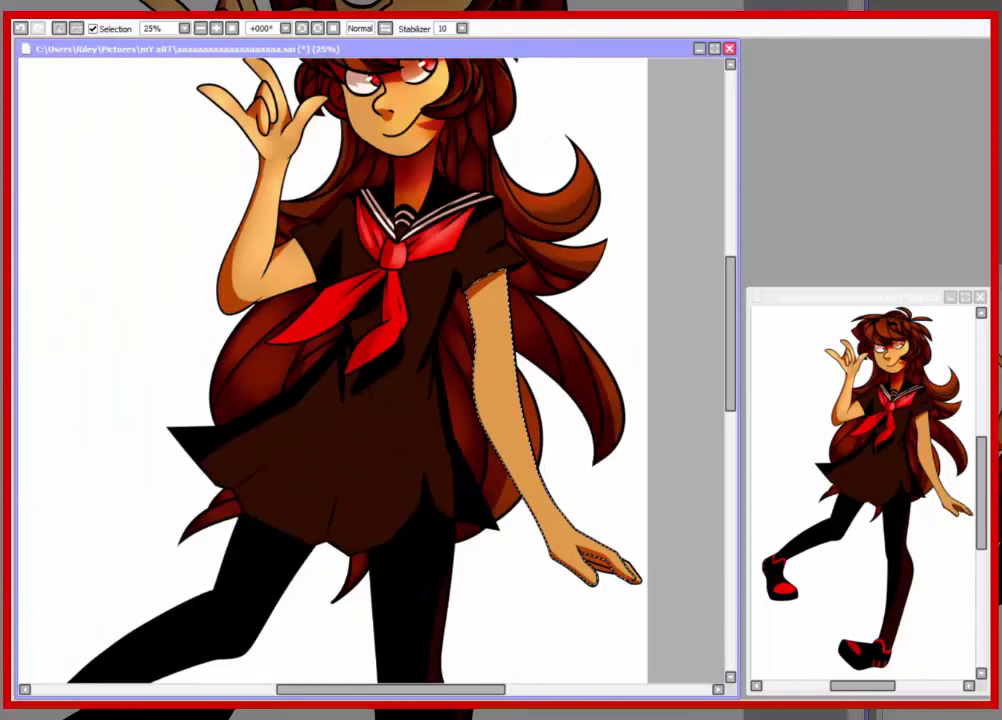
pyautogui.moveTo(510, 355); pyautogui.dragTo(518, 450)
# Step: Select the dress, brush soft brown highlights across the bodice and skirt, and clear the selection
pyautogui.click(381, 421)
pyautogui.moveTo(480, 477)
pyautogui.mouseDown()
pyautogui.moveTo(382, 423)
pyautogui.moveTo(333, 436)
pyautogui.mouseUp()
pyautogui.scroll(2, 292, 395)
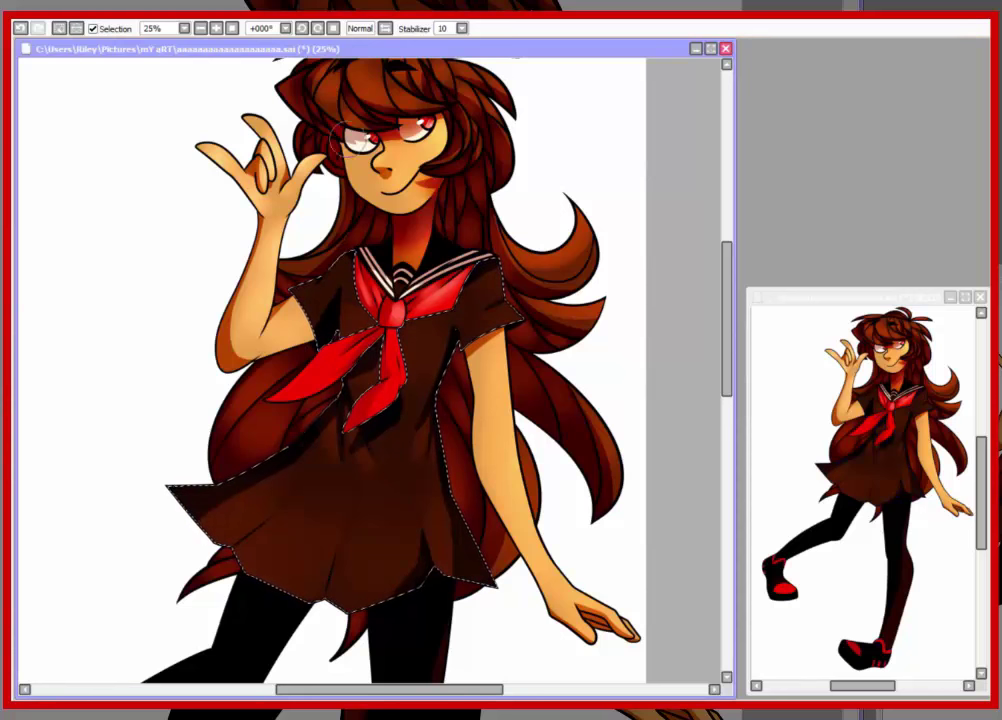
pyautogui.scroll(-5, 330, 370)
pyautogui.scroll(6, 330, 370)
pyautogui.hotkey('ctrl', 'd')
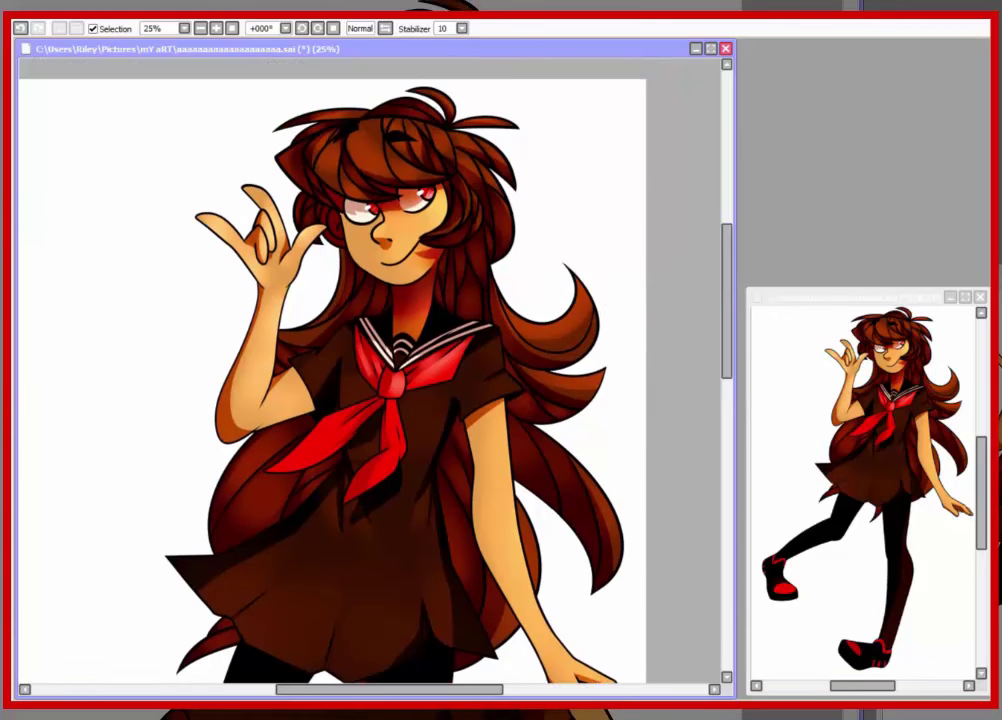
# Step: Select both stockinged legs and brush soft dark-red highlights along them
pyautogui.scroll(-6, 240, 203)
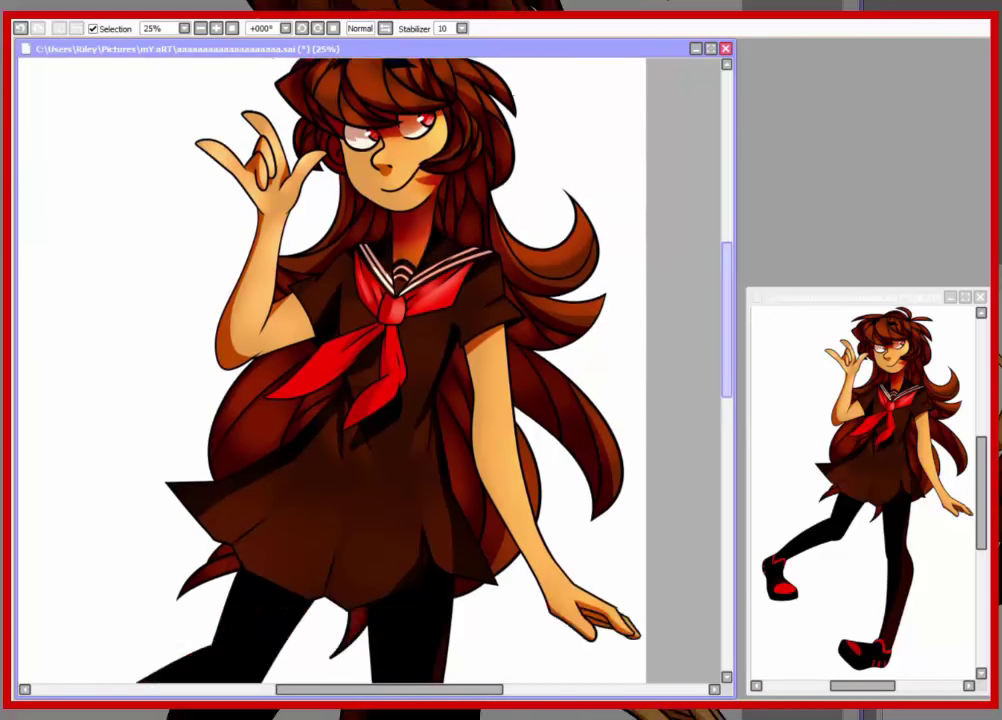
pyautogui.scroll(-1, 403, 302)
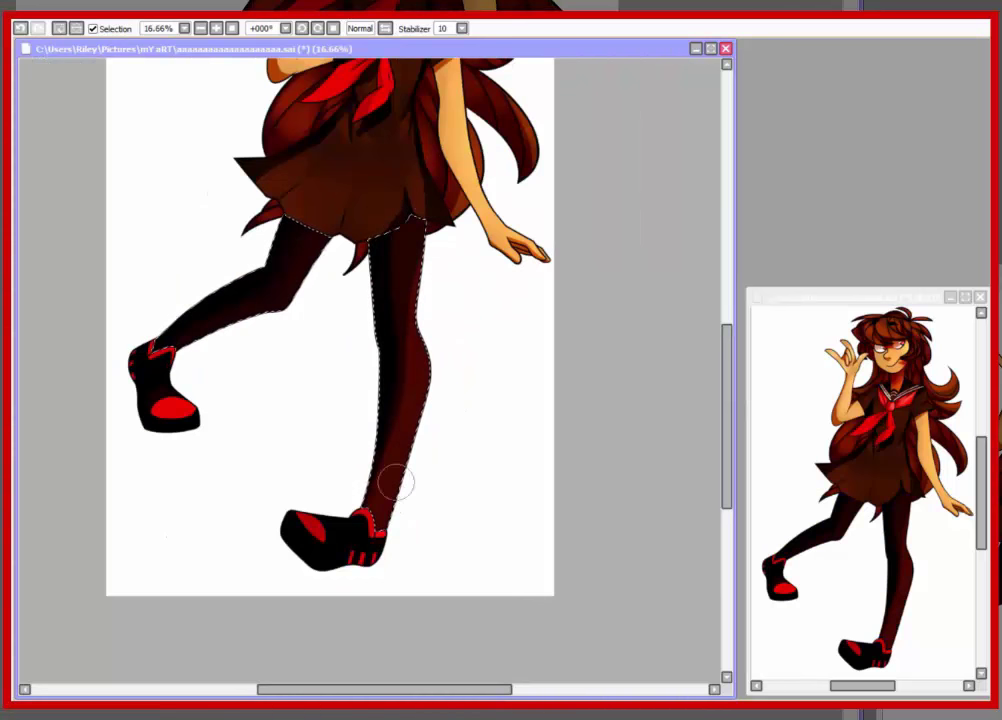
pyautogui.scroll(2, 320, 347)
pyautogui.scroll(-2, 320, 347)
pyautogui.scroll(-3, 330, 370)
# Step: Select both shoes and brush soft dark-red highlights onto them
pyautogui.click(330, 560)
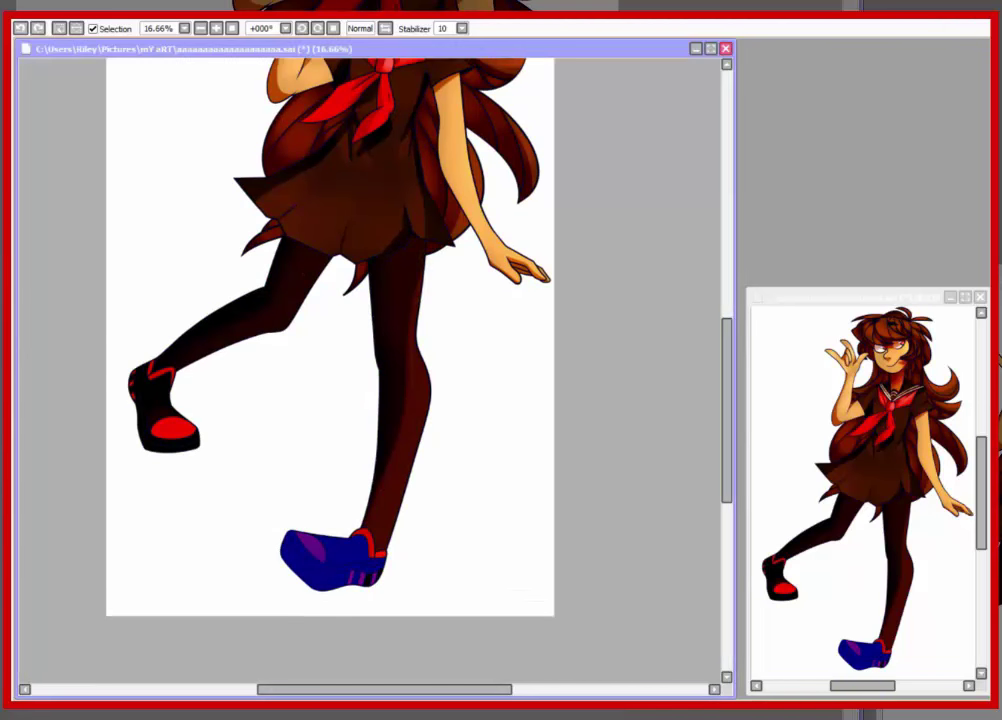
pyautogui.click(165, 410)
pyautogui.press('b')
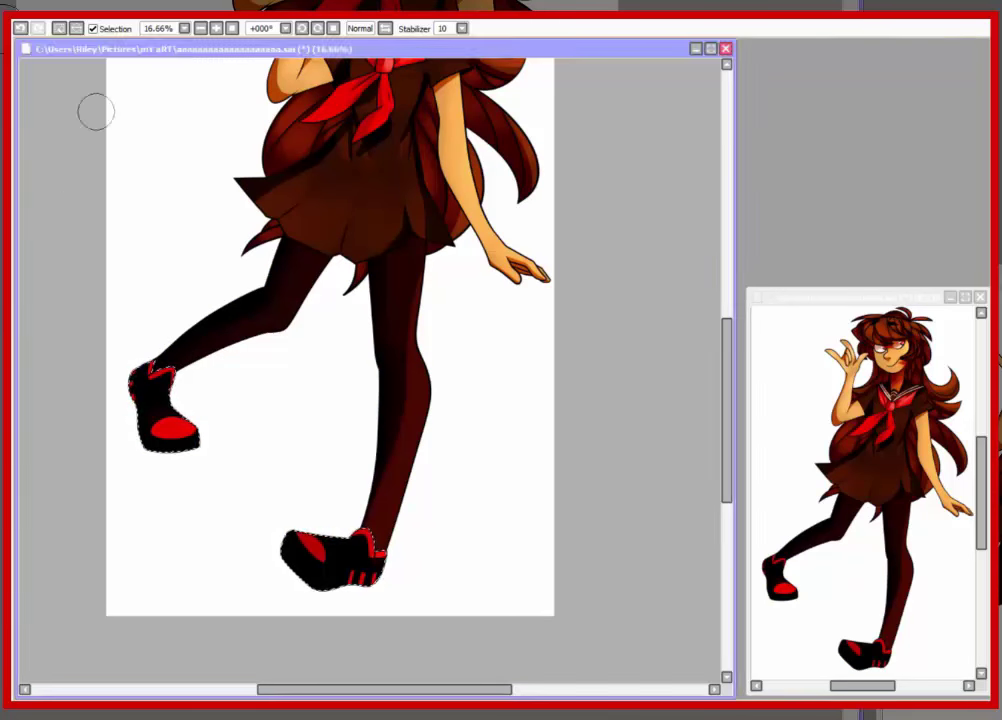
pyautogui.press('s')
pyautogui.press('b')
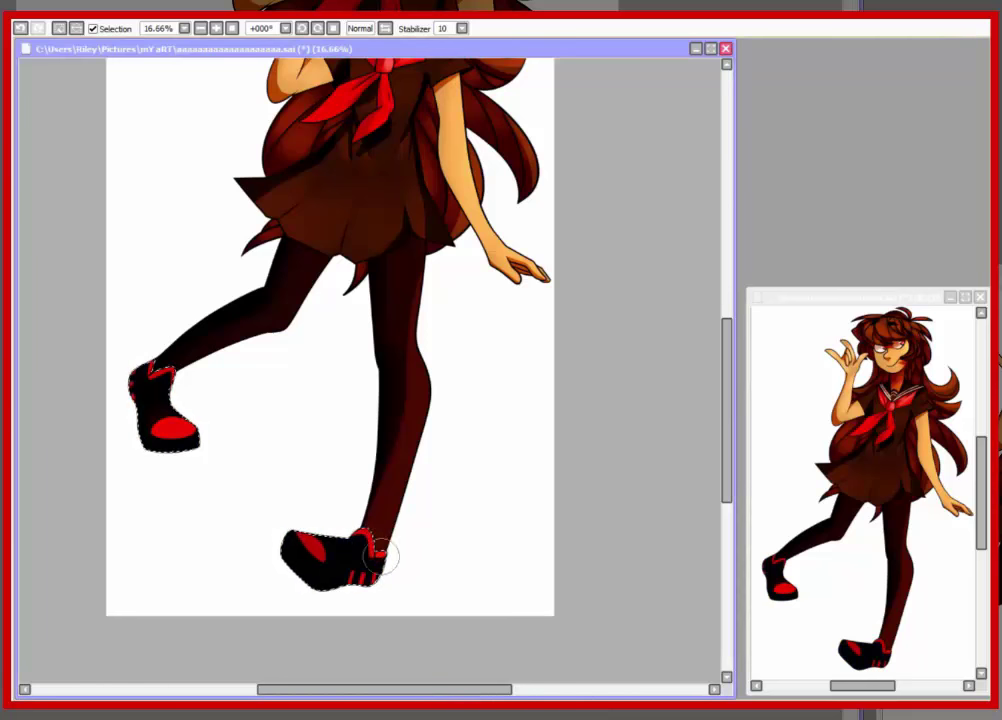
# Step: Brighten the eyes by softening the shadows on the whites and adding a light pinkish glow to the irises
pyautogui.scroll(4, 206, 235)
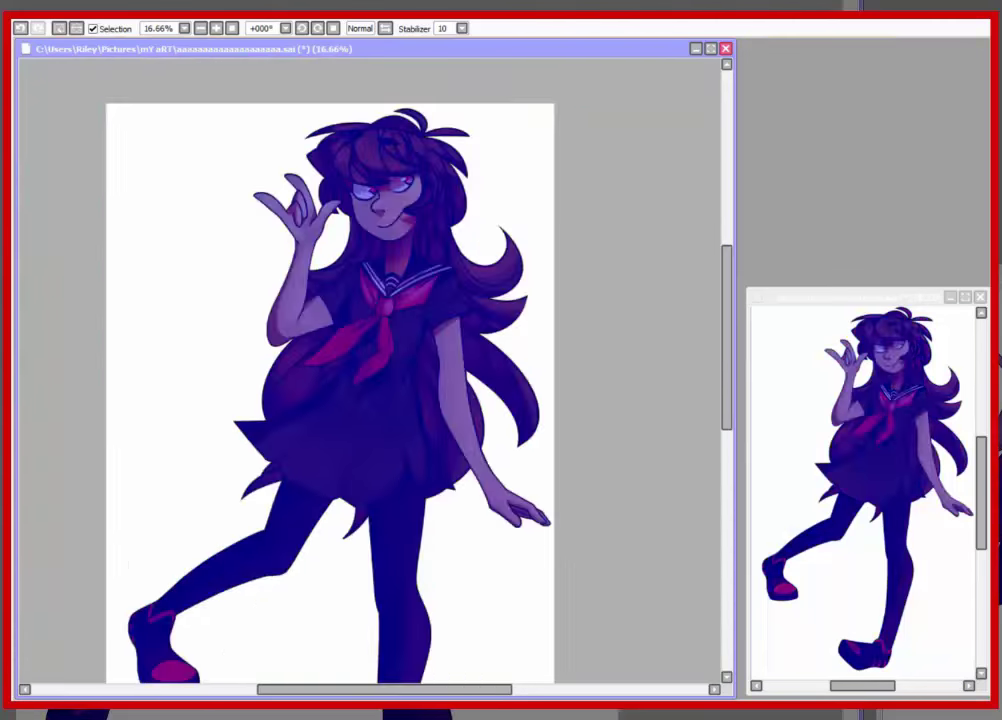
pyautogui.scroll(3, 365, 248)
pyautogui.scroll(3, 375, 370)
pyautogui.scroll(-2, 505, 212)
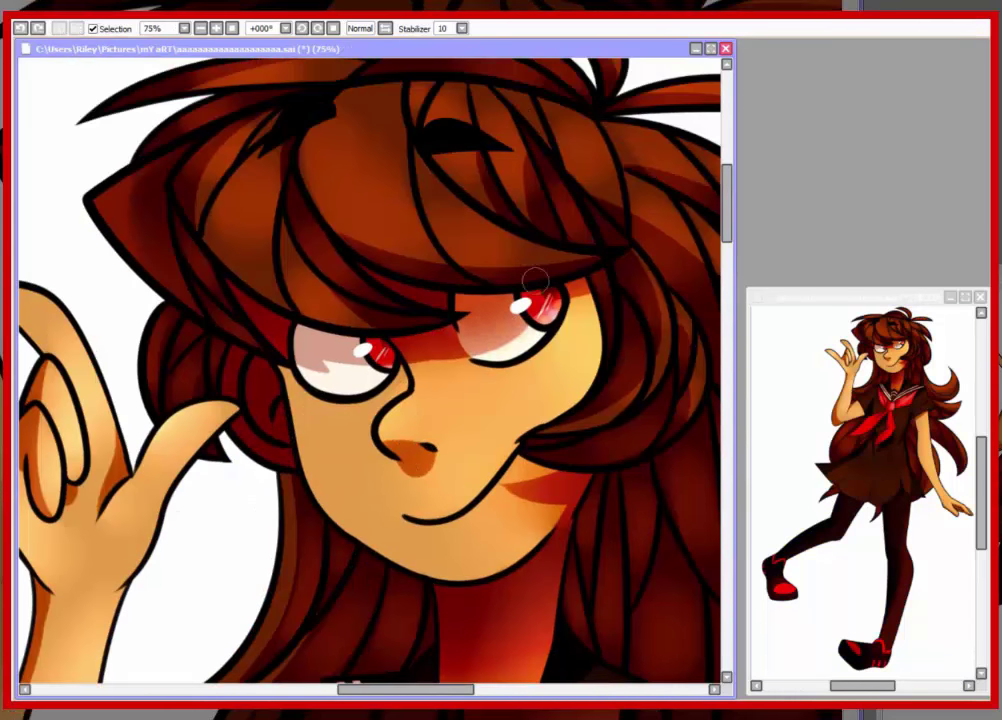
pyautogui.scroll(-3, 505, 212)
pyautogui.scroll(-1, 375, 370)
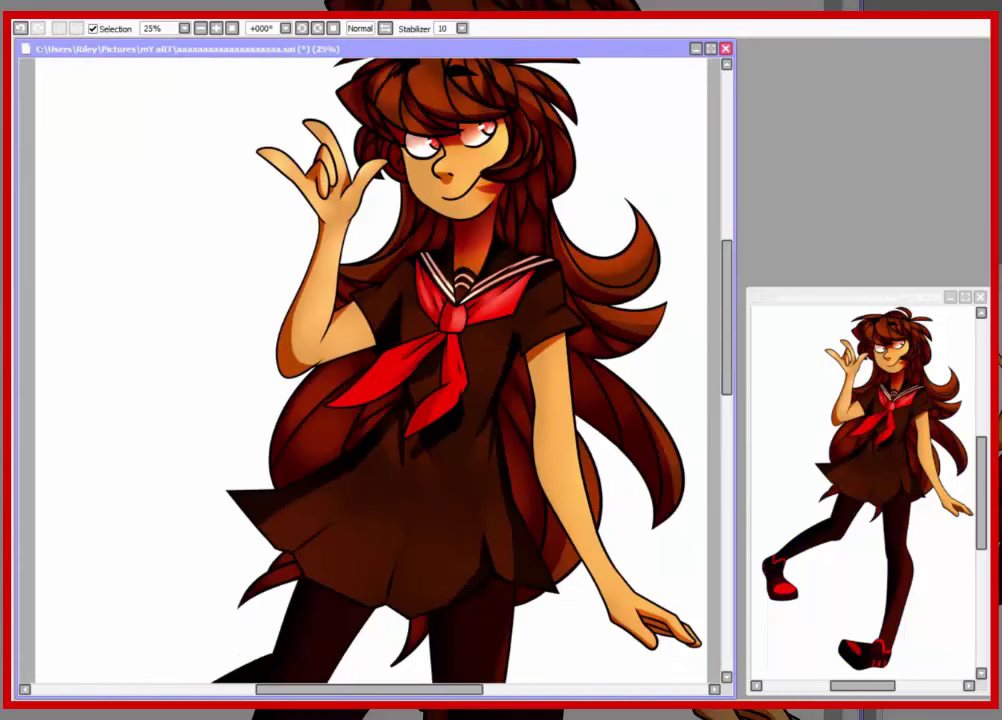
# Step: Select the hair below the raised elbow and between the dress and lowered arm, and brush brighter red-orange highlights onto it
pyautogui.scroll(-2, 375, 370)
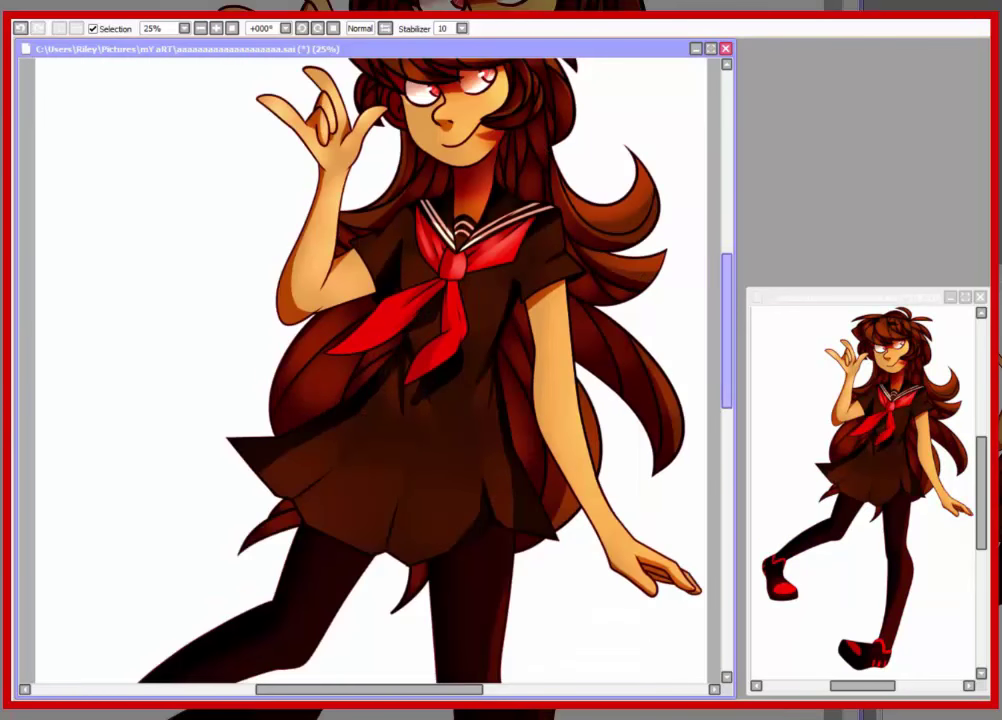
pyautogui.scroll(-1, 375, 370)
pyautogui.scroll(1, 375, 370)
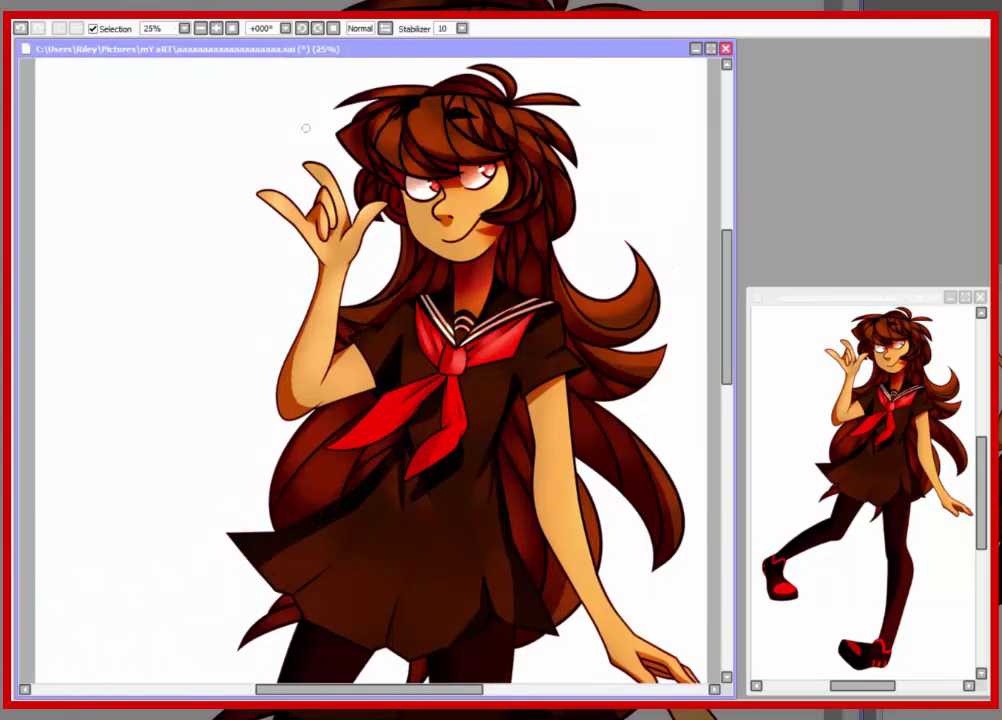
pyautogui.click(216, 28)
pyautogui.moveTo(240, 352); pyautogui.dragTo(140, 352)
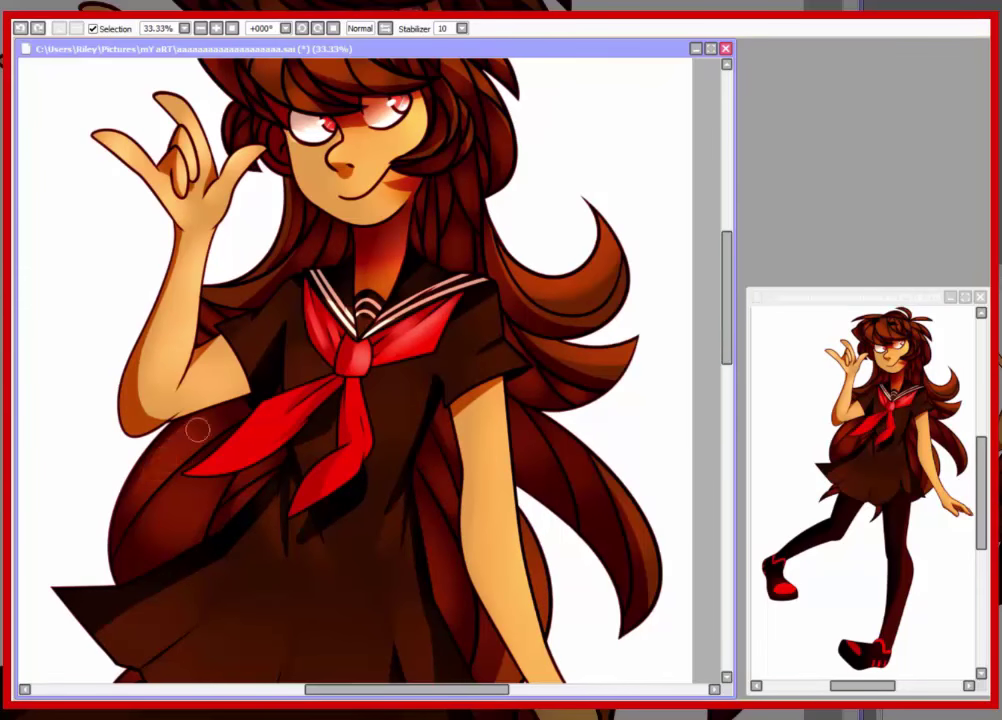
pyautogui.click(172, 560)
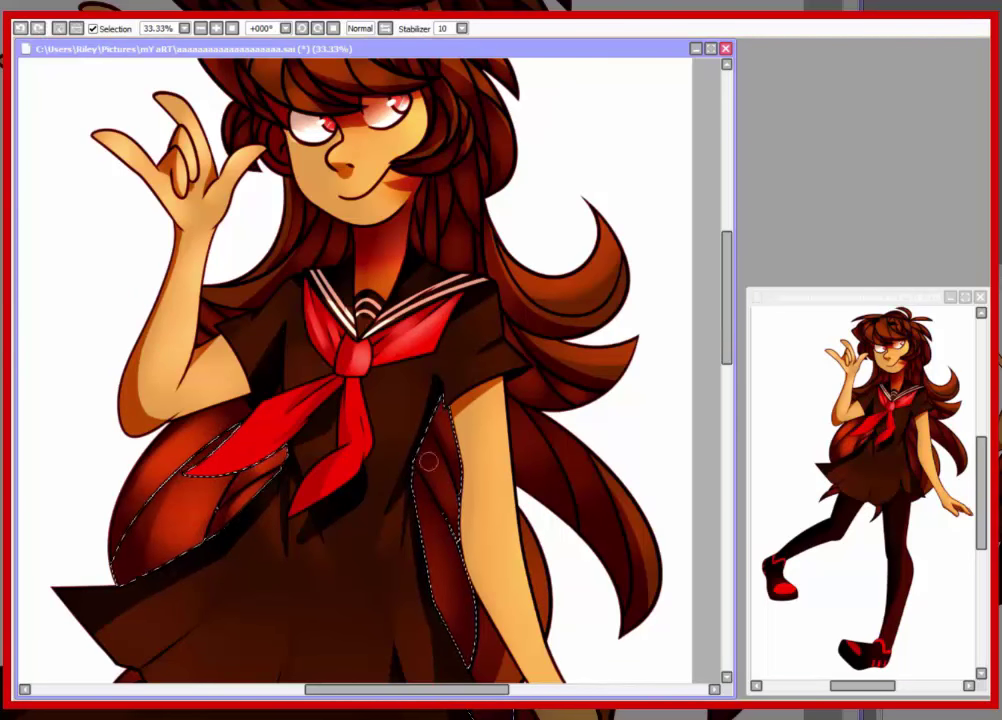
pyautogui.scroll(-4, 431, 445)
pyautogui.scroll(3, 593, 436)
pyautogui.hotkey('ctrl', 'd')
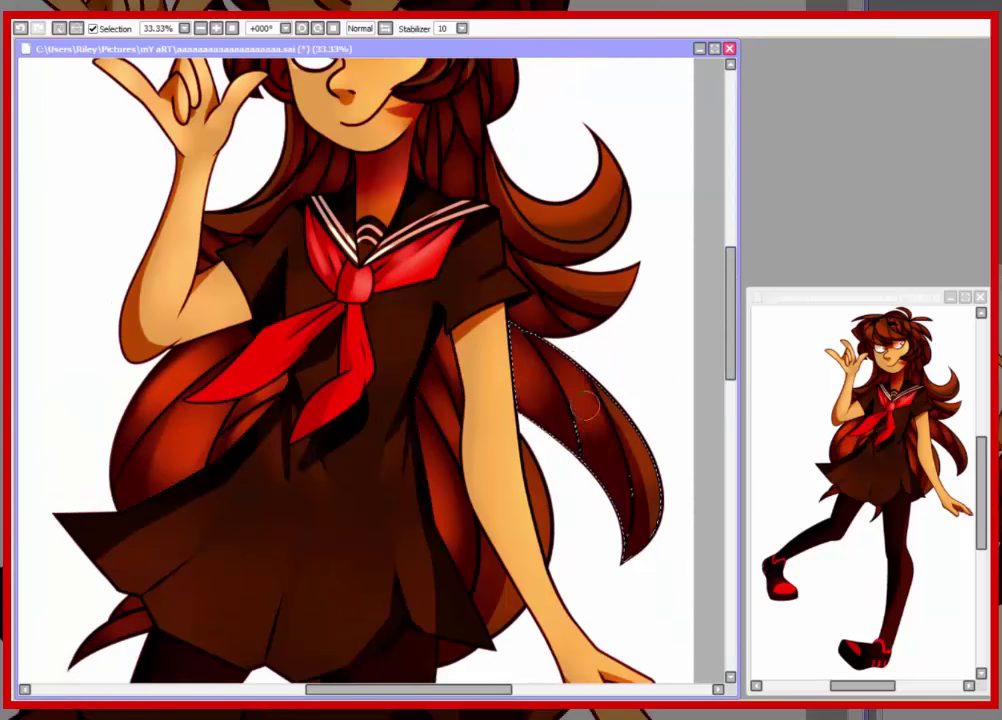
# Step: Brush brighter red-orange highlights onto the outer hair lock beside the lowered arm and the hair tips around the skirt hem
pyautogui.scroll(-3, 593, 436)
pyautogui.hotkey('ctrl', 'z')
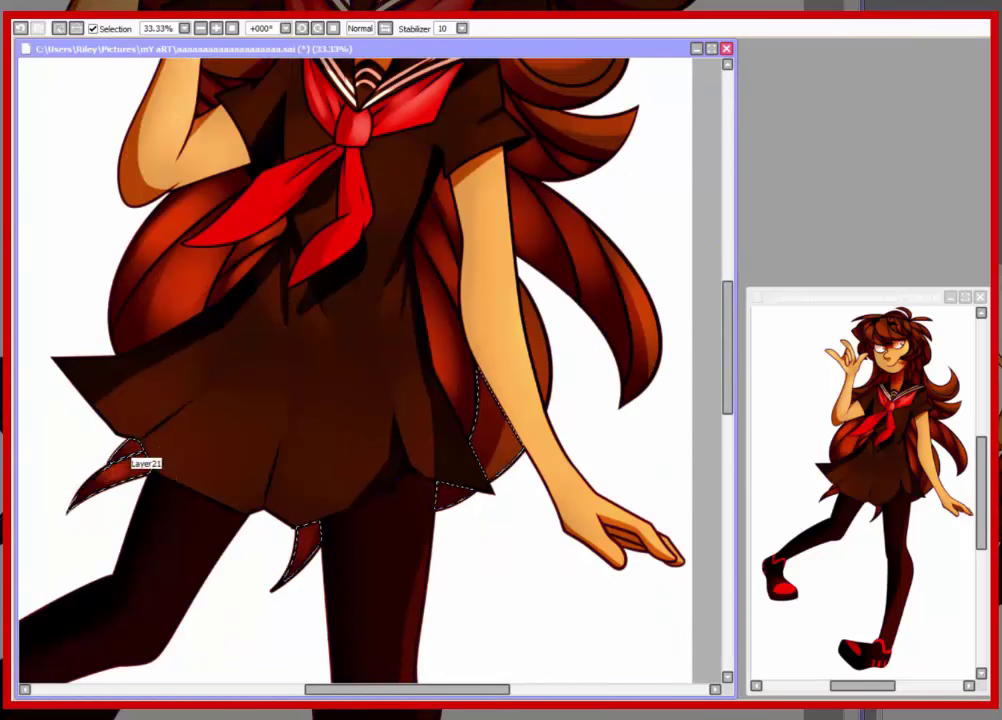
pyautogui.hotkey('ctrl', 'd')
pyautogui.hotkey('ctrl', 'z')
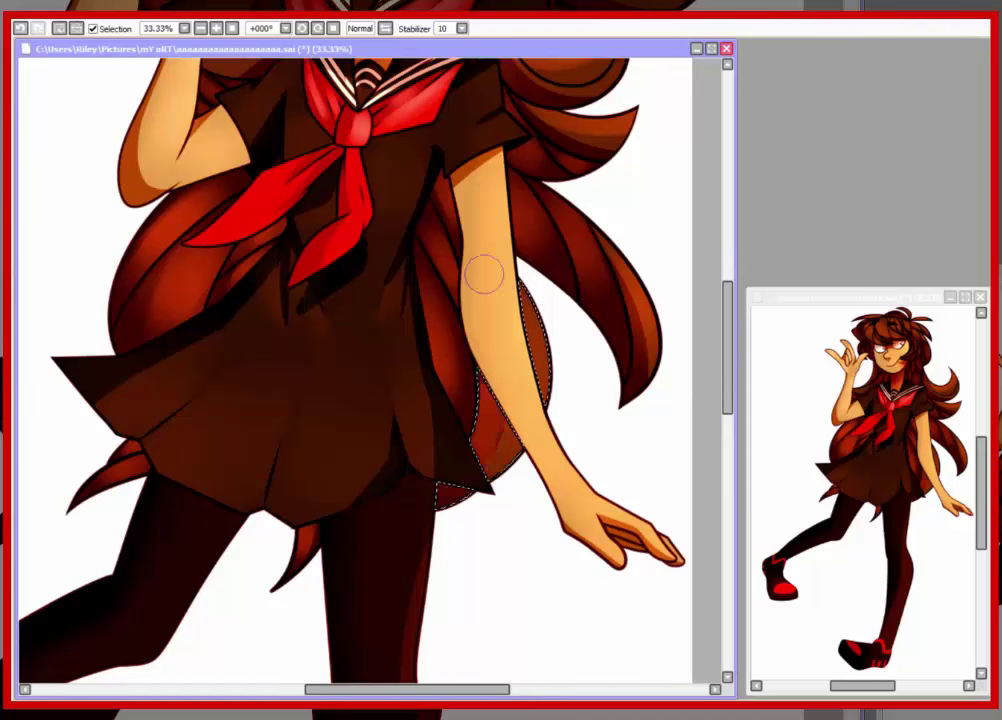
# Step: Add brighter orange highlights to the curls beside the shoulder and the hair behind the neck and raised arm
pyautogui.scroll(3, 485, 273)
pyautogui.moveTo(600, 250); pyautogui.dragTo(480, 200)
pyautogui.moveTo(230, 273); pyautogui.dragTo(273, 160)
pyautogui.hotkey('ctrl', 'z')
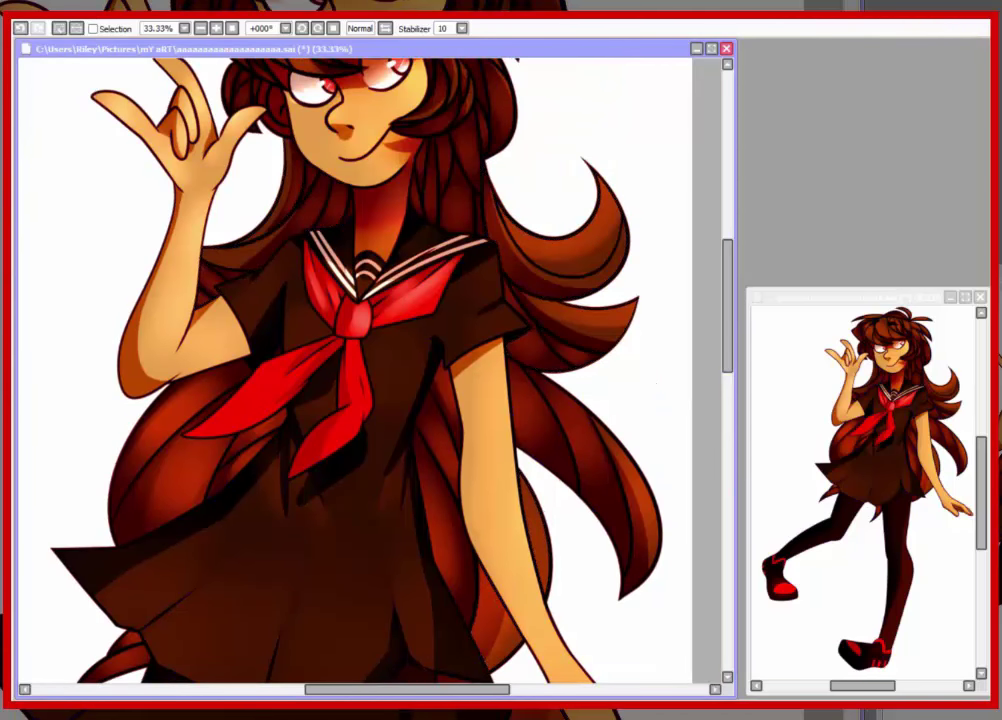
pyautogui.scroll(2, 355, 370)
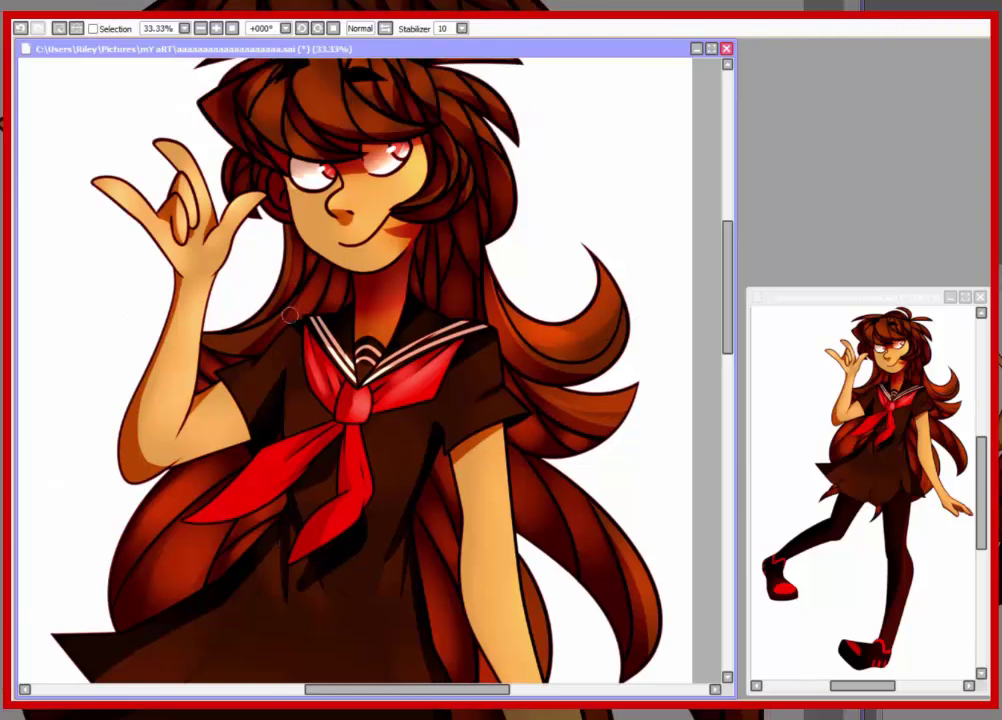
# Step: Brush brighter orange highlights onto the fringe, crown strands and ear, and clear the selection
pyautogui.scroll(2, 289, 315)
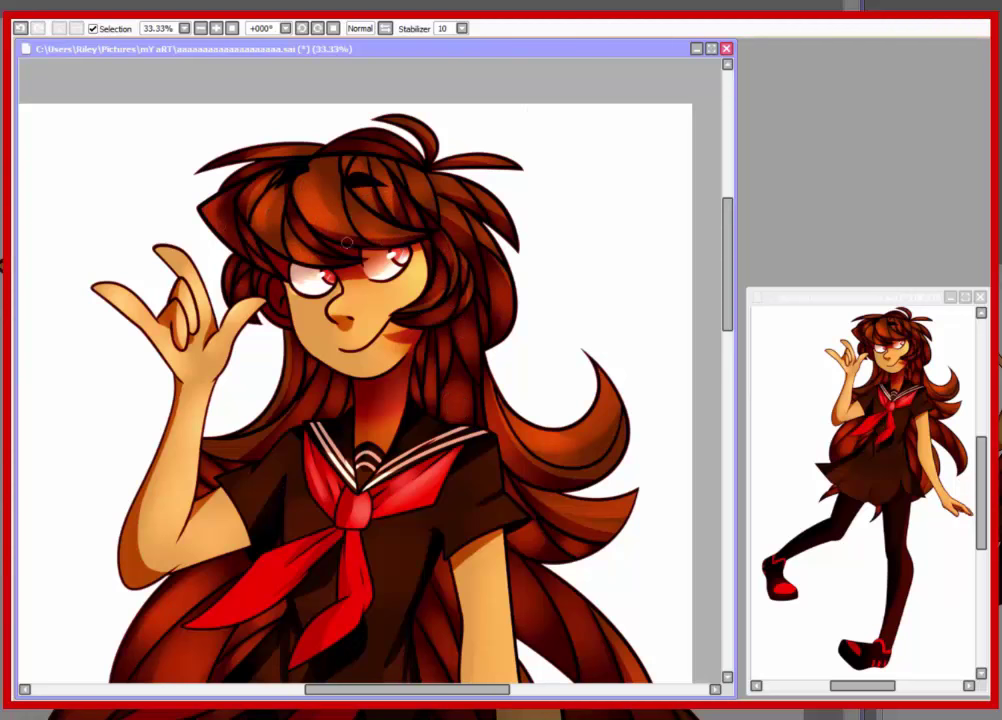
pyautogui.scroll(-1, 355, 370)
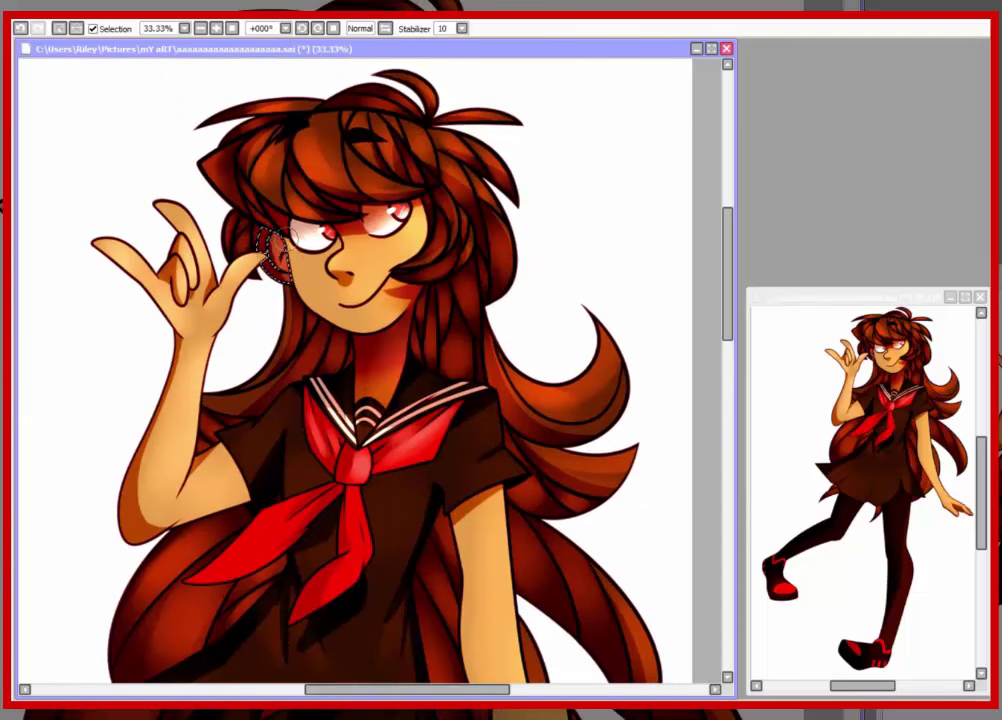
pyautogui.hotkey('ctrl', 'd')
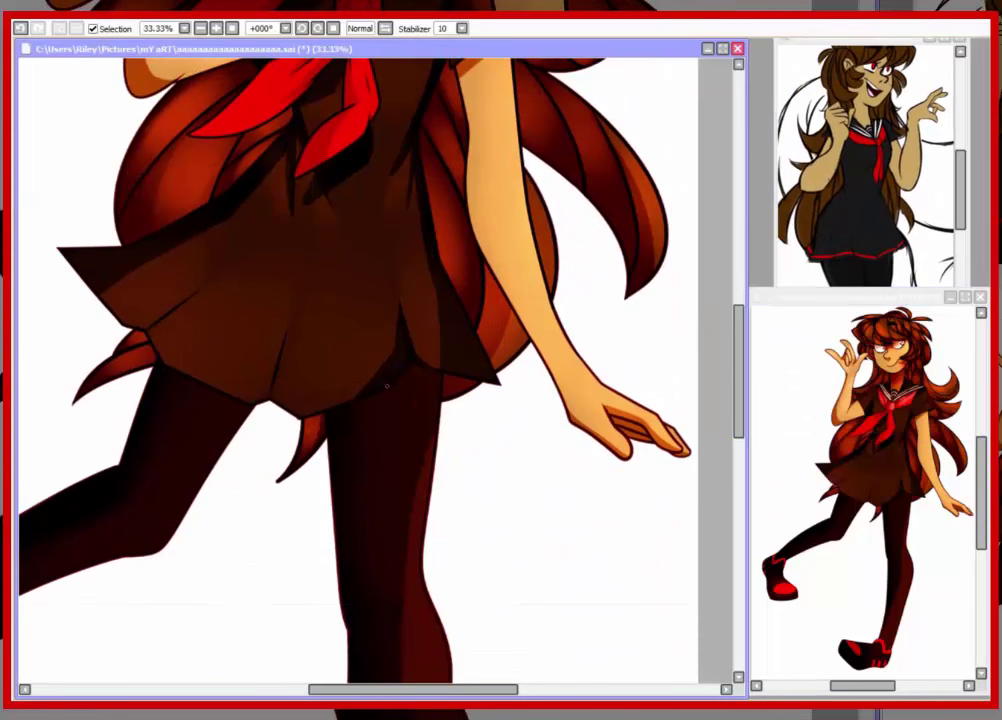
pyautogui.scroll(3, 386, 385)
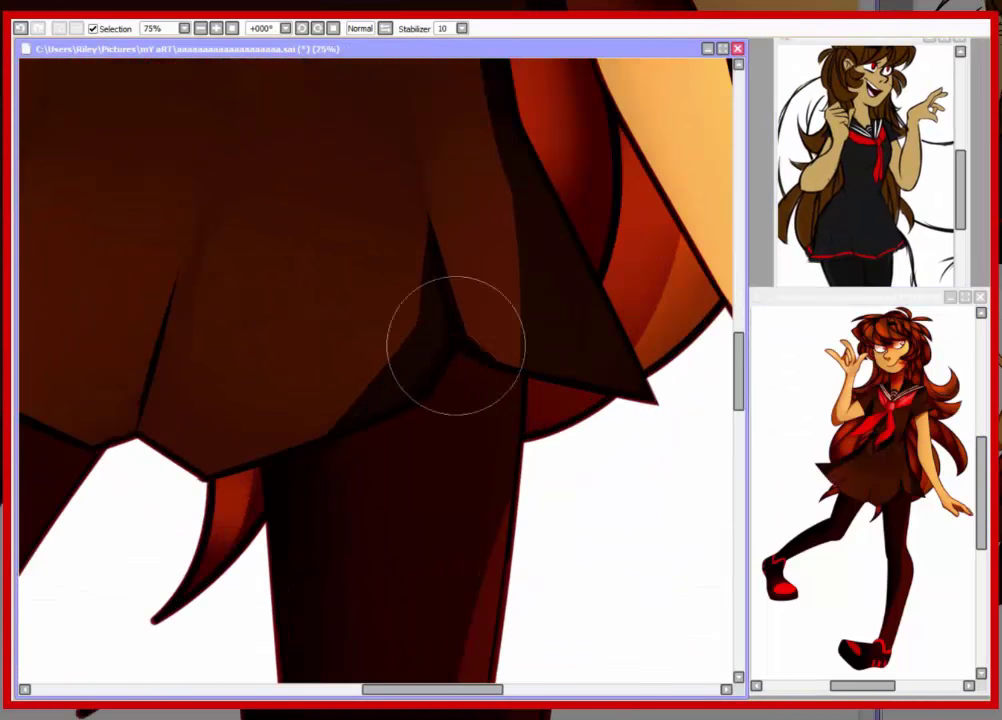
pyautogui.moveTo(418, 394); pyautogui.dragTo(246, 100)
pyautogui.scroll(-3, 246, 100)
pyautogui.scroll(5, 380, 370)
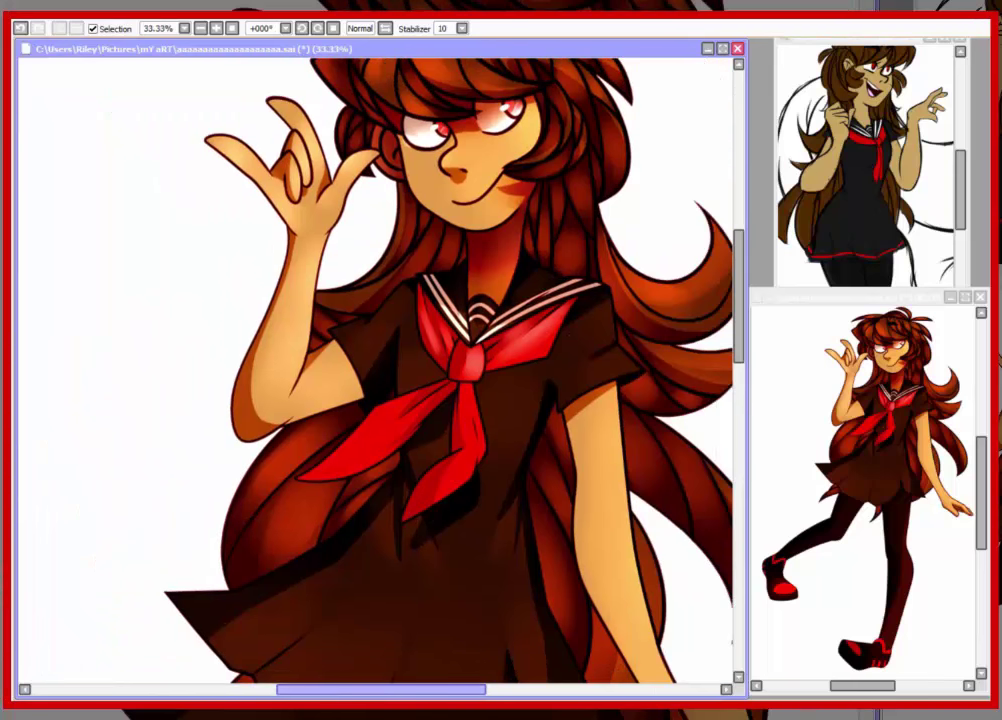
# Step: Select the whole figure by inverting the background selection and paint bright red with a darker red middle band over it
pyautogui.scroll(-3, 503, 385)
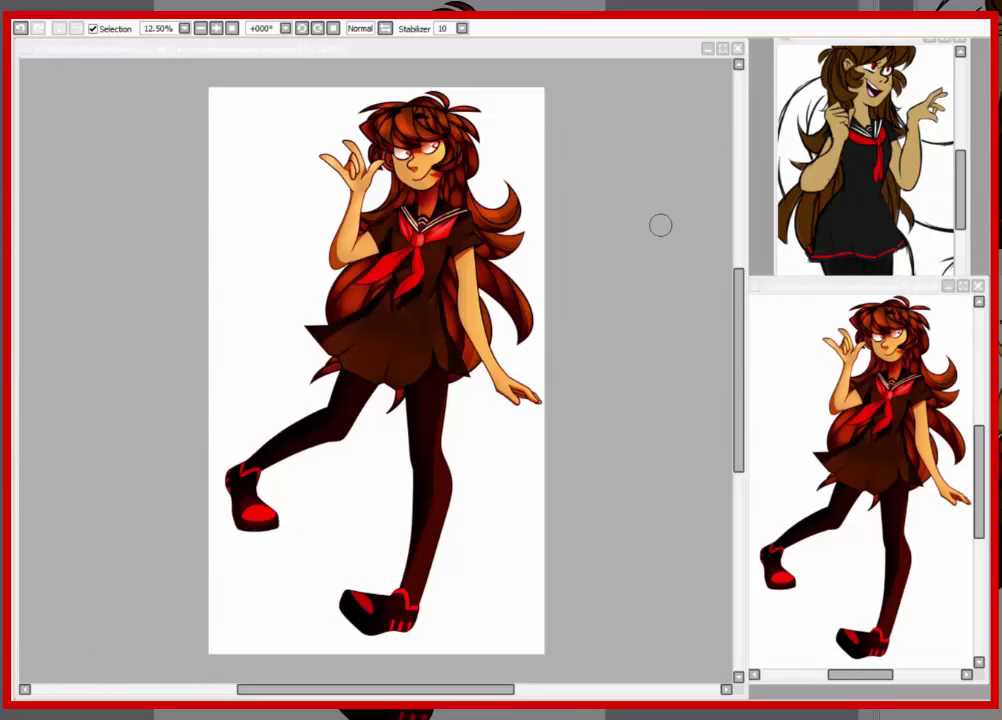
pyautogui.click(520, 120)
pyautogui.hotkey('ctrl', 'i')
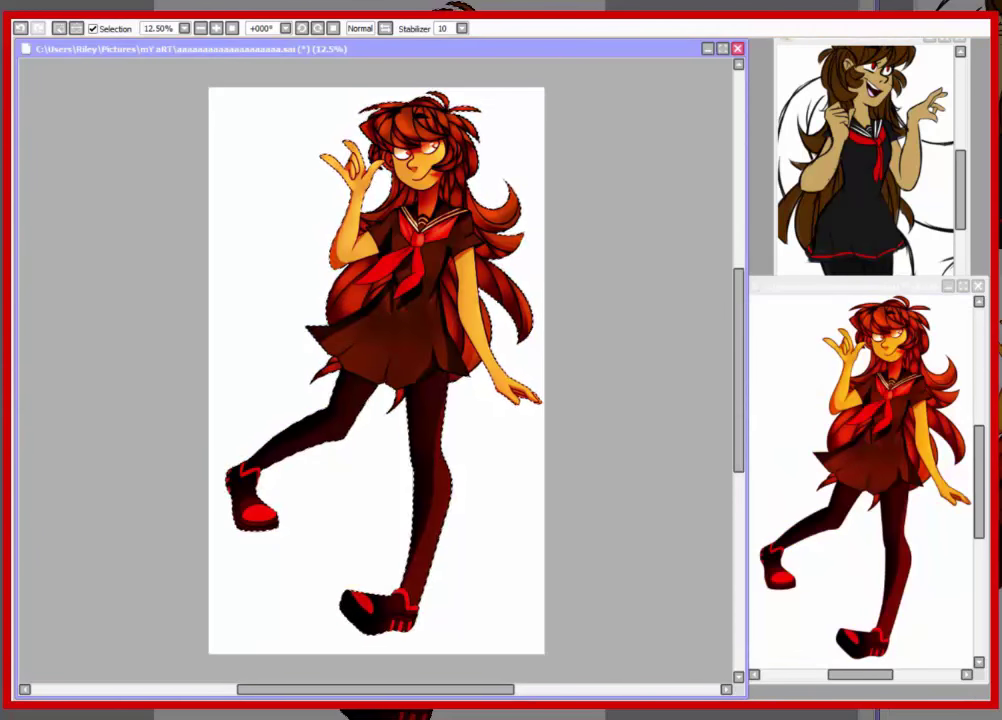
pyautogui.moveTo(420, 140); pyautogui.dragTo(360, 220)
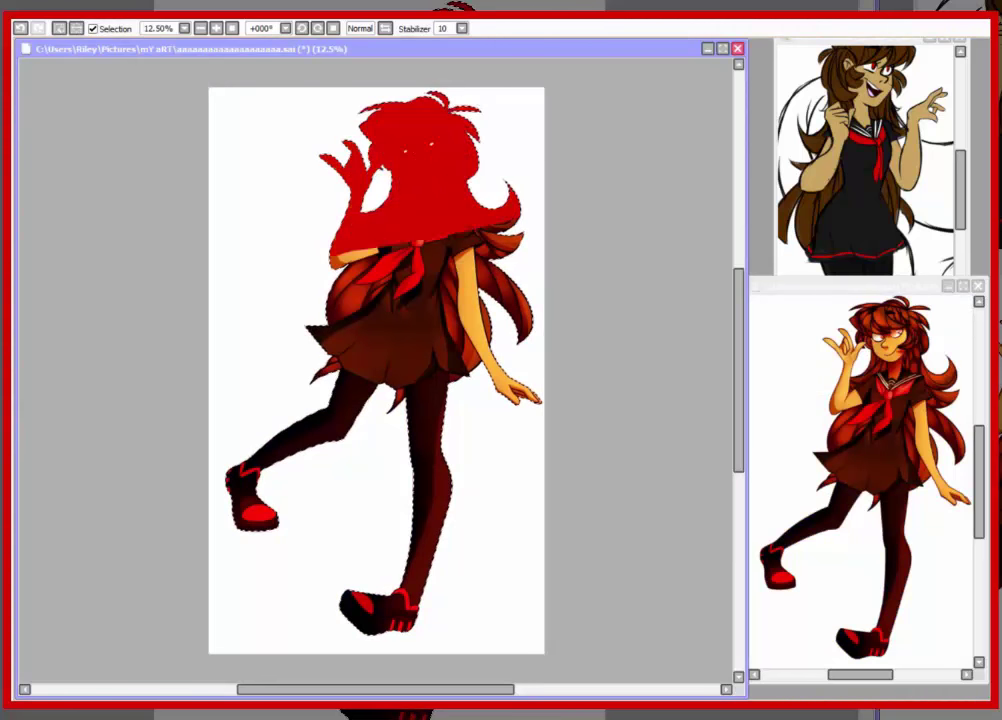
pyautogui.moveTo(300, 460); pyautogui.dragTo(418, 347)
pyautogui.moveTo(340, 300); pyautogui.dragTo(470, 320)
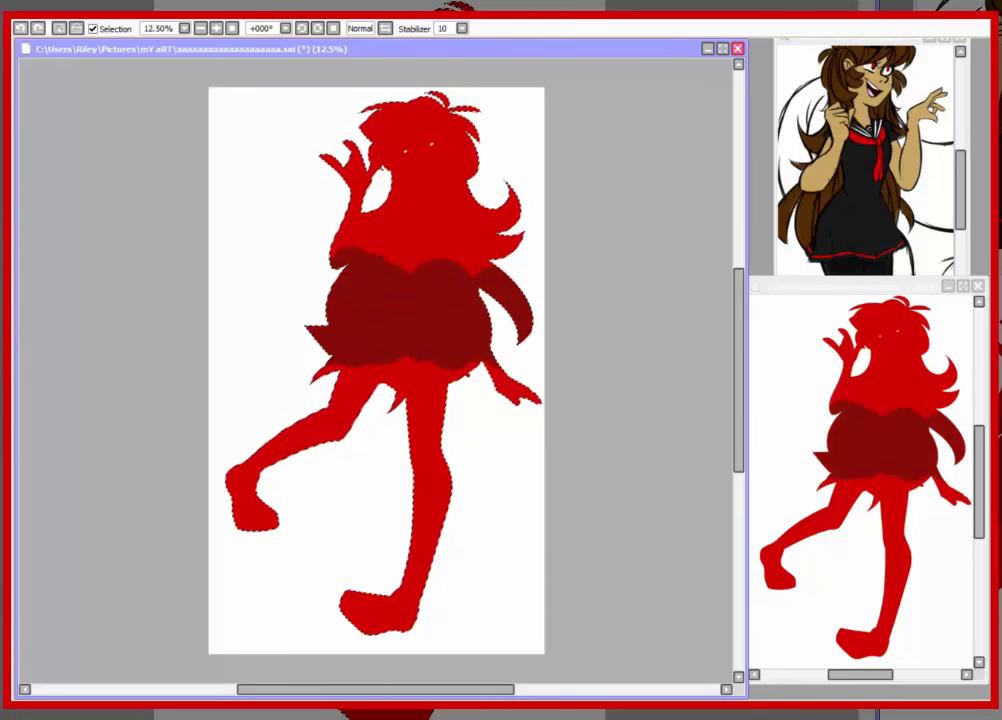
pyautogui.moveTo(250, 500)
pyautogui.mouseDown()
pyautogui.moveTo(365, 577)
pyautogui.moveTo(472, 390)
pyautogui.moveTo(335, 224)
pyautogui.moveTo(420, 335)
pyautogui.mouseUp()
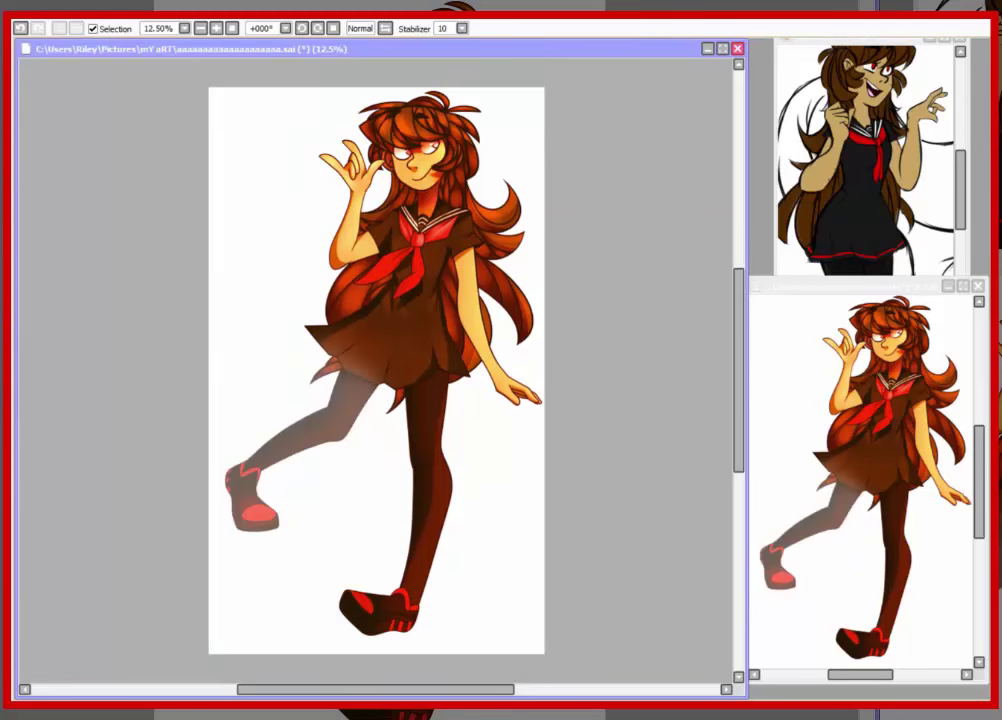
# Step: Draw a large black circle outline over the torso and two parallel horizontal black lines across its middle
pyautogui.scroll(2, 142, 285)
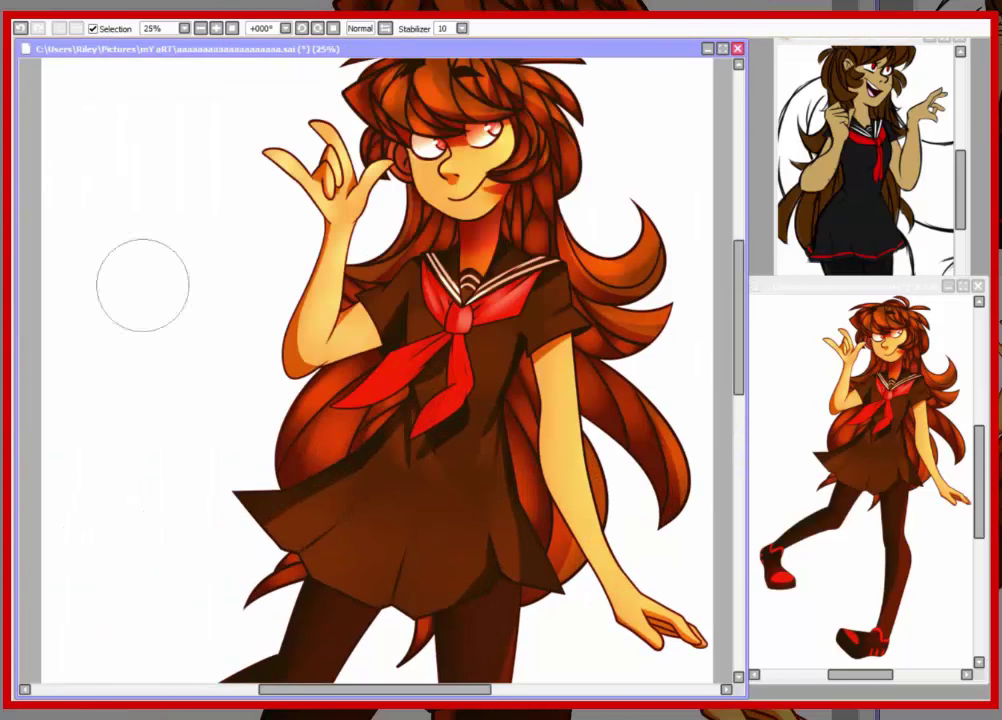
pyautogui.moveTo(190, 280)
pyautogui.mouseDown()
pyautogui.moveTo(175, 353)
pyautogui.moveTo(391, 570)
pyautogui.moveTo(570, 391)
pyautogui.moveTo(395, 172)
pyautogui.moveTo(190, 280)
pyautogui.mouseUp()
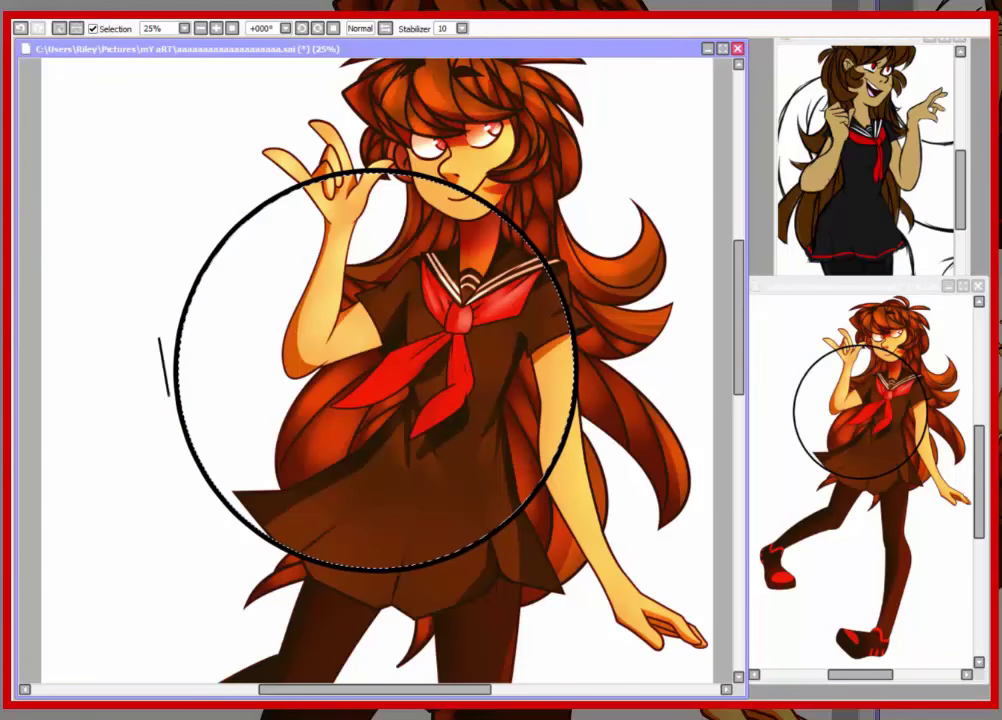
pyautogui.keyDown('shift'); pyautogui.click(626, 340); pyautogui.keyUp('shift')
pyautogui.click(158, 385)
pyautogui.keyDown('shift'); pyautogui.click(626, 385); pyautogui.keyUp('shift')
pyautogui.scroll(1, 380, 360)
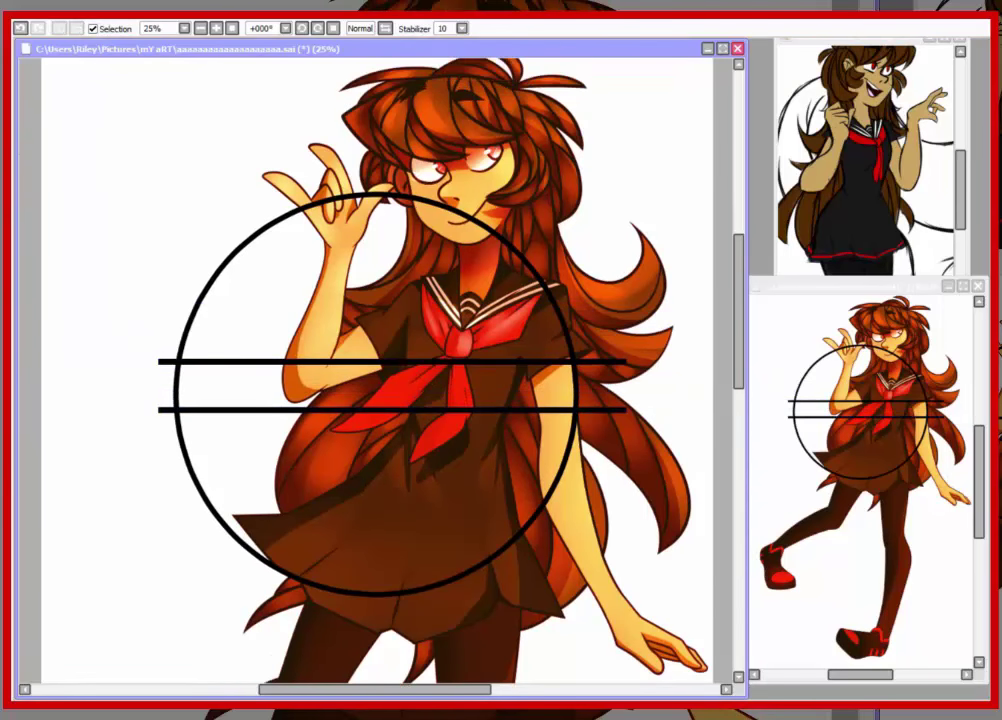
# Step: Thicken the two parallel lines across the large circle and clear their ends outside its outline
pyautogui.click(158, 382)
pyautogui.keyDown('shift'); pyautogui.click(626, 382); pyautogui.keyUp('shift')
pyautogui.hotkey('ctrl', 'z')
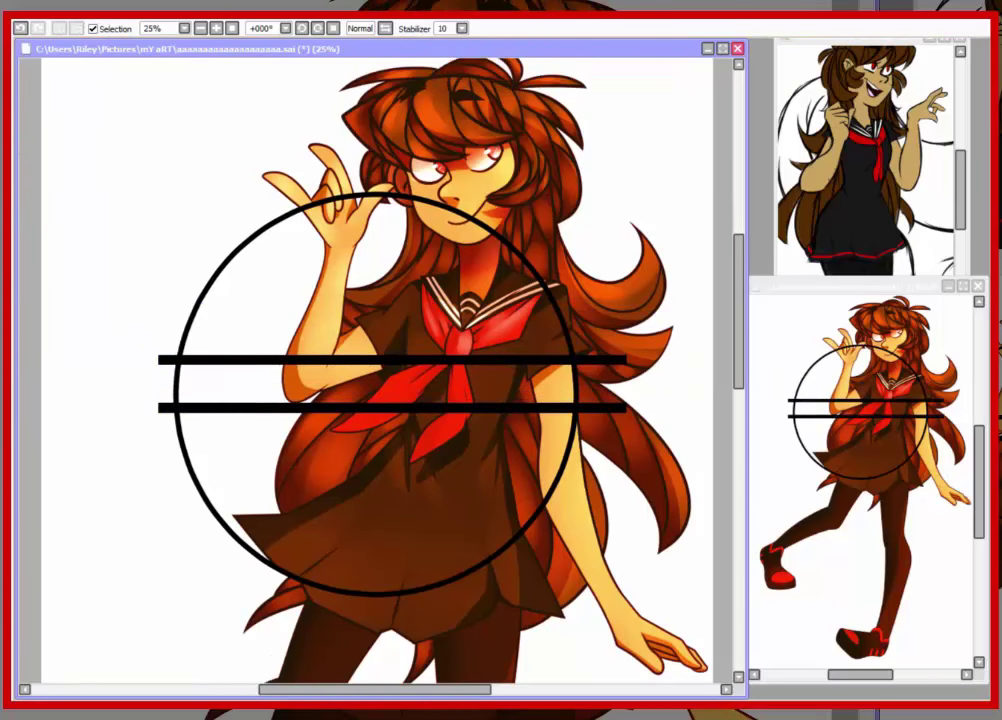
pyautogui.hotkey('ctrl', 'i')
pyautogui.press('Delete')
pyautogui.hotkey('ctrl', 'd')
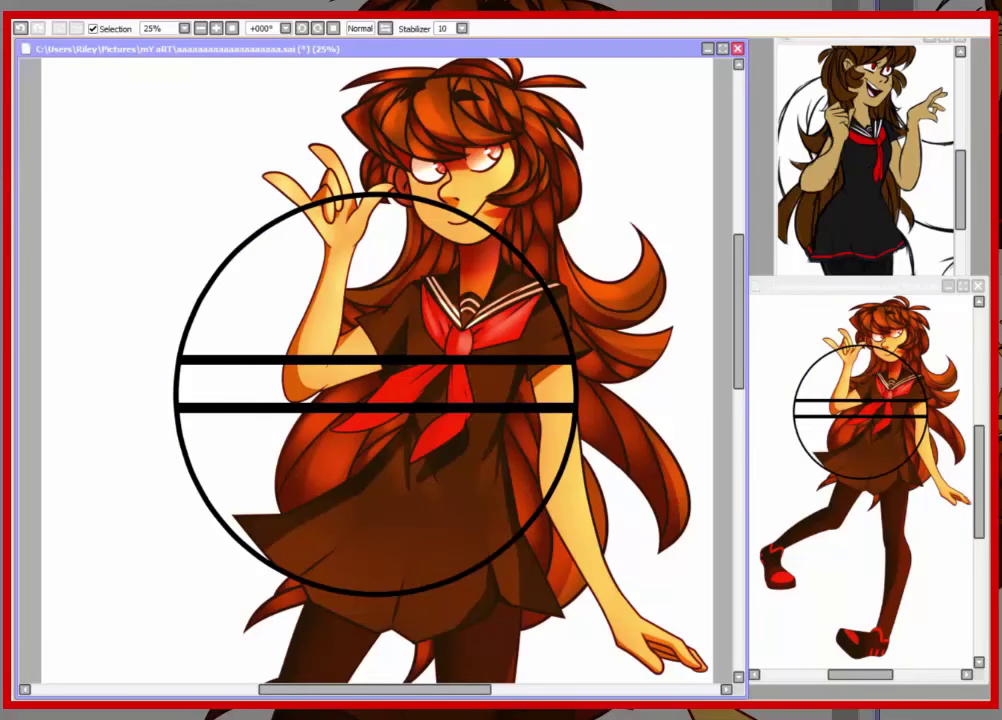
# Step: Draw a small black ring in the middle of the large circle and replace the two lines with one thick horizontal bar
pyautogui.press('Delete')
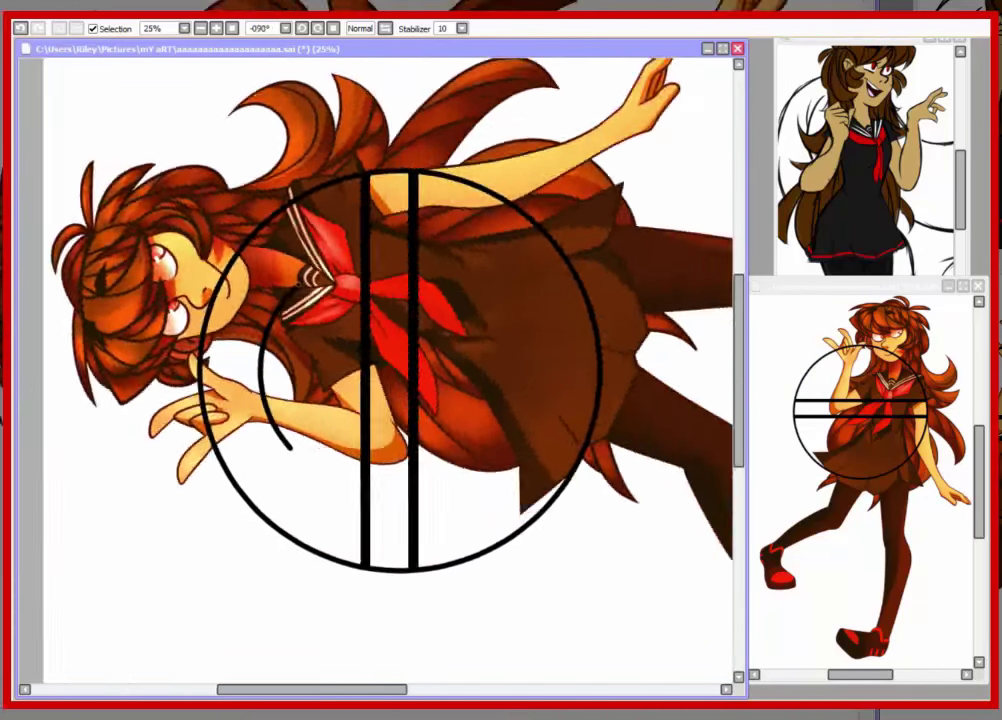
pyautogui.press('Home')
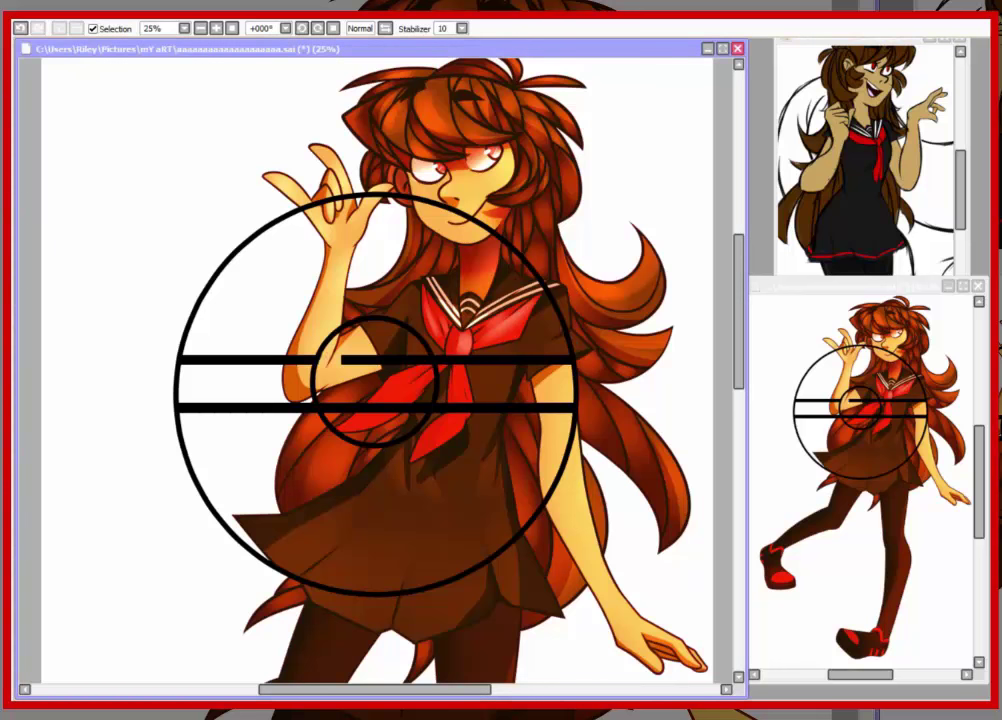
pyautogui.hotkey('ctrl', 'z')
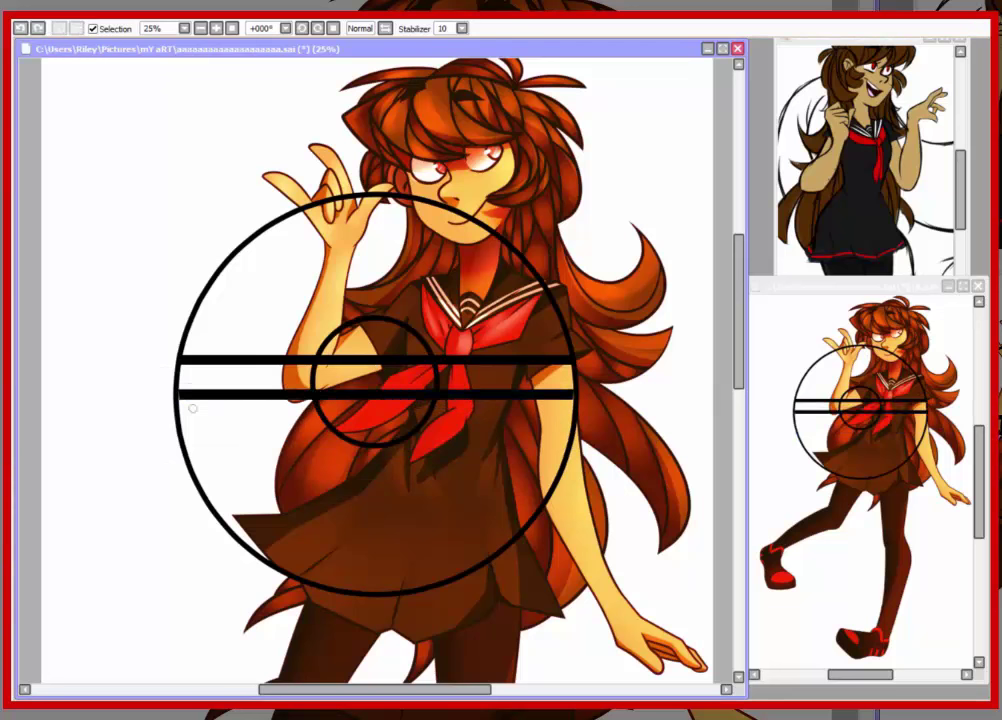
pyautogui.hotkey('ctrl', 'z')
pyautogui.moveTo(163, 389); pyautogui.dragTo(589, 389)
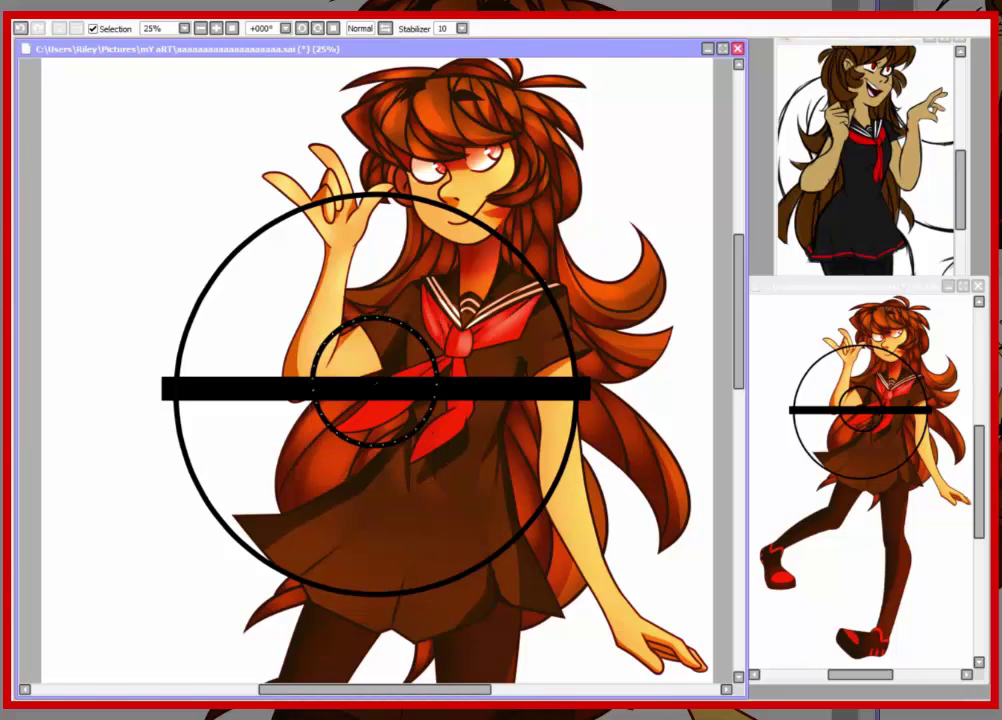
# Step: Thicken the small centre ring with enlarged copies until it forms a heavy black band
pyautogui.click(380, 366)
pyautogui.hotkey('ctrl', 't')
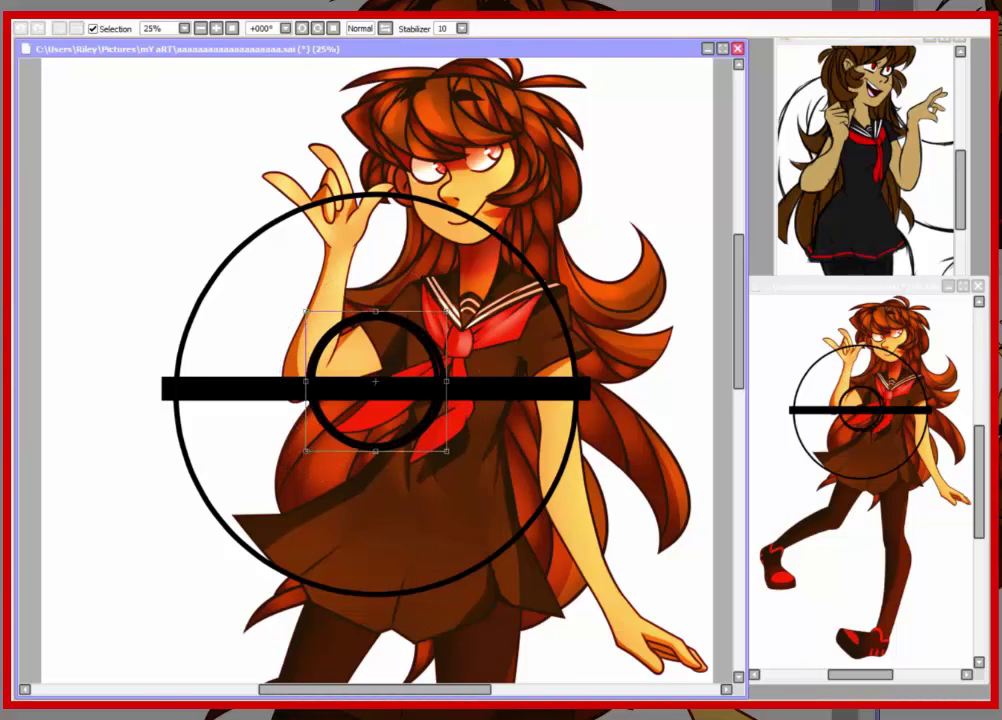
pyautogui.hotkey('ctrl', 'z')
pyautogui.hotkey('ctrl', 'y')
pyautogui.hotkey('ctrl', 'z')
pyautogui.hotkey('ctrl', 'y')
pyautogui.hotkey('ctrl', 'z')
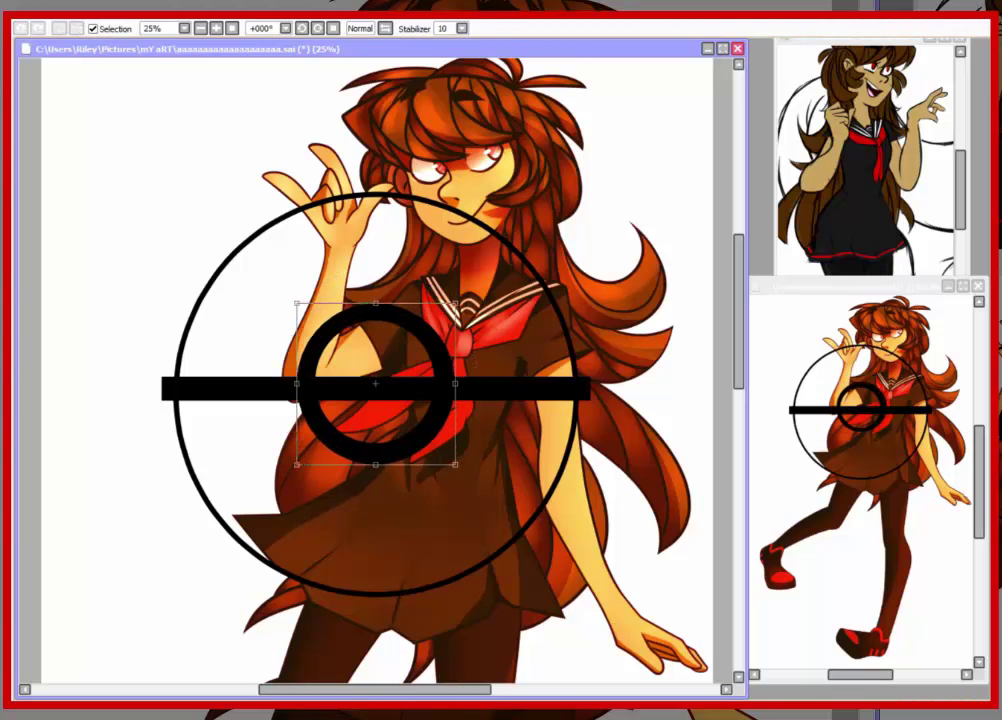
# Step: Clear the ends of the thick bar that stick out past the large circle and remove the selection
pyautogui.hotkey('ctrl', 'i')
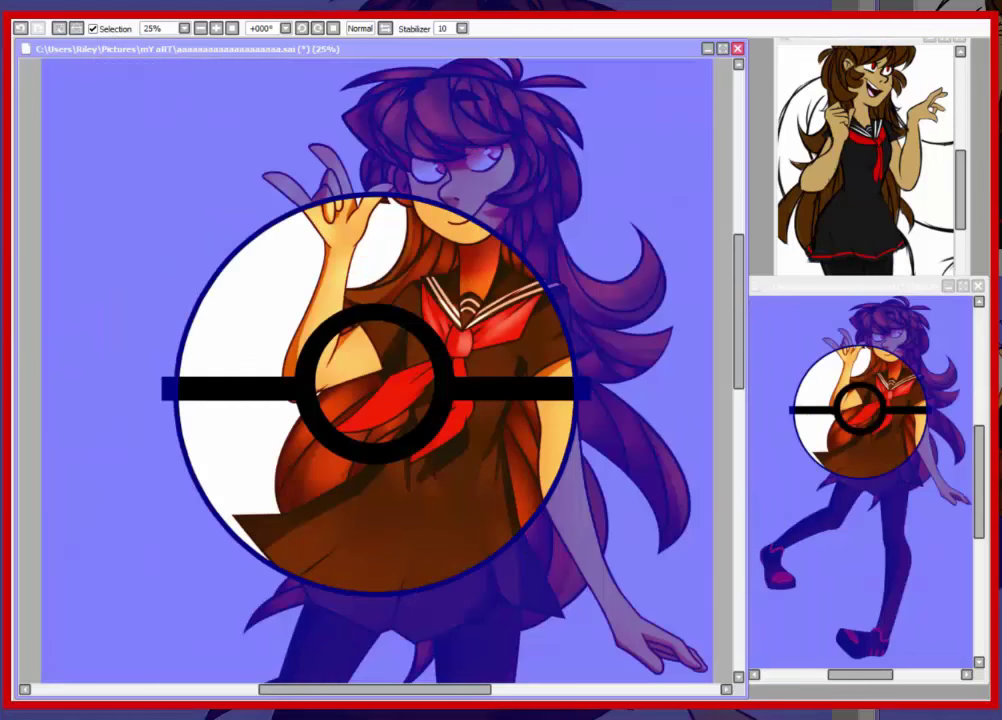
pyautogui.press('Delete')
pyautogui.hotkey('ctrl', 'd')
# Step: Add a solid black dot in the centre of the inner ring
pyautogui.moveTo(152, 183); pyautogui.dragTo(110, 339)
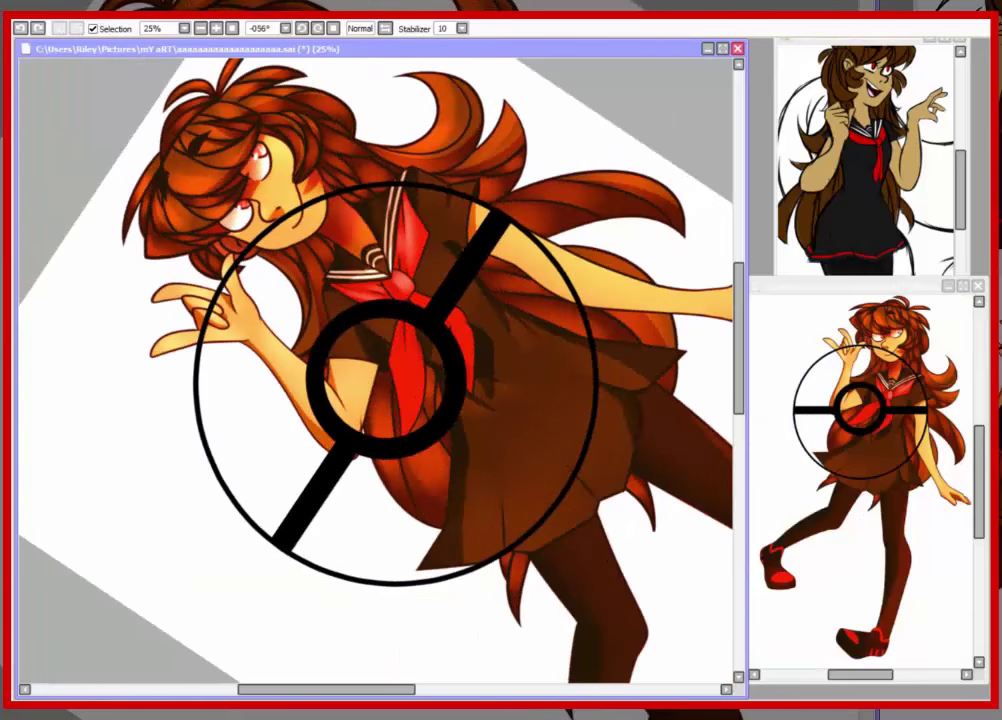
pyautogui.moveTo(149, 477); pyautogui.dragTo(230, 560)
pyautogui.press('Home')
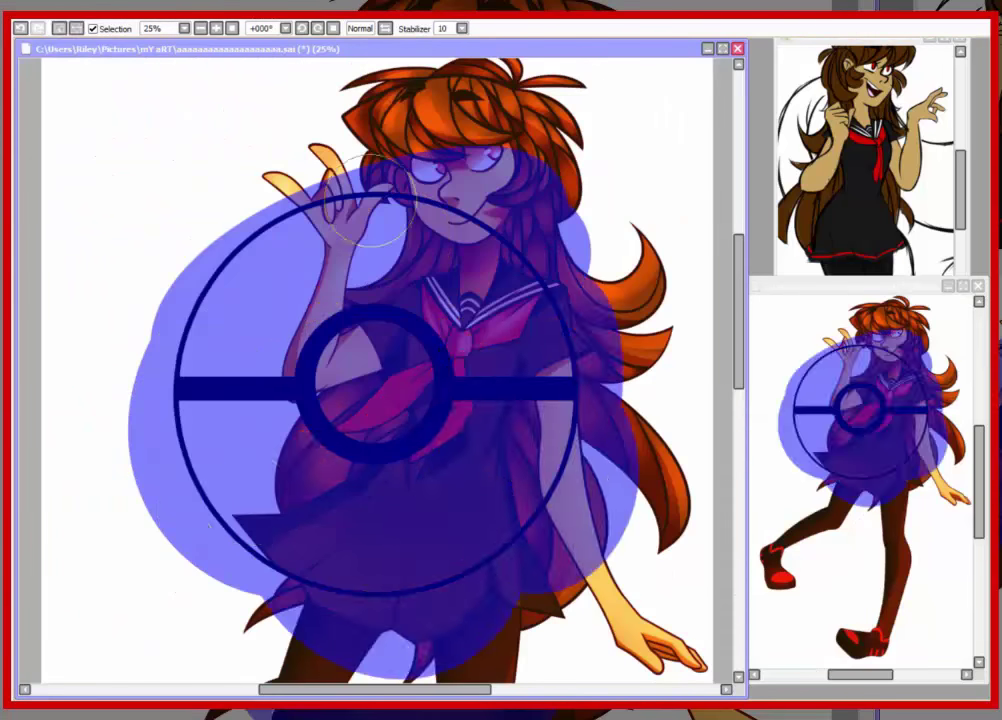
pyautogui.moveTo(537, 560); pyautogui.dragTo(376, 383)
pyautogui.press('Return')
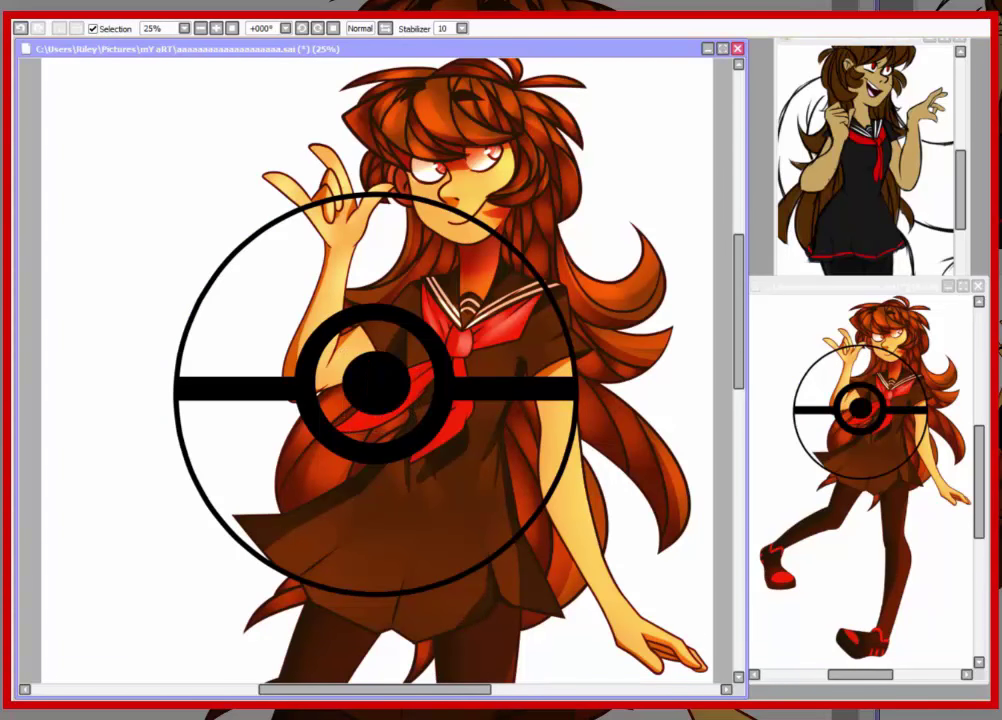
# Step: Colour the ball red above and white below, and shrink it into a chest badge tucked behind the scarf's tail
pyautogui.hotkey('ctrl', '-')
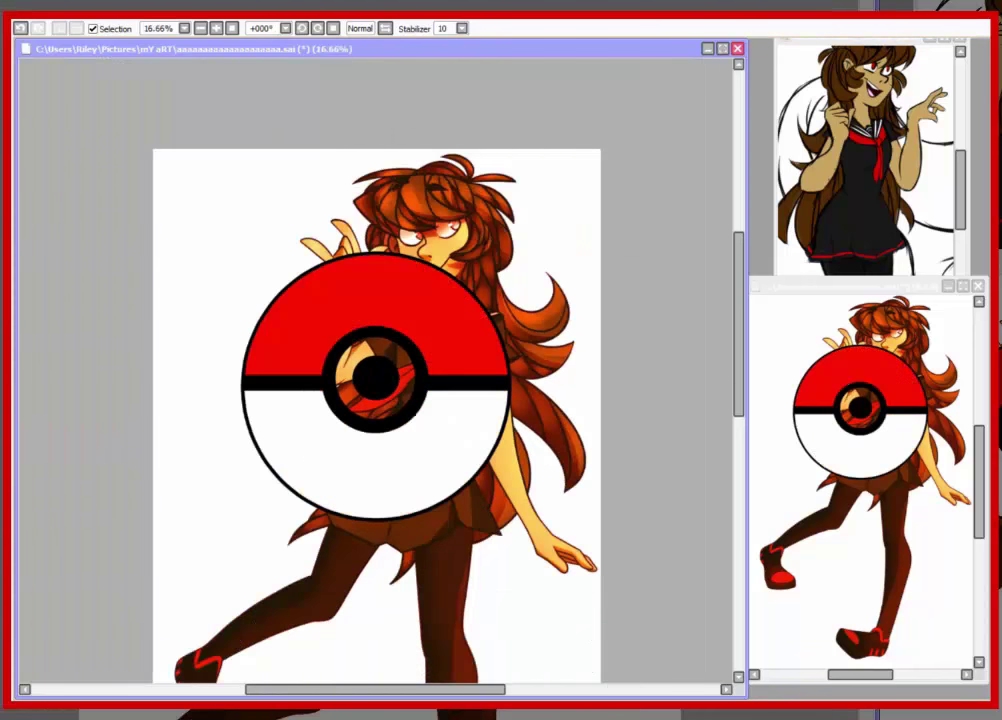
pyautogui.hotkey('ctrl', 't')
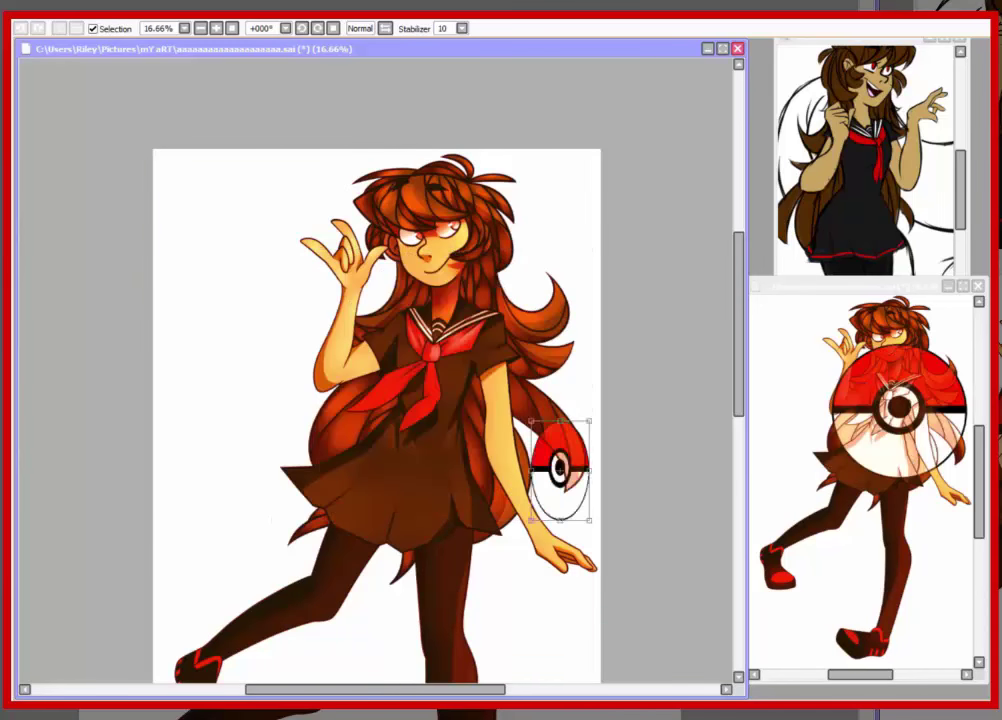
pyautogui.hotkey('ctrl', '+')
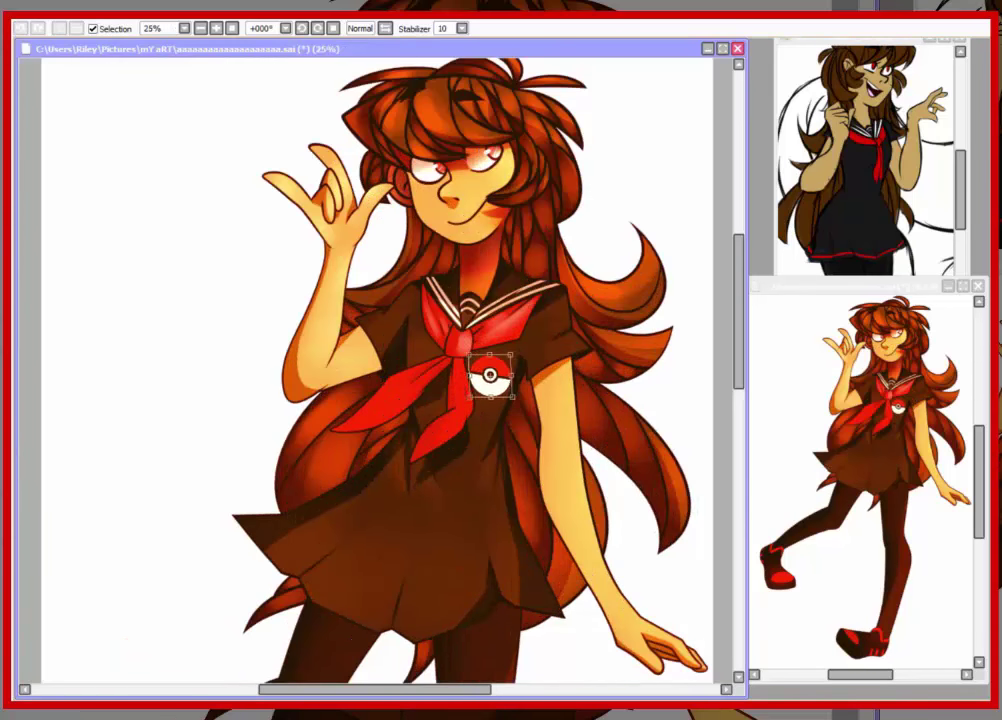
pyautogui.moveTo(483, 375); pyautogui.dragTo(488, 370)
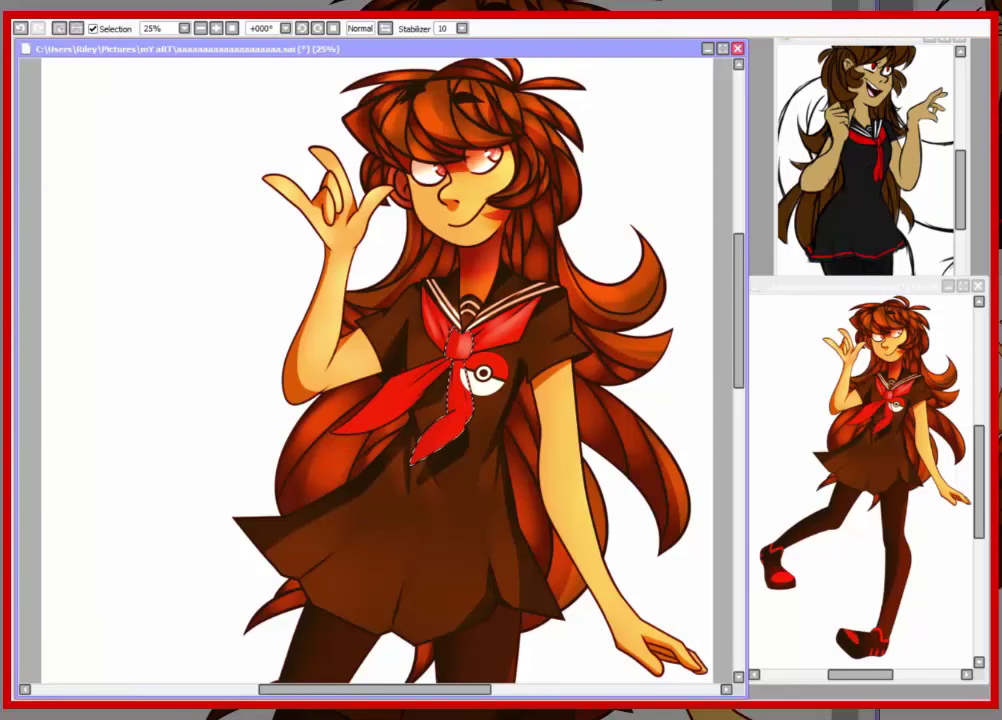
pyautogui.hotkey('ctrl', '-')
pyautogui.hotkey('ctrl', '-')
# Step: Fade the finished figure and open the Eevee picture as a reference beside the canvas
pyautogui.hotkey('alt', 'Tab')
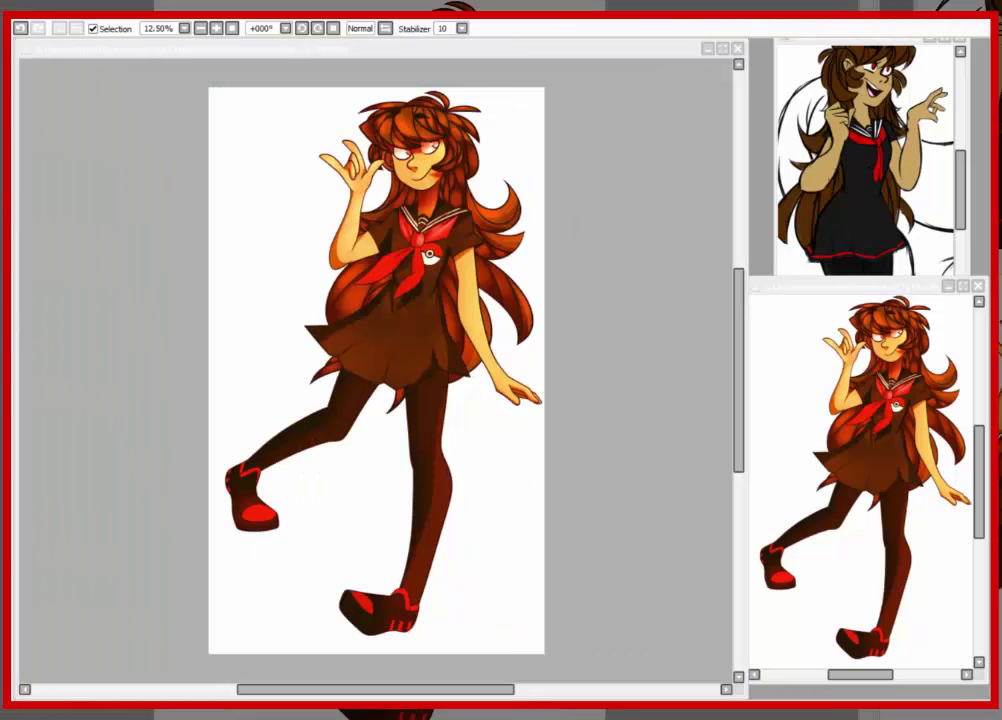
pyautogui.hotkey('ctrl', '+')
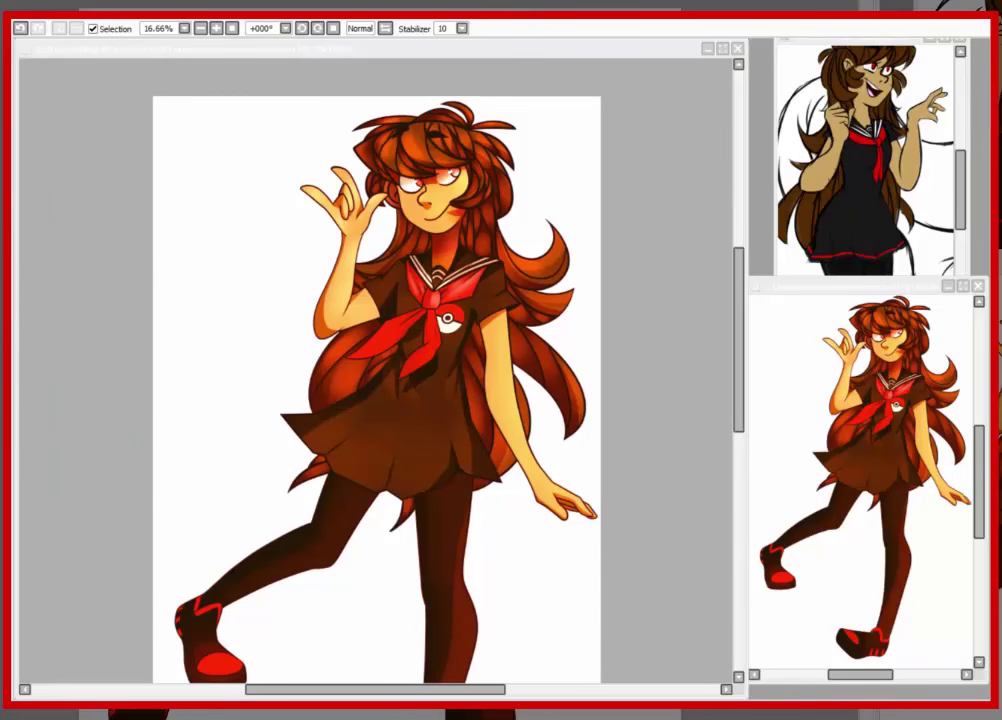
pyautogui.scroll(-2, 376, 370)
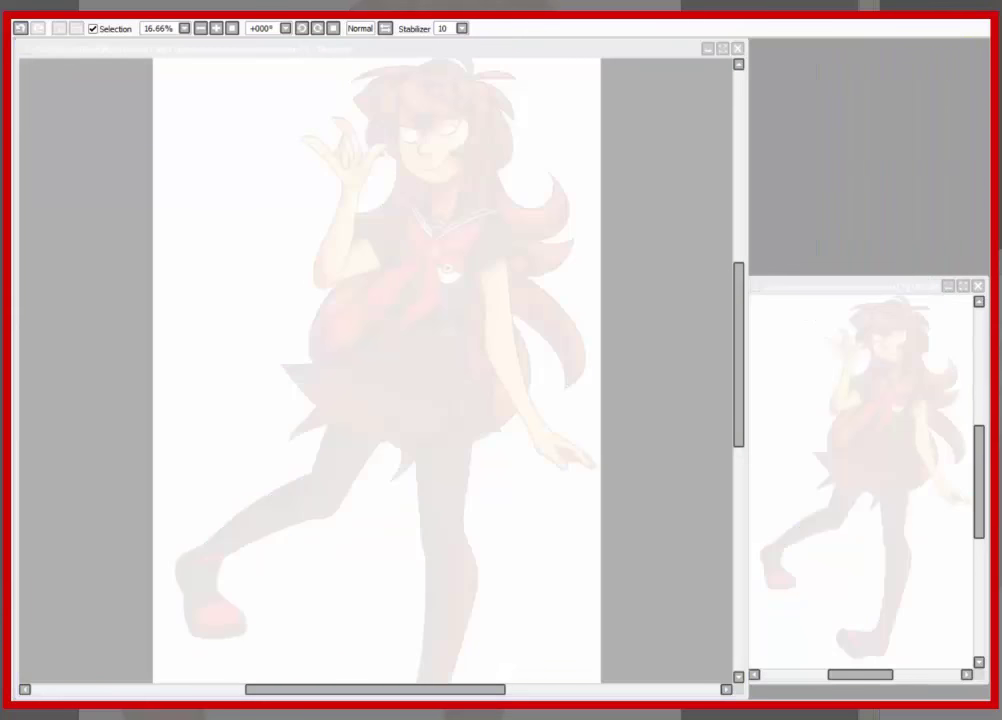
pyautogui.hotkey('alt', 'Tab')
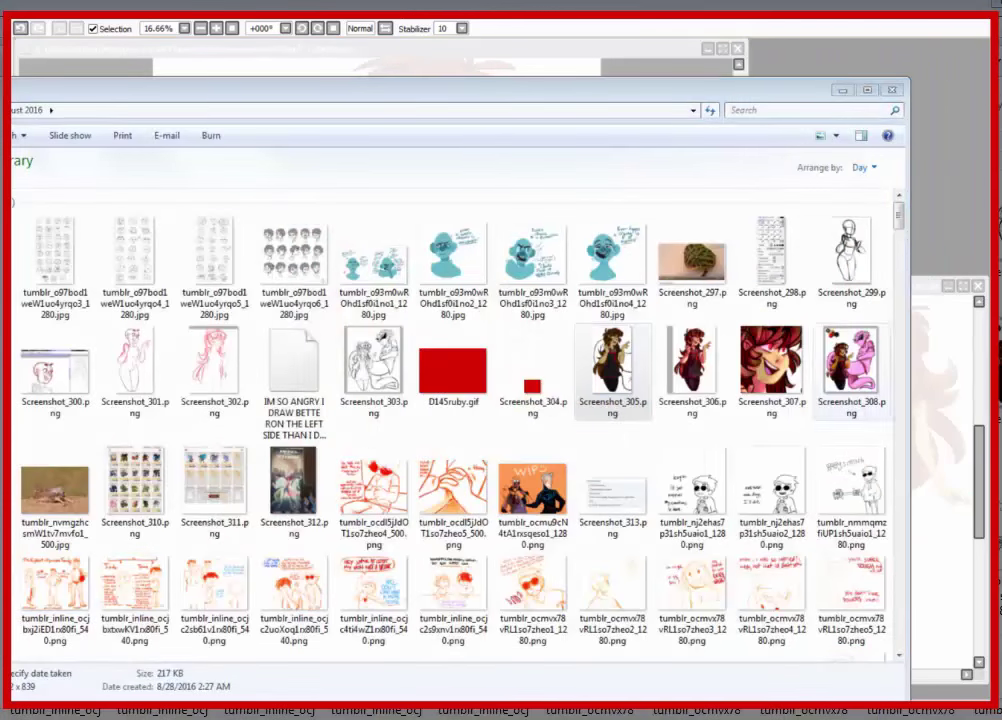
pyautogui.press('End')
pyautogui.press('Return')
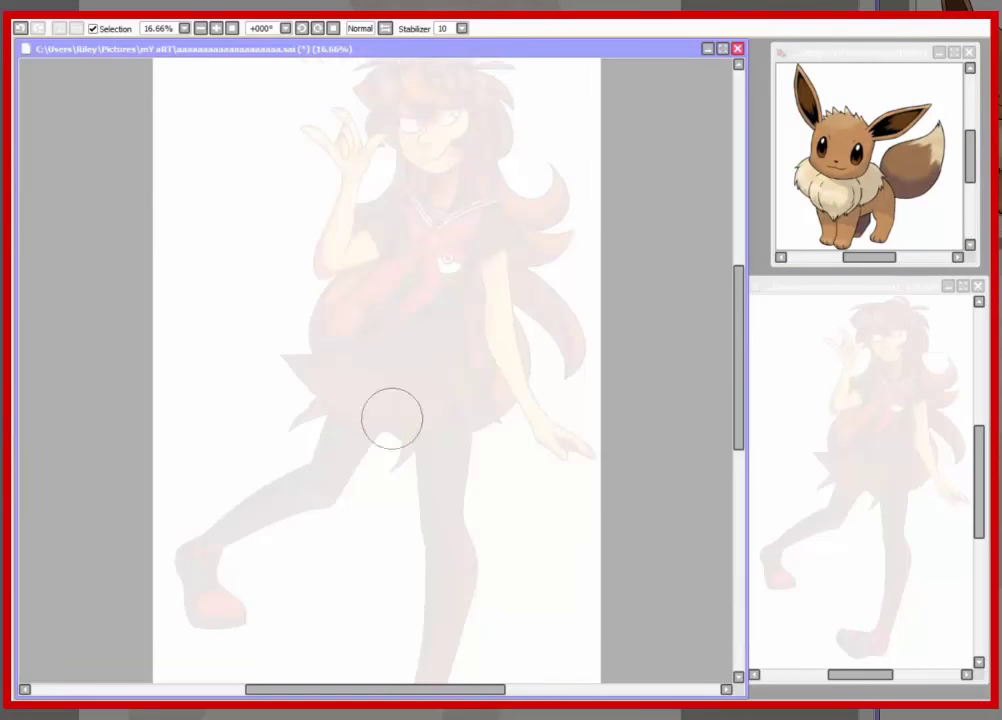
# Step: Sketch the Eevee's round head with crossed face guidelines in brown beside the girl's lower legs
pyautogui.scroll(-1, 376, 370)
pyautogui.moveTo(380, 380); pyautogui.dragTo(336, 459)
pyautogui.hotkey('ctrl', 'z')
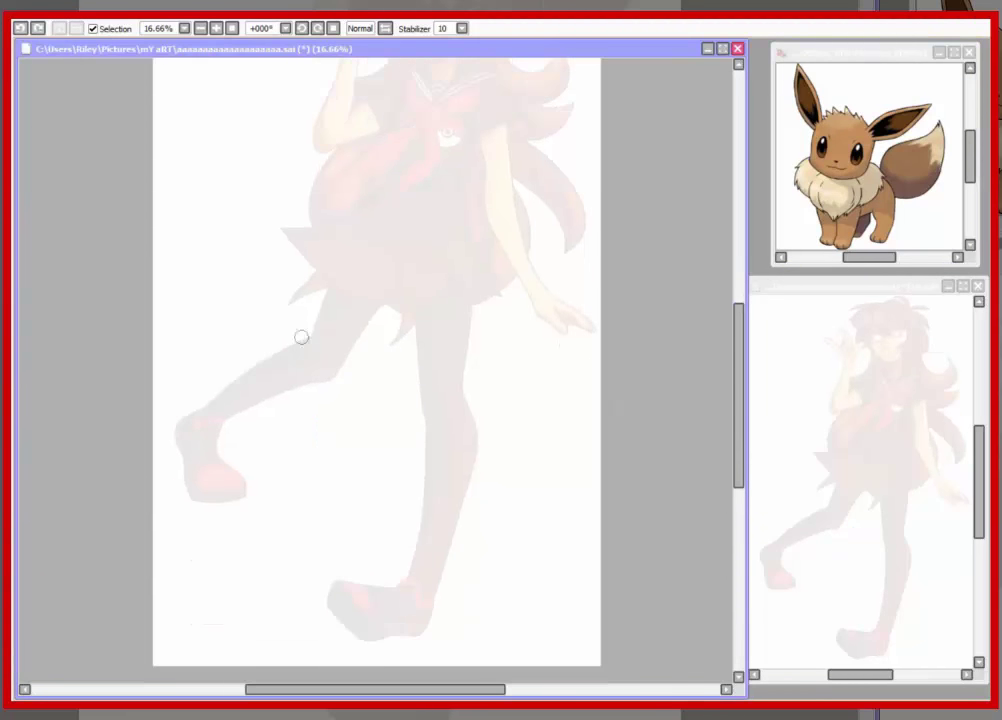
pyautogui.moveTo(283, 424)
pyautogui.mouseDown()
pyautogui.moveTo(258, 527)
pyautogui.moveTo(330, 458)
pyautogui.mouseUp()
pyautogui.moveTo(340, 515)
pyautogui.mouseDown()
pyautogui.moveTo(347, 545)
pyautogui.moveTo(268, 604)
pyautogui.mouseUp()
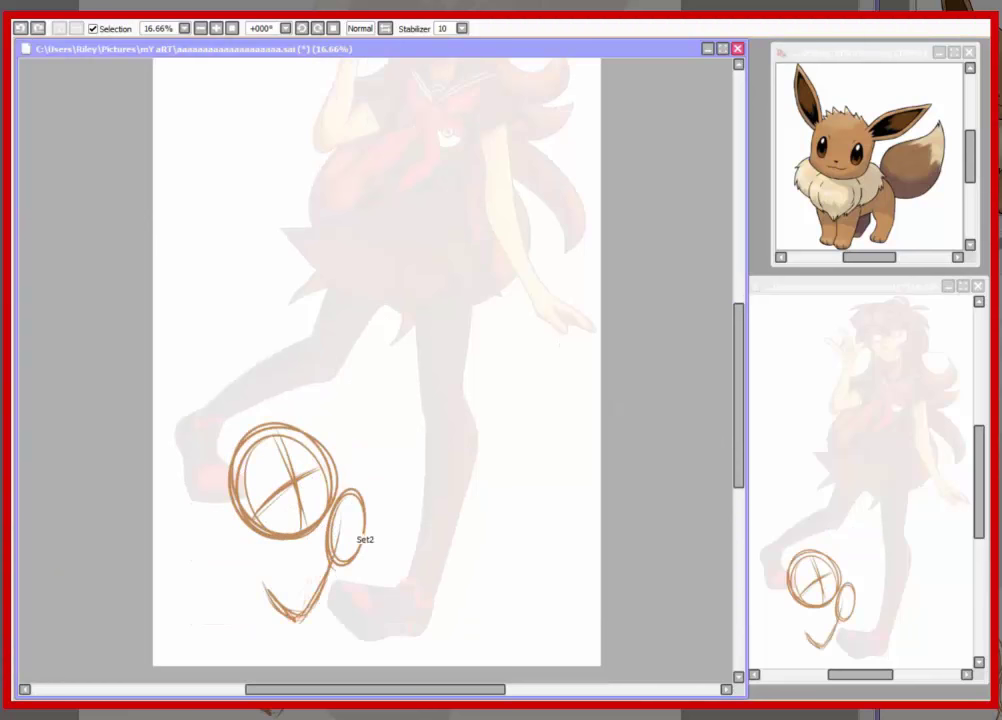
pyautogui.hotkey('ctrl', 'z')
pyautogui.hotkey('ctrl', 'z')
# Step: Sketch the Eevee's chest oval, its planted front leg and the belly line
pyautogui.moveTo(284, 535); pyautogui.dragTo(305, 556)
pyautogui.moveTo(355, 500)
pyautogui.mouseDown()
pyautogui.moveTo(300, 655)
pyautogui.moveTo(330, 650)
pyautogui.mouseUp()
pyautogui.moveTo(317, 558); pyautogui.dragTo(412, 523)
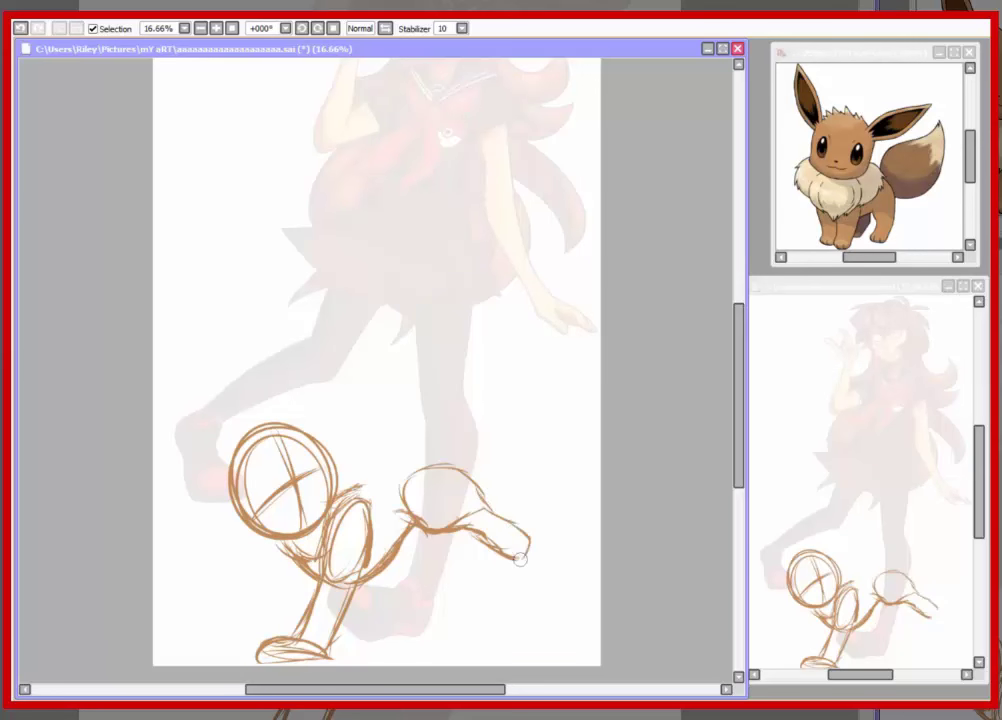
# Step: Redraw the Eevee's haunch as a longer, flatter oval and sketch the other front leg reaching forward
pyautogui.moveTo(513, 524); pyautogui.dragTo(430, 530)
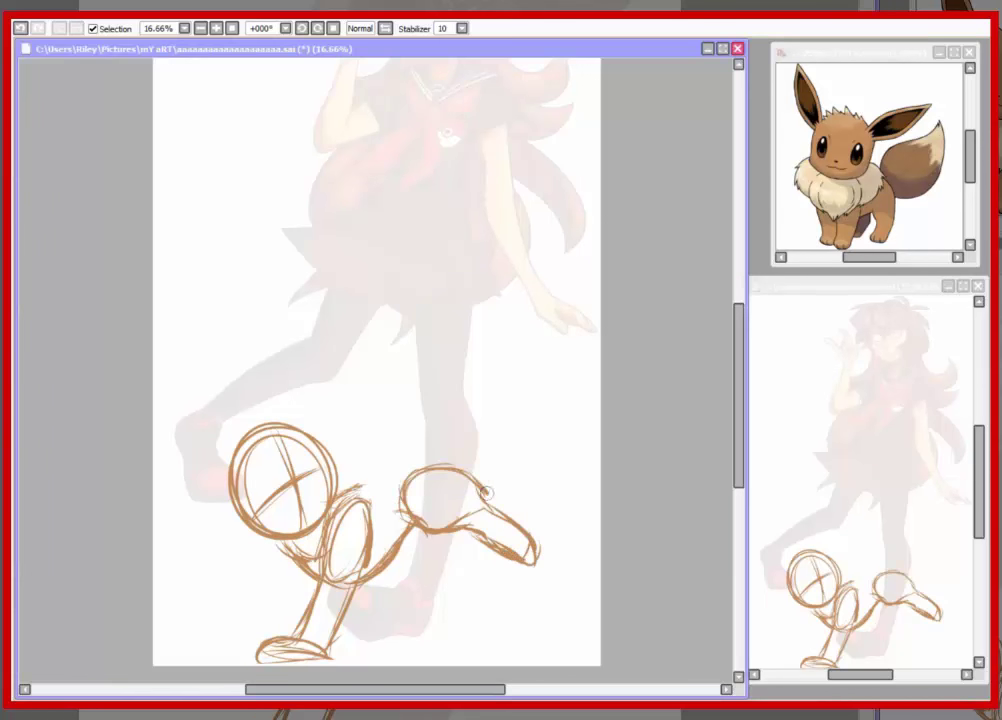
pyautogui.hotkey('ctrl', 'z')
pyautogui.hotkey('ctrl', 'z')
pyautogui.moveTo(387, 508); pyautogui.dragTo(477, 489)
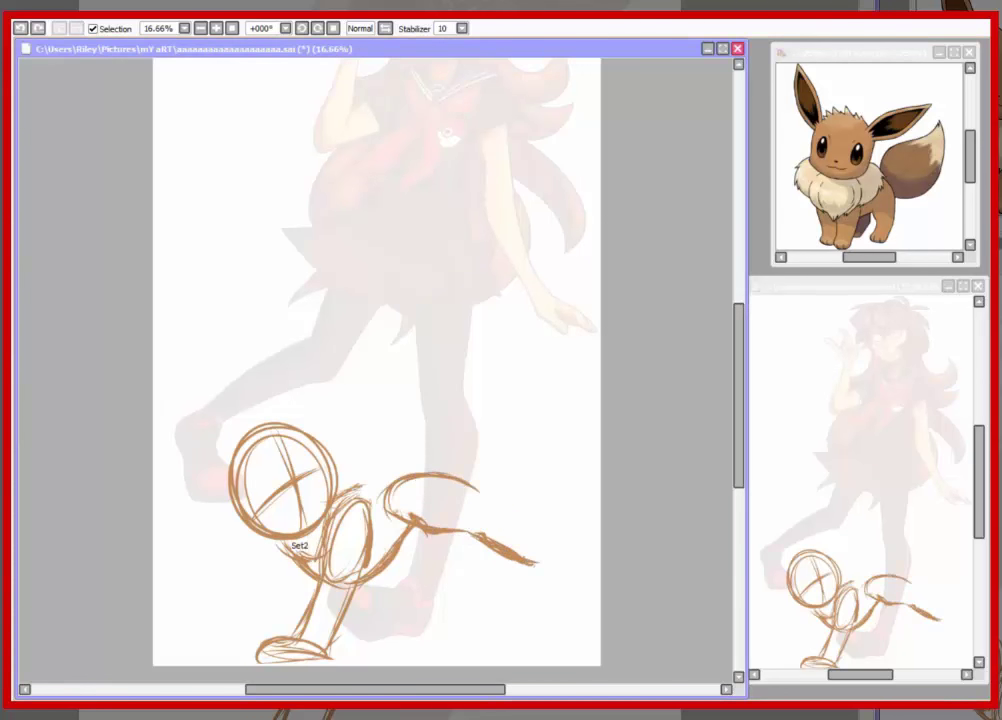
pyautogui.moveTo(204, 578); pyautogui.dragTo(238, 606)
pyautogui.moveTo(470, 486); pyautogui.dragTo(496, 504)
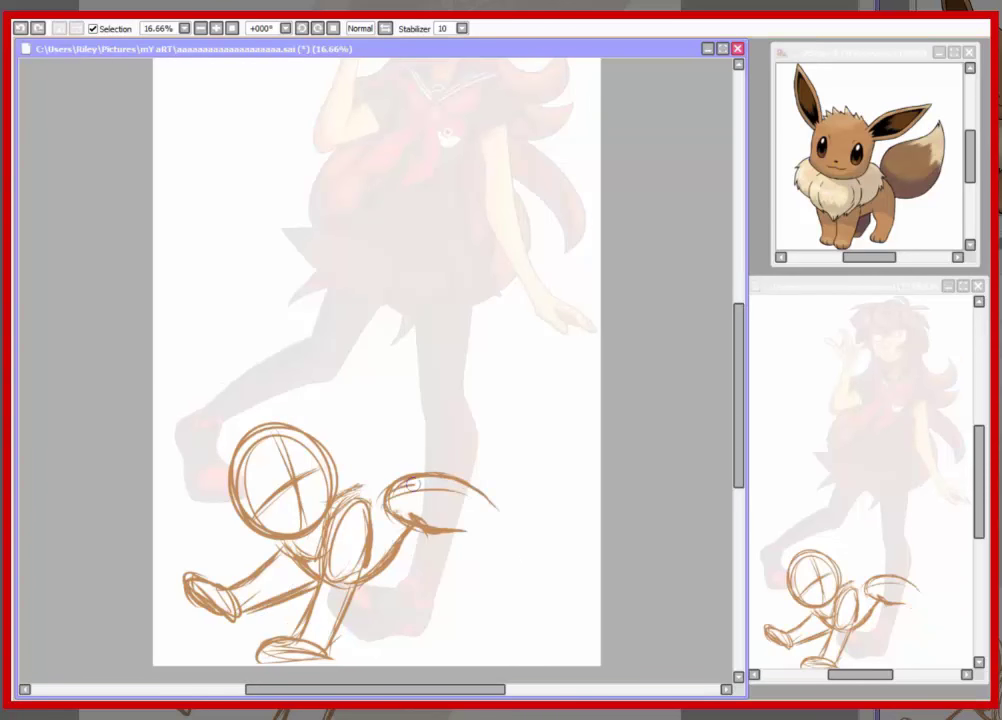
pyautogui.moveTo(411, 485); pyautogui.dragTo(490, 496)
# Step: Sketch the Eevee's outstretched hind legs, back, large bushy tail and pointed ears
pyautogui.scroll(-2, 565, 413)
pyautogui.moveTo(490, 427); pyautogui.dragTo(540, 441)
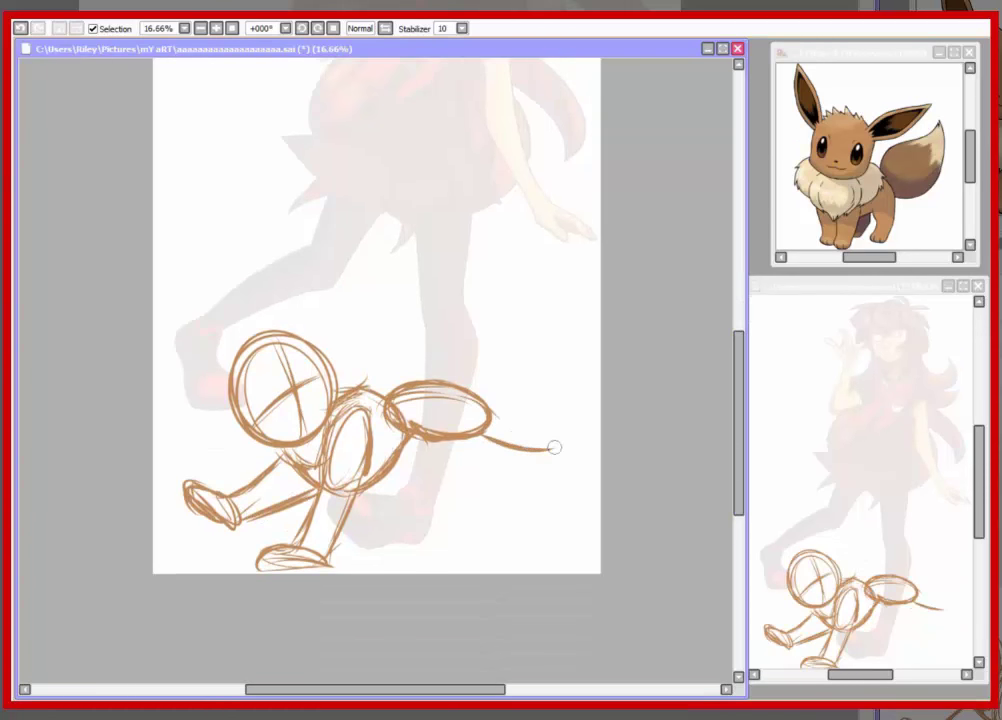
pyautogui.scroll(1, 469, 249)
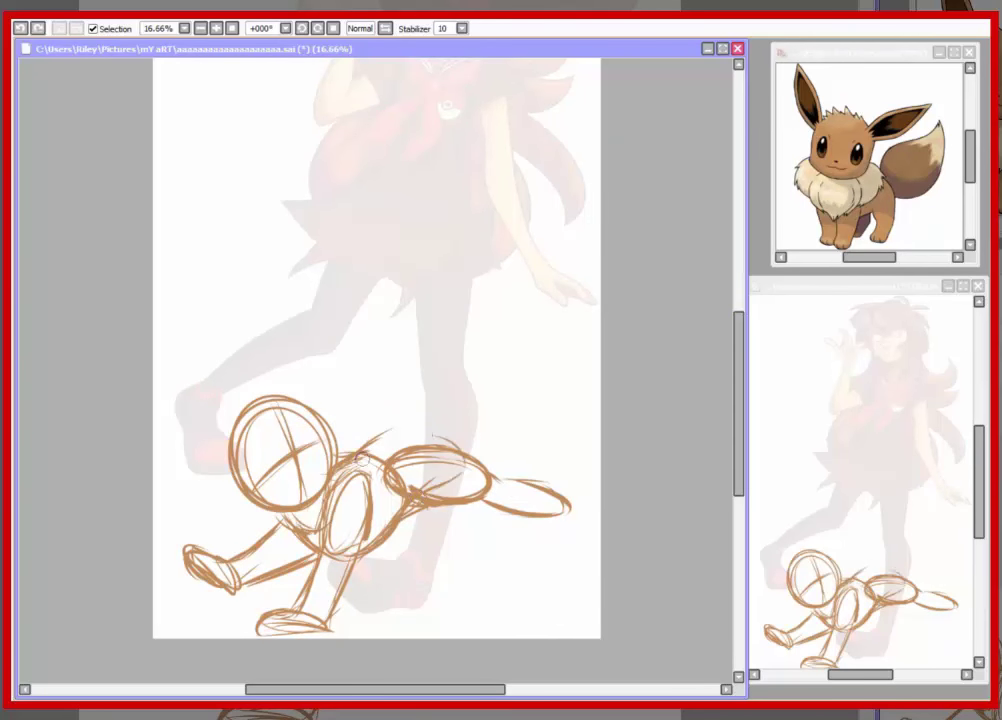
pyautogui.moveTo(363, 458)
pyautogui.mouseDown()
pyautogui.moveTo(434, 432)
pyautogui.moveTo(543, 366)
pyautogui.moveTo(580, 400)
pyautogui.mouseUp()
pyautogui.moveTo(400, 425); pyautogui.dragTo(560, 395)
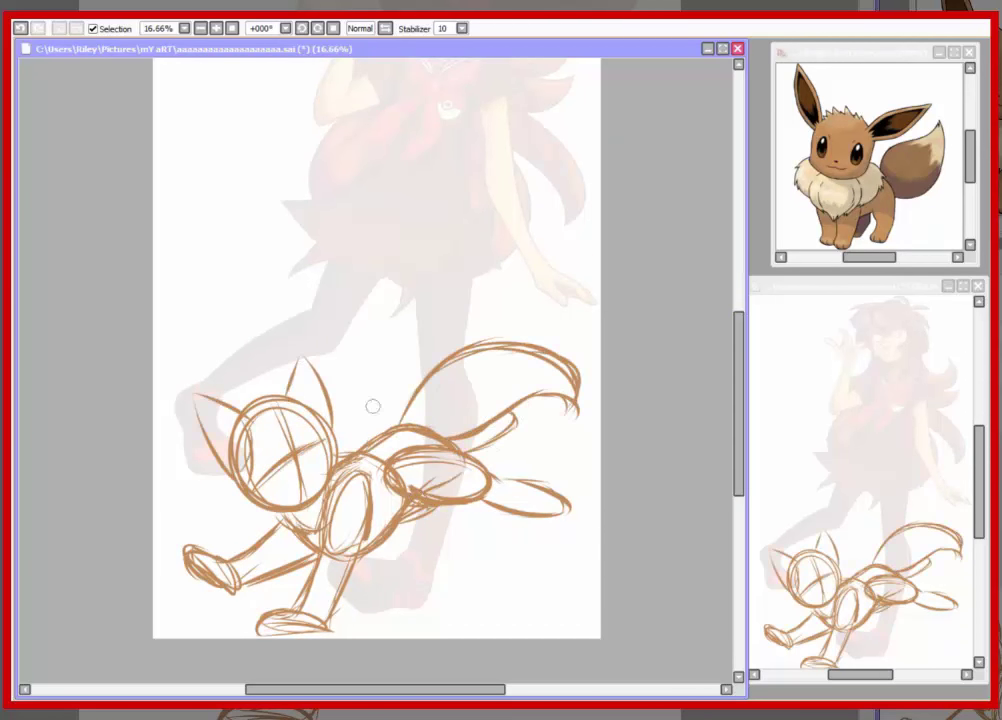
# Step: Scale the Eevee sketch down slightly, move it towards the canvas's left edge, fade it and hide the girl
pyautogui.hotkey('ctrl', 't')
pyautogui.moveTo(372, 406); pyautogui.dragTo(335, 425)
pyautogui.press('Return')
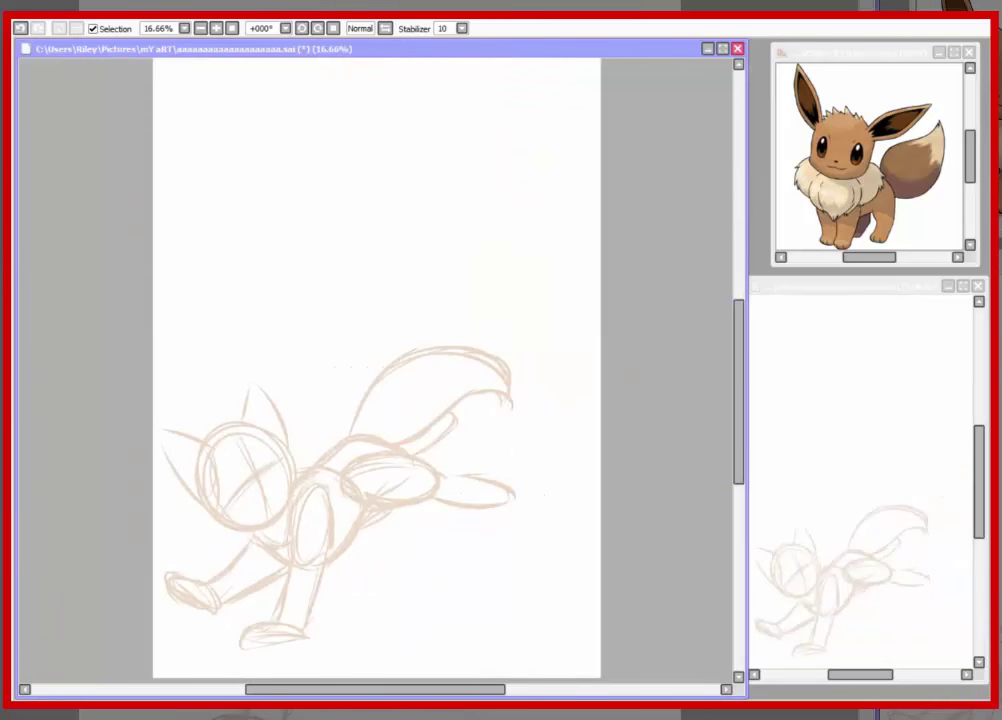
# Step: Draw the Eevee's nose, open mouth and pointed cheek fur in darker brown over the faded sketch
pyautogui.hotkey('ctrl', '+')
pyautogui.hotkey('ctrl', '+')
pyautogui.hotkey('ctrl', '-')
pyautogui.hotkey('ctrl', '+')
pyautogui.press('h')
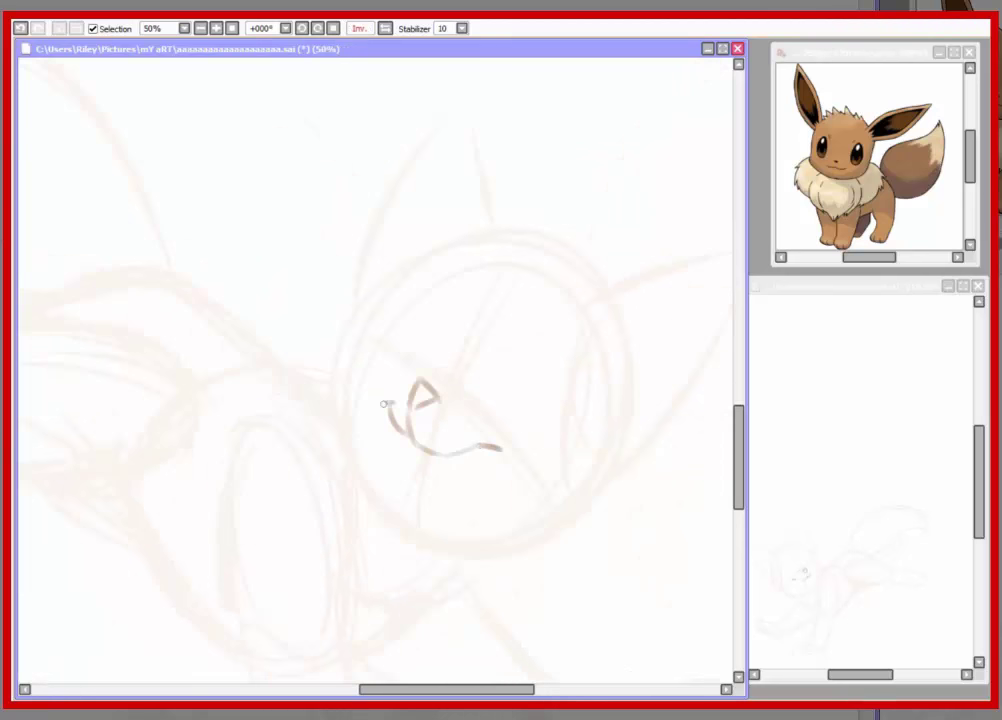
pyautogui.press('h')
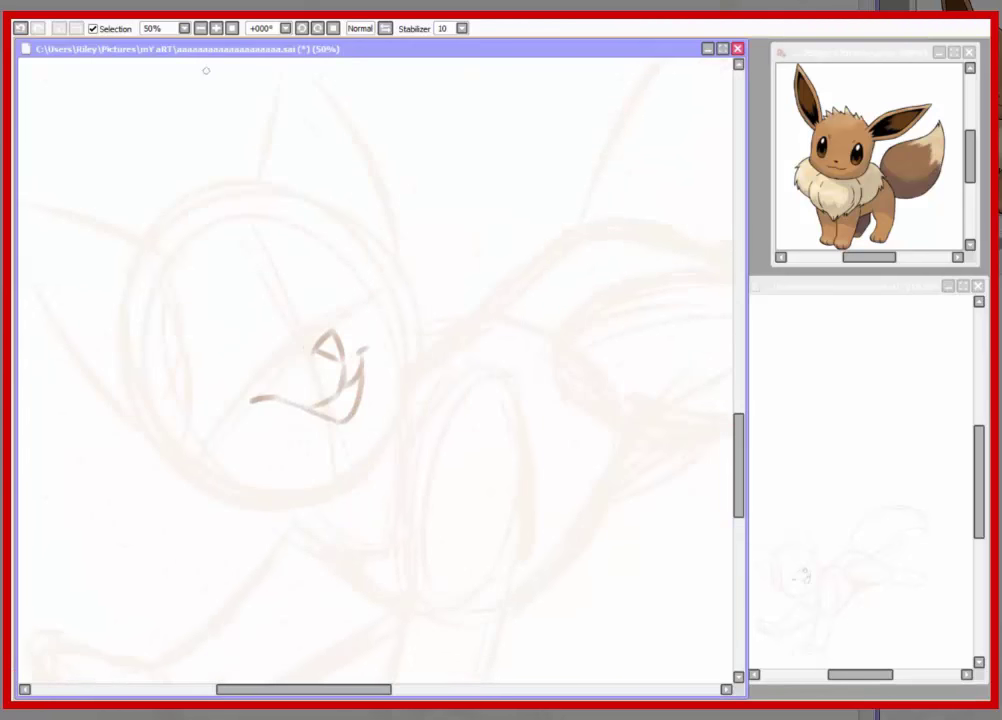
pyautogui.moveTo(197, 399); pyautogui.dragTo(157, 451)
pyautogui.moveTo(216, 479); pyautogui.dragTo(220, 470)
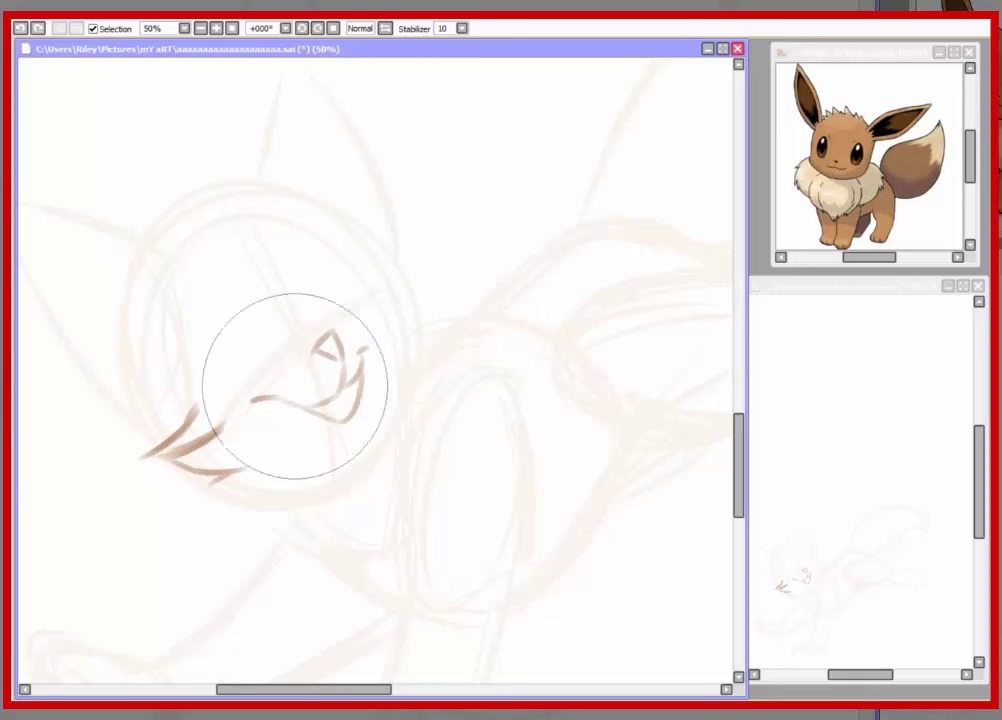
# Step: Draw the Eevee's near front leg with jagged shoulder fur and a toed paw in darker brown over the faded sketch
pyautogui.hotkey('ctrl', 't')
pyautogui.press('Return')
pyautogui.press('-')
pyautogui.moveTo(435, 295); pyautogui.dragTo(410, 436)
pyautogui.moveTo(474, 323); pyautogui.dragTo(494, 364)
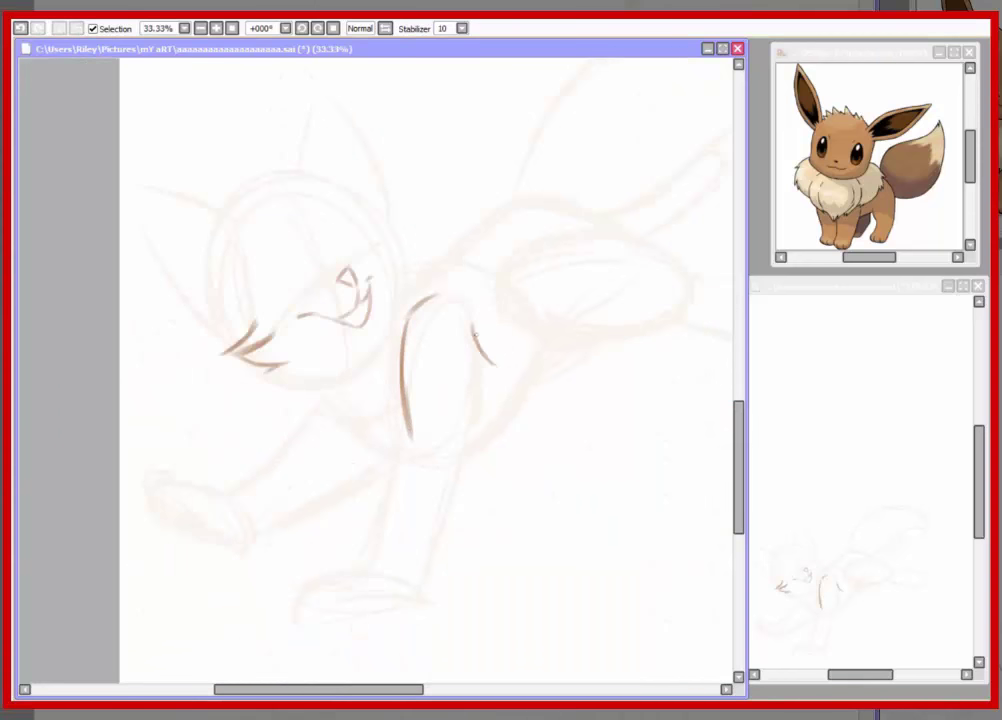
pyautogui.moveTo(408, 436); pyautogui.dragTo(378, 568)
pyautogui.moveTo(482, 398)
pyautogui.mouseDown()
pyautogui.moveTo(425, 582)
pyautogui.moveTo(310, 603)
pyautogui.moveTo(420, 594)
pyautogui.moveTo(425, 580)
pyautogui.mouseUp()
pyautogui.moveTo(362, 578); pyautogui.dragTo(362, 610)
pyautogui.moveTo(388, 580); pyautogui.dragTo(386, 612)
# Step: Draw the Eevee's jawline, pointed chest fur and the fur tuft where the neck meets the shoulder
pyautogui.hscroll(2, 391, 390)
pyautogui.moveTo(356, 352); pyautogui.dragTo(255, 382)
pyautogui.moveTo(262, 384)
pyautogui.mouseDown()
pyautogui.moveTo(266, 428)
pyautogui.moveTo(280, 430)
pyautogui.mouseUp()
pyautogui.moveTo(283, 390); pyautogui.dragTo(350, 470)
pyautogui.moveTo(366, 316); pyautogui.dragTo(400, 274)
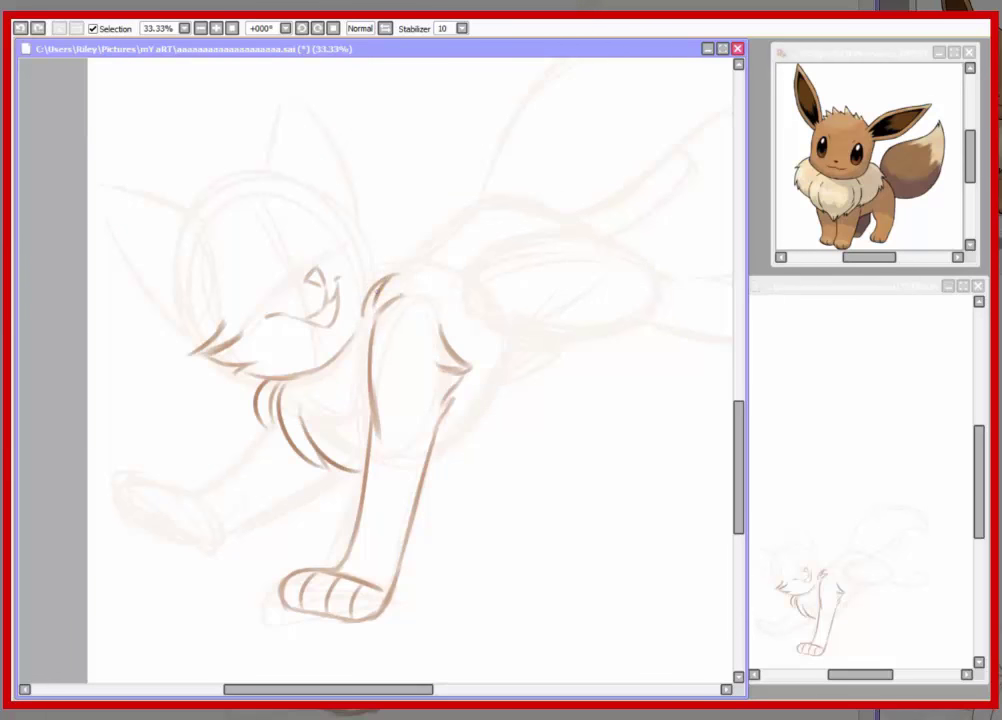
# Step: Draw the Eevee's haunch with rump fur and the near hind leg stretched out behind
pyautogui.scroll(3, 316, 383)
pyautogui.hscroll(5, 326, 528)
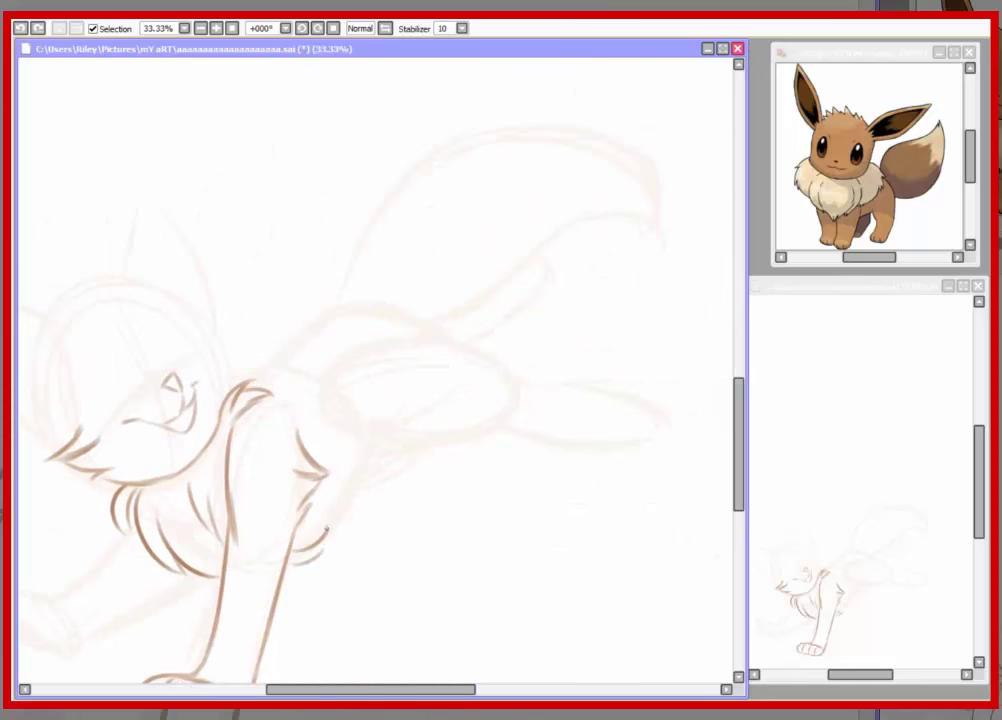
pyautogui.moveTo(352, 442); pyautogui.dragTo(655, 440)
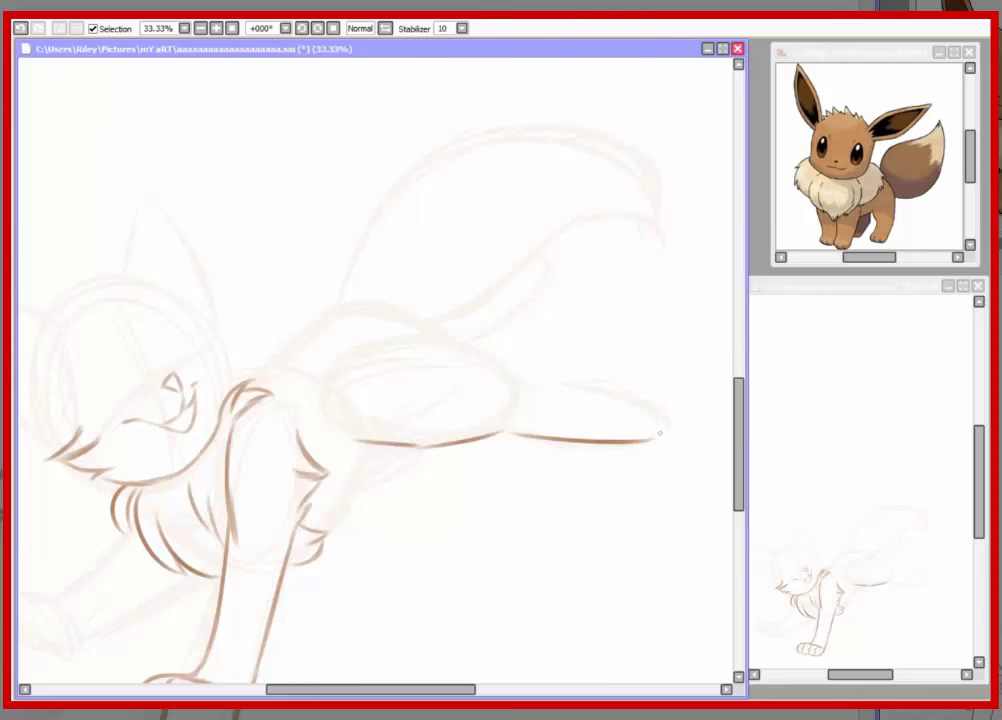
pyautogui.moveTo(420, 328)
pyautogui.mouseDown()
pyautogui.moveTo(510, 368)
pyautogui.moveTo(700, 400)
pyautogui.mouseUp()
pyautogui.scroll(-3, 337, 428)
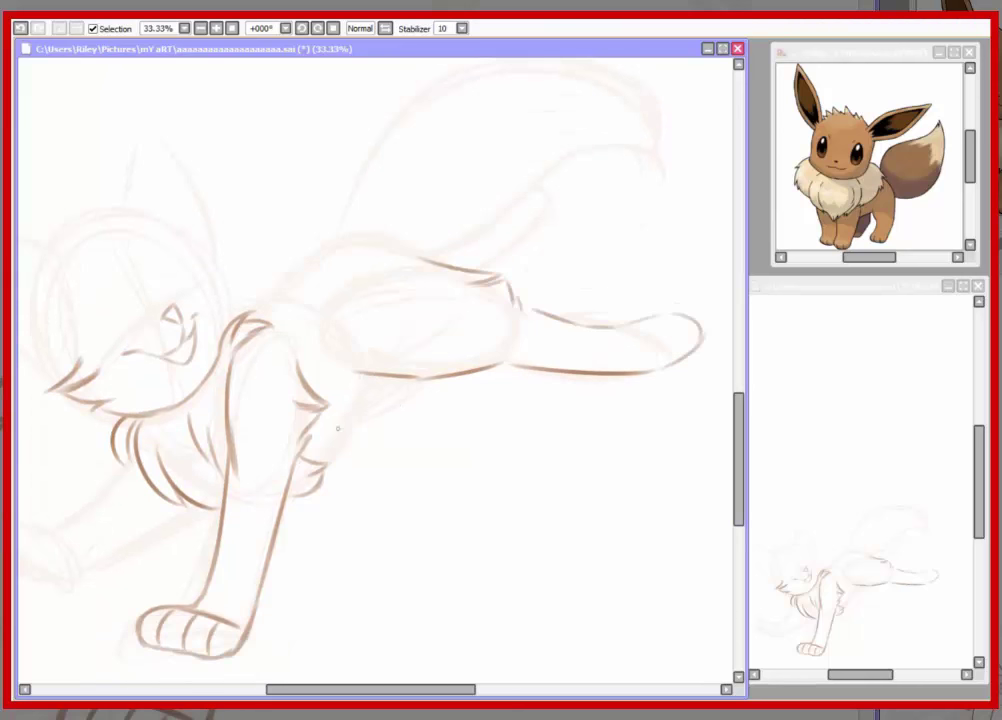
# Step: Draw the Eevee's back, large curved tail, forward-reaching front leg and far hind leg over the faded sketch
pyautogui.scroll(4, 324, 461)
pyautogui.moveTo(341, 320)
pyautogui.mouseDown()
pyautogui.moveTo(378, 222)
pyautogui.moveTo(680, 218)
pyautogui.moveTo(487, 349)
pyautogui.moveTo(523, 247)
pyautogui.moveTo(613, 212)
pyautogui.mouseUp()
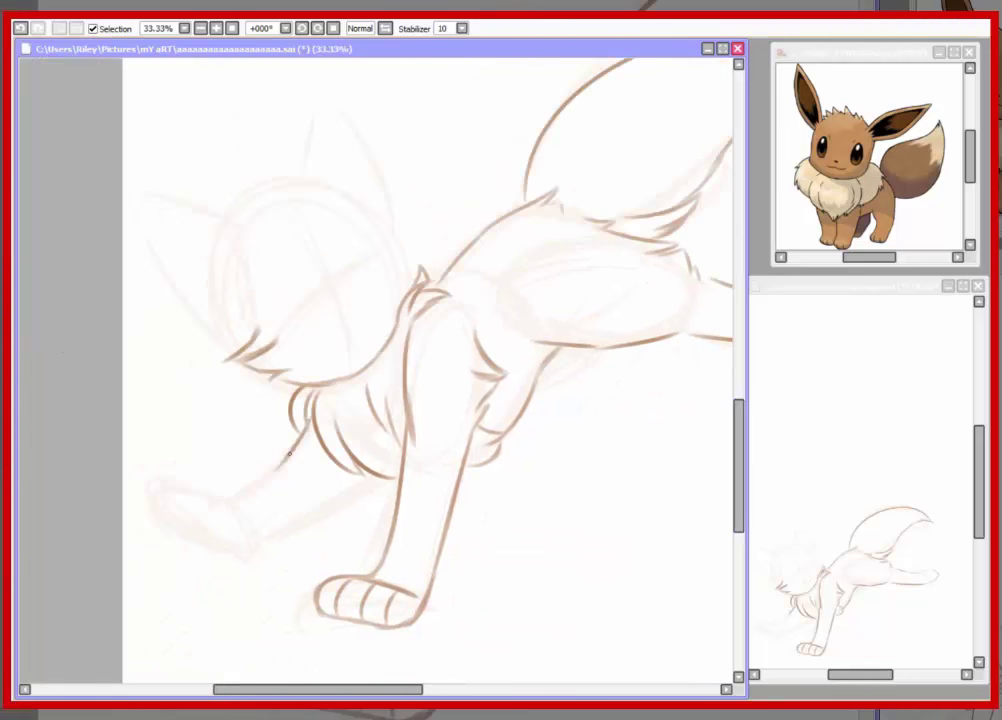
pyautogui.moveTo(219, 366)
pyautogui.mouseDown()
pyautogui.moveTo(130, 398)
pyautogui.moveTo(182, 429)
pyautogui.moveTo(306, 380)
pyautogui.mouseUp()
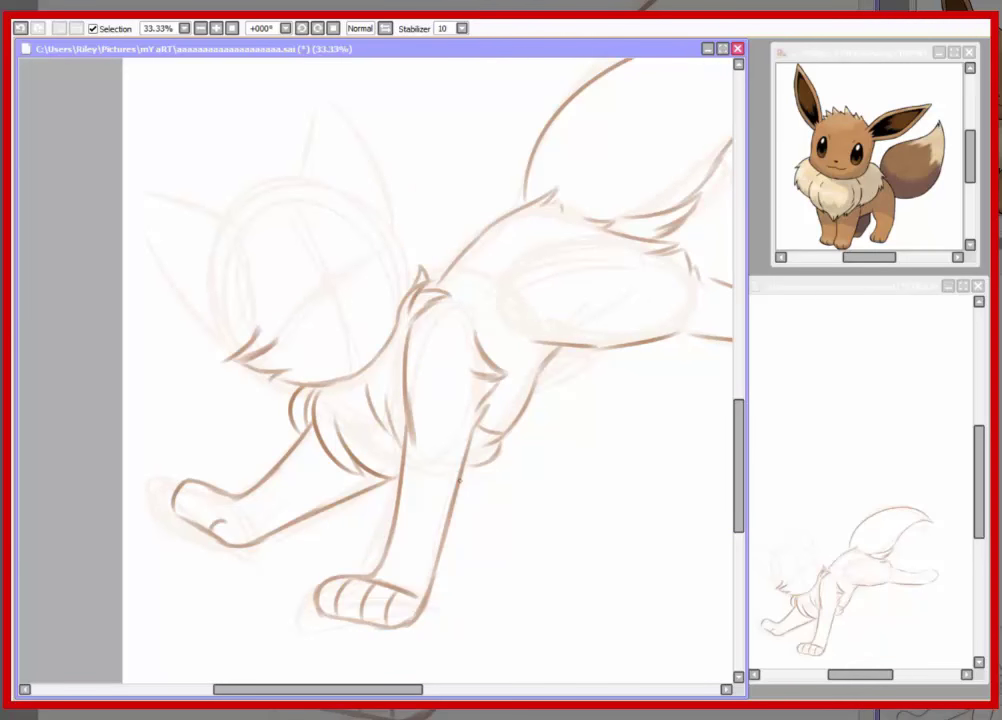
pyautogui.scroll(5, 508, 548)
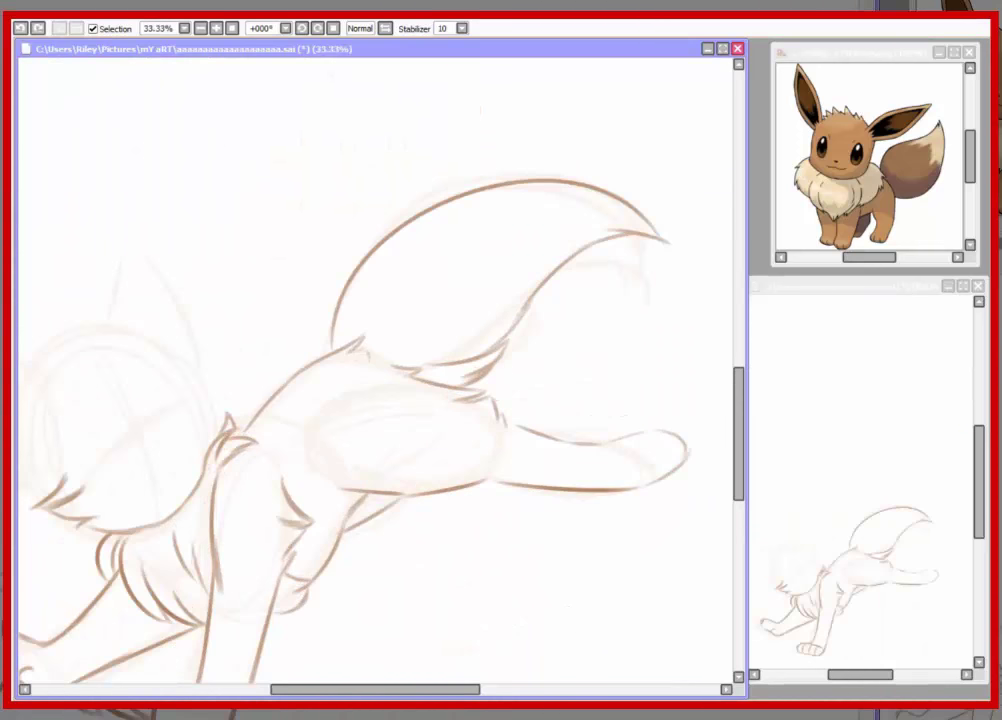
pyautogui.scroll(-3, 586, 295)
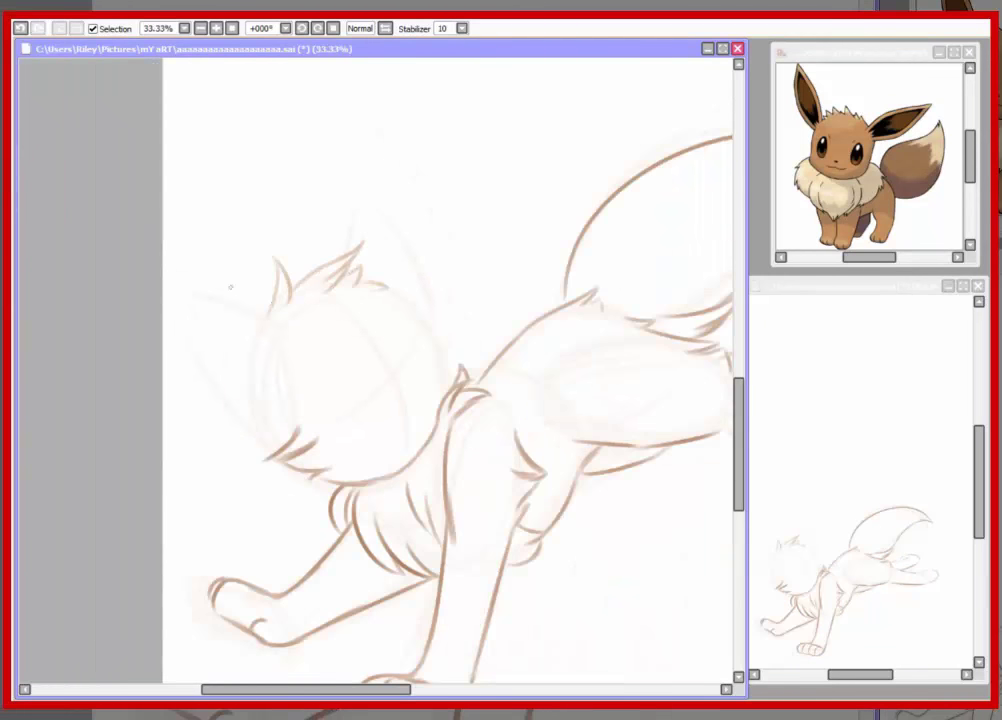
pyautogui.hotkey('ctrl', '+')
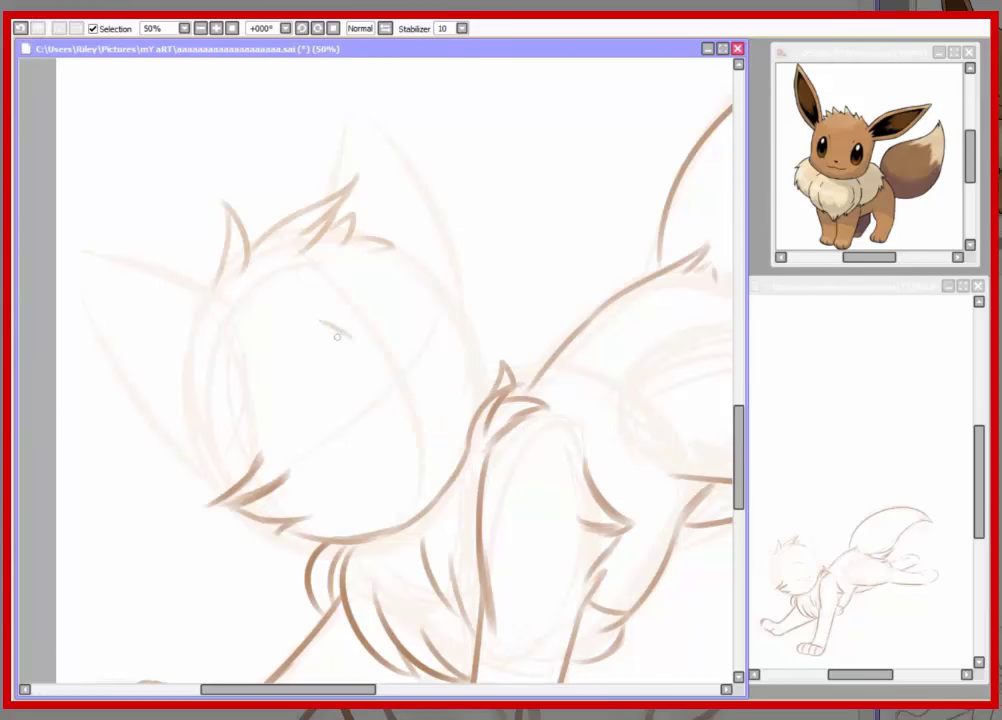
pyautogui.hotkey('ctrl', 'z')
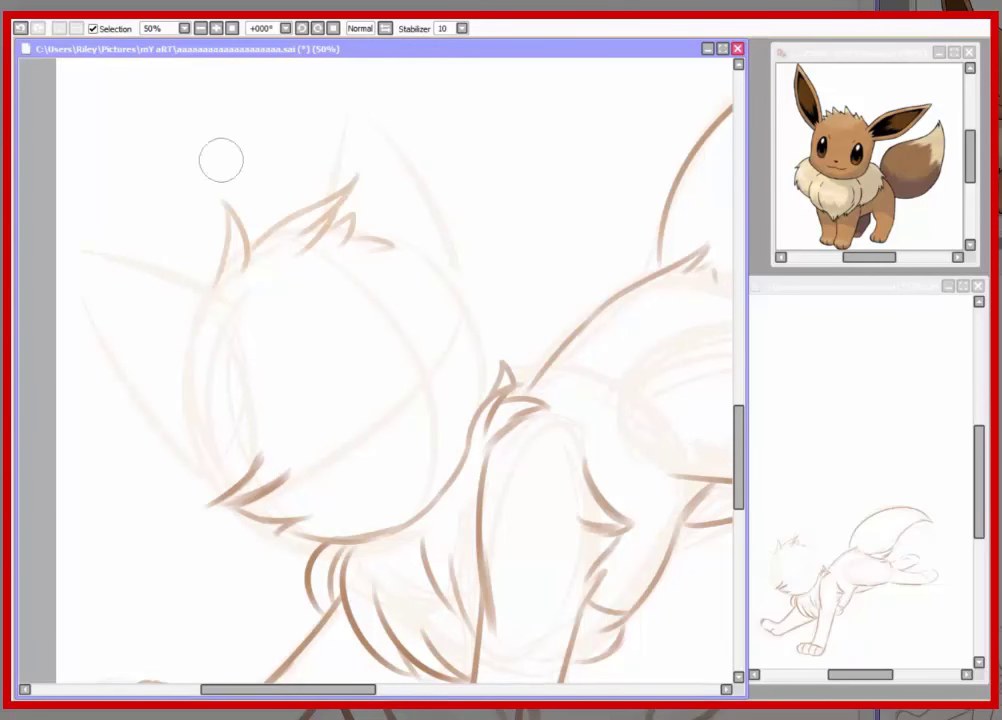
pyautogui.moveTo(305, 238); pyautogui.dragTo(451, 351)
pyautogui.scroll(-1, 451, 351)
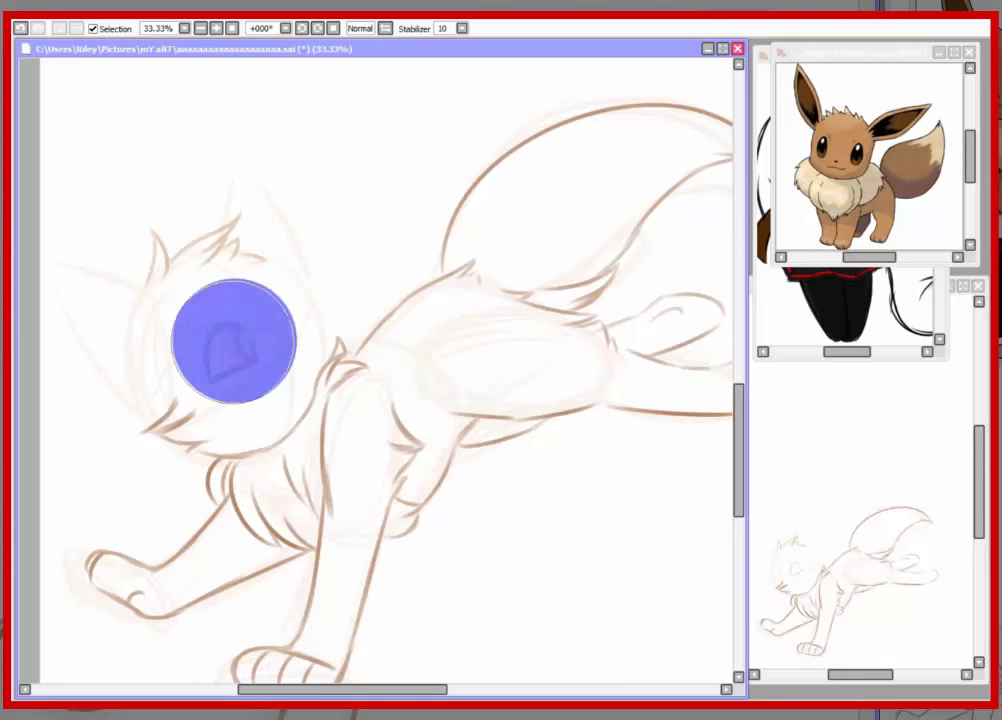
pyautogui.moveTo(228, 358)
pyautogui.mouseDown()
pyautogui.moveTo(221, 302)
pyautogui.moveTo(273, 293)
pyautogui.mouseUp()
# Step: Sketch a new round head for the Eevee with curved face guidelines, a nose, a smile and two large eyes
pyautogui.moveTo(170, 132)
pyautogui.mouseDown()
pyautogui.moveTo(219, 374)
pyautogui.moveTo(291, 438)
pyautogui.moveTo(220, 247)
pyautogui.mouseUp()
pyautogui.moveTo(318, 300); pyautogui.dragTo(318, 308)
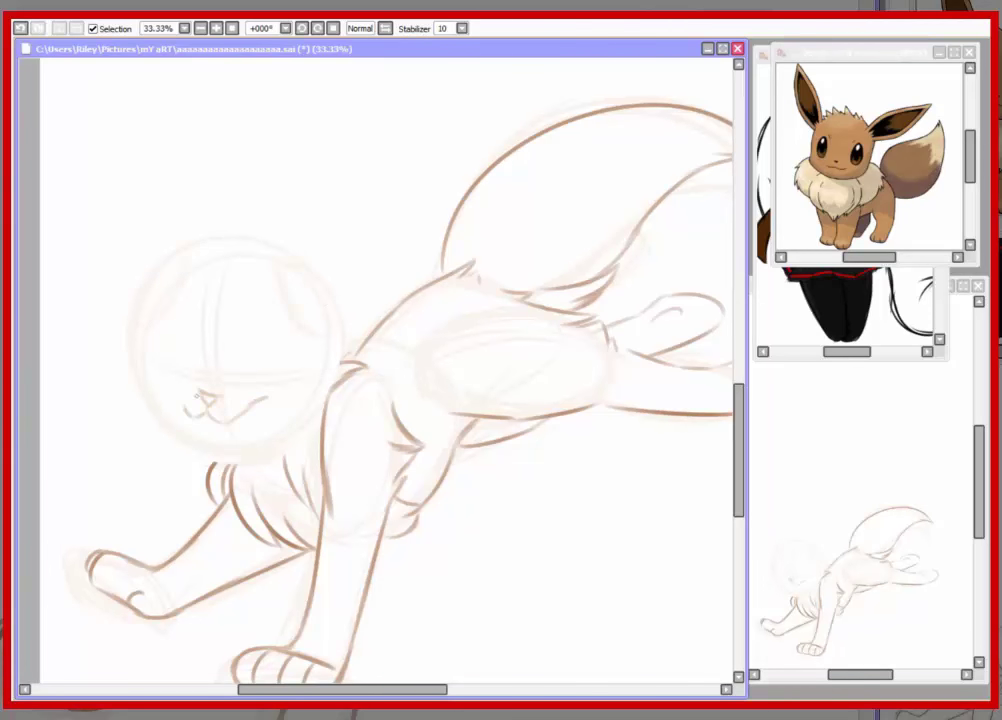
pyautogui.moveTo(232, 338); pyautogui.dragTo(268, 326)
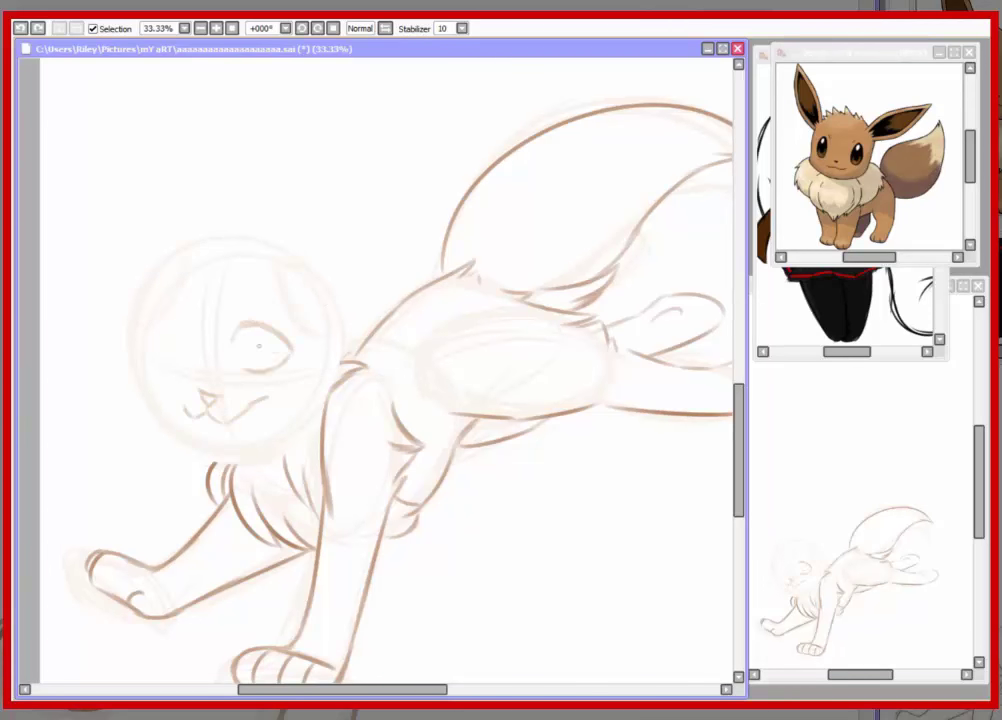
pyautogui.hotkey('ctrl', 'z')
pyautogui.moveTo(246, 272); pyautogui.dragTo(286, 294)
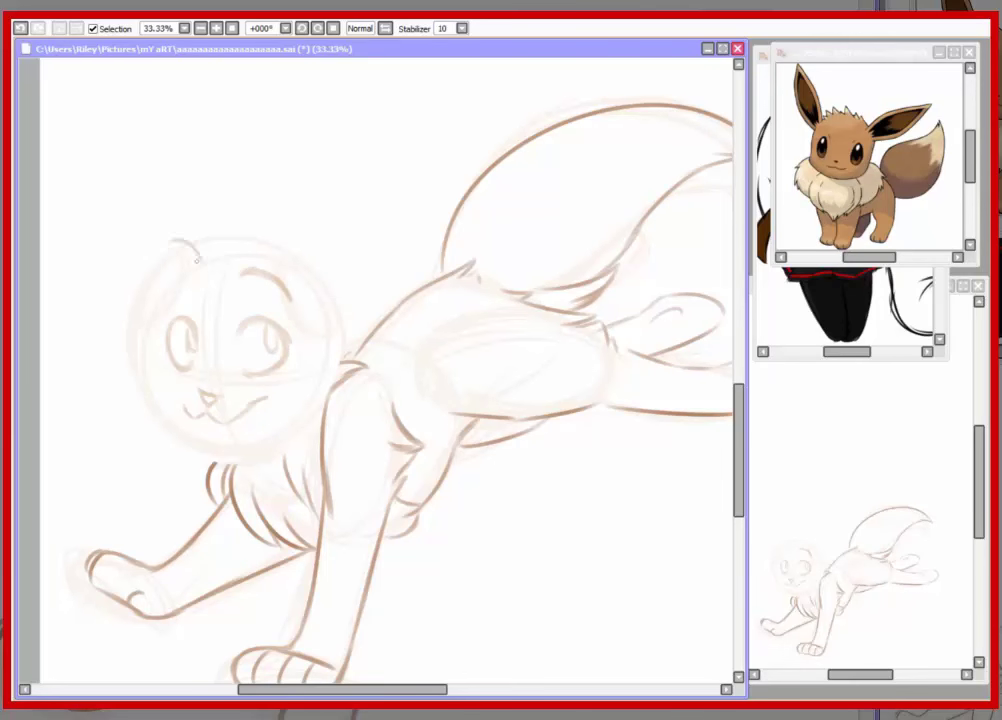
# Step: Undo the strokes above the eyes and redraw the Eevee's mouth as a lopsided smile with the tongue out
pyautogui.hotkey('ctrl', 'z')
pyautogui.hotkey('ctrl', 'z')
pyautogui.hotkey('ctrl', 'z')
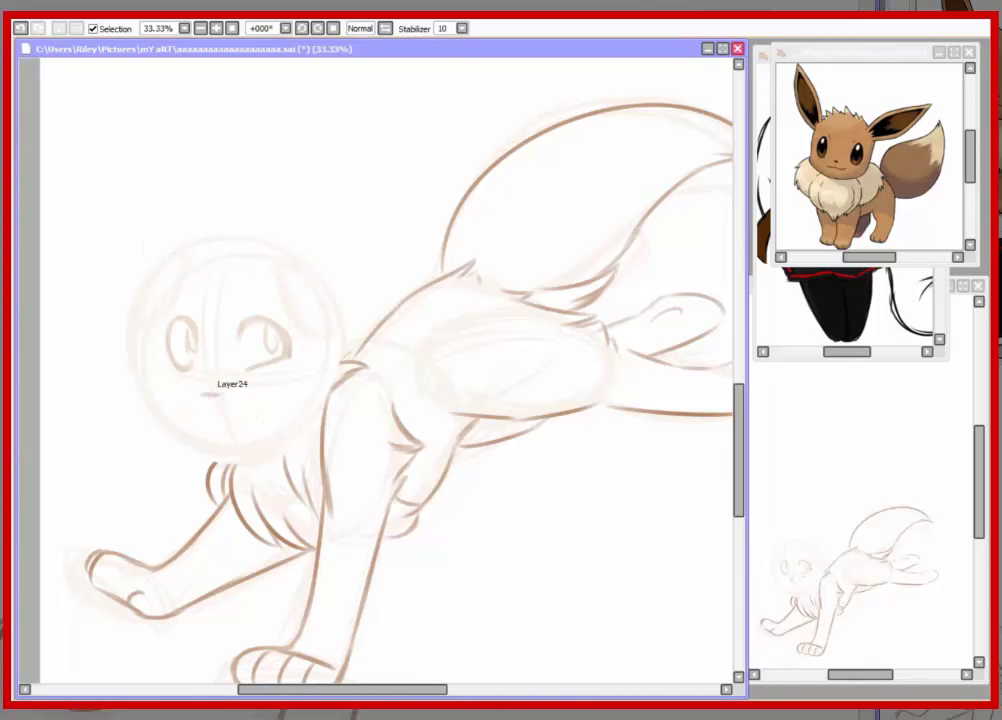
pyautogui.moveTo(212, 404); pyautogui.dragTo(270, 390)
pyautogui.moveTo(201, 423); pyautogui.dragTo(226, 419)
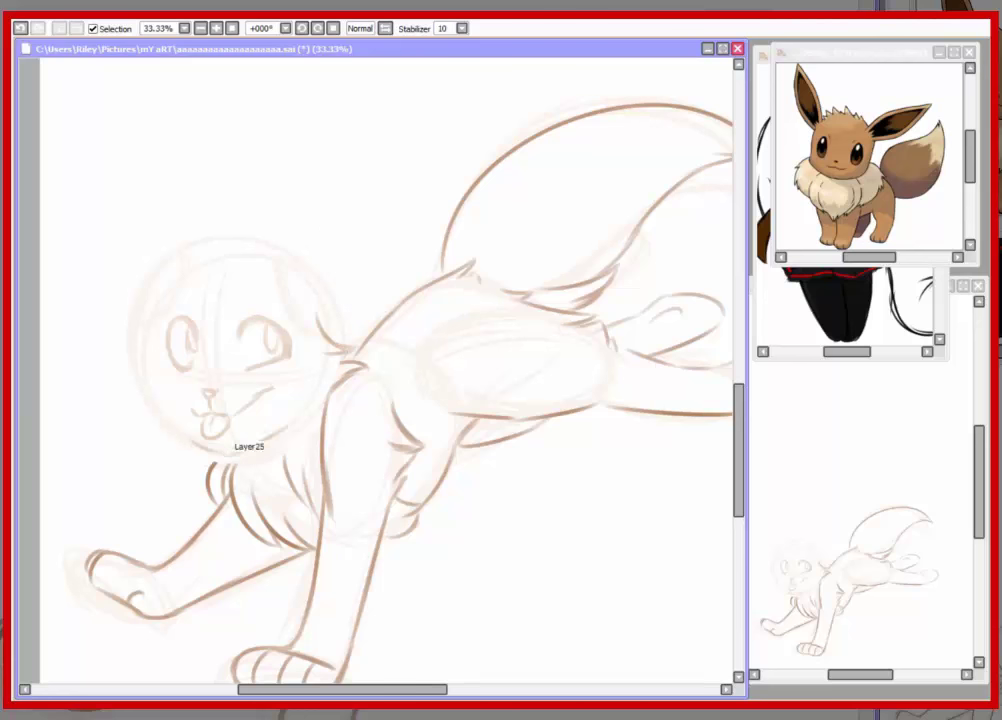
pyautogui.moveTo(262, 338); pyautogui.dragTo(268, 348)
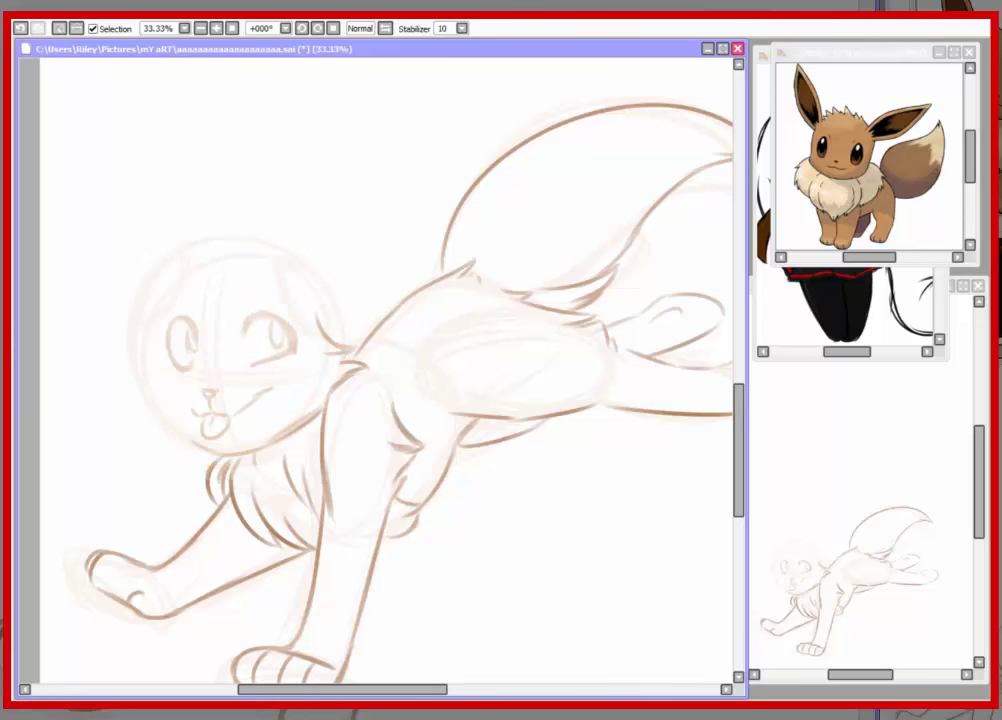
# Step: Sketch the Eevee's swept-back near ear with its inner edge, the spiky forehead hair and the furry far cheek
pyautogui.moveTo(293, 267); pyautogui.dragTo(328, 295)
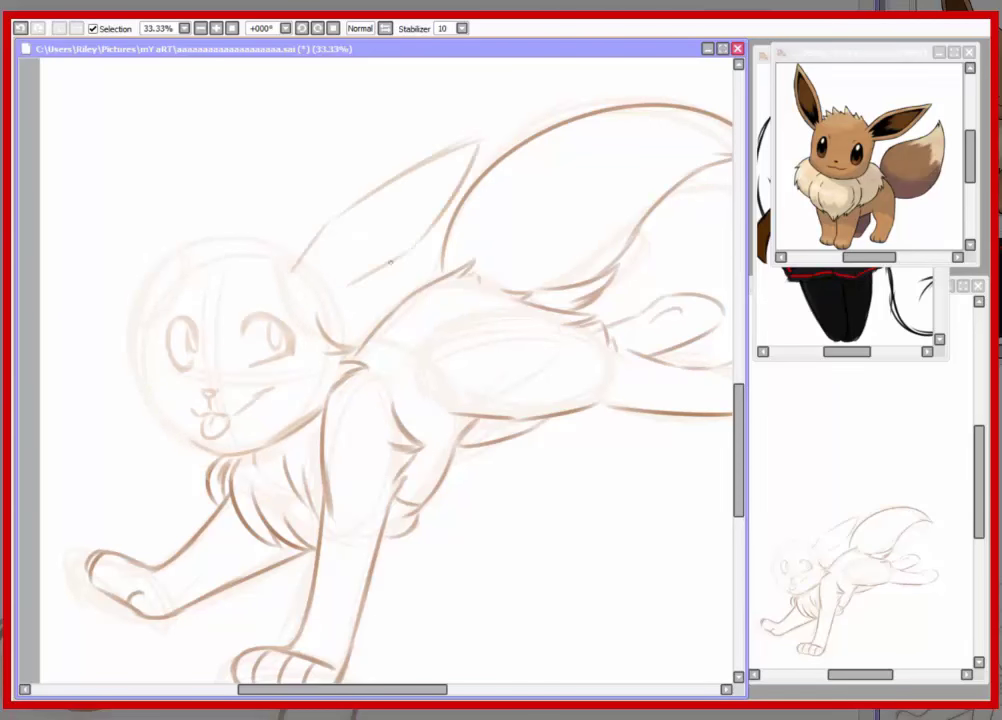
pyautogui.moveTo(335, 245); pyautogui.dragTo(318, 285)
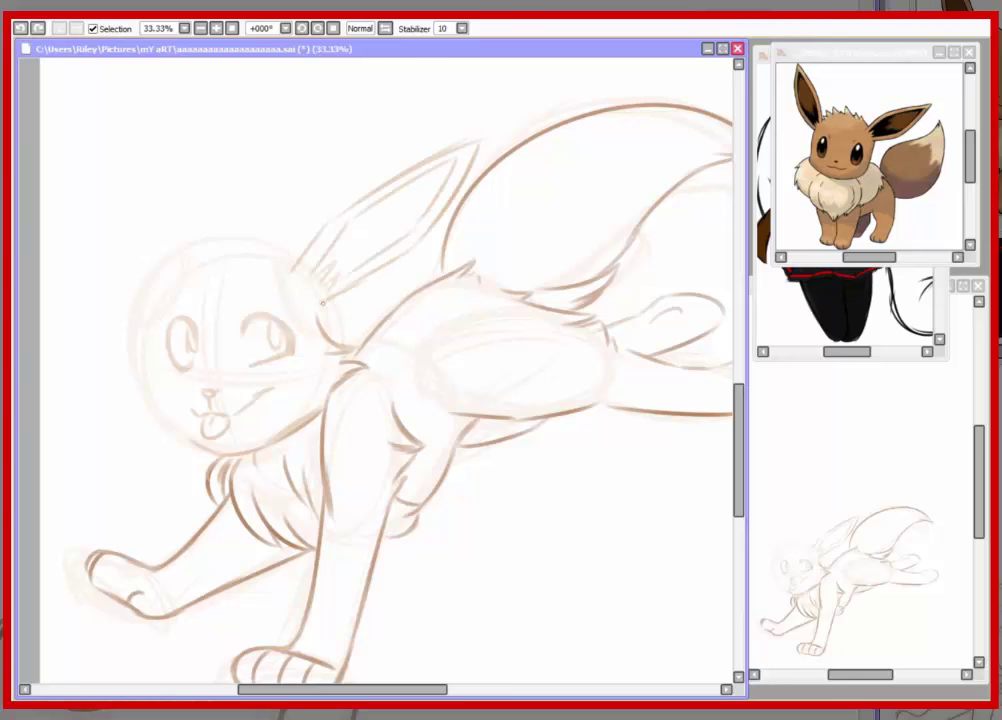
pyautogui.moveTo(278, 245)
pyautogui.mouseDown()
pyautogui.moveTo(185, 215)
pyautogui.moveTo(140, 235)
pyautogui.mouseUp()
pyautogui.moveTo(147, 343)
pyautogui.mouseDown()
pyautogui.moveTo(131, 369)
pyautogui.moveTo(207, 445)
pyautogui.mouseUp()
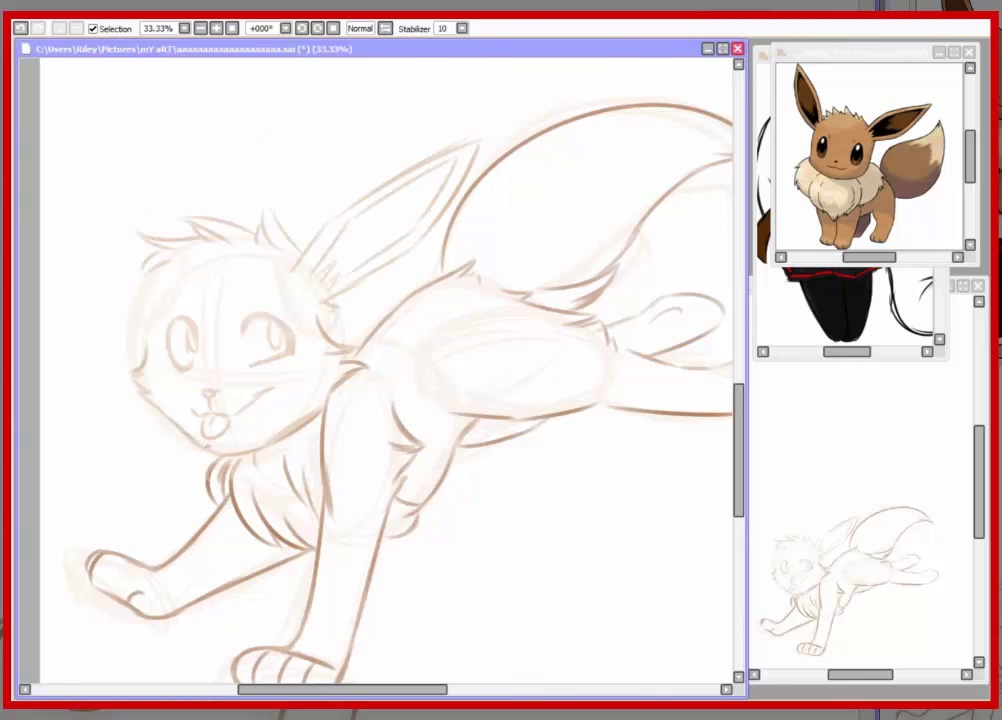
# Step: Add the Eevee's eyebrows, the far ear behind the forehead hair and the jagged marking near the tail tip
pyautogui.hotkey('ctrl', 'z')
pyautogui.moveTo(142, 228); pyautogui.dragTo(318, 122)
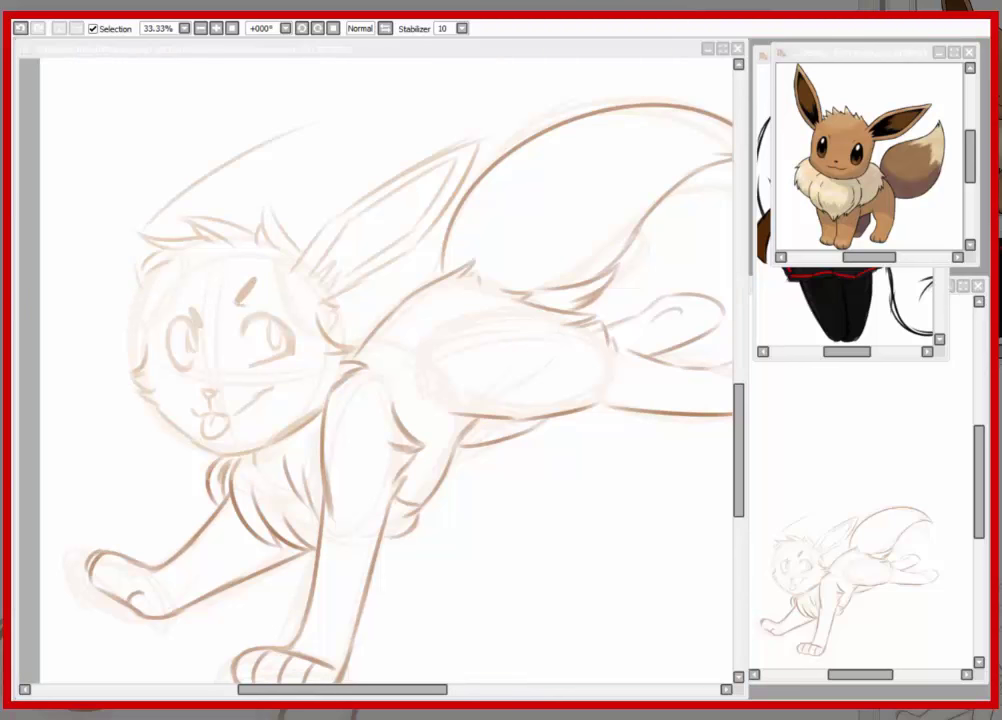
pyautogui.moveTo(258, 215); pyautogui.dragTo(334, 122)
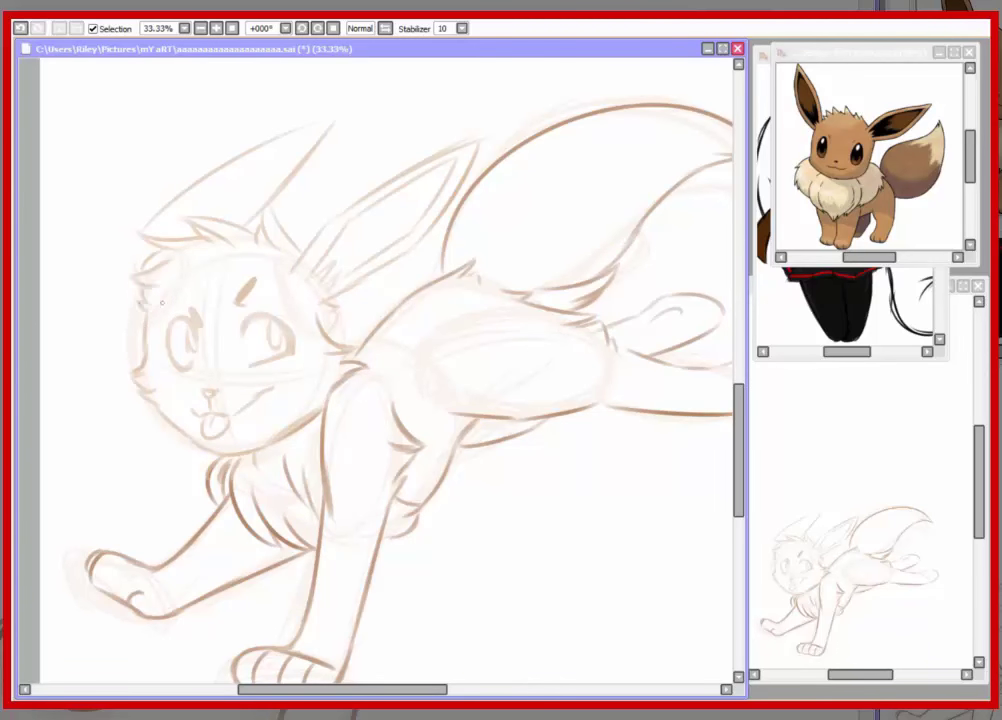
pyautogui.moveTo(247, 108)
pyautogui.mouseDown()
pyautogui.moveTo(137, 112)
pyautogui.moveTo(324, 78)
pyautogui.mouseUp()
# Step: Fade the finished Eevee sketch to pale grey and set the stabilizer to S-1
pyautogui.scroll(-2, 425, 370)
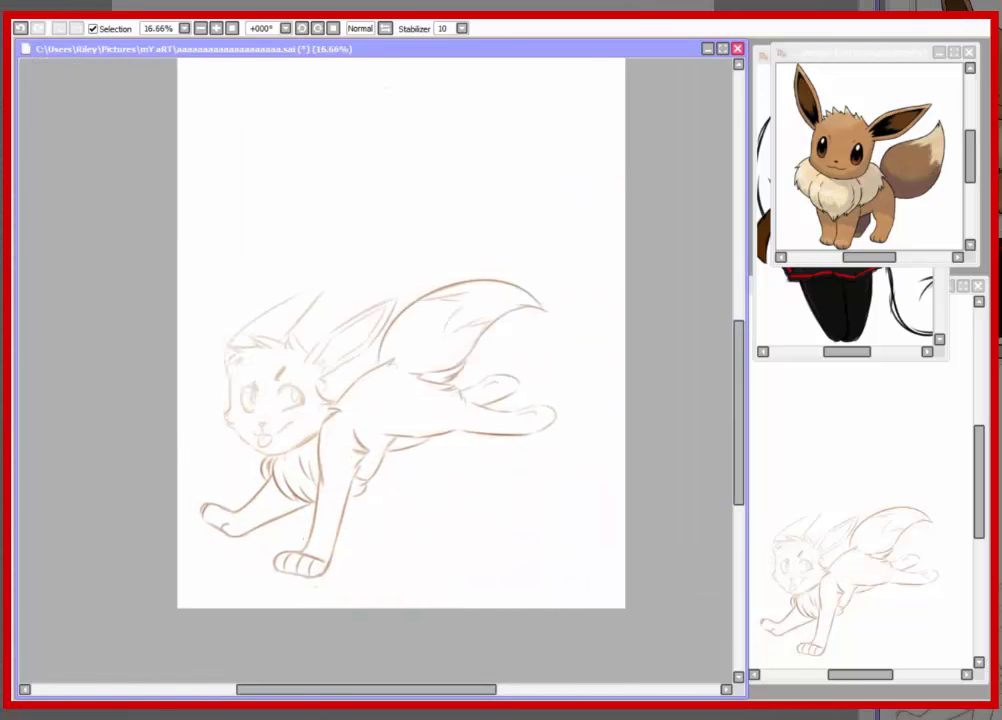
pyautogui.scroll(1, 425, 370)
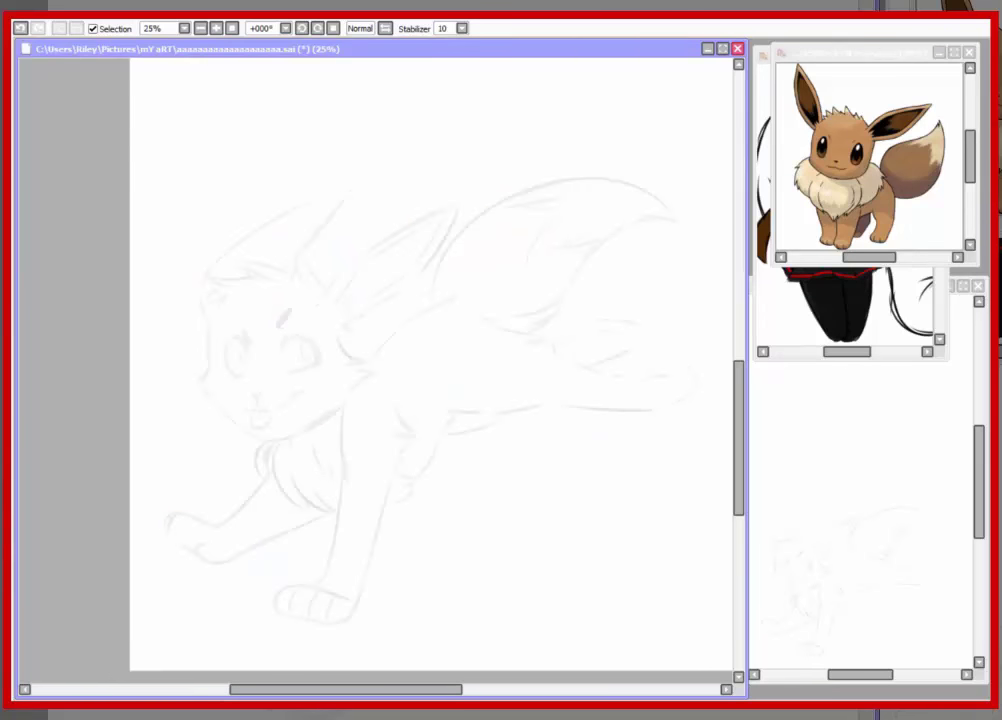
pyautogui.scroll(2, 348, 329)
pyautogui.scroll(-3, 685, 212)
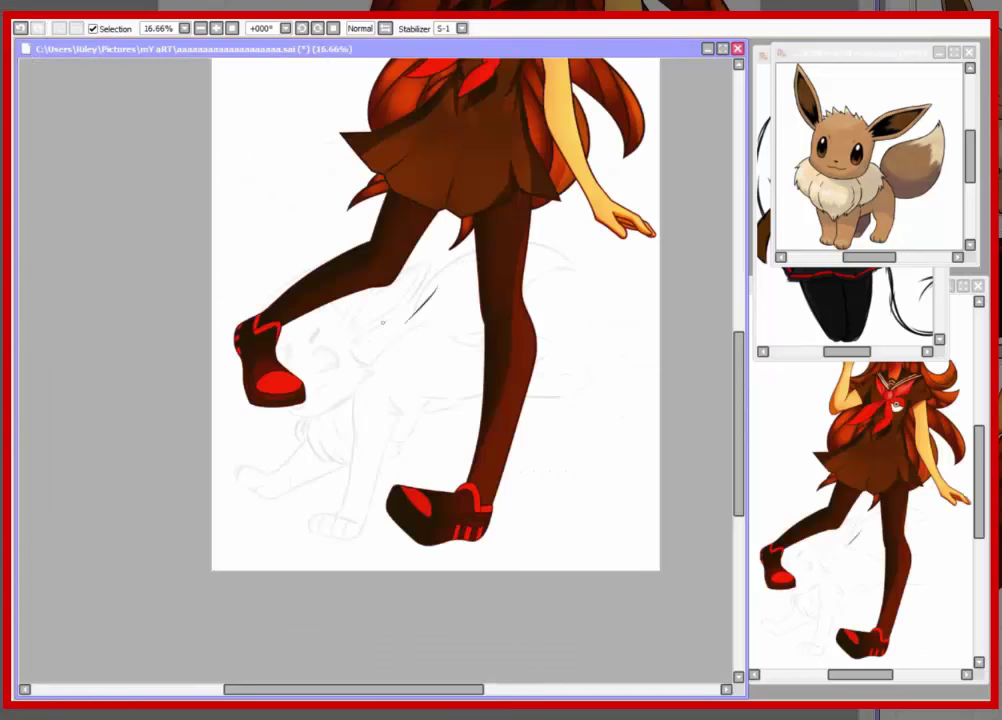
pyautogui.scroll(2, 685, 212)
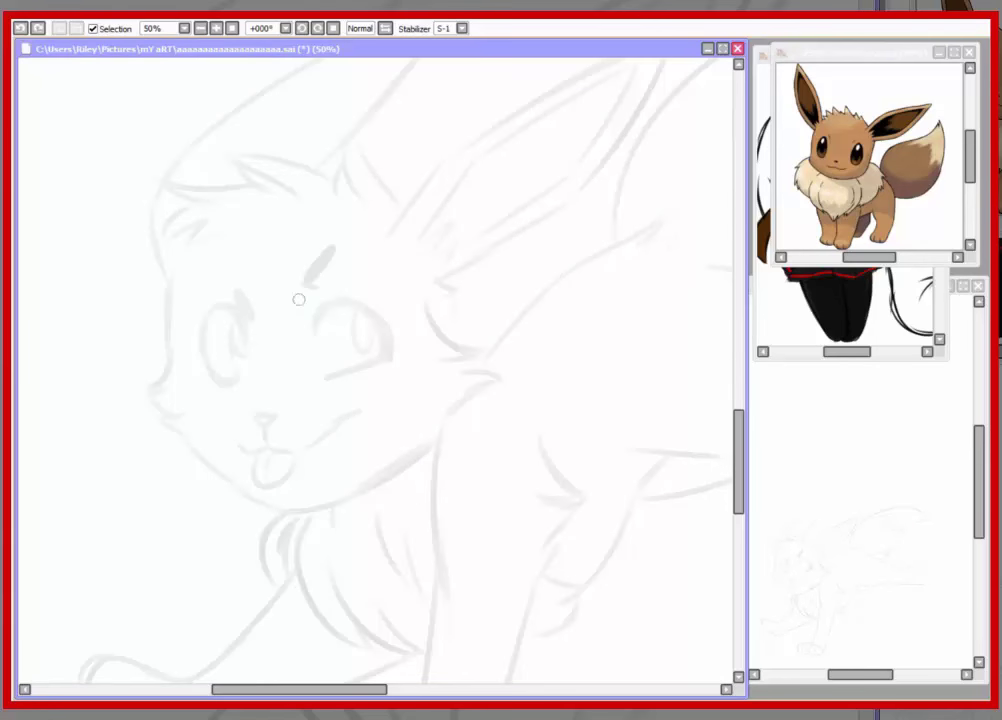
# Step: Ink the Eevee's triangular nose, near eye with its highlight, and thick eyebrow in black
pyautogui.moveTo(250, 412); pyautogui.dragTo(273, 414)
pyautogui.moveTo(313, 329)
pyautogui.mouseDown()
pyautogui.moveTo(357, 313)
pyautogui.moveTo(393, 350)
pyautogui.mouseUp()
pyautogui.moveTo(328, 375); pyautogui.dragTo(405, 352)
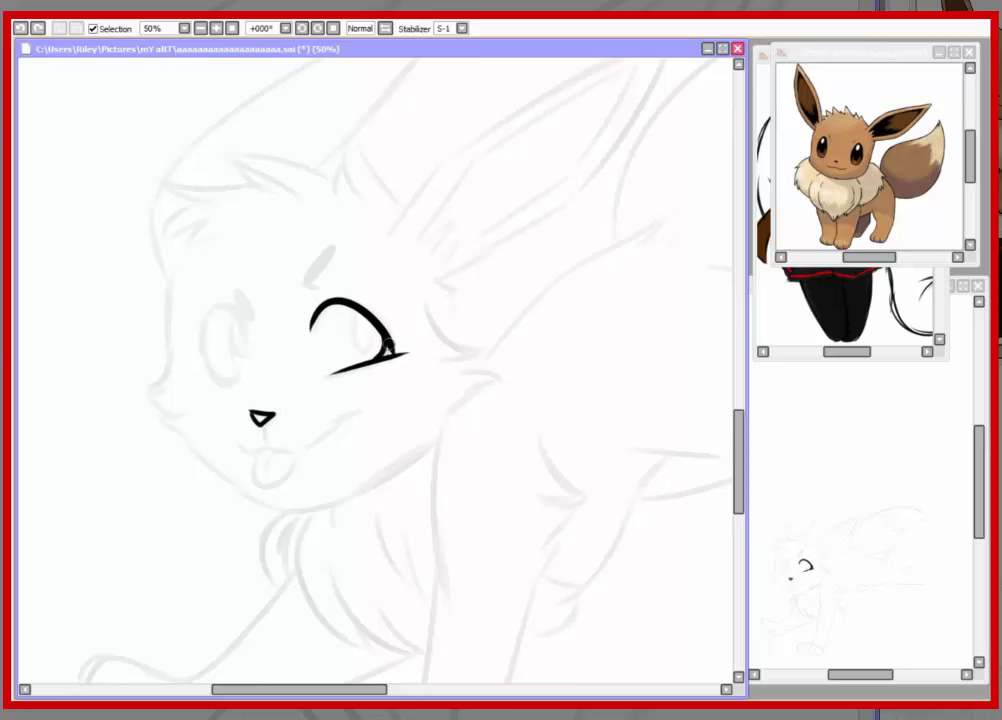
pyautogui.moveTo(360, 315); pyautogui.dragTo(363, 313)
pyautogui.moveTo(337, 271); pyautogui.dragTo(333, 278)
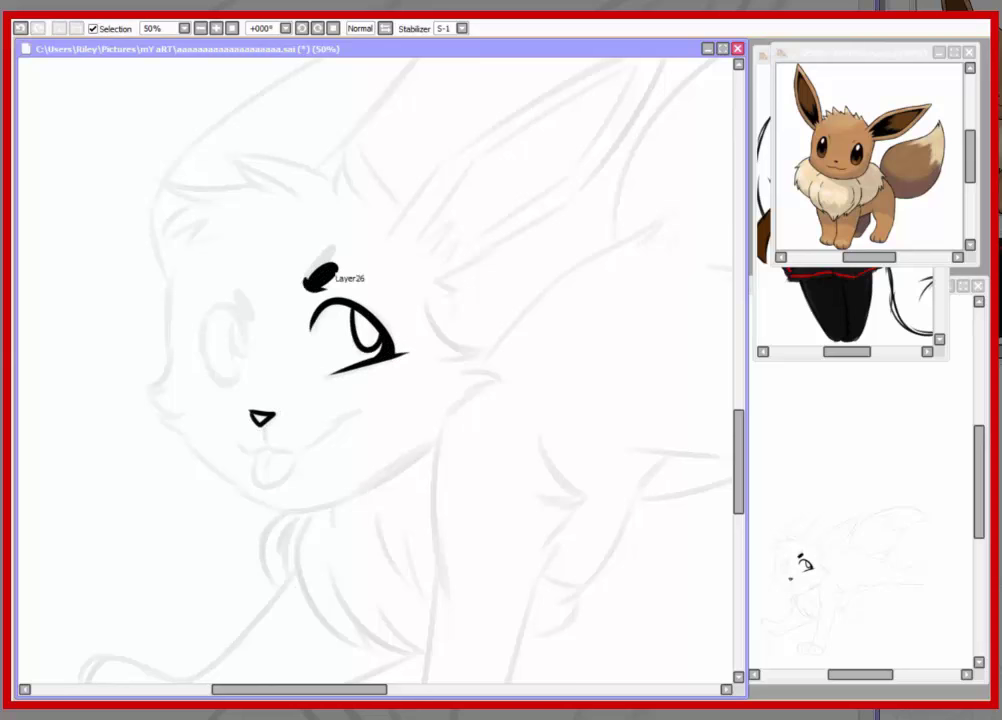
# Step: Ink the inner edge of the near eye and the Eevee's lopsided smile with the tongue sticking out
pyautogui.moveTo(321, 342); pyautogui.dragTo(276, 342)
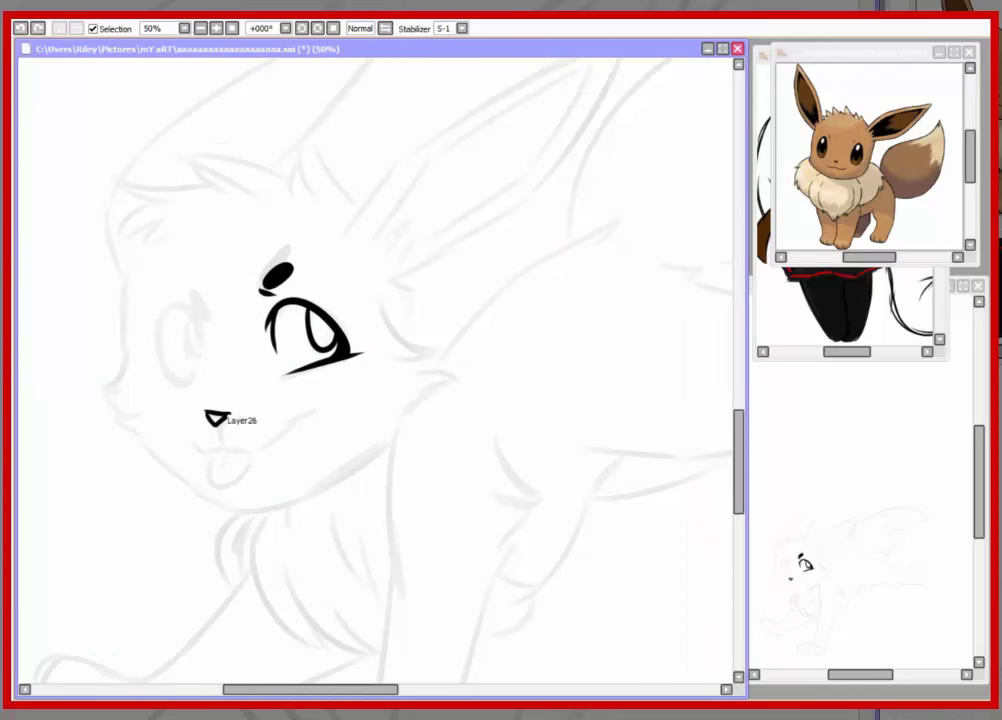
pyautogui.moveTo(215, 419); pyautogui.dragTo(320, 407)
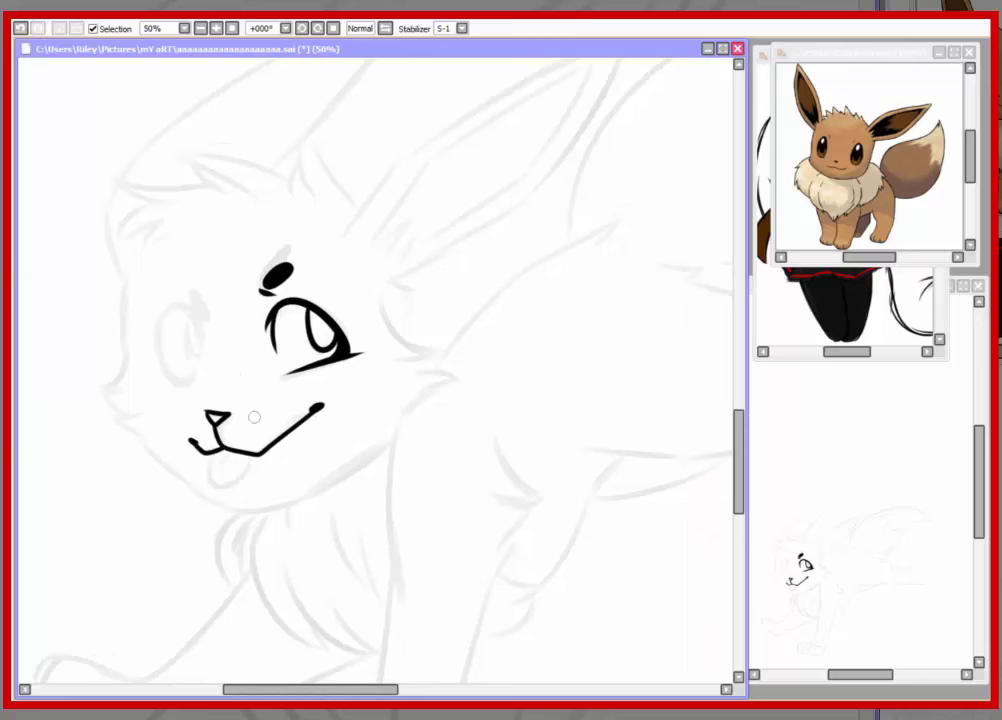
pyautogui.moveTo(207, 484); pyautogui.dragTo(243, 455)
pyautogui.scroll(3, 432, 306)
pyautogui.scroll(-3, 432, 306)
# Step: Ink the Eevee's near cheek fur and the jagged fur at its shoulder
pyautogui.moveTo(380, 162); pyautogui.dragTo(870, 67)
pyautogui.moveTo(472, 262); pyautogui.dragTo(551, 312)
pyautogui.moveTo(660, 464); pyautogui.dragTo(494, 280)
pyautogui.scroll(-1, 494, 280)
pyautogui.moveTo(430, 308)
pyautogui.mouseDown()
pyautogui.moveTo(477, 357)
pyautogui.moveTo(332, 441)
pyautogui.mouseUp()
pyautogui.moveTo(348, 428); pyautogui.dragTo(298, 478)
# Step: Ink the Eevee's belly line, rump fur and outstretched near hind leg with the toes of its paw
pyautogui.moveTo(358, 397)
pyautogui.mouseDown()
pyautogui.moveTo(633, 398)
pyautogui.moveTo(662, 347)
pyautogui.mouseUp()
pyautogui.moveTo(458, 275)
pyautogui.mouseDown()
pyautogui.moveTo(584, 275)
pyautogui.moveTo(416, 275)
pyautogui.moveTo(432, 306)
pyautogui.moveTo(615, 350)
pyautogui.mouseUp()
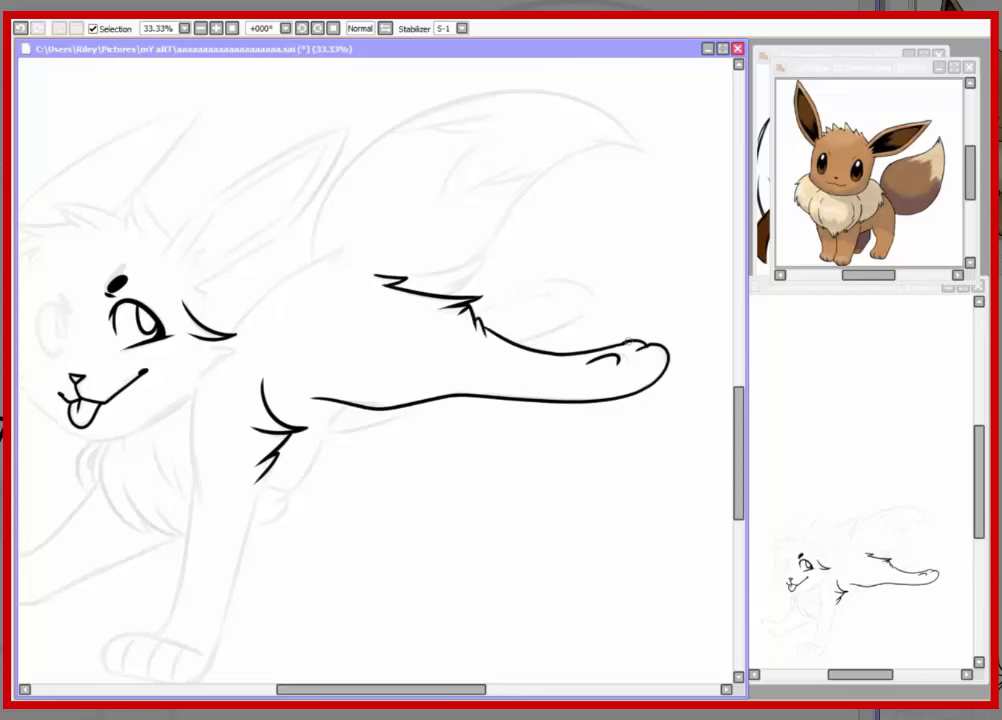
pyautogui.moveTo(500, 350); pyautogui.dragTo(633, 355)
pyautogui.moveTo(369, 364)
pyautogui.mouseDown()
pyautogui.moveTo(369, 286)
pyautogui.moveTo(369, 409)
pyautogui.mouseUp()
pyautogui.moveTo(489, 409); pyautogui.dragTo(334, 409)
# Step: Ink the Eevee's back, curved tail with fur at its base and far hind leg, trimming the overshoot at the tail tip
pyautogui.moveTo(210, 382); pyautogui.dragTo(323, 296)
pyautogui.moveTo(340, 224); pyautogui.dragTo(660, 222)
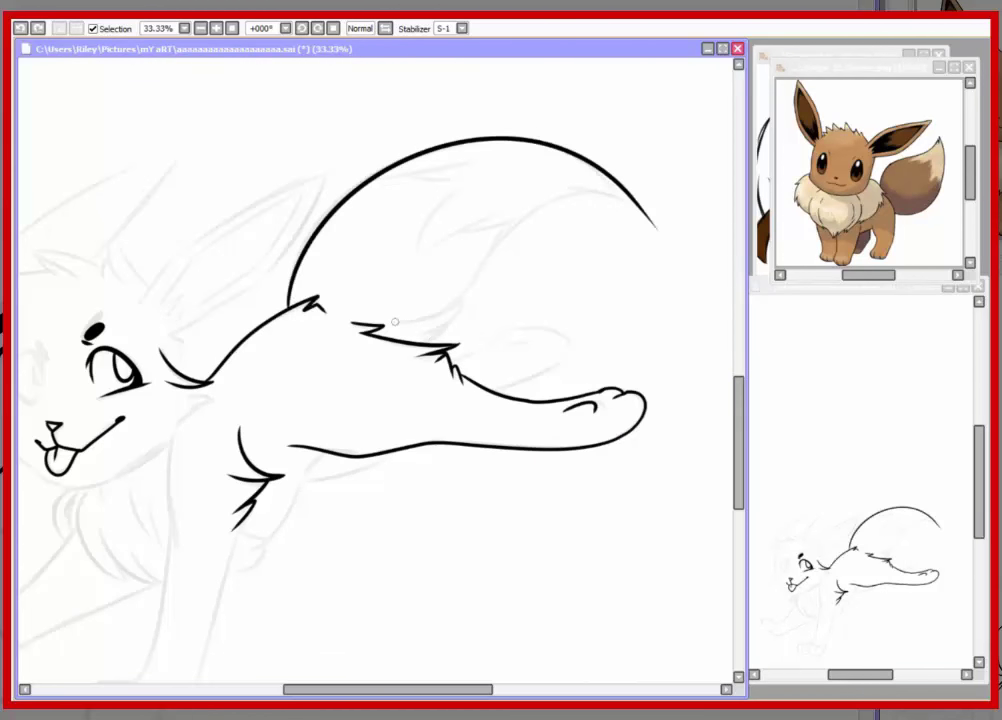
pyautogui.moveTo(340, 222); pyautogui.dragTo(288, 300)
pyautogui.moveTo(652, 192); pyautogui.dragTo(430, 325)
pyautogui.moveTo(660, 222); pyautogui.dragTo(610, 165)
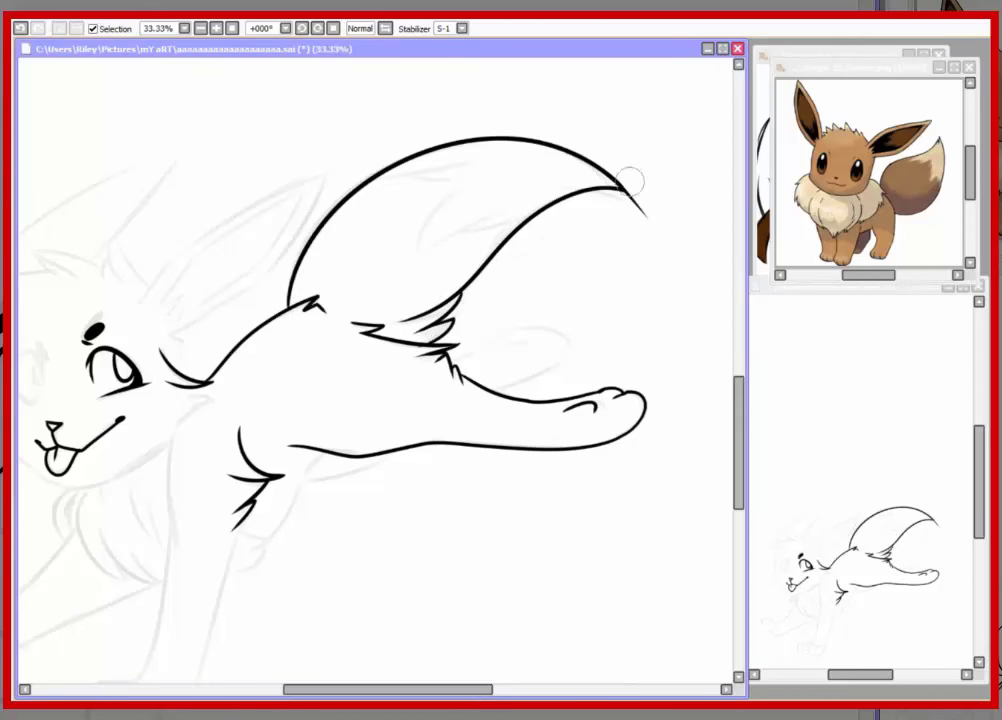
pyautogui.moveTo(445, 305); pyautogui.dragTo(385, 260)
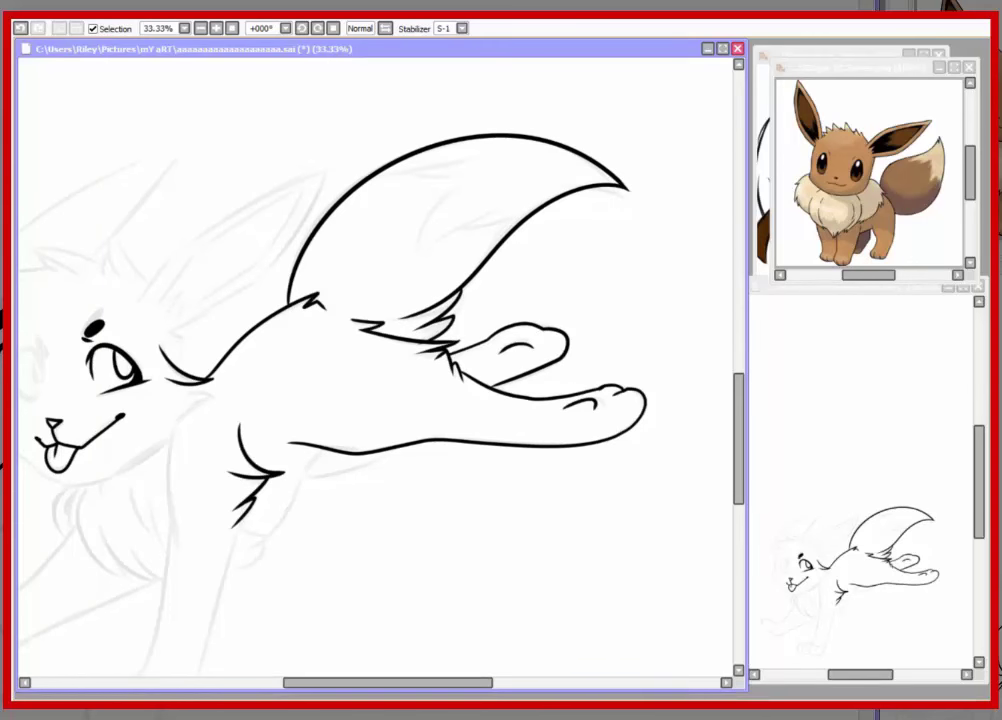
# Step: Ink the Eevee's near shoulder curve and the upper front edge of its near foreleg
pyautogui.moveTo(497, 339); pyautogui.dragTo(453, 339)
pyautogui.moveTo(146, 392); pyautogui.dragTo(421, 292)
pyautogui.scroll(-3, 446, 307)
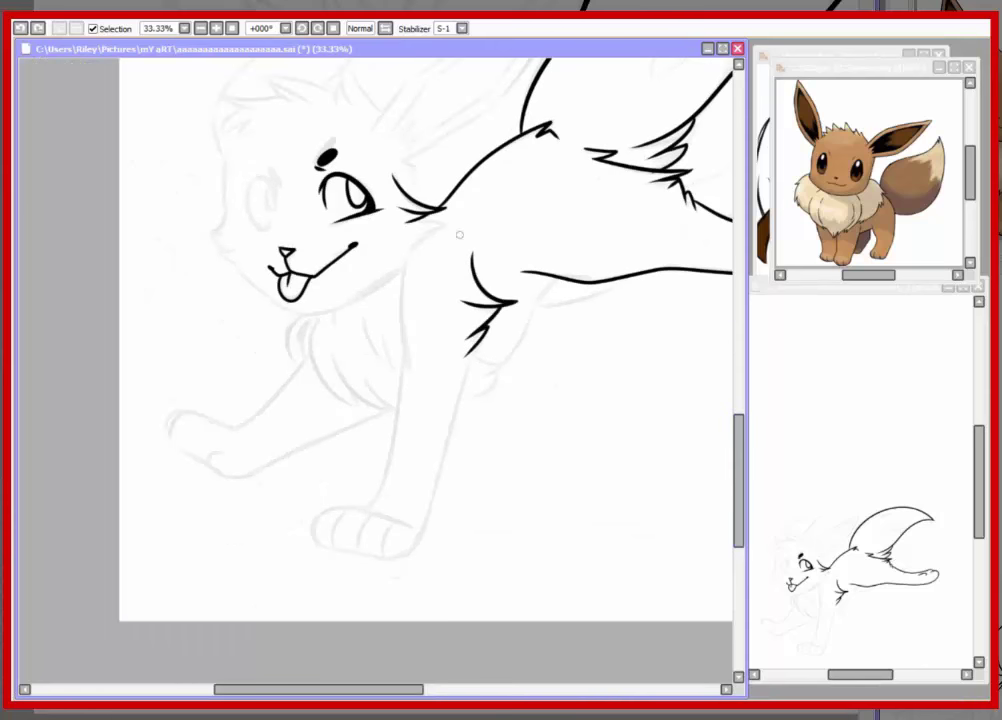
pyautogui.moveTo(449, 231); pyautogui.dragTo(405, 350)
pyautogui.moveTo(405, 588); pyautogui.dragTo(305, 588)
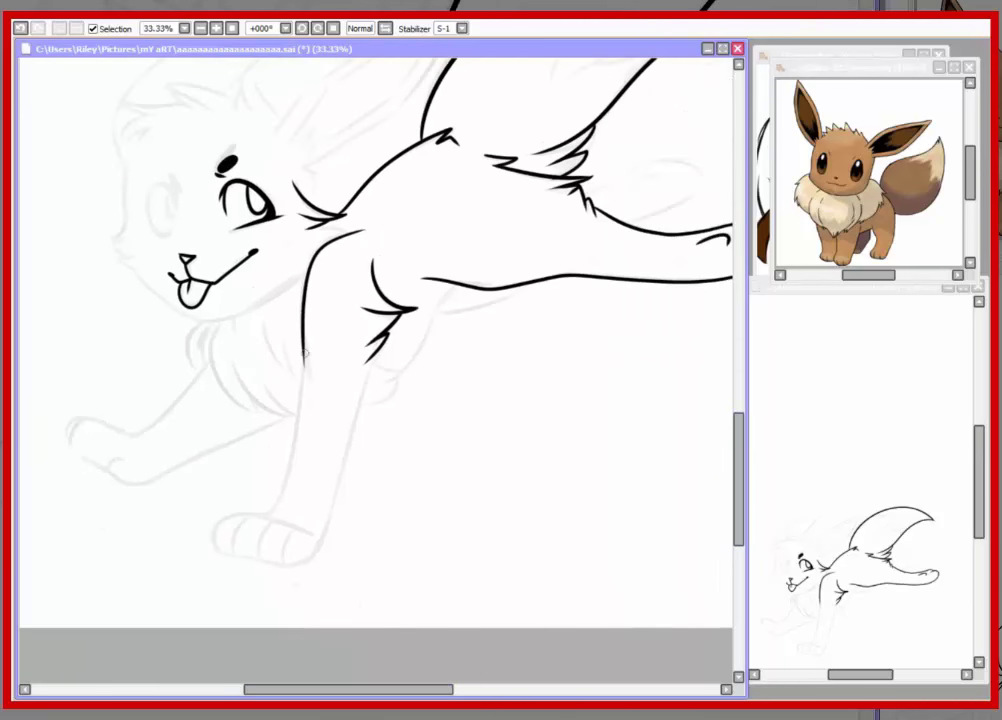
# Step: Ink the rear edge of the Eevee's near foreleg and the rounded outline of its forepaw
pyautogui.press('Delete')
pyautogui.press('End')
pyautogui.press('End')
pyautogui.press('End')
pyautogui.press('End')
pyautogui.press('End')
pyautogui.press('End')
pyautogui.scroll(3, 455, 528)
pyautogui.moveTo(389, 425)
pyautogui.mouseDown()
pyautogui.moveTo(499, 466)
pyautogui.moveTo(430, 527)
pyautogui.mouseUp()
pyautogui.hotkey('ctrl', 'z')
pyautogui.hotkey('ctrl', 'z')
pyautogui.moveTo(499, 463)
pyautogui.mouseDown()
pyautogui.moveTo(398, 425)
pyautogui.moveTo(284, 481)
pyautogui.moveTo(431, 527)
pyautogui.moveTo(347, 420)
pyautogui.moveTo(358, 526)
pyautogui.mouseUp()
pyautogui.hotkey('ctrl', 'z')
pyautogui.scroll(4, 711, 442)
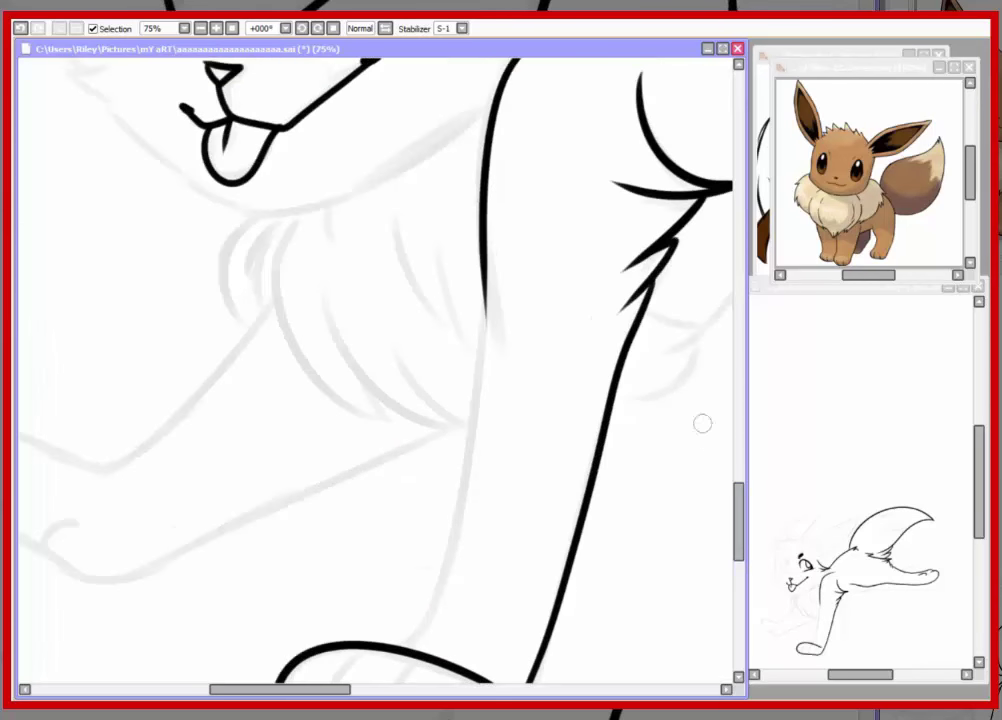
# Step: Ink the lower front edge of the near foreleg and three curved toe lines across its paw
pyautogui.hotkey('ctrl', 'z')
pyautogui.moveTo(130, 280); pyautogui.dragTo(268, 280)
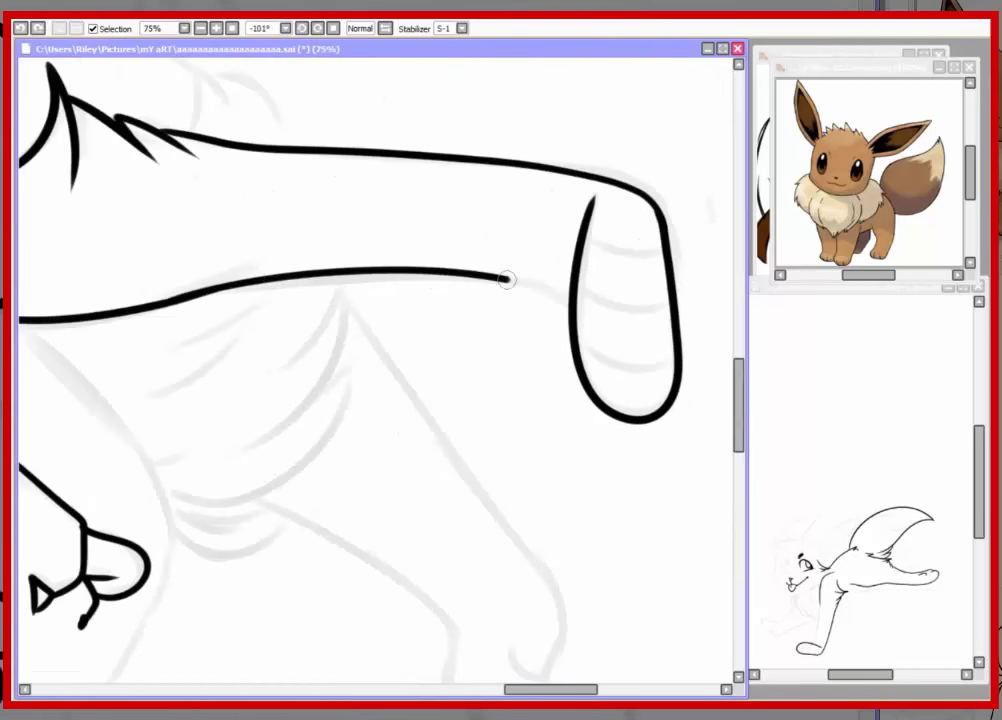
pyautogui.moveTo(155, 285); pyautogui.dragTo(380, 180)
pyautogui.press('Home')
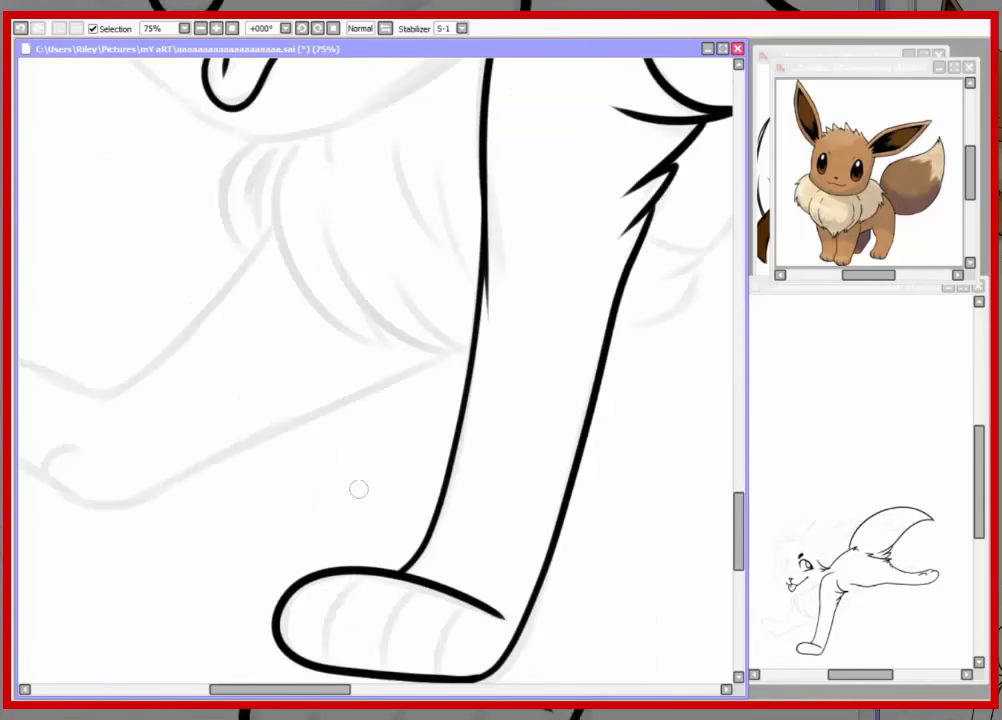
pyautogui.scroll(-4, 716, 514)
pyautogui.moveTo(335, 350); pyautogui.dragTo(330, 435)
pyautogui.moveTo(385, 348); pyautogui.dragTo(381, 437)
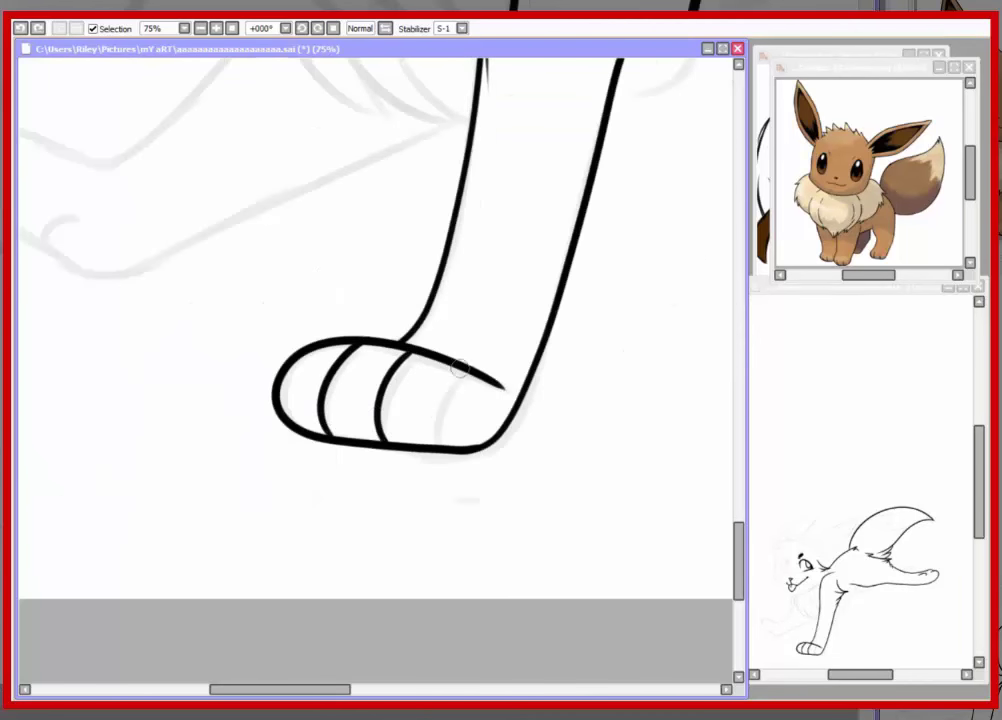
pyautogui.moveTo(440, 352); pyautogui.dragTo(437, 444)
# Step: Ink the far side of the Eevee's face with its cheek fur, and the jawline back to the near shoulder
pyautogui.hscroll(-4, 727, 527)
pyautogui.scroll(-1, 727, 527)
pyautogui.scroll(5, 727, 527)
pyautogui.moveTo(291, 277)
pyautogui.mouseDown()
pyautogui.moveTo(274, 393)
pyautogui.moveTo(308, 440)
pyautogui.mouseUp()
pyautogui.hscroll(3, 313, 420)
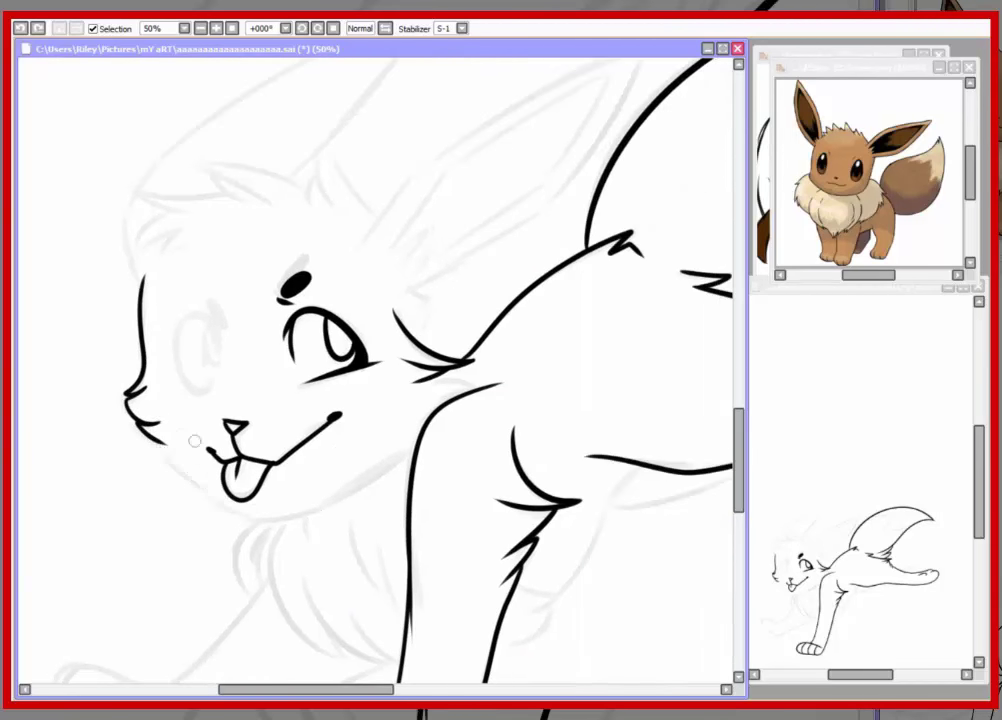
pyautogui.moveTo(135, 405); pyautogui.dragTo(410, 452)
pyautogui.scroll(2, 425, 127)
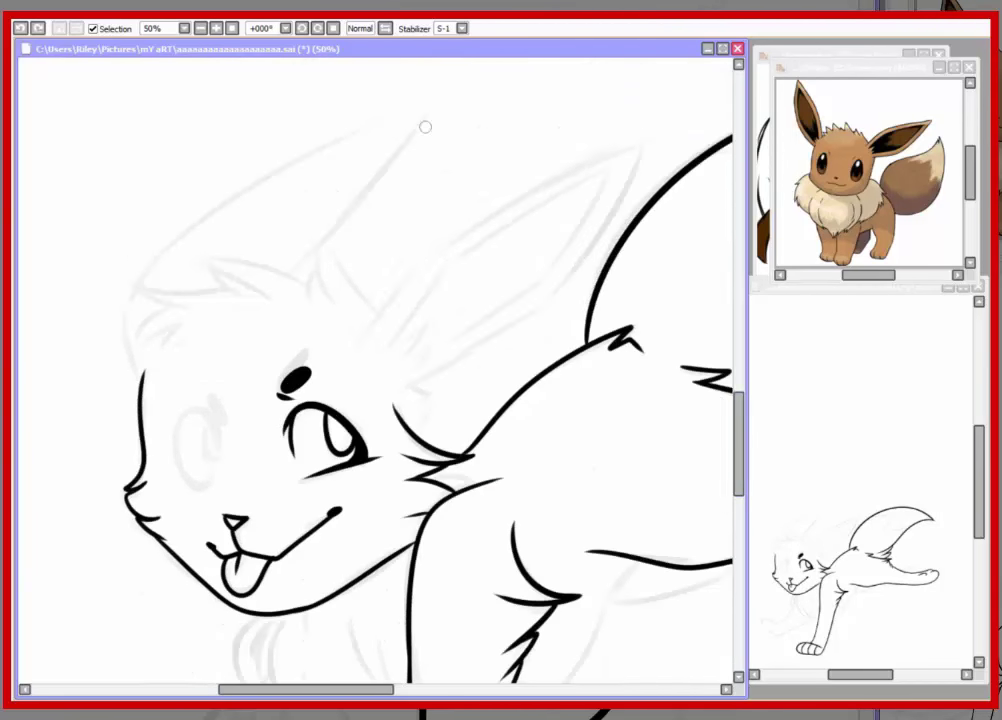
# Step: Ink the upper and lower outer edges of the Eevee's near ear
pyautogui.moveTo(360, 345); pyautogui.dragTo(680, 128)
pyautogui.hotkey('ctrl', 'z')
pyautogui.moveTo(362, 342); pyautogui.dragTo(682, 127)
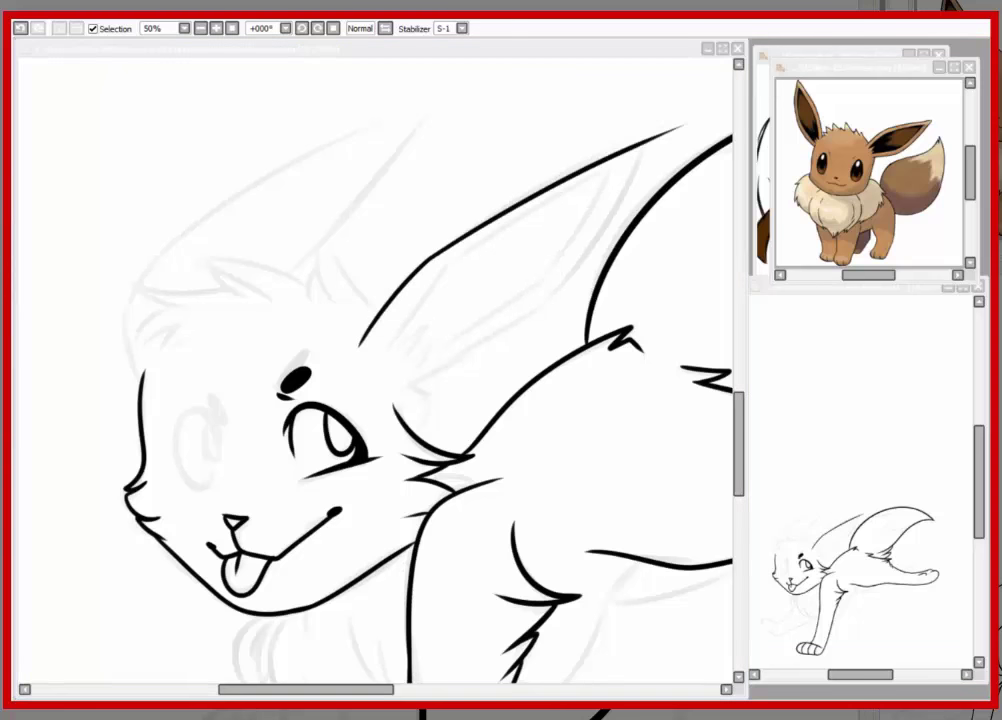
pyautogui.press('h')
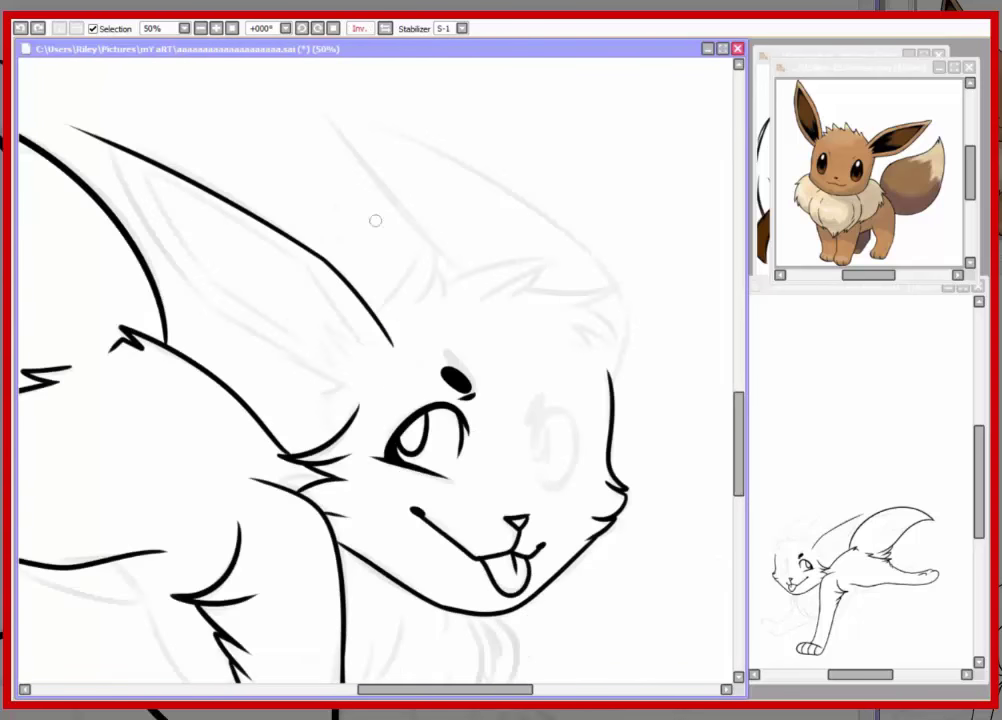
pyautogui.press('h')
pyautogui.press('h')
pyautogui.moveTo(107, 139); pyautogui.dragTo(351, 385)
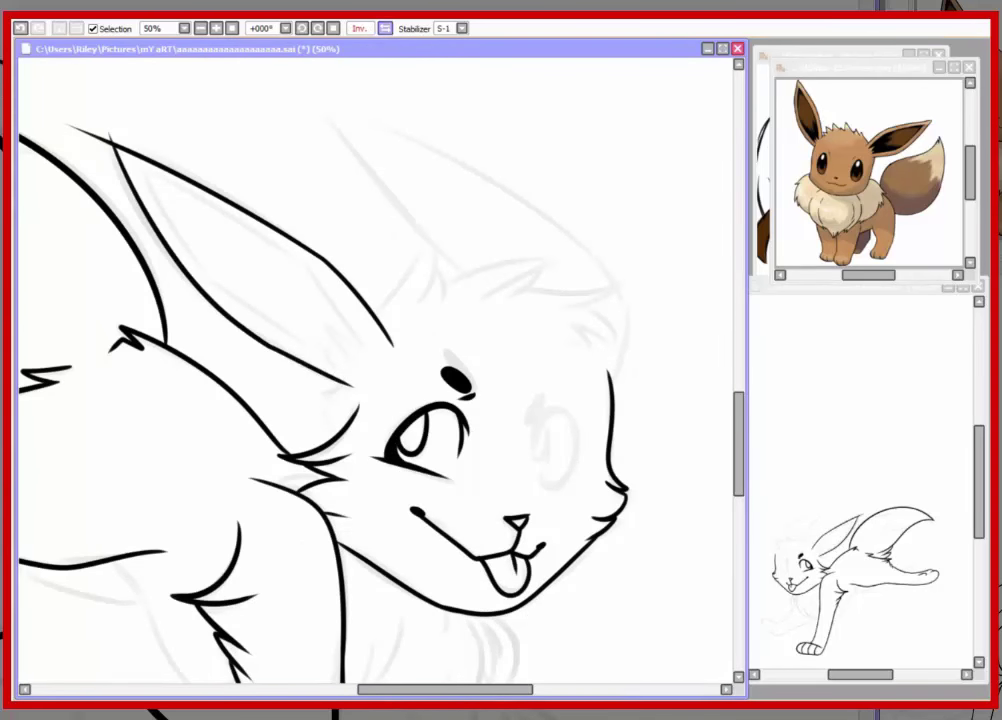
# Step: Ink the near ear's inner contour with fur at its base, and trim the overshooting ear tips
pyautogui.press('h')
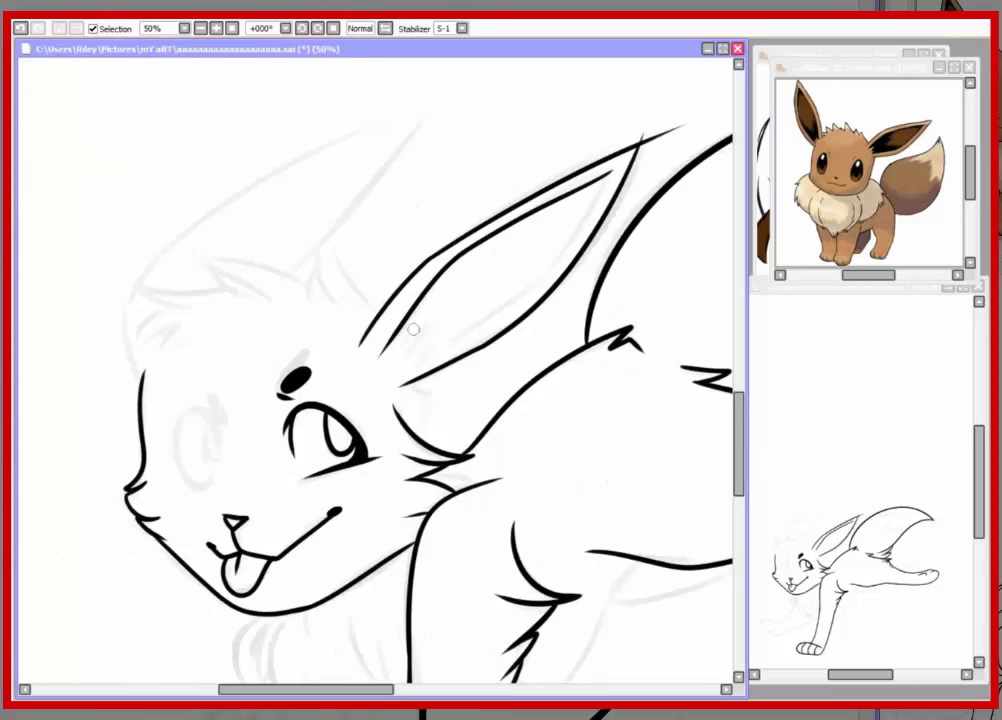
pyautogui.hscroll(3, 375, 370)
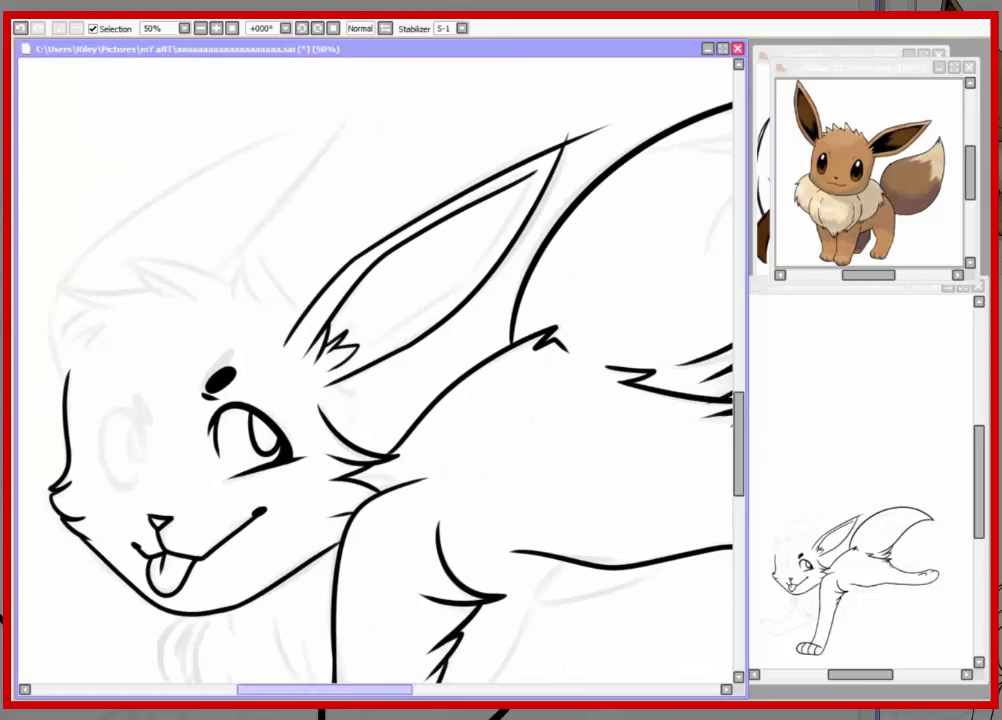
pyautogui.moveTo(343, 176)
pyautogui.mouseDown()
pyautogui.moveTo(340, 150)
pyautogui.moveTo(352, 343)
pyautogui.mouseUp()
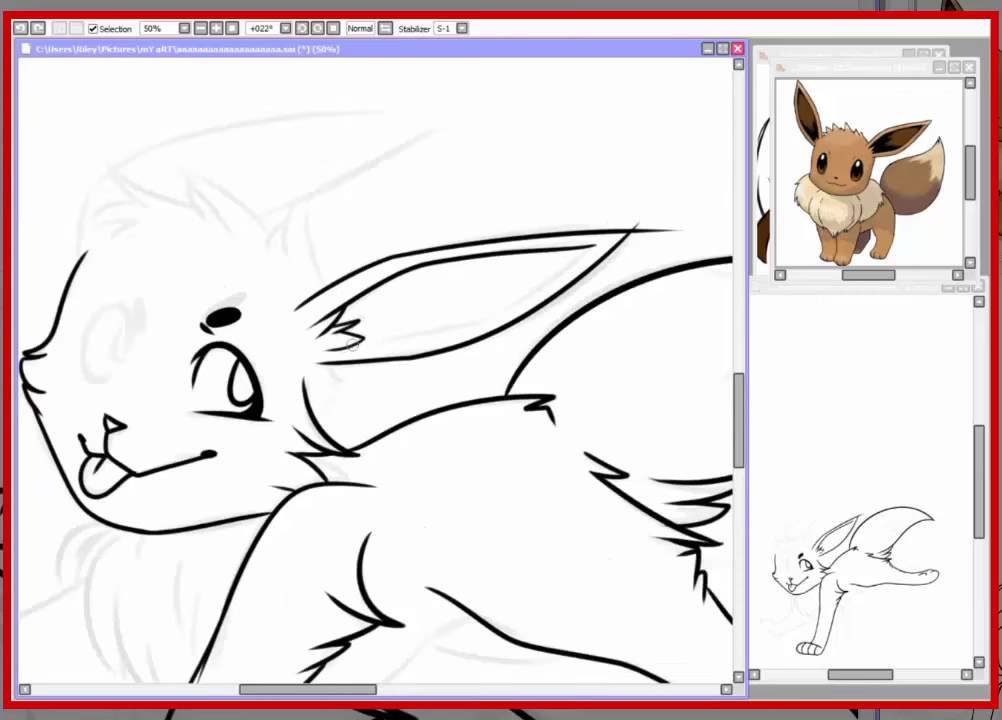
pyautogui.press('Home')
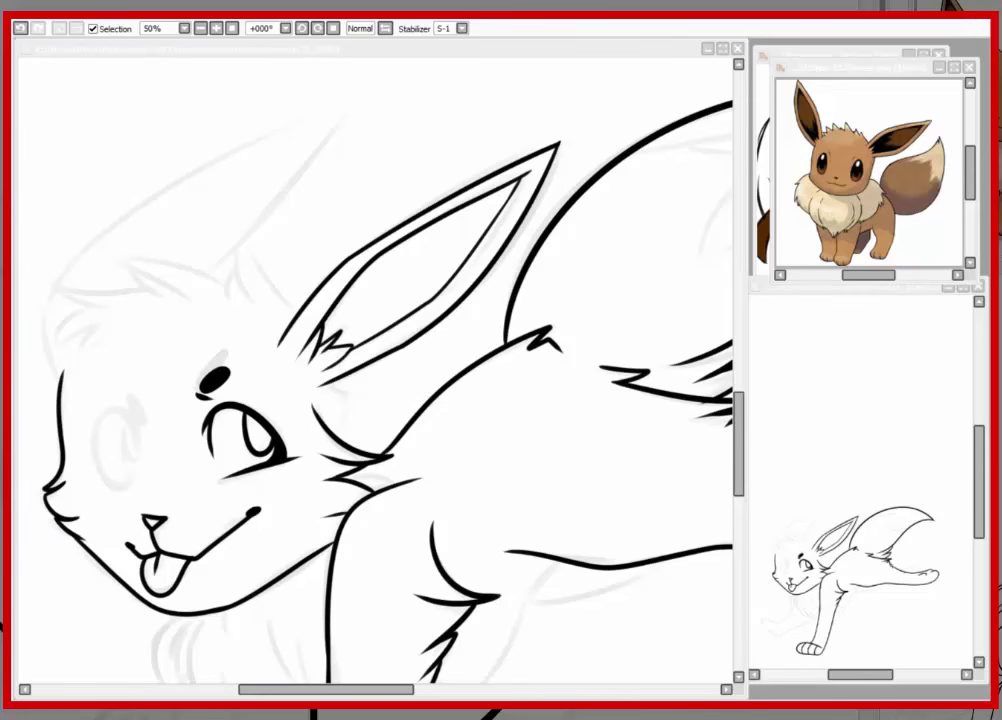
# Step: Ink the fur below the near ear and the pointed tufts on top of the Eevee's head
pyautogui.hscroll(-4, 300, 362)
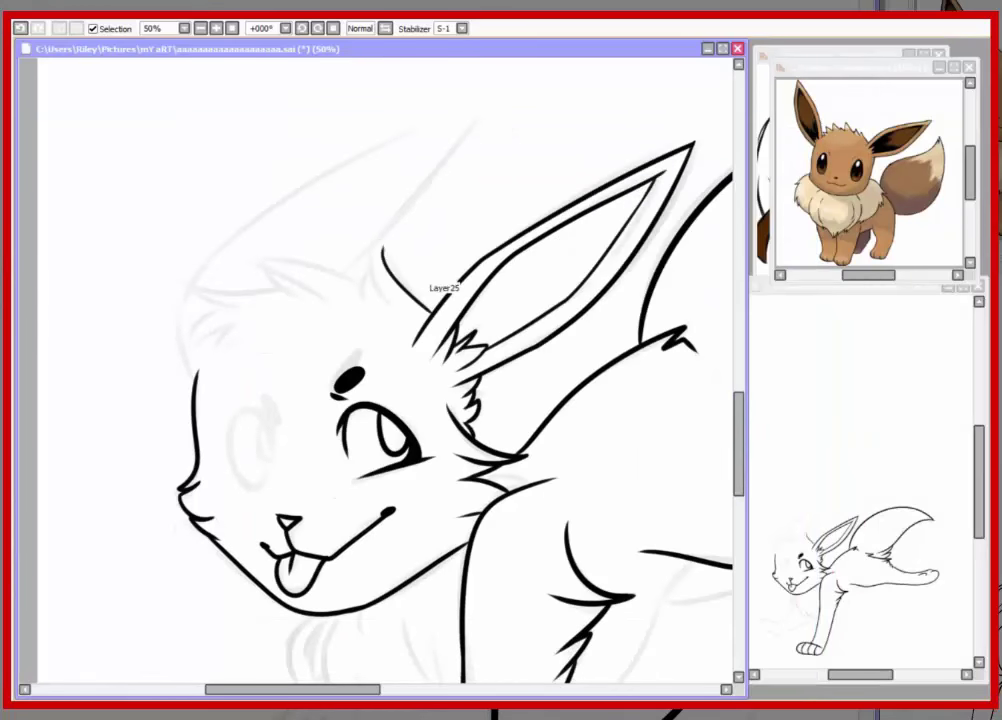
pyautogui.moveTo(372, 228)
pyautogui.mouseDown()
pyautogui.moveTo(432, 305)
pyautogui.moveTo(392, 296)
pyautogui.mouseUp()
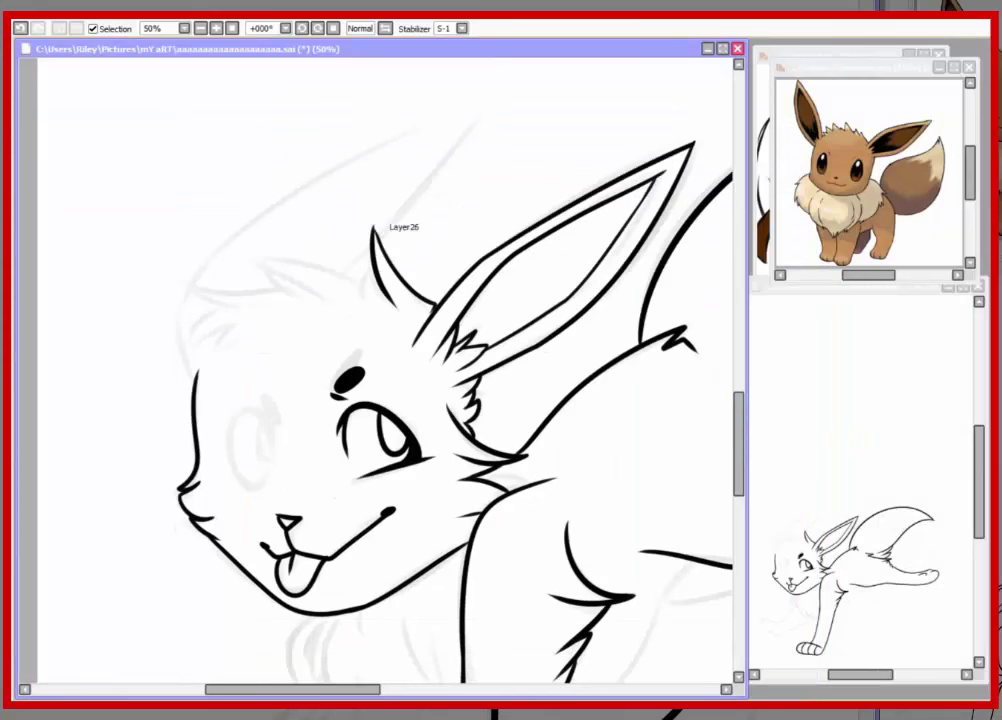
pyautogui.moveTo(250, 250); pyautogui.dragTo(362, 274)
pyautogui.moveTo(250, 252); pyautogui.dragTo(335, 301)
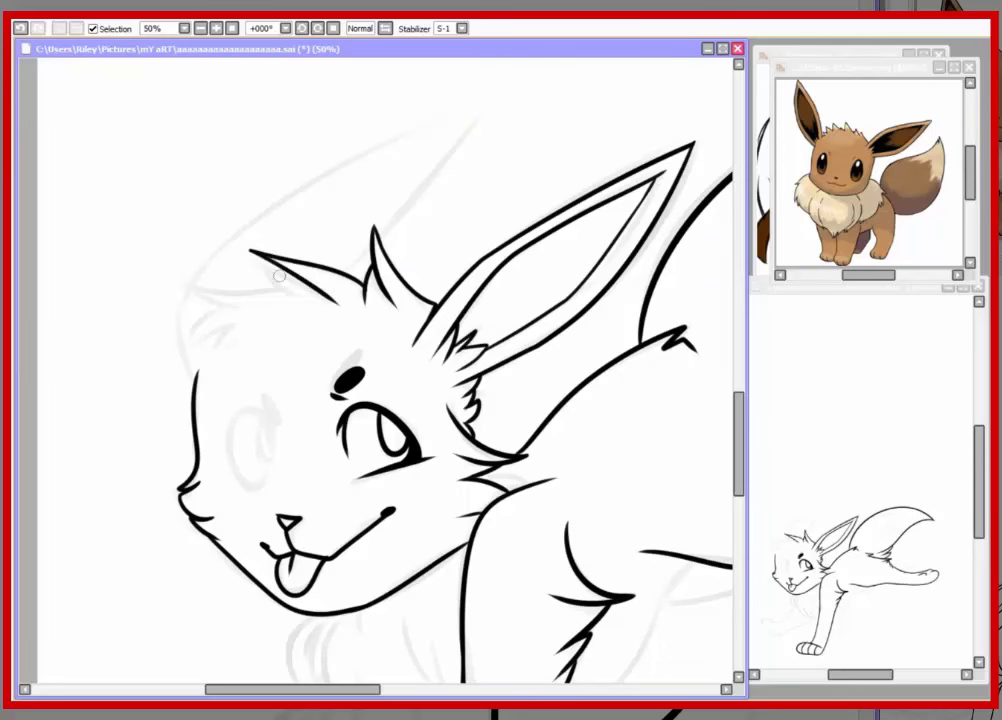
# Step: Ink the fur on the far side of the Eevee's forehead and the outline of its far ear
pyautogui.moveTo(240, 255); pyautogui.dragTo(175, 280)
pyautogui.moveTo(245, 290); pyautogui.dragTo(172, 282)
pyautogui.moveTo(235, 320)
pyautogui.mouseDown()
pyautogui.moveTo(185, 340)
pyautogui.moveTo(182, 355)
pyautogui.mouseUp()
pyautogui.scroll(1, 385, 370)
pyautogui.moveTo(185, 285)
pyautogui.mouseDown()
pyautogui.moveTo(495, 120)
pyautogui.moveTo(416, 217)
pyautogui.moveTo(272, 332)
pyautogui.mouseUp()
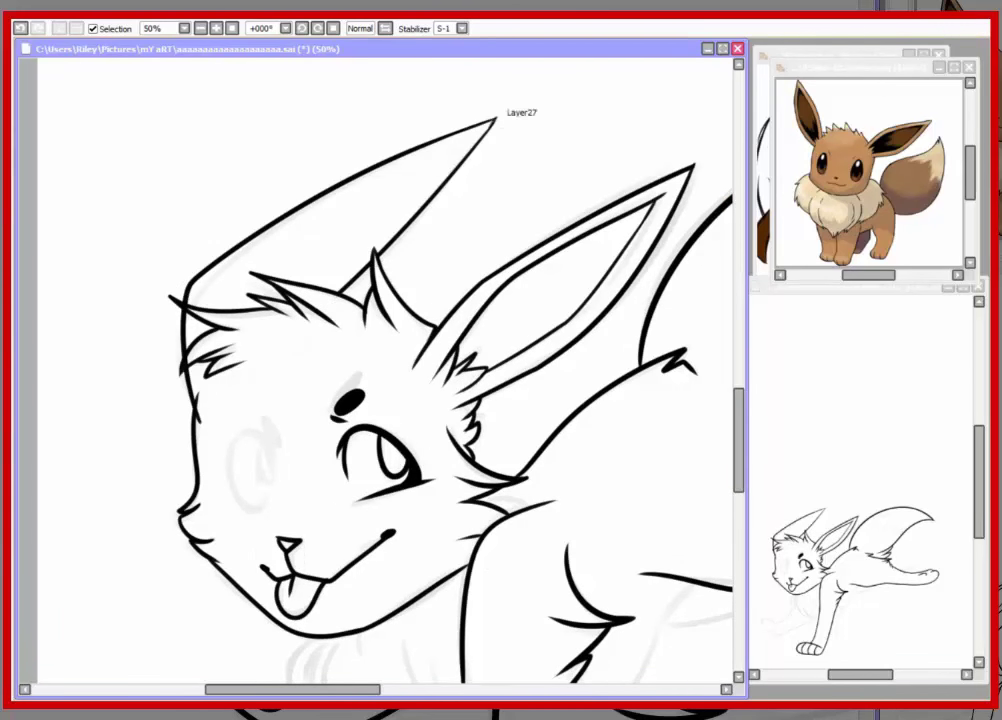
# Step: Ink the oval outline of the Eevee's far eye with a pointed outer corner, checking its shape in the mirrored view
pyautogui.scroll(-3, 385, 370)
pyautogui.moveTo(222, 271); pyautogui.dragTo(291, 376)
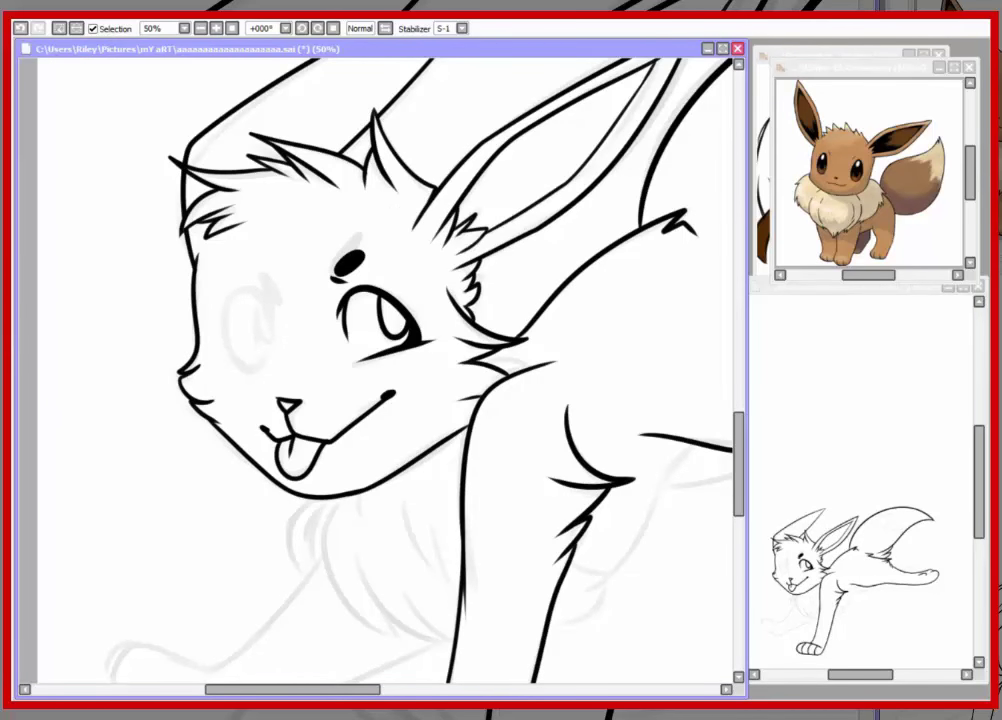
pyautogui.scroll(-1, 385, 370)
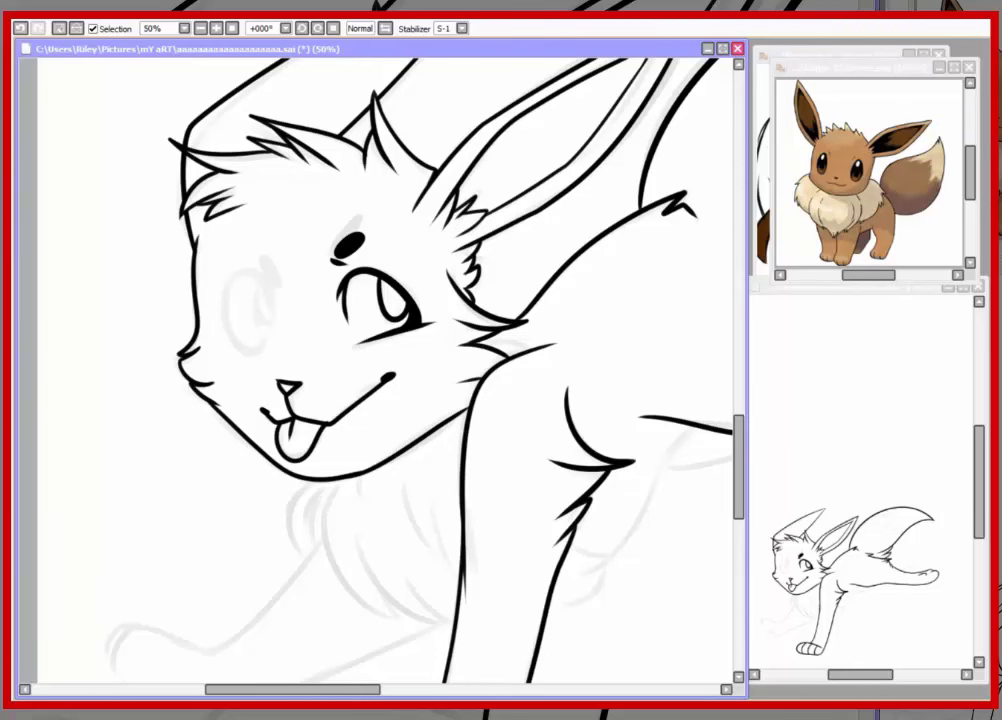
pyautogui.hscroll(-2, 380, 370)
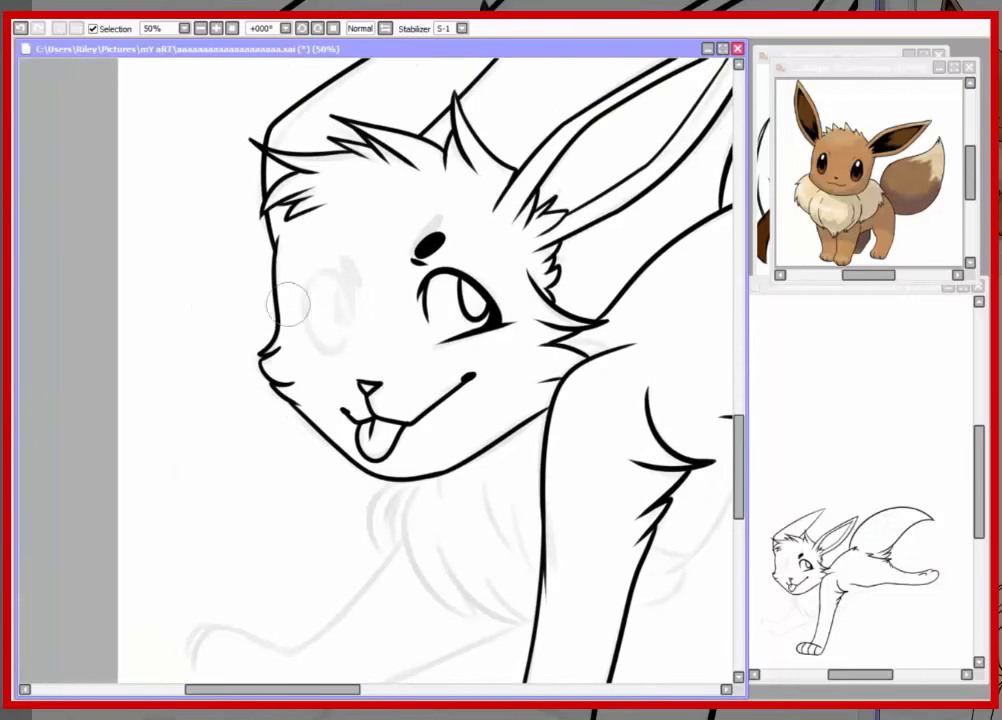
pyautogui.press('h')
pyautogui.moveTo(432, 224)
pyautogui.mouseDown()
pyautogui.moveTo(448, 339)
pyautogui.moveTo(478, 285)
pyautogui.moveTo(439, 343)
pyautogui.moveTo(475, 299)
pyautogui.moveTo(448, 333)
pyautogui.moveTo(484, 323)
pyautogui.mouseUp()
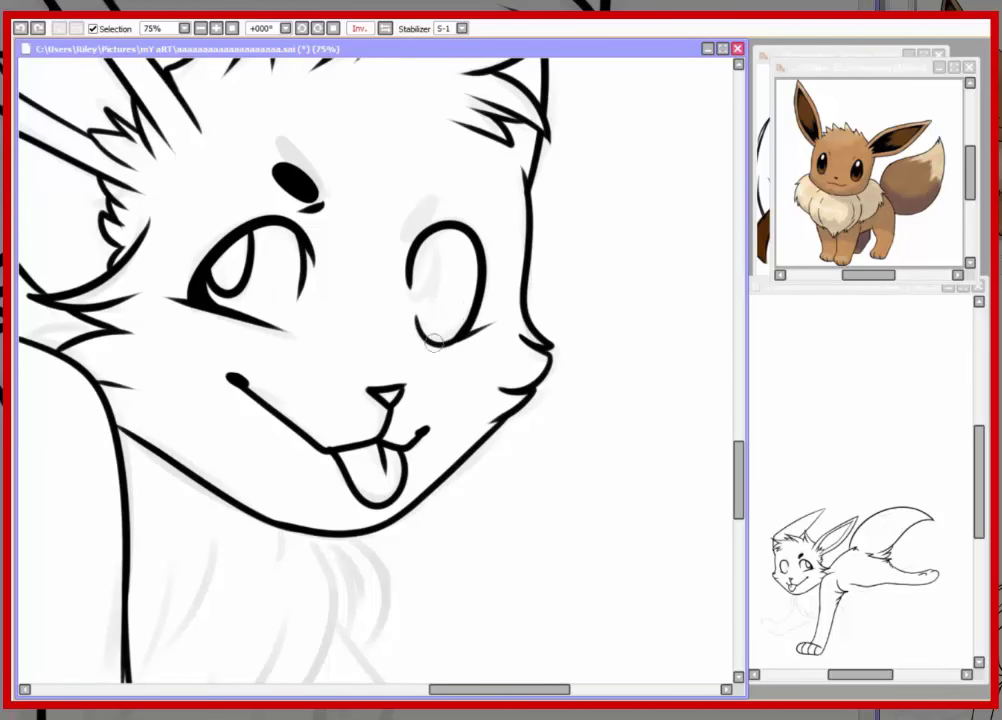
pyautogui.hotkey('ctrl', '+')
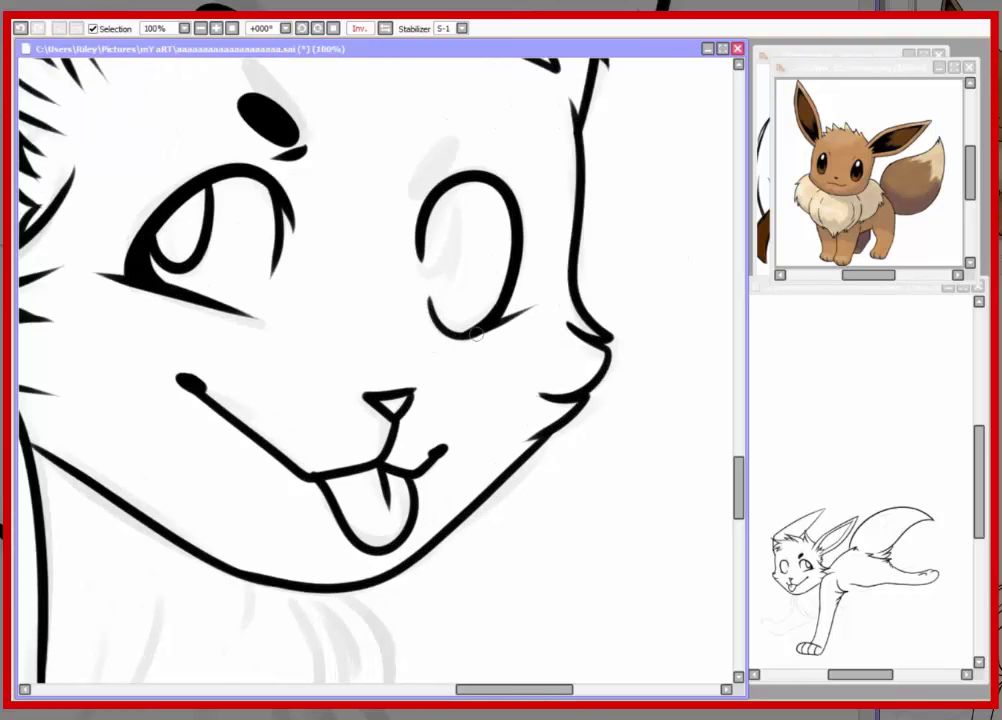
pyautogui.hotkey('ctrl', '-')
pyautogui.press('h')
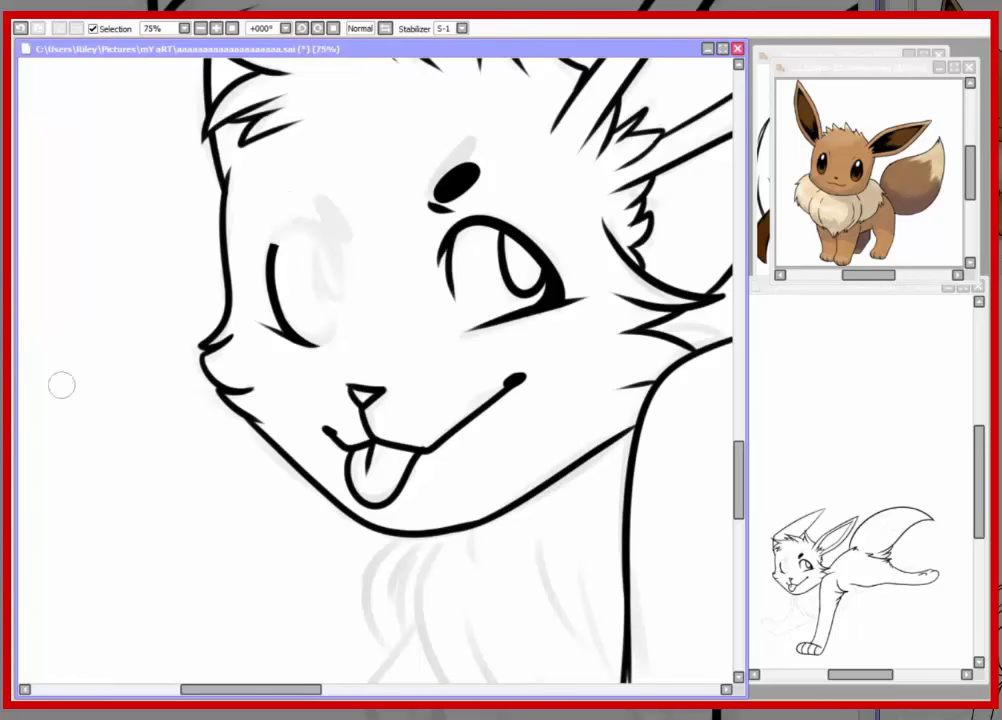
pyautogui.hotkey('ctrl', 'z')
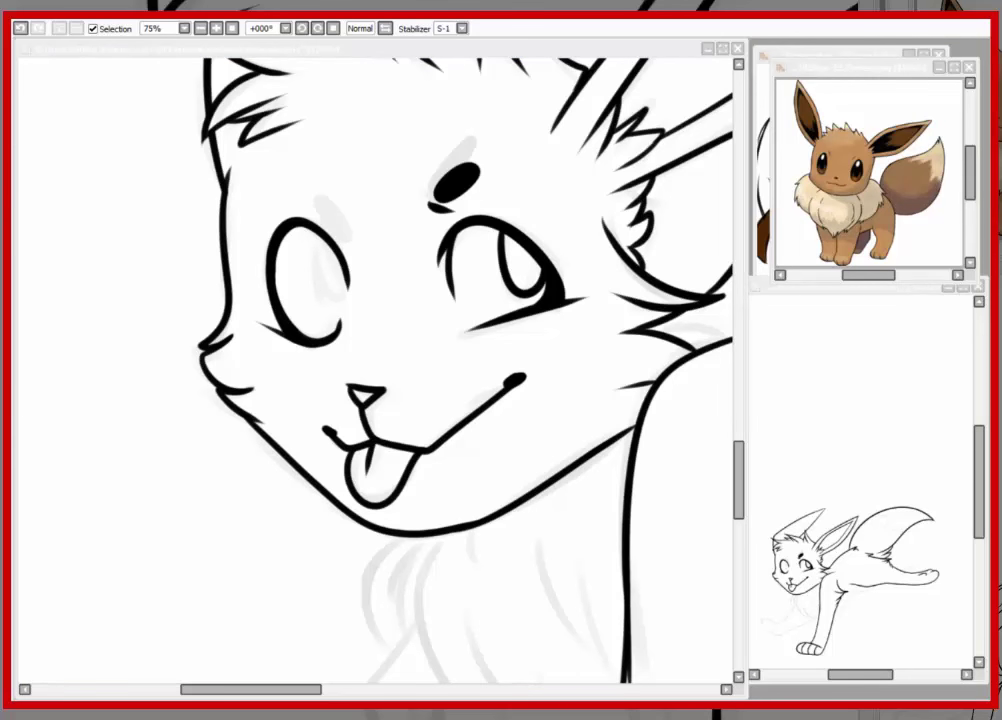
# Step: Ink the Eevee's far eyebrow spot and the inner highlight shape in its far eye
pyautogui.scroll(2, 375, 370)
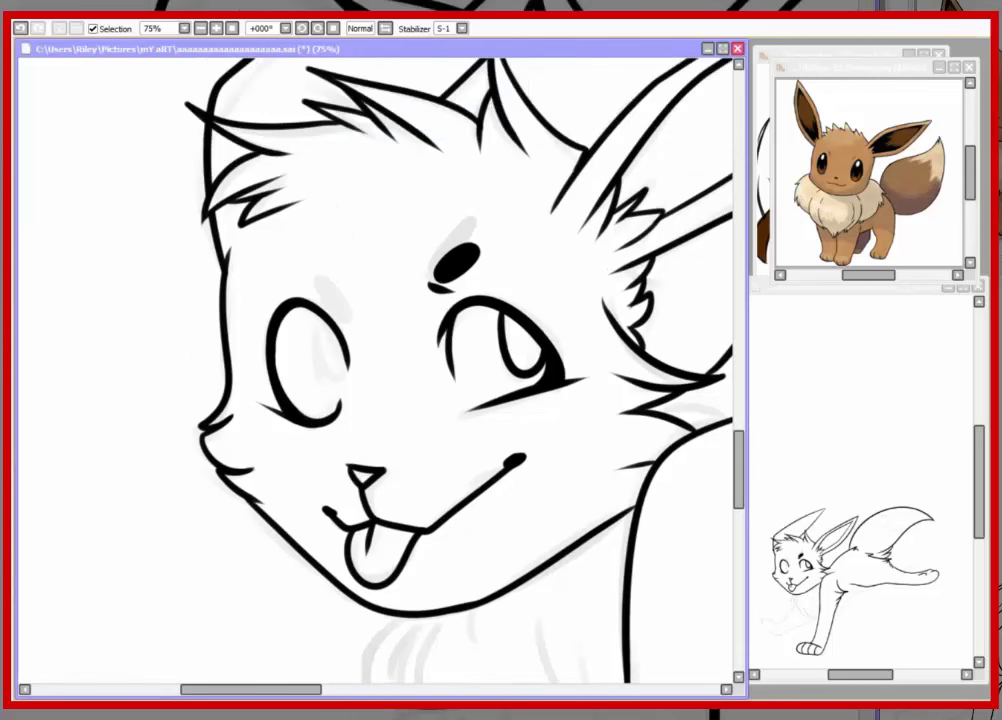
pyautogui.moveTo(318, 278); pyautogui.dragTo(345, 320)
pyautogui.hscroll(3, 345, 320)
pyautogui.hotkey('ctrl', '-')
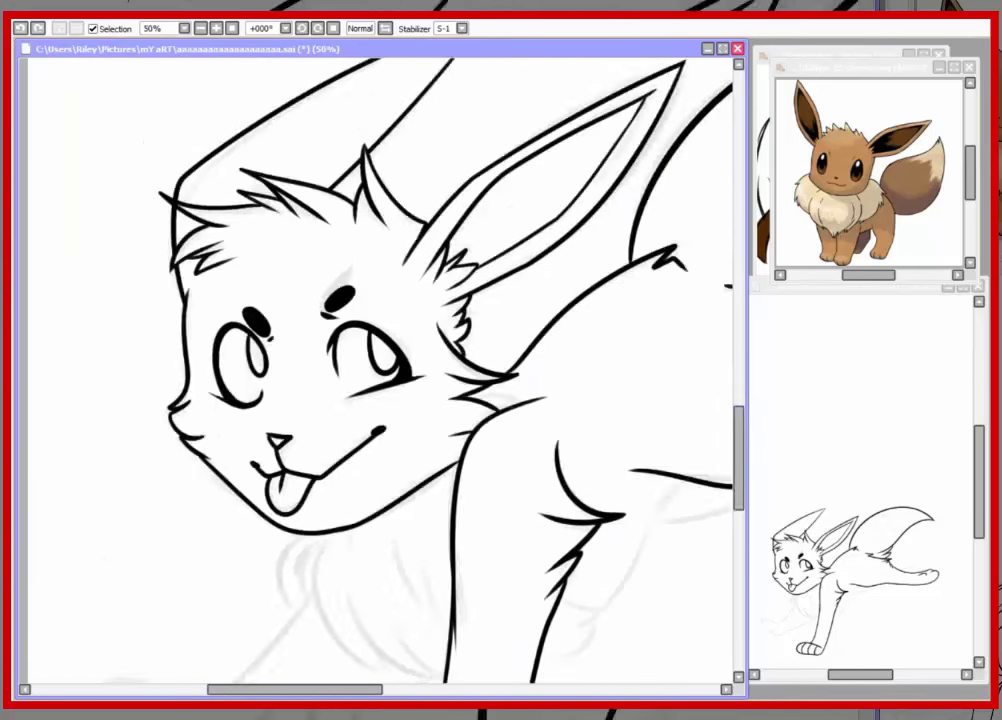
# Step: Ink the Eevee's layered chest ruff below the chin and the ruff fur between its cheek and shoulder
pyautogui.scroll(-3, 410, 355)
pyautogui.moveTo(345, 290); pyautogui.dragTo(392, 362)
pyautogui.moveTo(385, 240)
pyautogui.mouseDown()
pyautogui.moveTo(420, 322)
pyautogui.moveTo(436, 318)
pyautogui.mouseUp()
pyautogui.moveTo(350, 250)
pyautogui.mouseDown()
pyautogui.moveTo(362, 336)
pyautogui.moveTo(363, 366)
pyautogui.mouseUp()
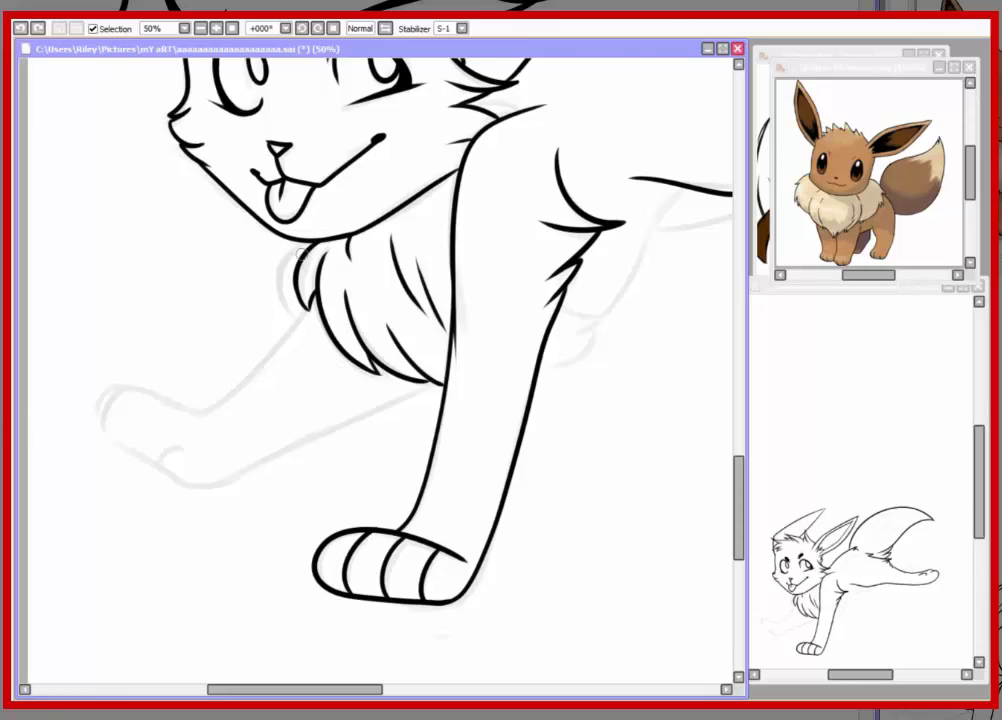
pyautogui.scroll(2, 318, 250)
pyautogui.scroll(-1, 241, 300)
pyautogui.scroll(4, 241, 300)
pyautogui.scroll(-1, 548, 340)
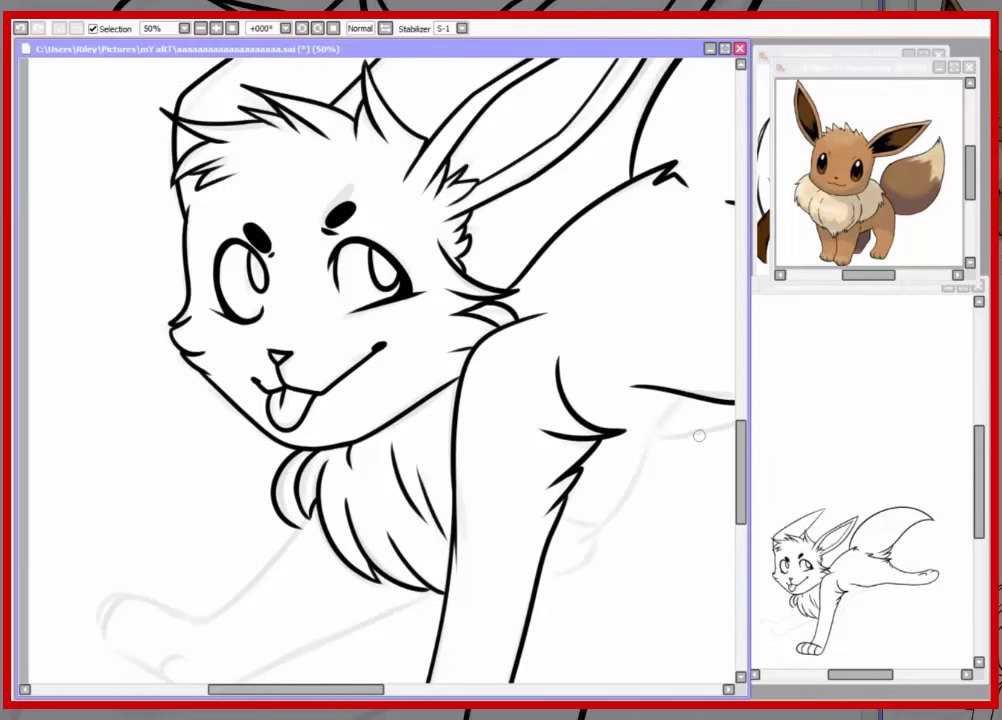
# Step: Ink the contour and fur behind the near foreleg and the short line under the belly, and save the drawing
pyautogui.hscroll(1, 463, 374)
pyautogui.scroll(-1, 493, 456)
pyautogui.hscroll(1, 493, 456)
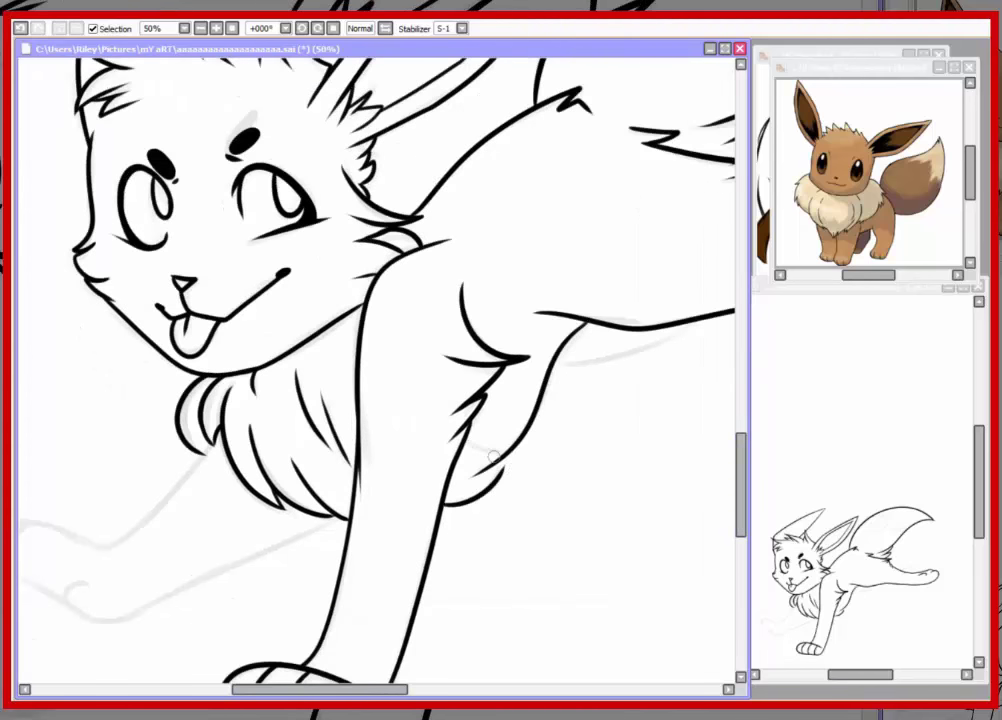
pyautogui.hscroll(2, 377, 370)
pyautogui.hscroll(-3, 377, 370)
pyautogui.scroll(-2, 377, 370)
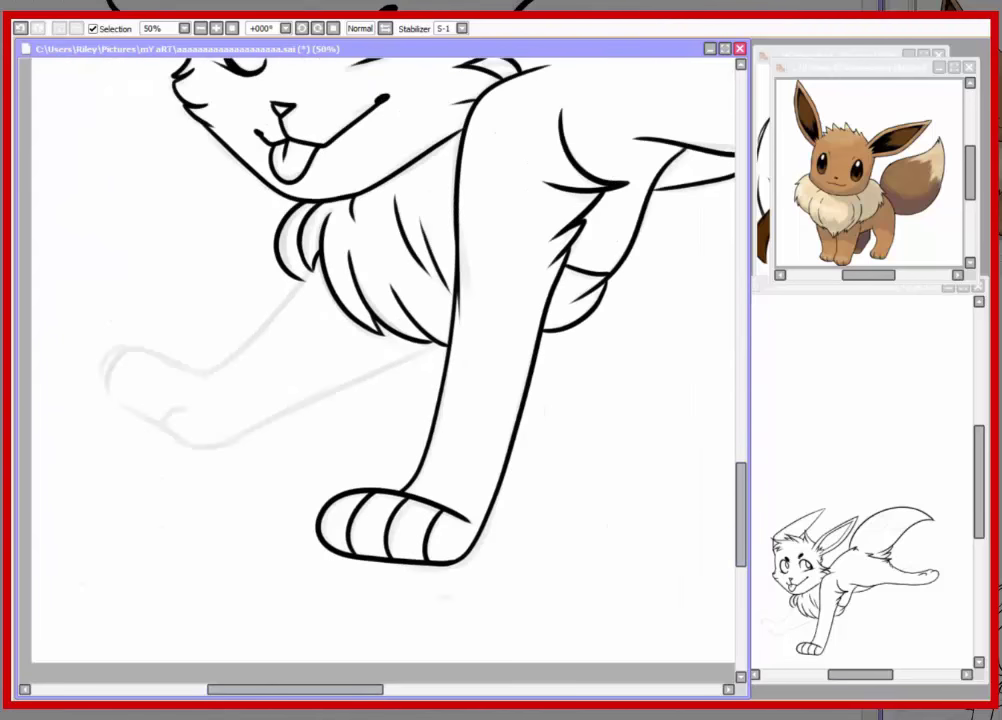
pyautogui.scroll(1, 377, 370)
pyautogui.scroll(1, 150, 333)
pyautogui.hscroll(-3, 150, 333)
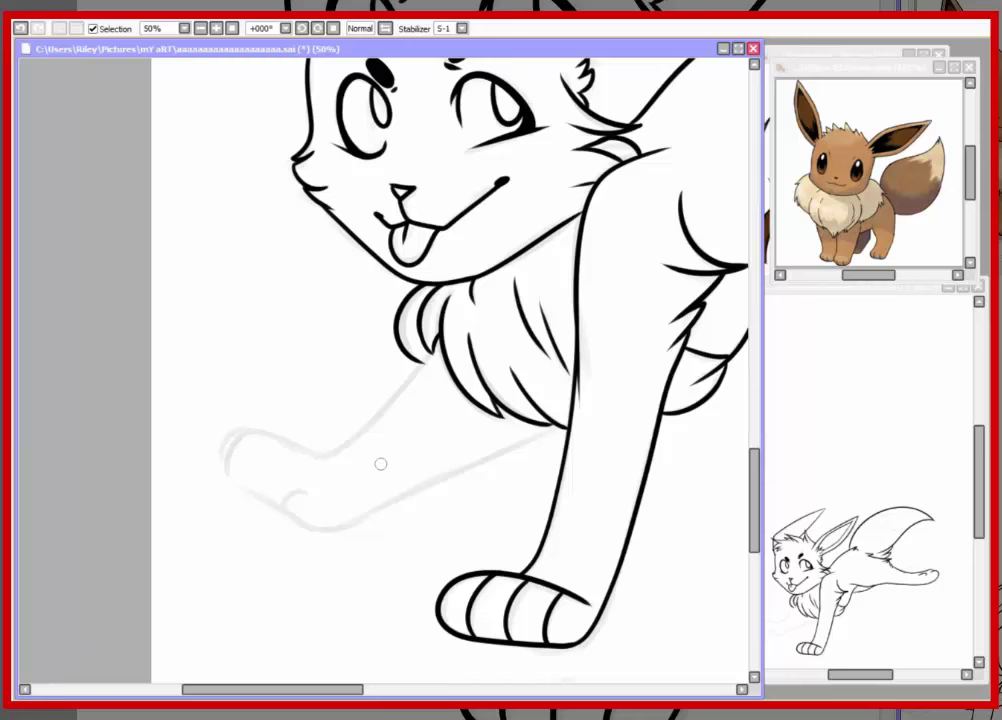
pyautogui.hotkey('ctrl', 's')
# Step: Ink the Eevee's far foreleg stretching forward from the chest ruff, with its rounded paw and single toe line
pyautogui.scroll(2, 662, 351)
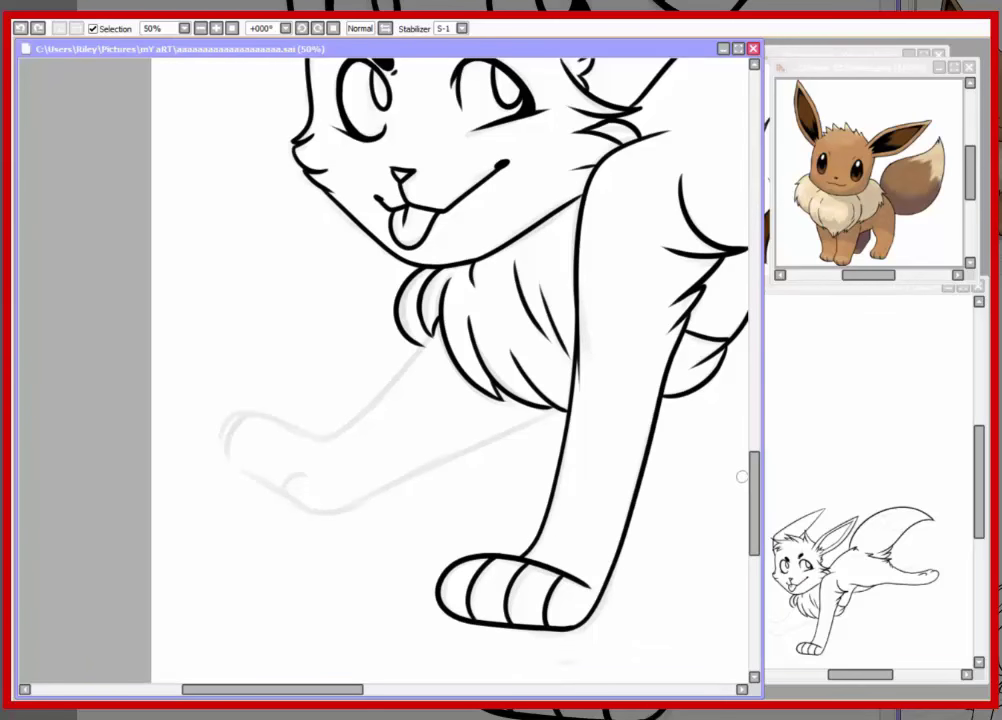
pyautogui.moveTo(366, 283)
pyautogui.mouseDown()
pyautogui.moveTo(359, 208)
pyautogui.moveTo(303, 228)
pyautogui.moveTo(411, 271)
pyautogui.mouseUp()
pyautogui.moveTo(350, 505); pyautogui.dragTo(612, 443)
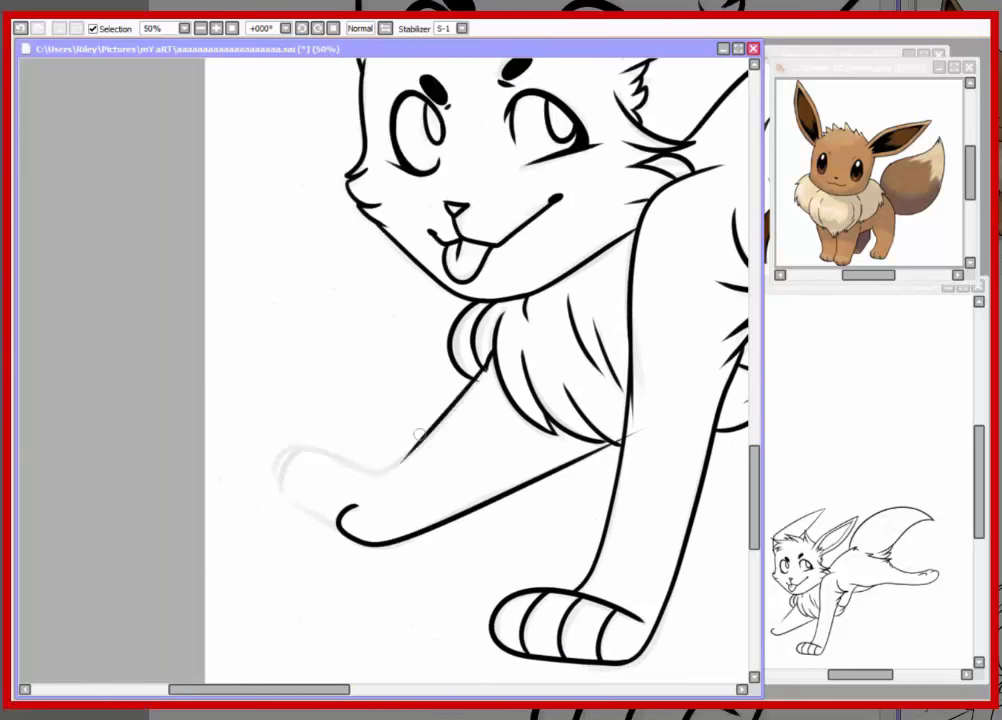
pyautogui.press('h')
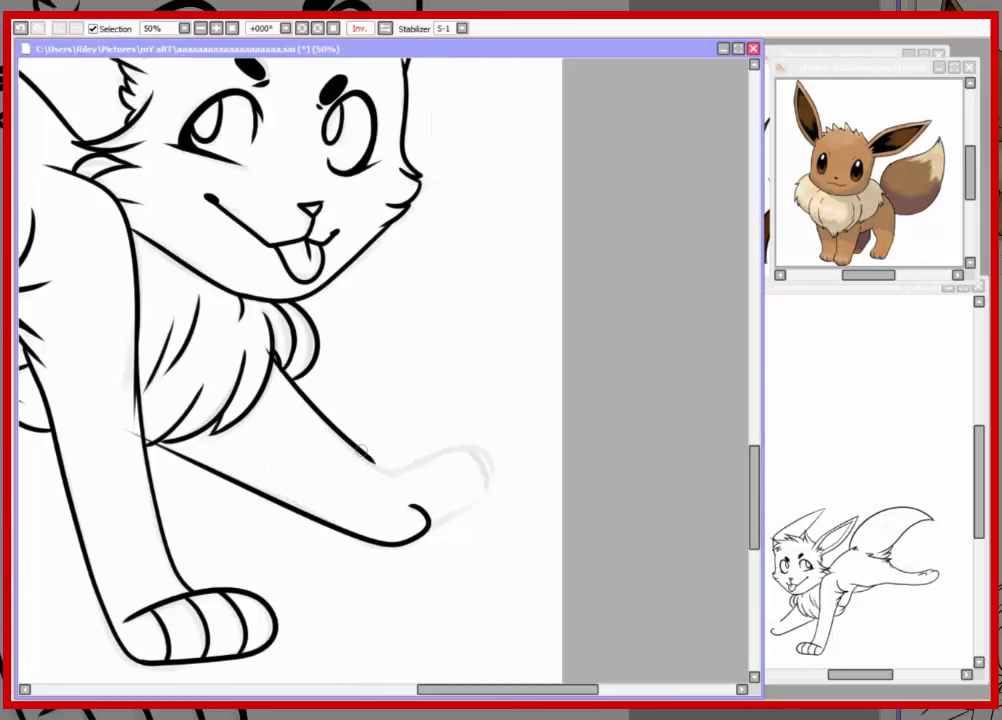
pyautogui.moveTo(286, 372)
pyautogui.mouseDown()
pyautogui.moveTo(408, 468)
pyautogui.moveTo(430, 512)
pyautogui.mouseUp()
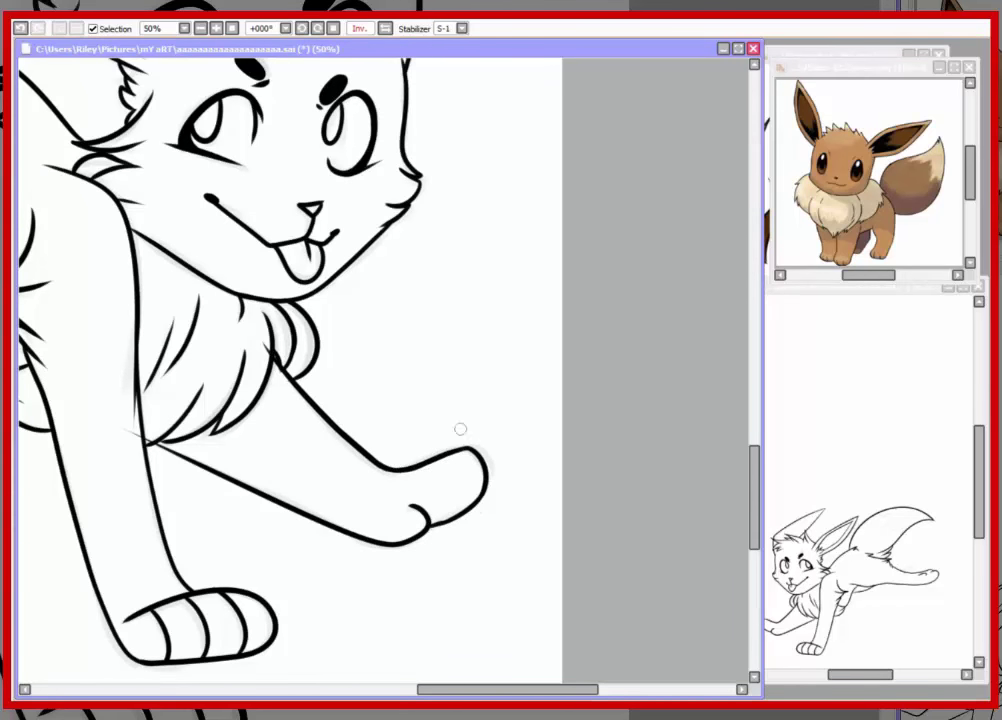
pyautogui.moveTo(485, 492); pyautogui.dragTo(578, 492)
pyautogui.scroll(-1, 588, 370)
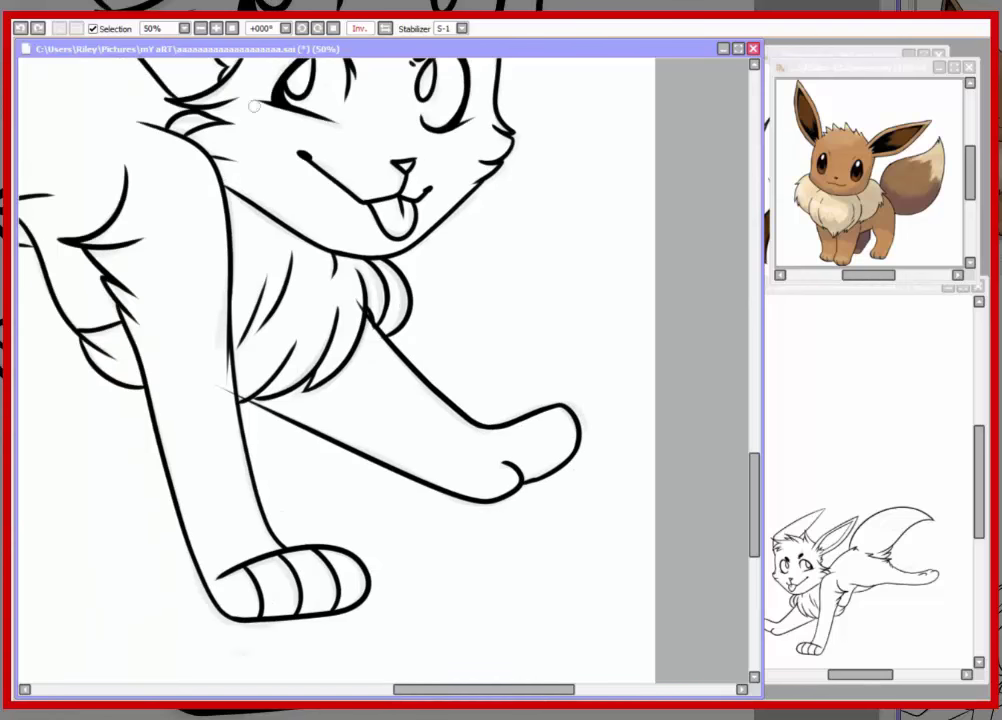
pyautogui.scroll(5, 400, 370)
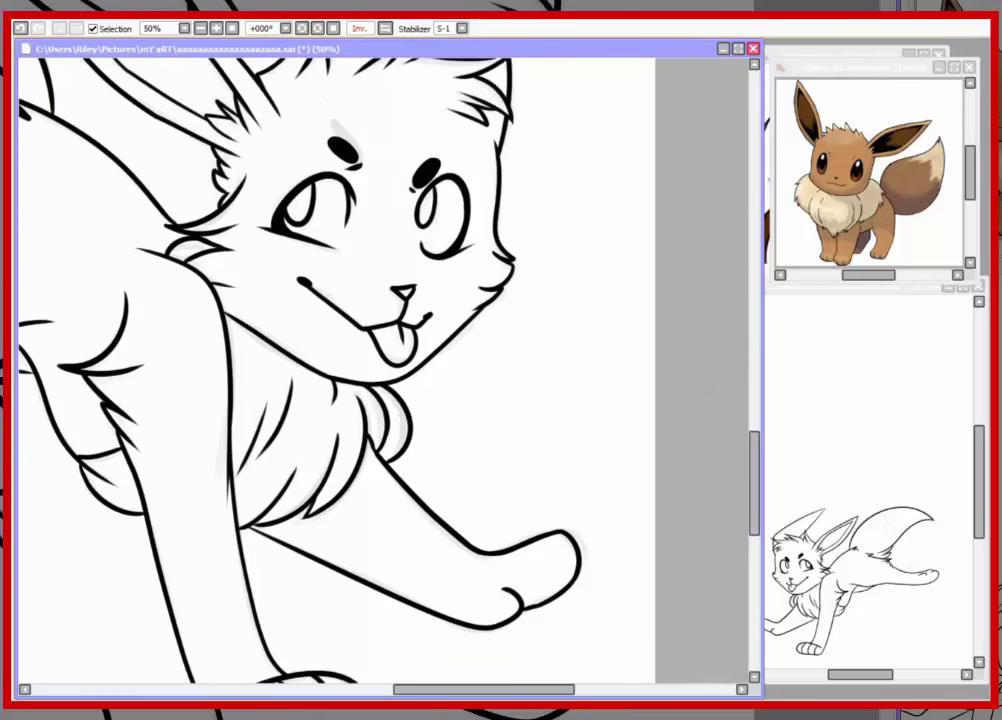
pyautogui.press('-')
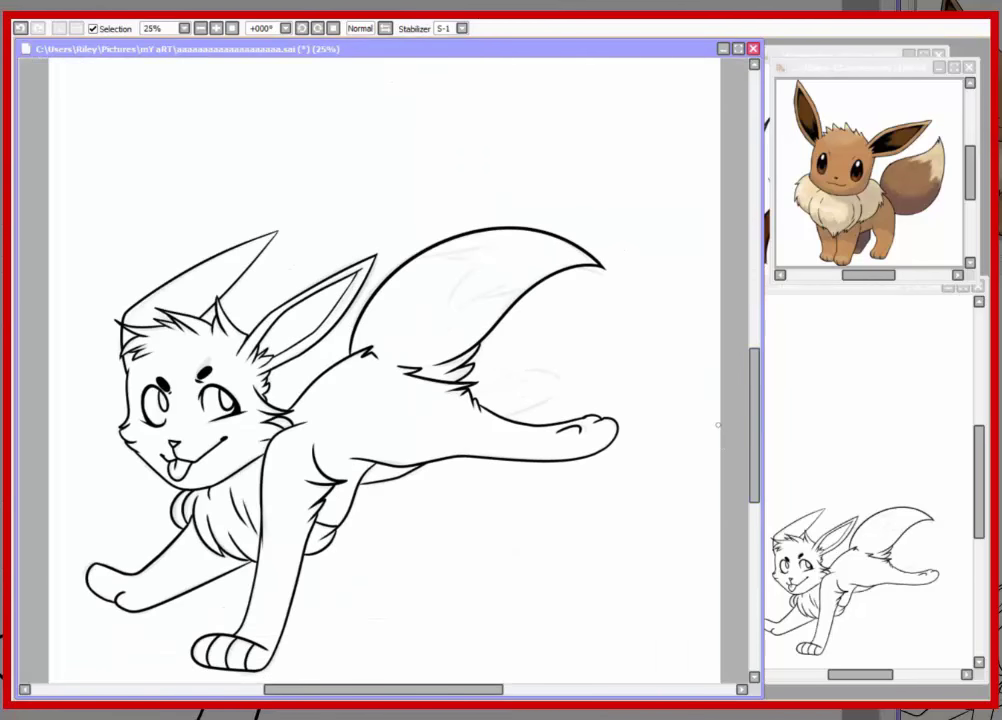
# Step: Select the Eevee's whole silhouette and fill it with a flat tan base under the line art
pyautogui.press('-')
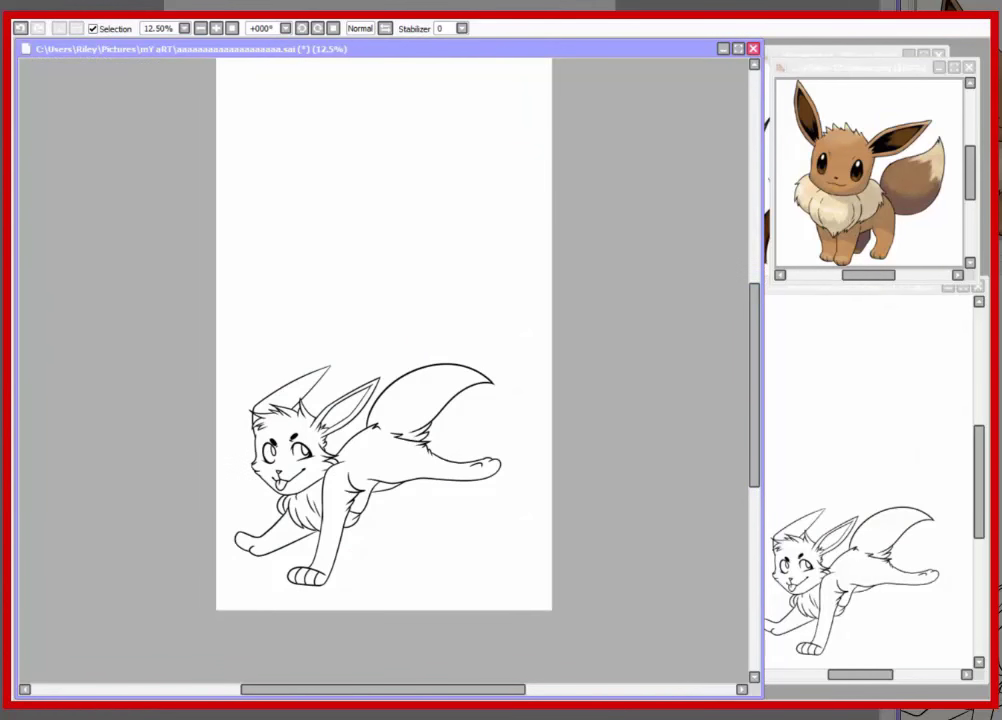
pyautogui.hotkey('ctrl', 'i')
pyautogui.press('+')
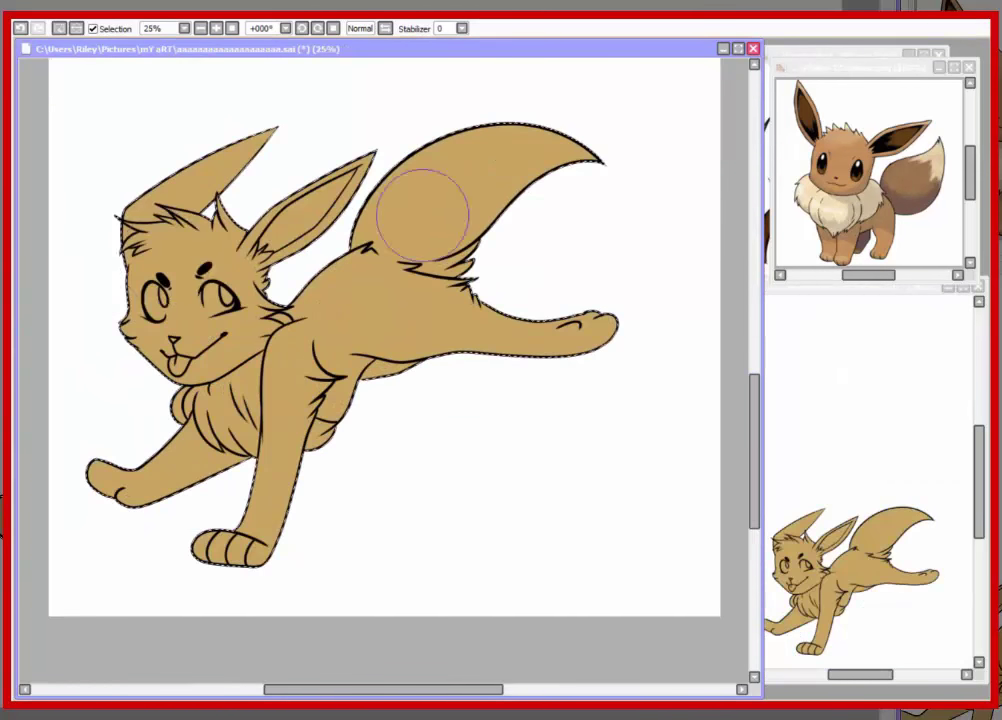
# Step: Fill the Eevee's head, body, legs, tail and far ear with light brown, and its inner ear with dark brown
pyautogui.click(422, 215)
pyautogui.click(160, 340)
pyautogui.click(180, 250)
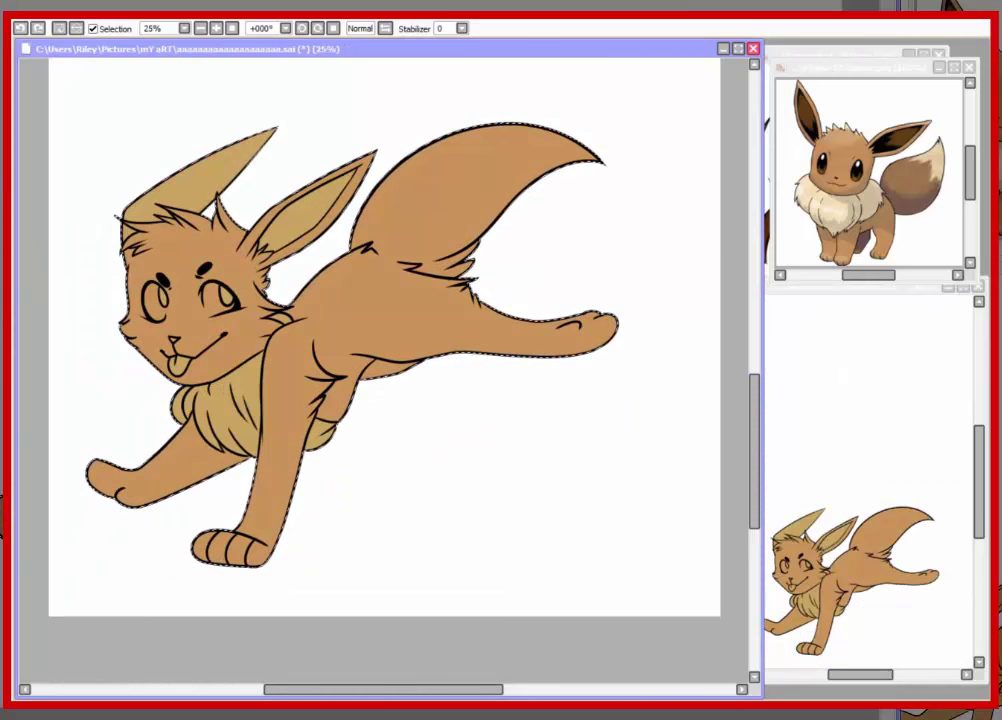
pyautogui.click(200, 175)
pyautogui.click(320, 205)
# Step: Paint the whites of both Eevee eyes around the brown irises
pyautogui.press('+')
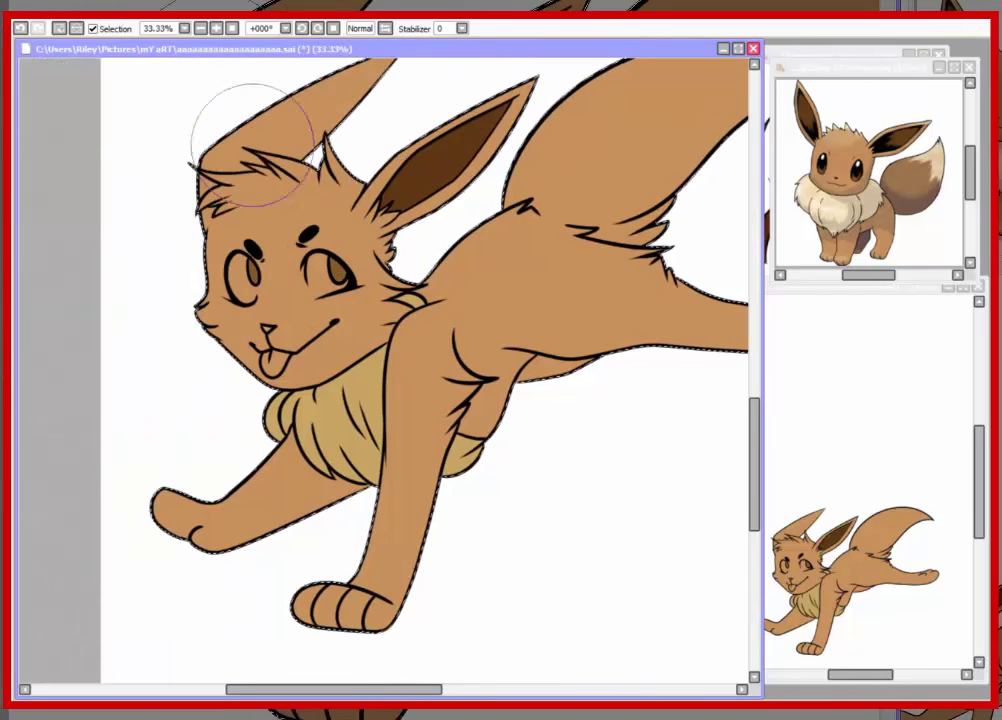
pyautogui.press('+')
pyautogui.press('+')
pyautogui.moveTo(200, 130)
pyautogui.mouseDown()
pyautogui.moveTo(257, 195)
pyautogui.moveTo(224, 195)
pyautogui.moveTo(60, 120)
pyautogui.moveTo(35, 130)
pyautogui.moveTo(89, 224)
pyautogui.mouseUp()
pyautogui.moveTo(80, 150); pyautogui.dragTo(85, 208)
pyautogui.press('-')
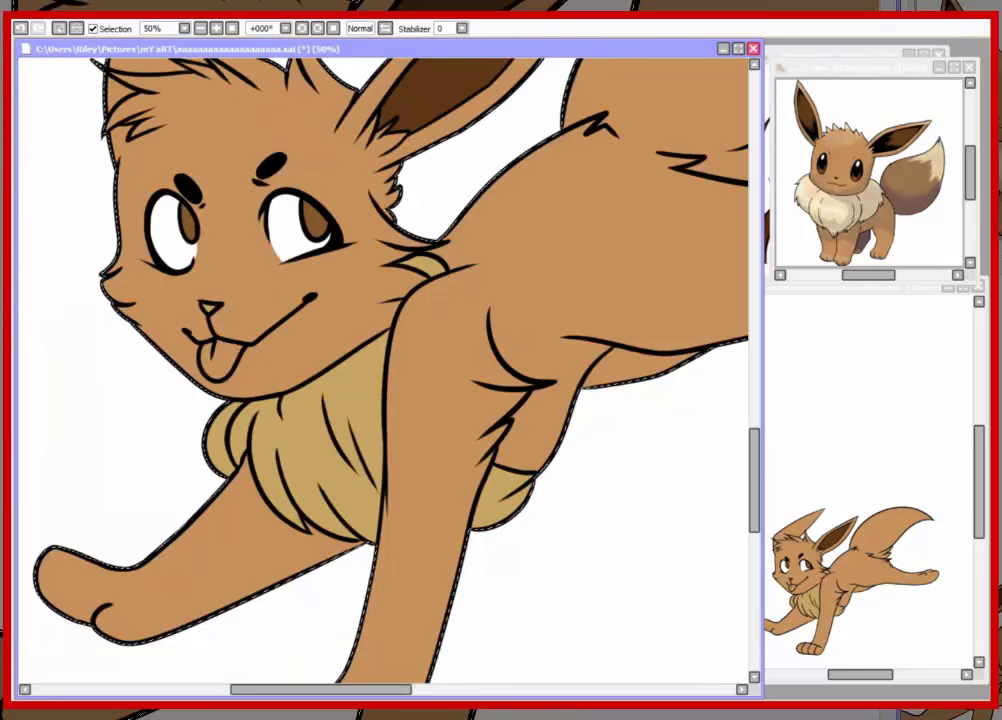
# Step: Fill the Eevee's tongue with pink, and color its chest ruff and jagged-edged tail tip cream
pyautogui.click(215, 358)
pyautogui.click(300, 450)
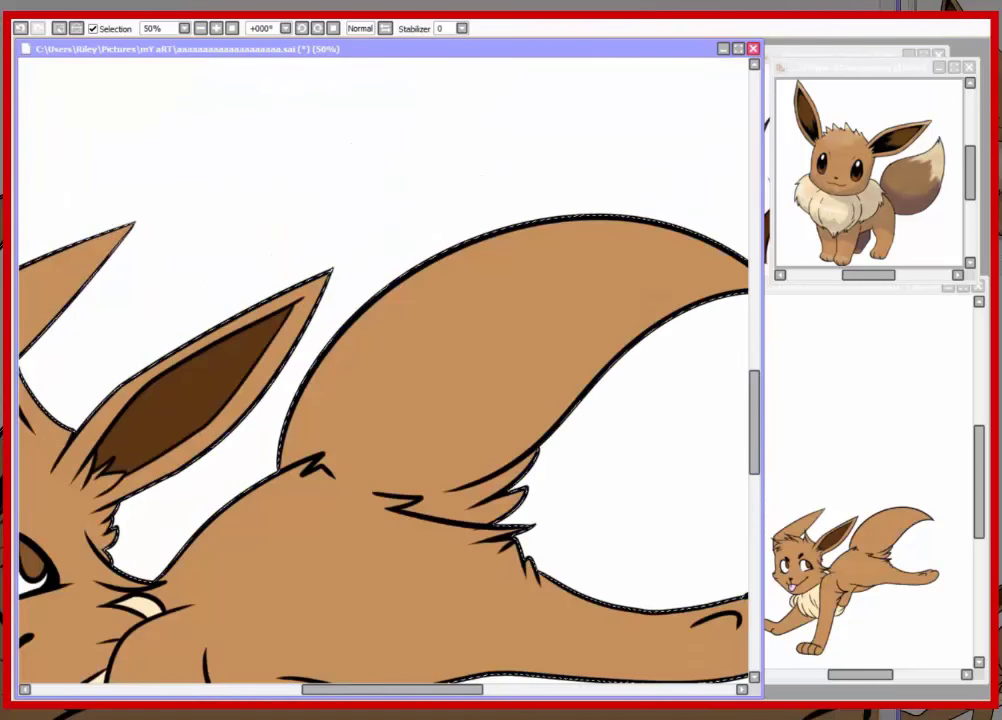
pyautogui.moveTo(300, 290); pyautogui.dragTo(549, 150)
pyautogui.moveTo(476, 331)
pyautogui.mouseDown()
pyautogui.moveTo(273, 340)
pyautogui.moveTo(358, 391)
pyautogui.moveTo(447, 376)
pyautogui.moveTo(410, 330)
pyautogui.mouseUp()
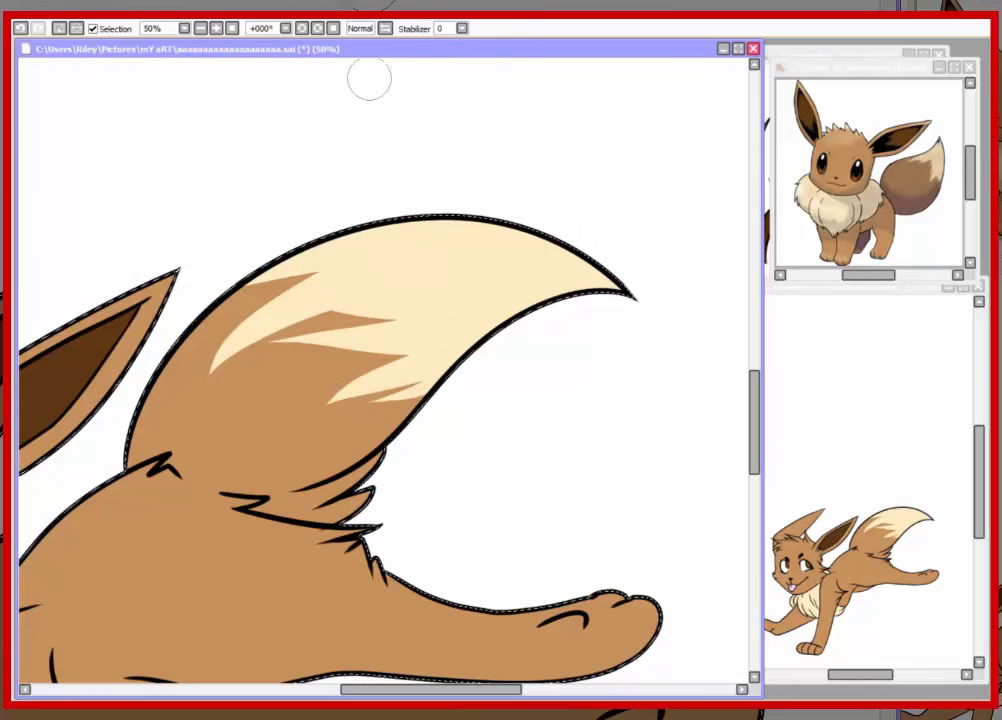
pyautogui.hscroll(-5, 369, 78)
pyautogui.press('-')
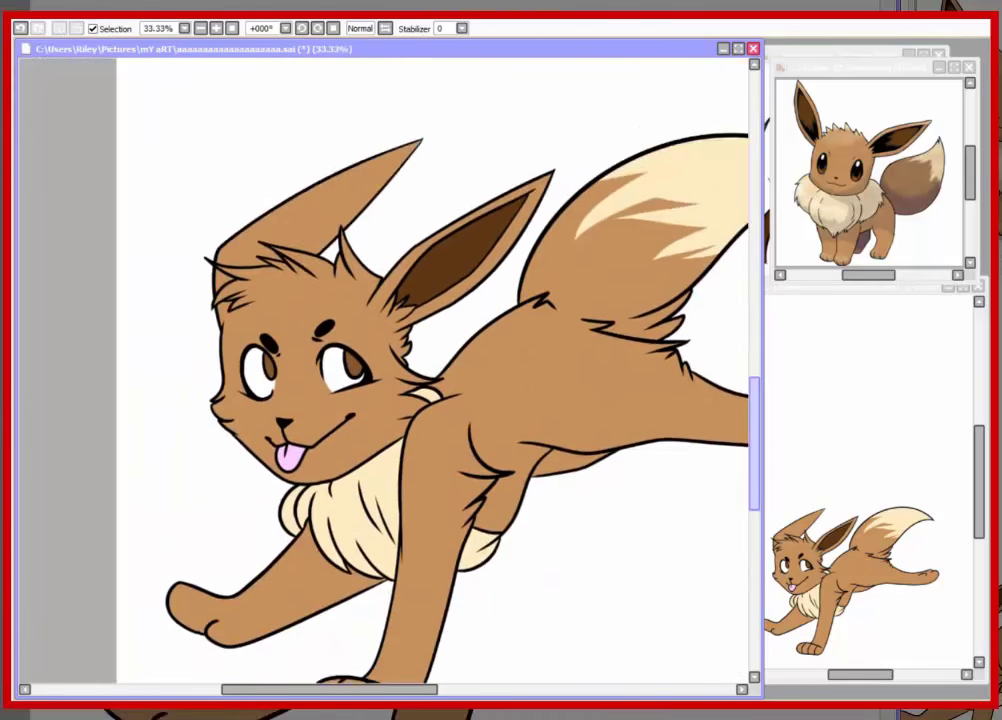
pyautogui.moveTo(532, 696); pyautogui.dragTo(420, 676)
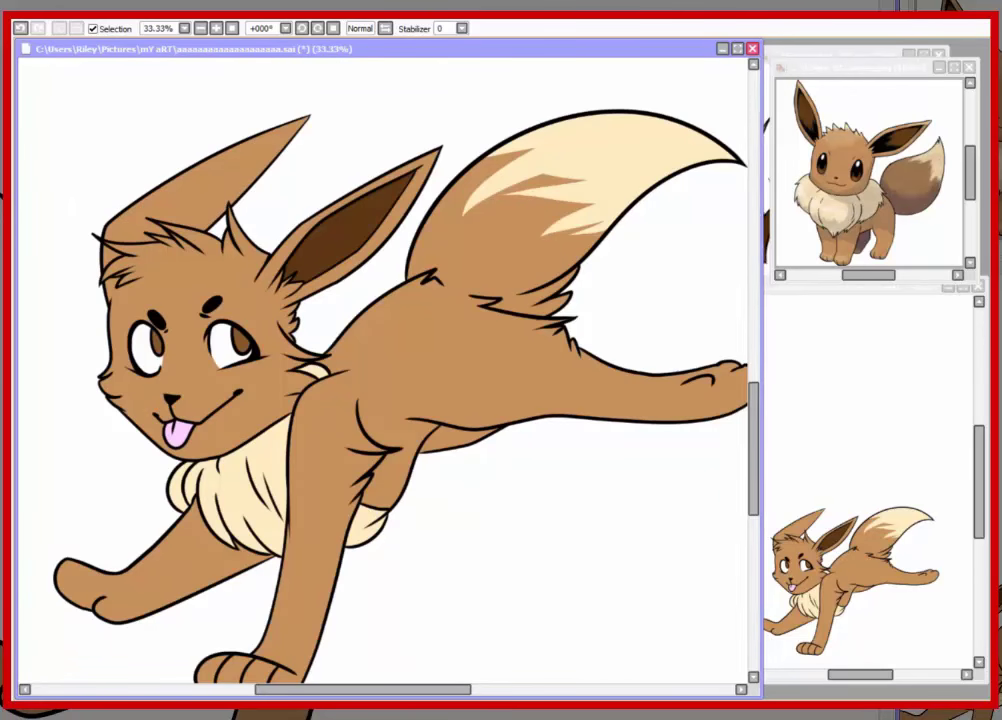
# Step: Show the colored girl behind the Eevee and extend her warm orange color overlay onto the Eevee's silhouette
pyautogui.press('-')
pyautogui.press('-')
pyautogui.press('-')
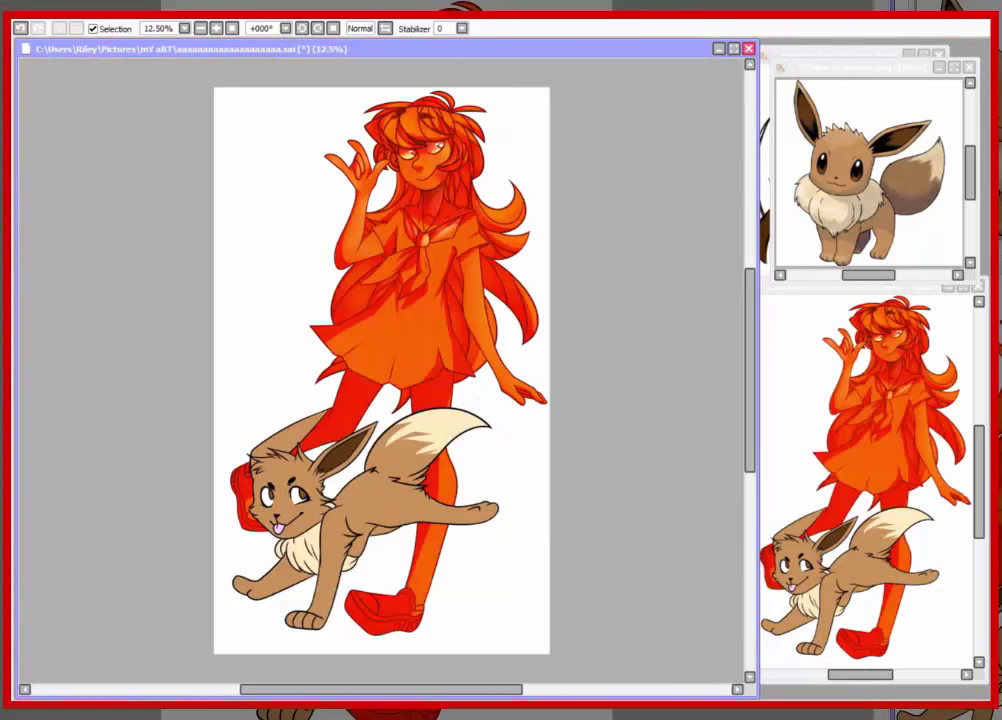
pyautogui.scroll(-2, 381, 370)
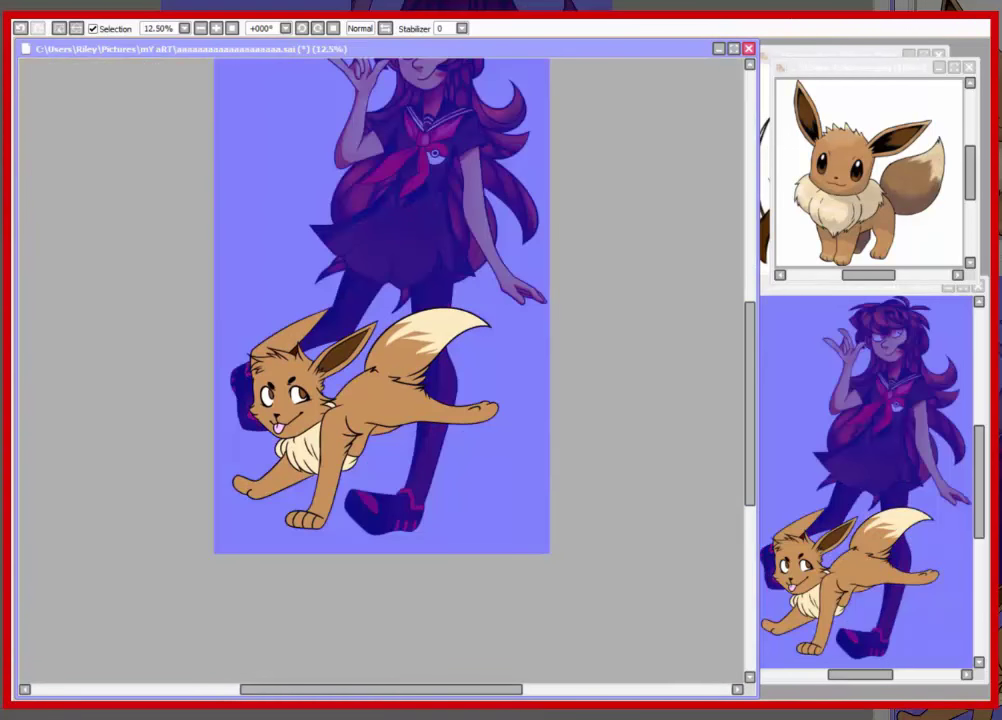
pyautogui.click(340, 420)
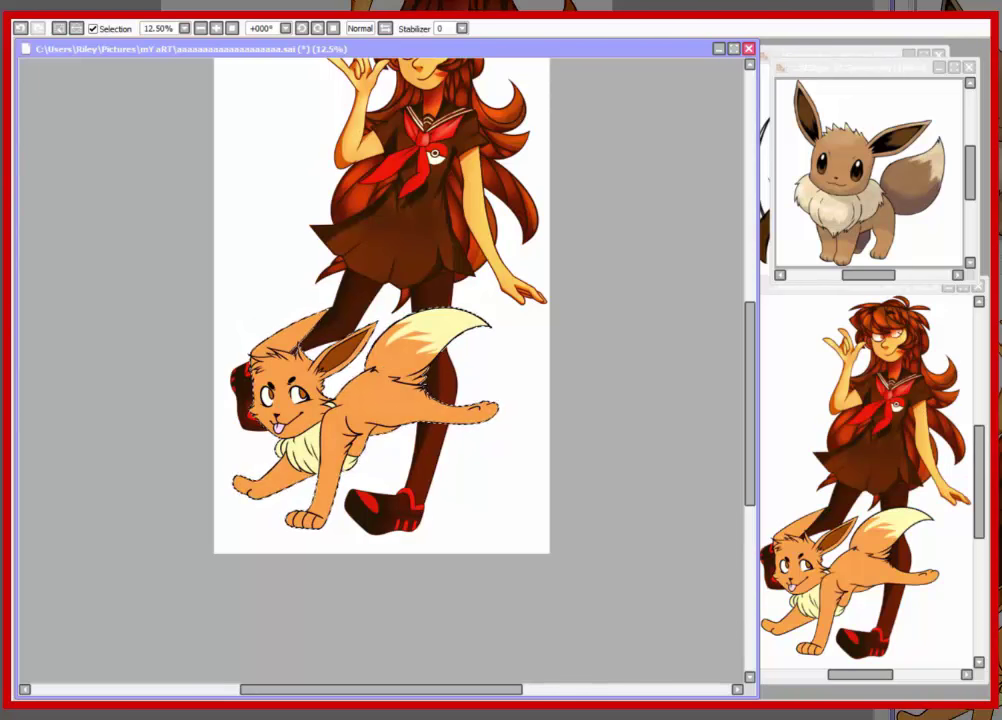
pyautogui.hotkey('ctrl', 'd')
# Step: Hide the overlay on the Eevee, darken its far legs and inner ear, and shade the far ear's outer edge red-brown
pyautogui.scroll(3, 380, 370)
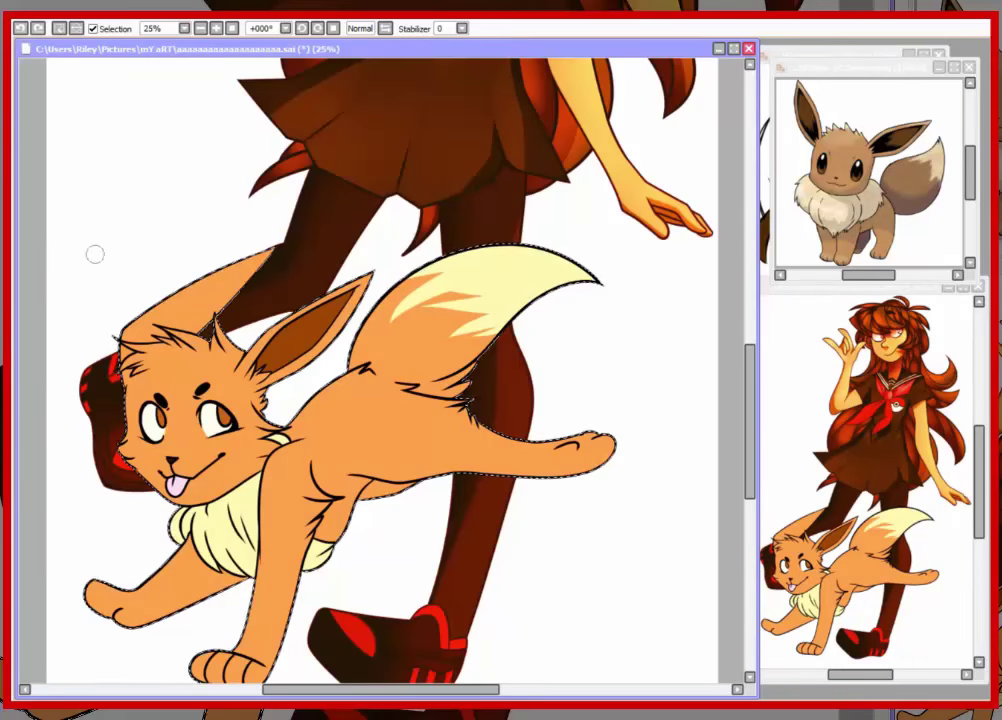
pyautogui.scroll(1, 380, 370)
pyautogui.scroll(-2, 380, 370)
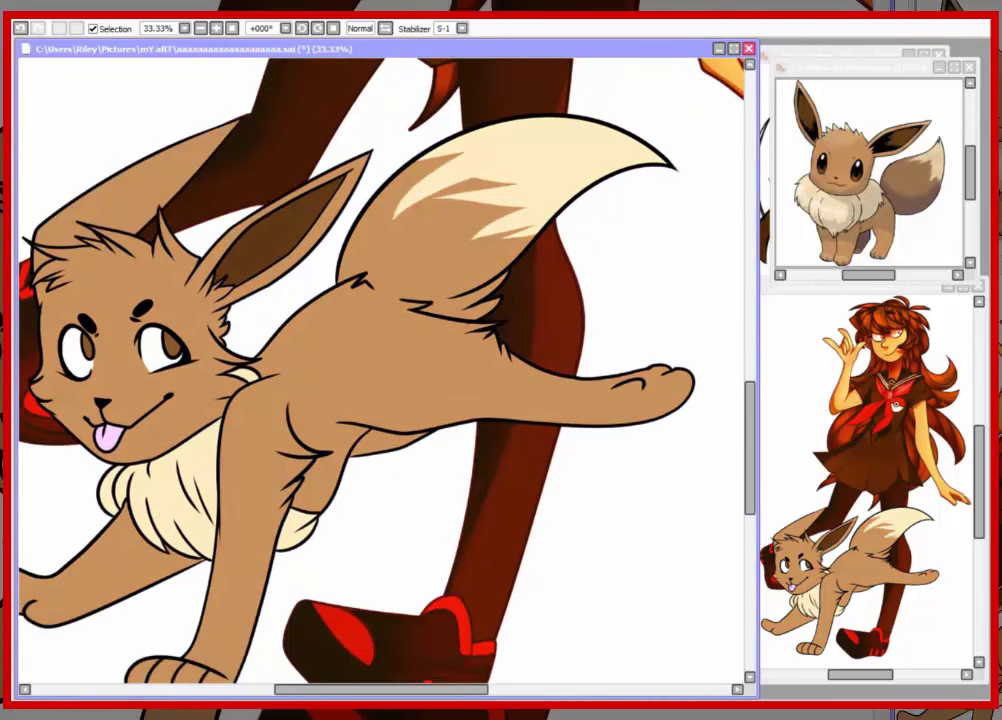
pyautogui.moveTo(380, 370); pyautogui.dragTo(457, 380)
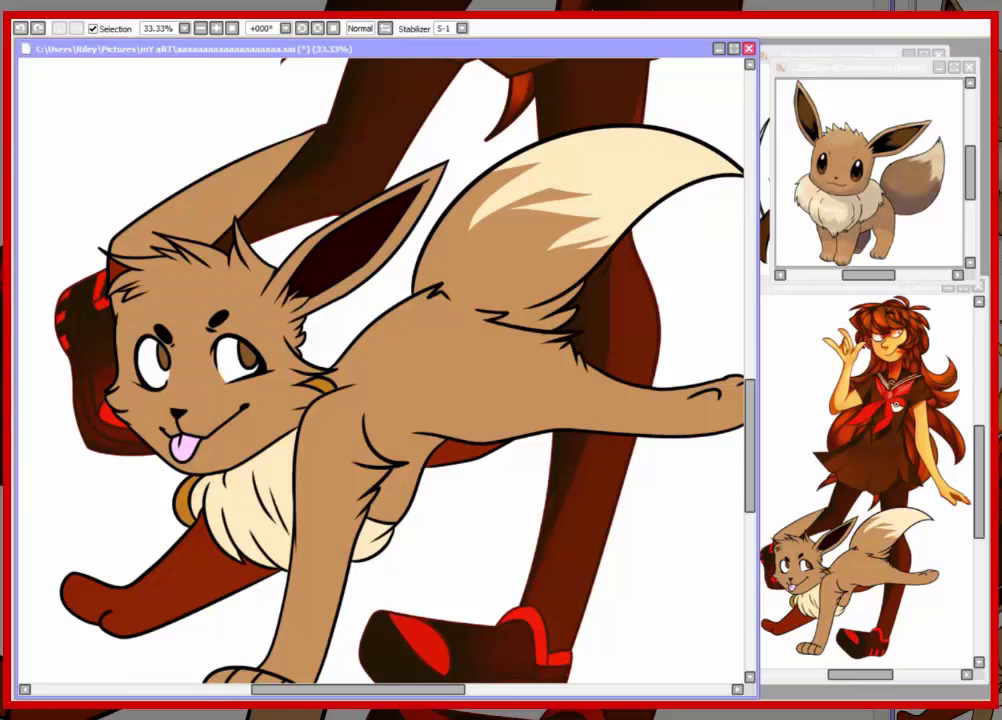
pyautogui.click(98, 258)
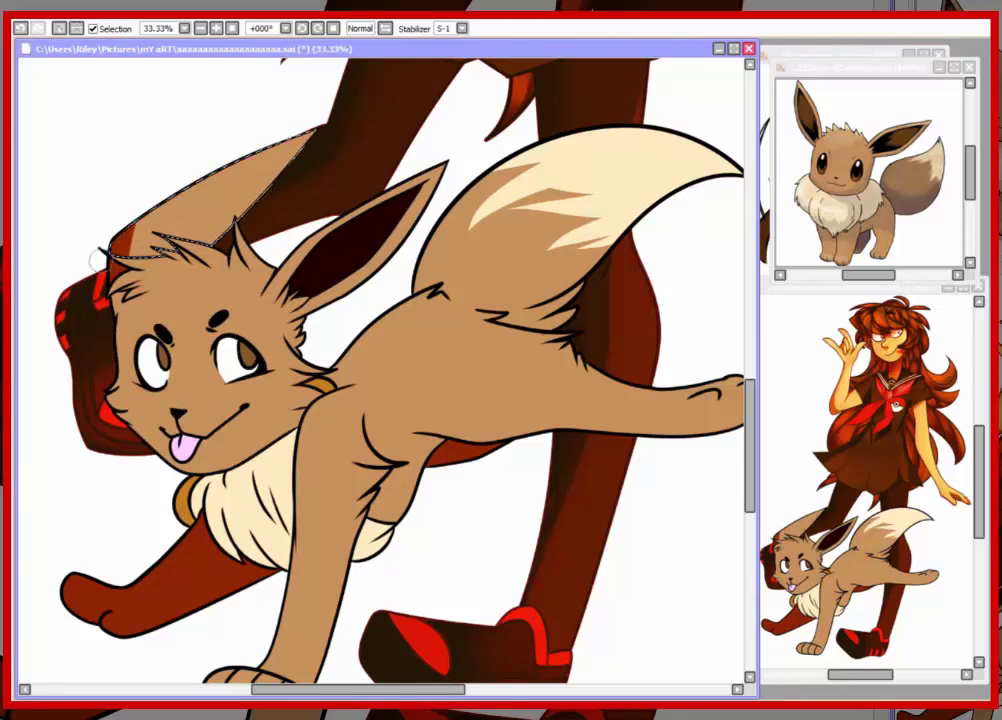
pyautogui.hotkey('ctrl', 'z')
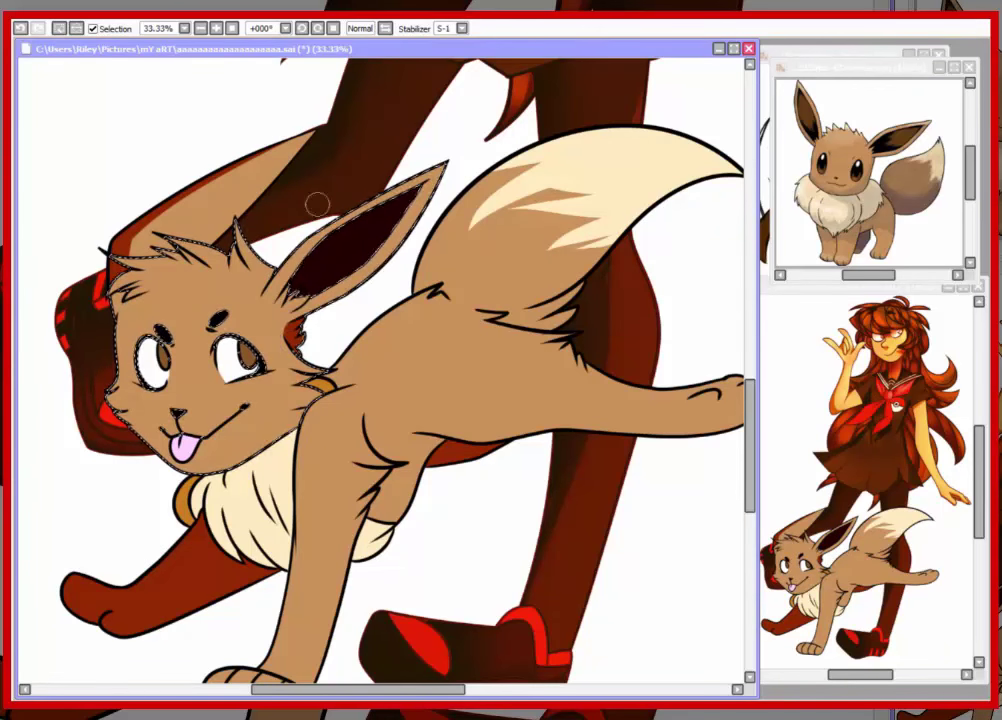
# Step: Paint red-brown cel shadows on the far side of the Eevee's face and head tufts, and ochre shadows between the ruff's strands
pyautogui.press('b')
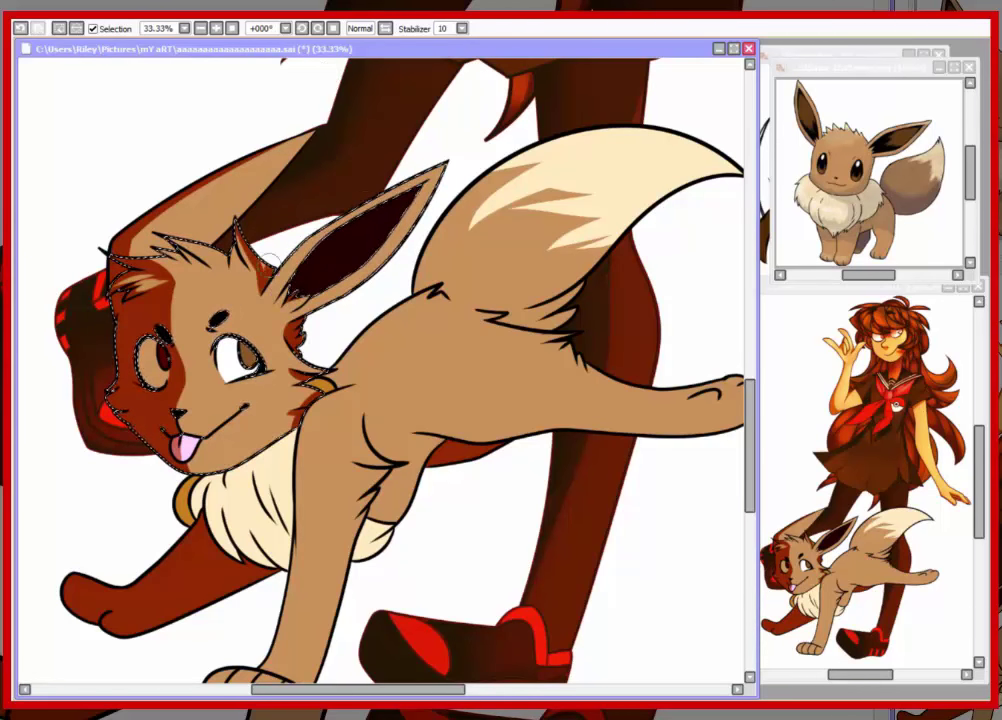
pyautogui.scroll(-3, 527, 292)
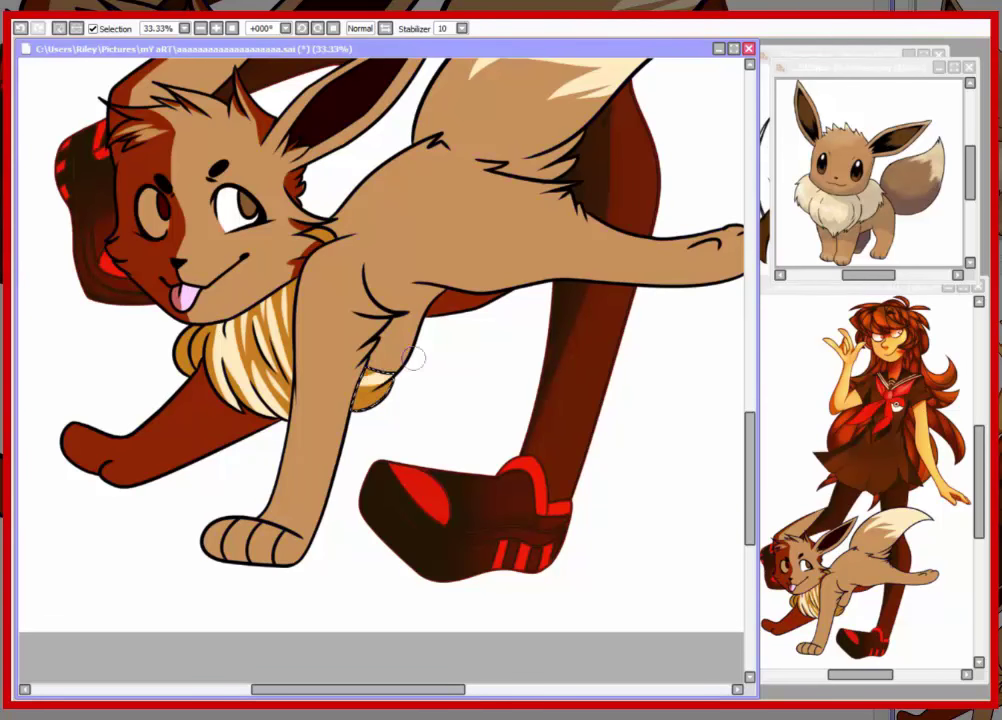
pyautogui.click(378, 388)
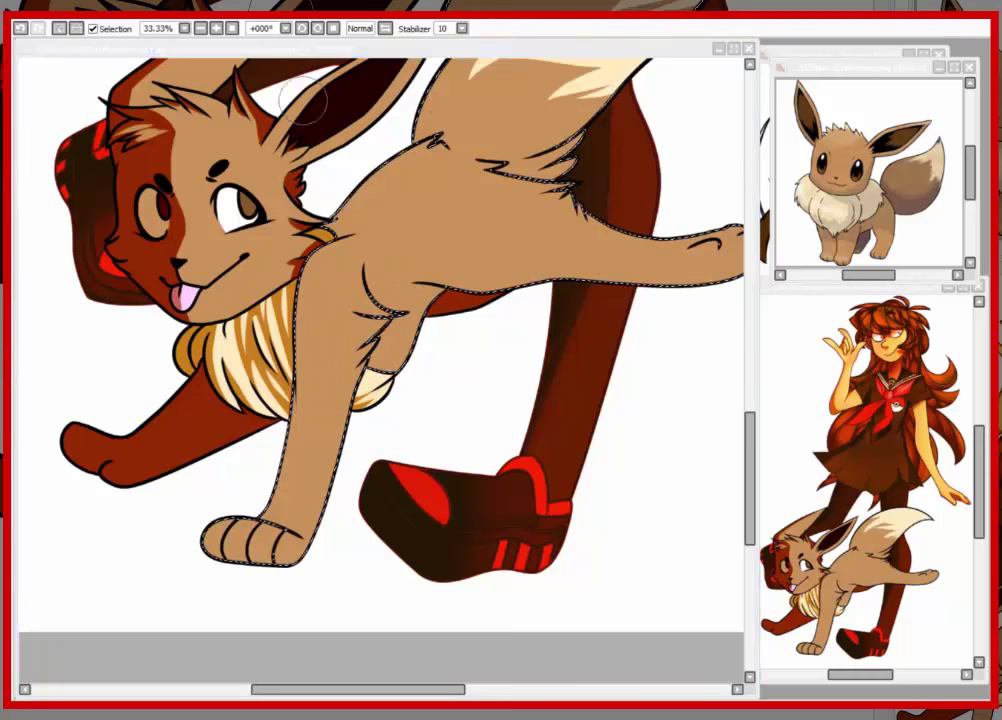
# Step: Within the Eevee's body selection, paint red-brown shadows along the near foreleg, its paw and the back
pyautogui.hotkey('alt', 'Tab')
pyautogui.hotkey('alt', 'Tab')
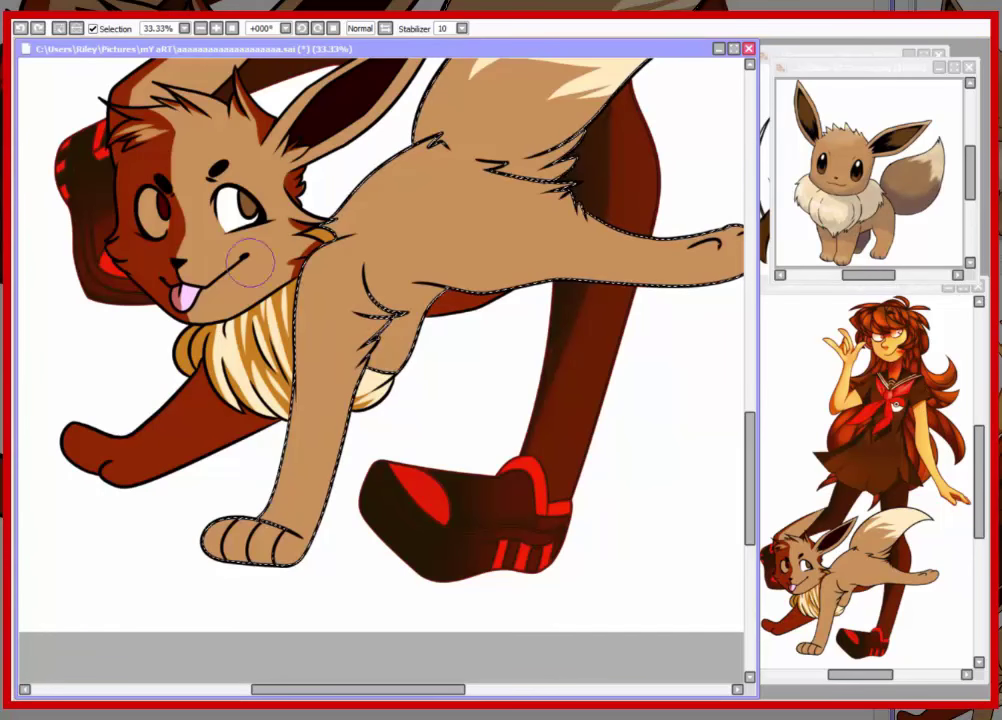
pyautogui.moveTo(298, 398); pyautogui.dragTo(225, 535)
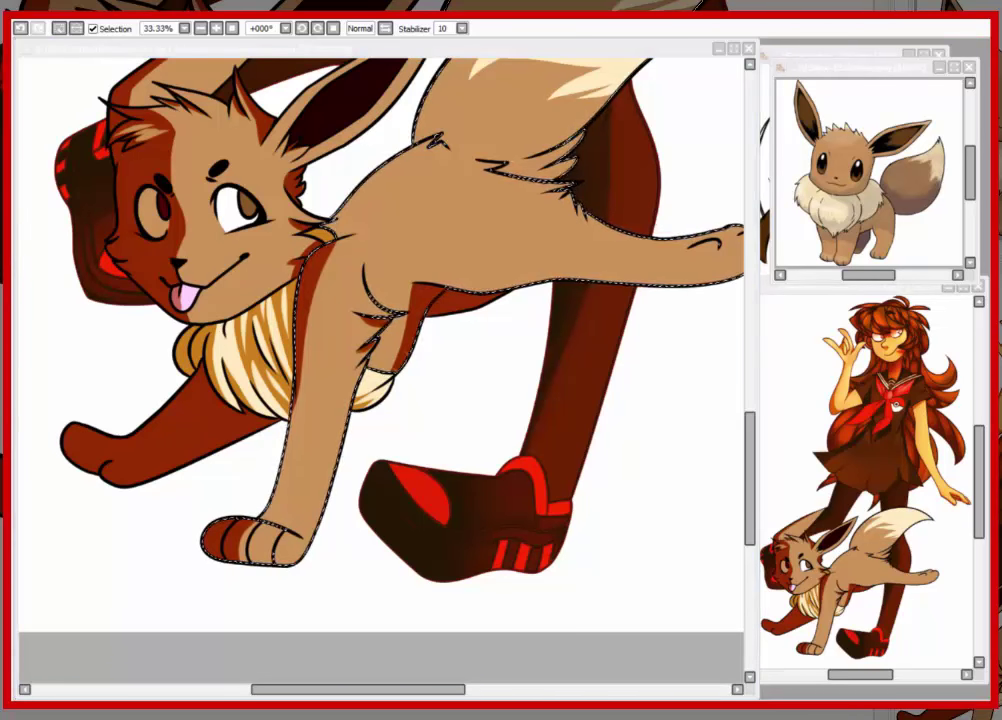
pyautogui.scroll(3, 380, 360)
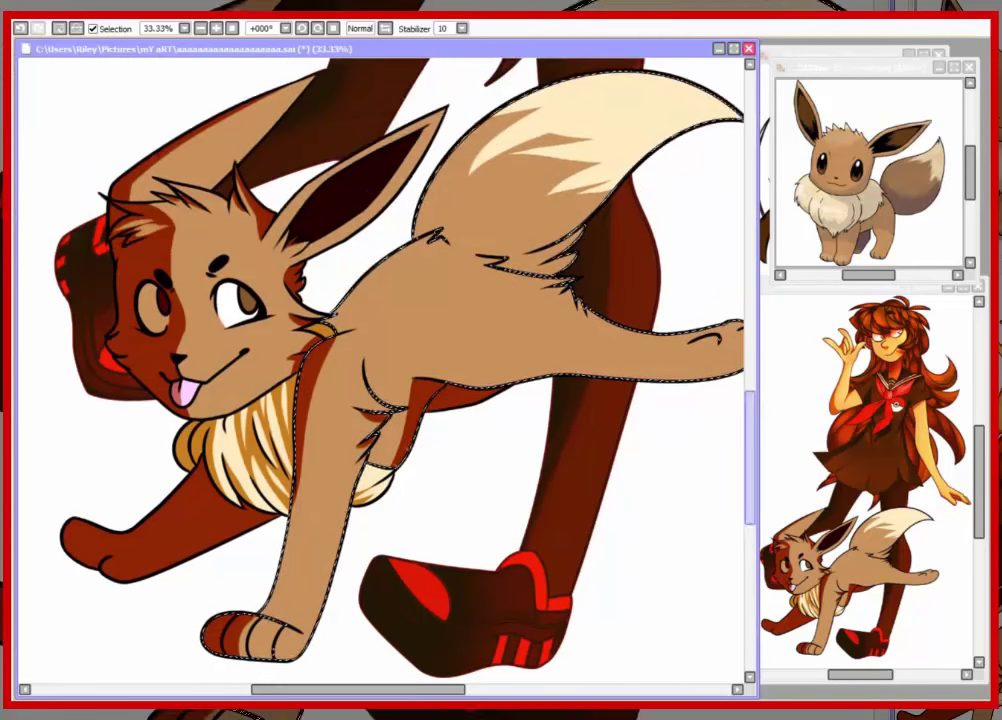
pyautogui.hscroll(5, 220, 510)
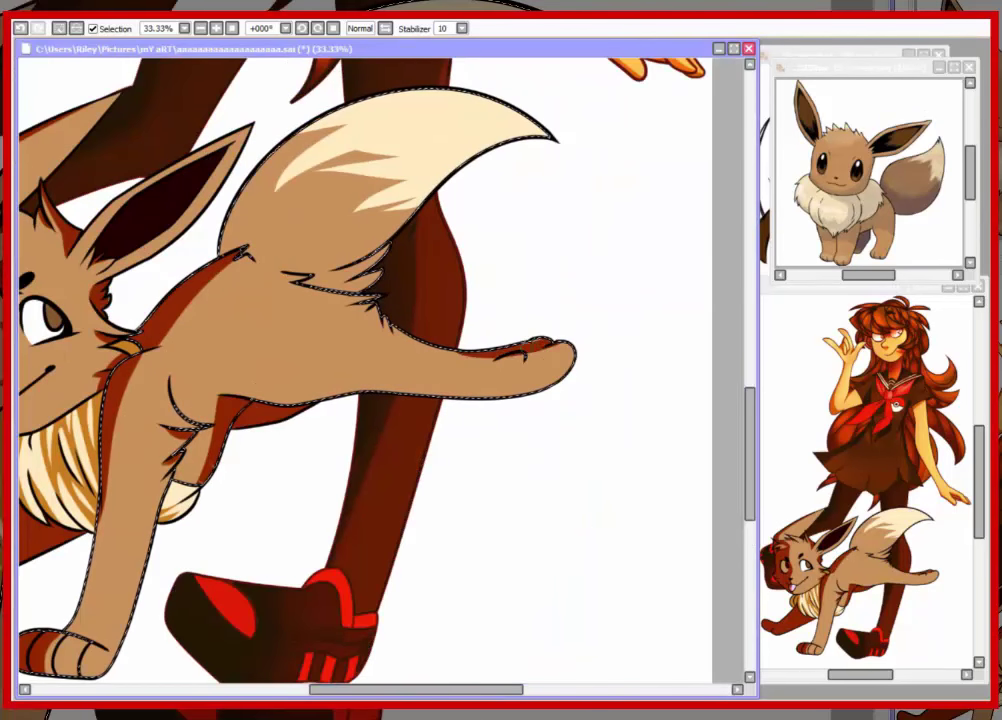
# Step: Shade the upper edge and base of the Eevee's tail red-brown and its cream tip ochre, and clear the selection
pyautogui.moveTo(414, 228); pyautogui.dragTo(300, 160)
pyautogui.moveTo(250, 215)
pyautogui.mouseDown()
pyautogui.moveTo(480, 95)
pyautogui.moveTo(226, 210)
pyautogui.moveTo(300, 90)
pyautogui.mouseUp()
pyautogui.moveTo(190, 200)
pyautogui.mouseDown()
pyautogui.moveTo(340, 100)
pyautogui.moveTo(295, 110)
pyautogui.mouseUp()
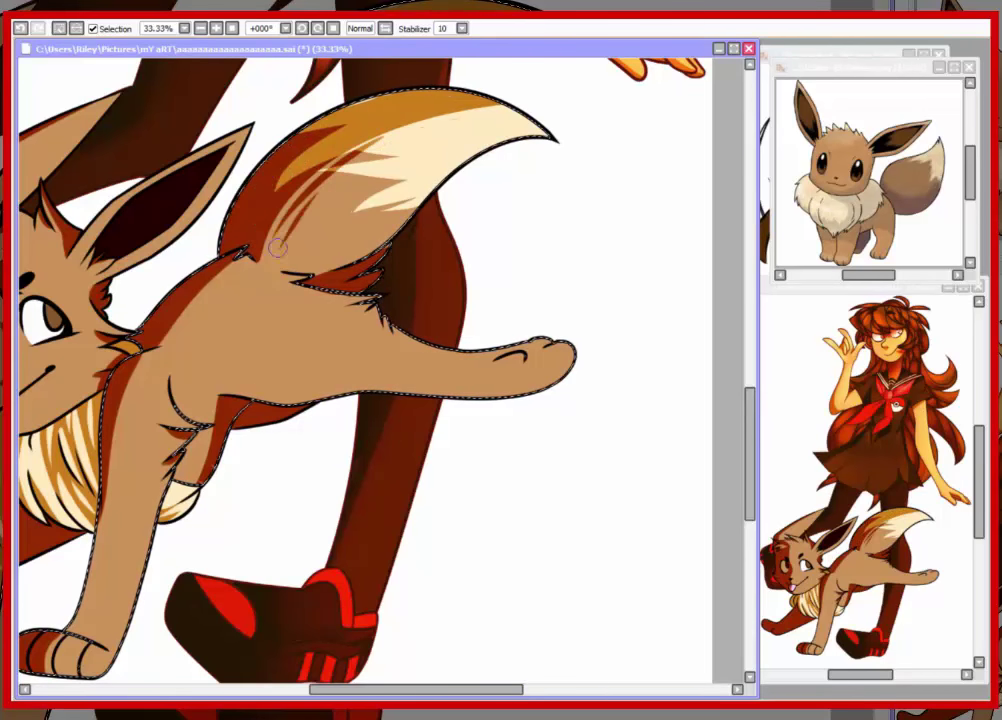
pyautogui.moveTo(390, 95); pyautogui.dragTo(226, 275)
pyautogui.hscroll(-6, 225, 277)
pyautogui.hscroll(4, 369, 418)
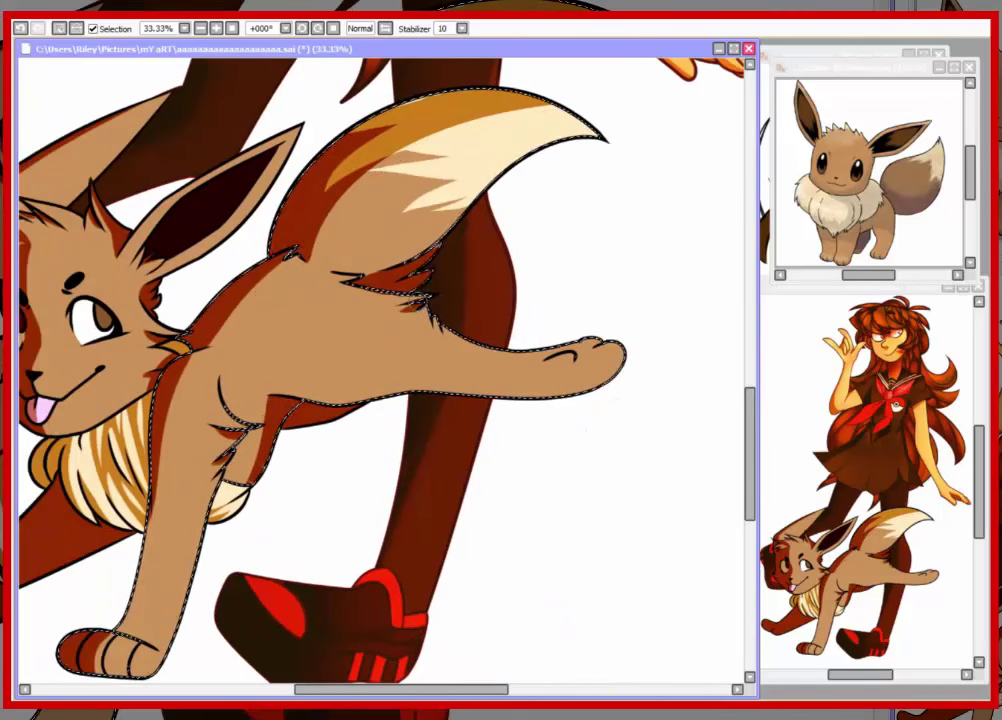
pyautogui.hotkey('ctrl', 'd')
# Step: Tint the whole Eevee bright warm orange with the overlay and select both of its irises
pyautogui.scroll(3, 713, 376)
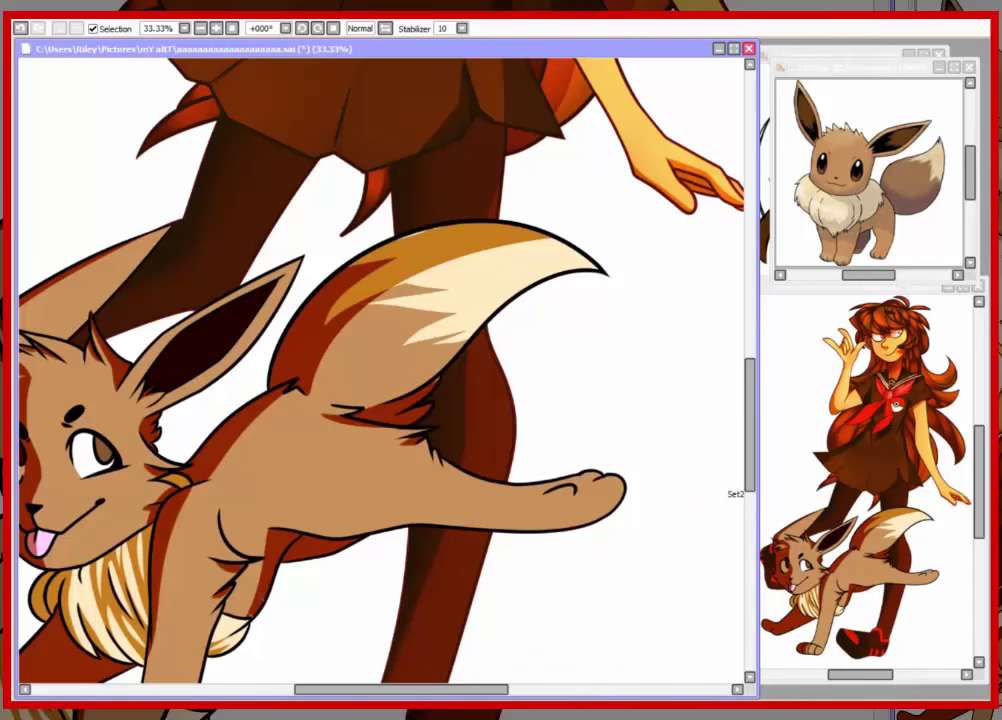
pyautogui.scroll(-2, 393, 369)
pyautogui.hotkey('ctrl', '+')
pyautogui.moveTo(170, 560)
pyautogui.mouseDown()
pyautogui.moveTo(170, 650)
pyautogui.moveTo(200, 610)
pyautogui.mouseUp()
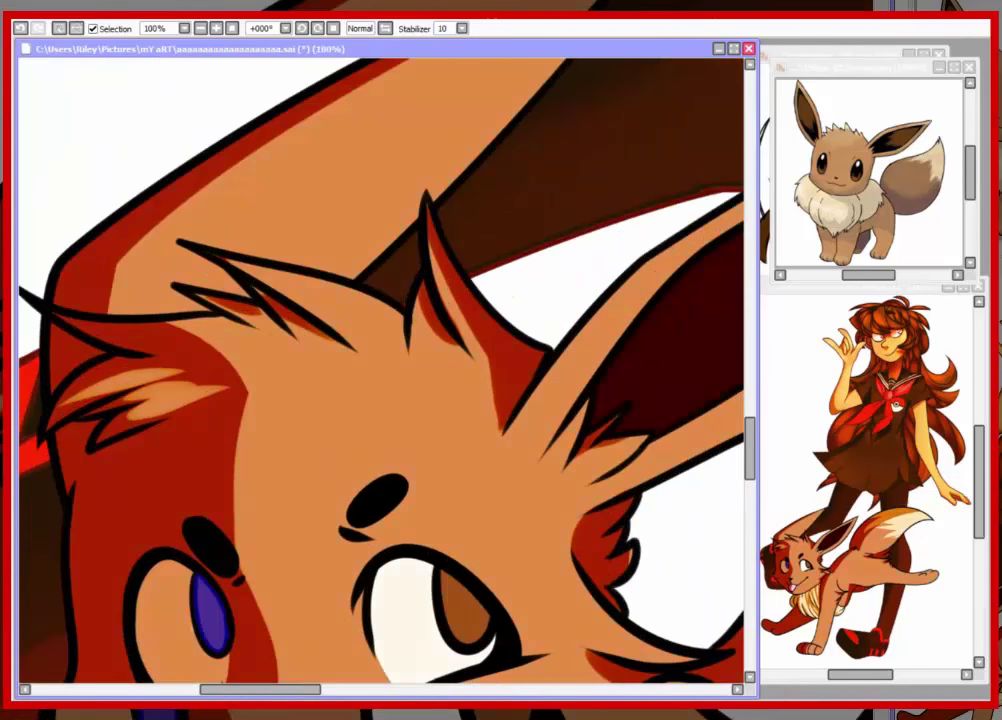
pyautogui.scroll(-3, 515, 358)
pyautogui.hotkey('ctrl', 'z')
pyautogui.hotkey('ctrl', 'y')
pyautogui.hotkey('ctrl', 'z')
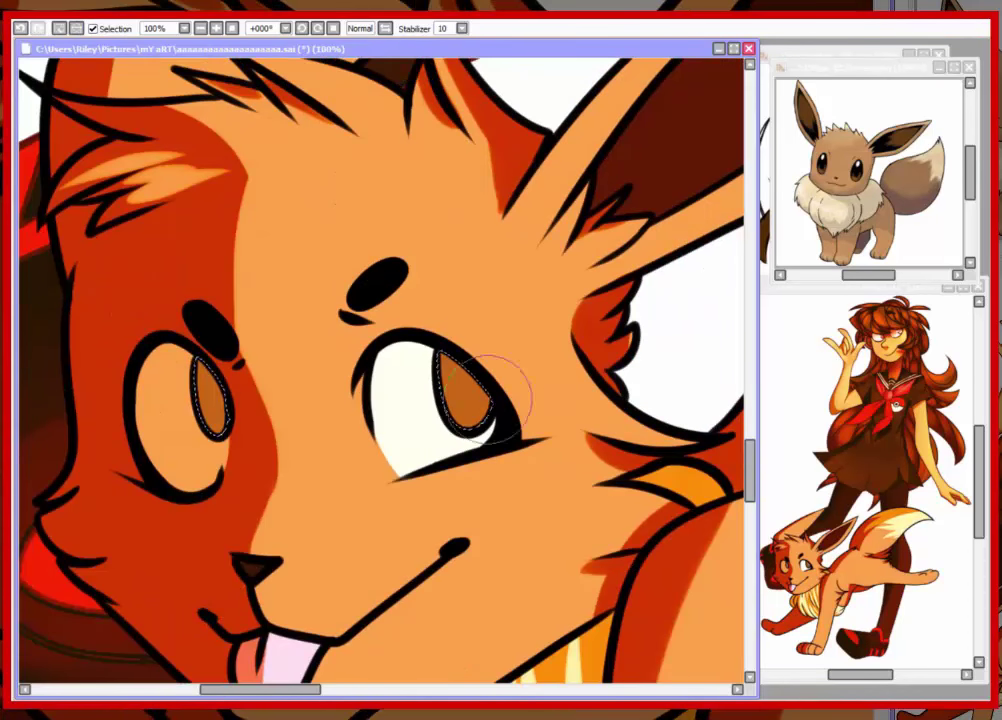
# Step: Paint a brown-to-yellow gradient inside both Eevee irises, clear the selection and add white shines to the eyes
pyautogui.hotkey('ctrl', '-')
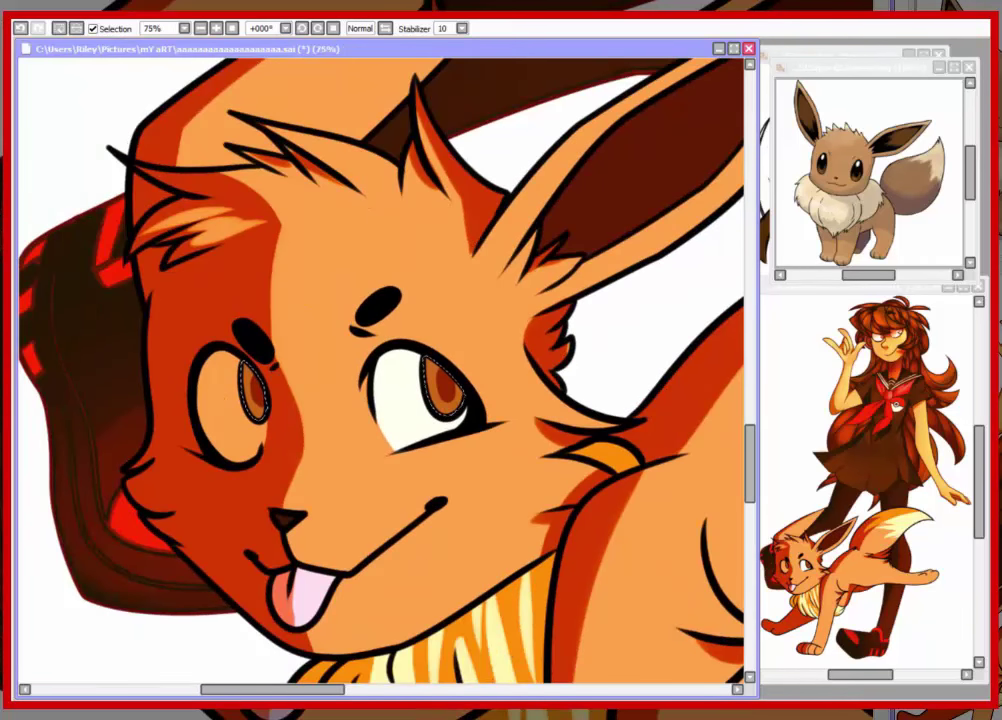
pyautogui.moveTo(437, 420); pyautogui.dragTo(344, 392)
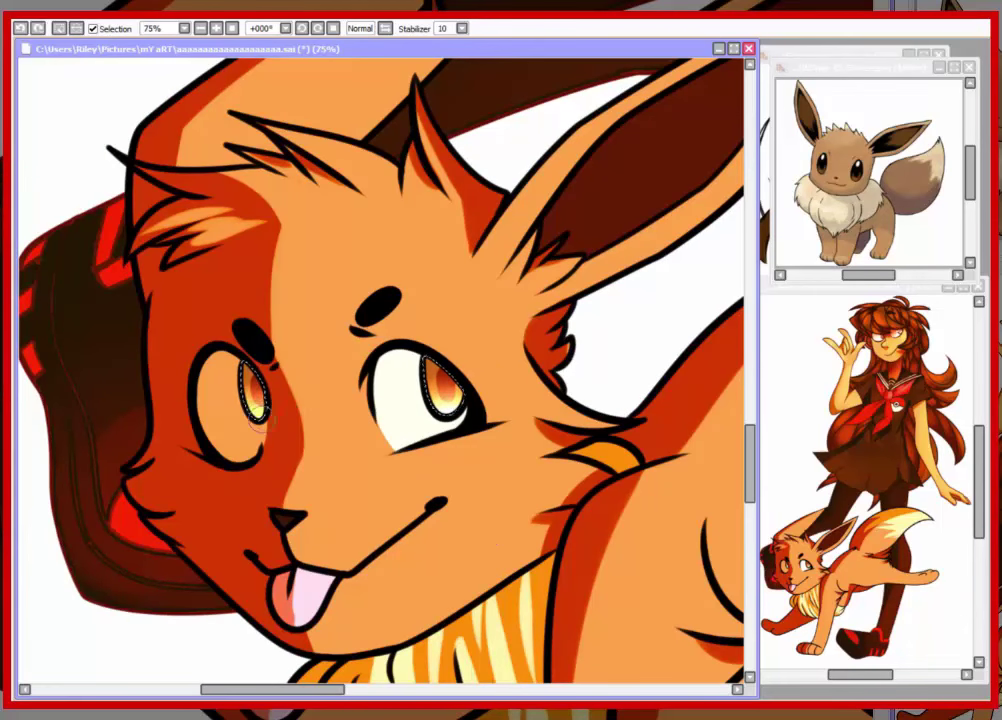
pyautogui.hotkey('ctrl', 'd')
pyautogui.moveTo(418, 376); pyautogui.dragTo(434, 377)
pyautogui.moveTo(219, 381); pyautogui.dragTo(246, 381)
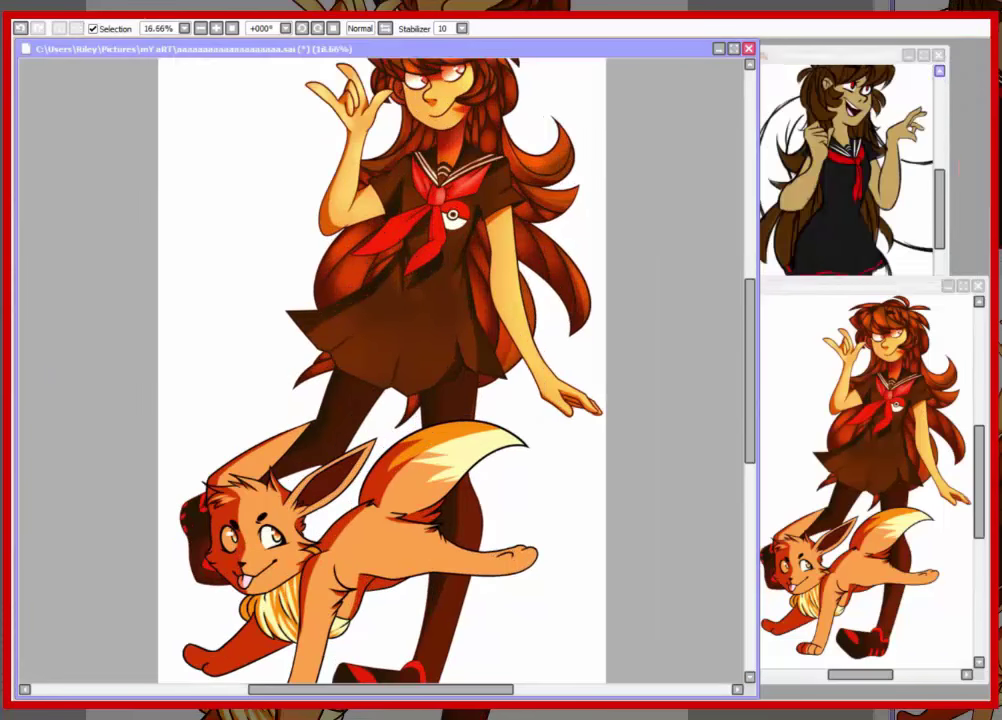
# Step: Close the reference image windows, and select the Eevee's ruff to airbrush soft orange shading under the chin
pyautogui.scroll(-2, 738, 424)
pyautogui.scroll(-1, 380, 370)
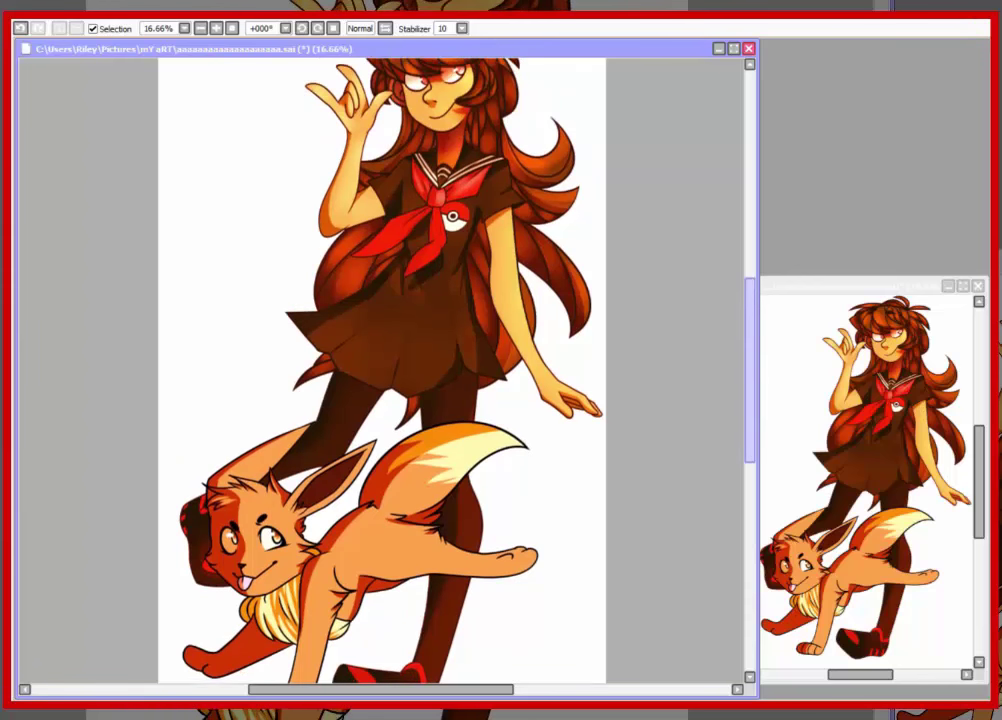
pyautogui.hotkey('ctrl', '+')
pyautogui.scroll(-2, 380, 370)
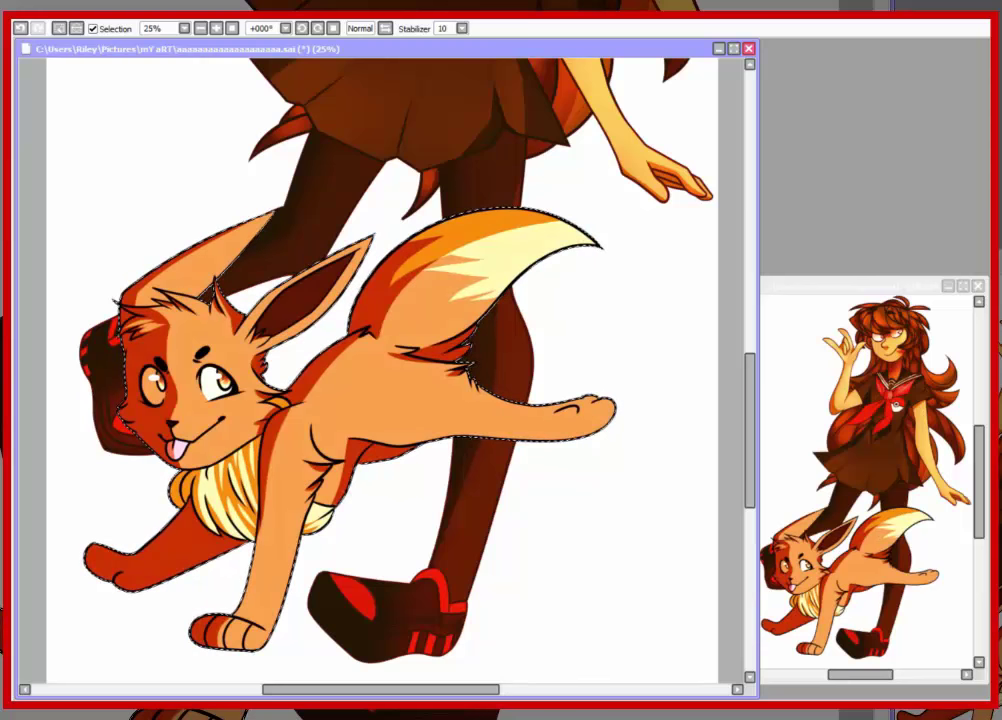
pyautogui.click(240, 485)
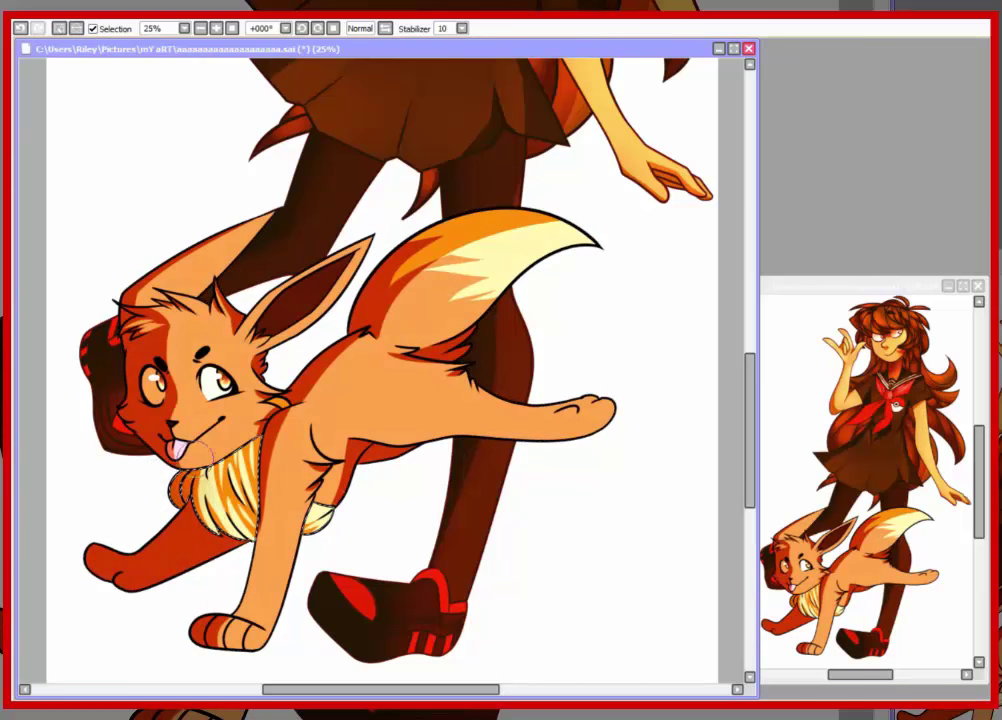
pyautogui.click(59, 28)
# Step: Airbrush deep red over the far side of the Eevee's face, its inner ear, tail base and far legs, selecting each area first
pyautogui.moveTo(145, 408); pyautogui.dragTo(135, 380)
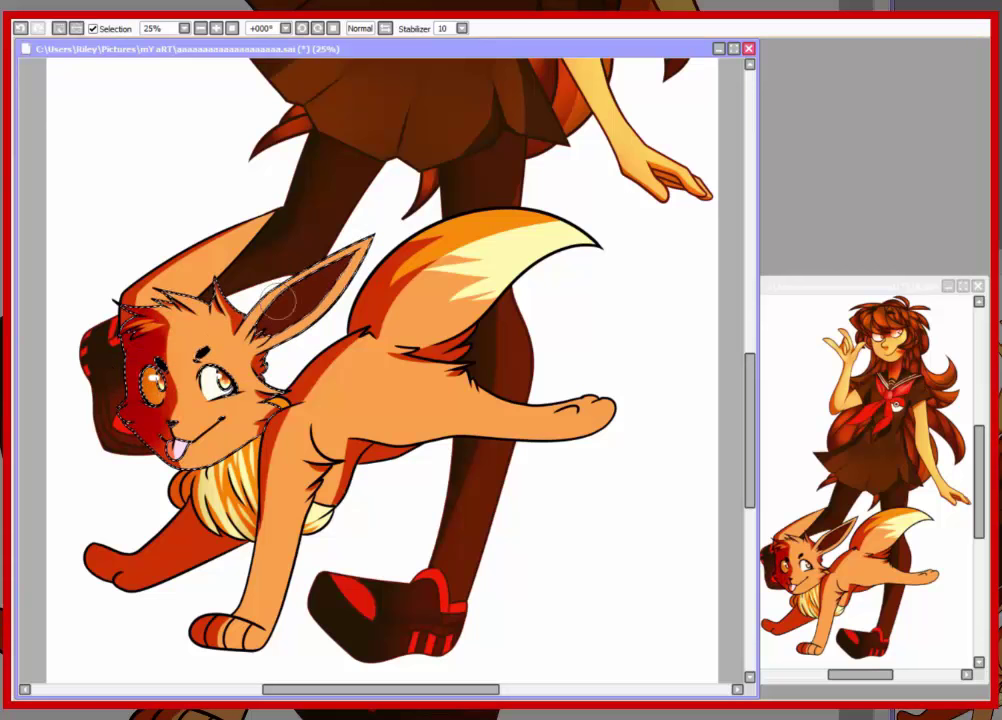
pyautogui.hotkey('ctrl', 'd')
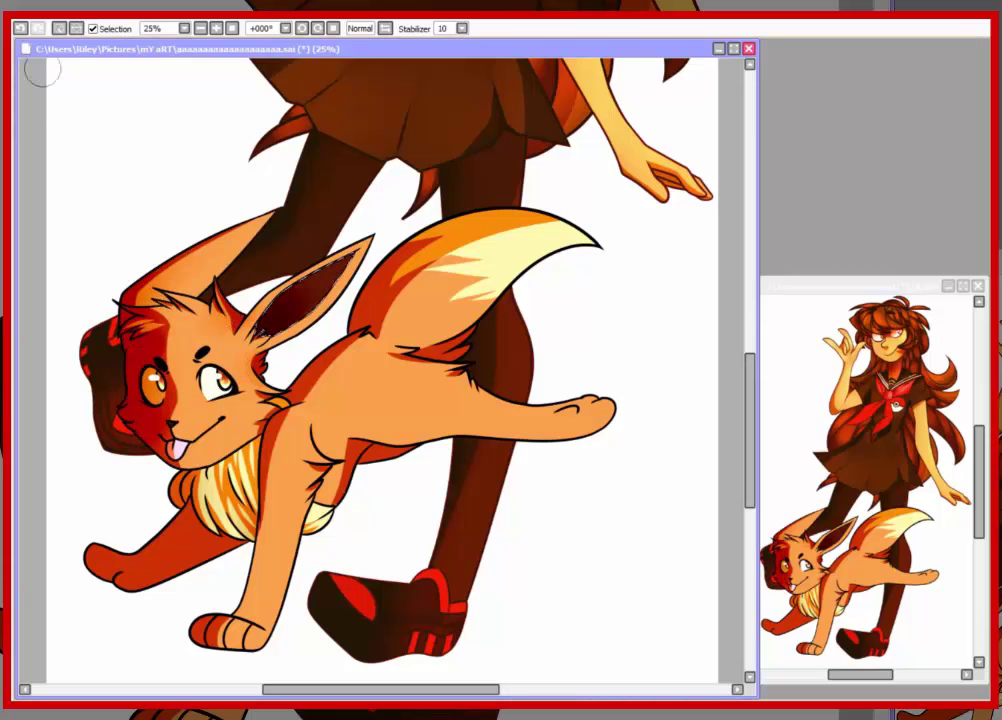
pyautogui.click(420, 390)
pyautogui.press('b')
pyautogui.hotkey('ctrl', 'd')
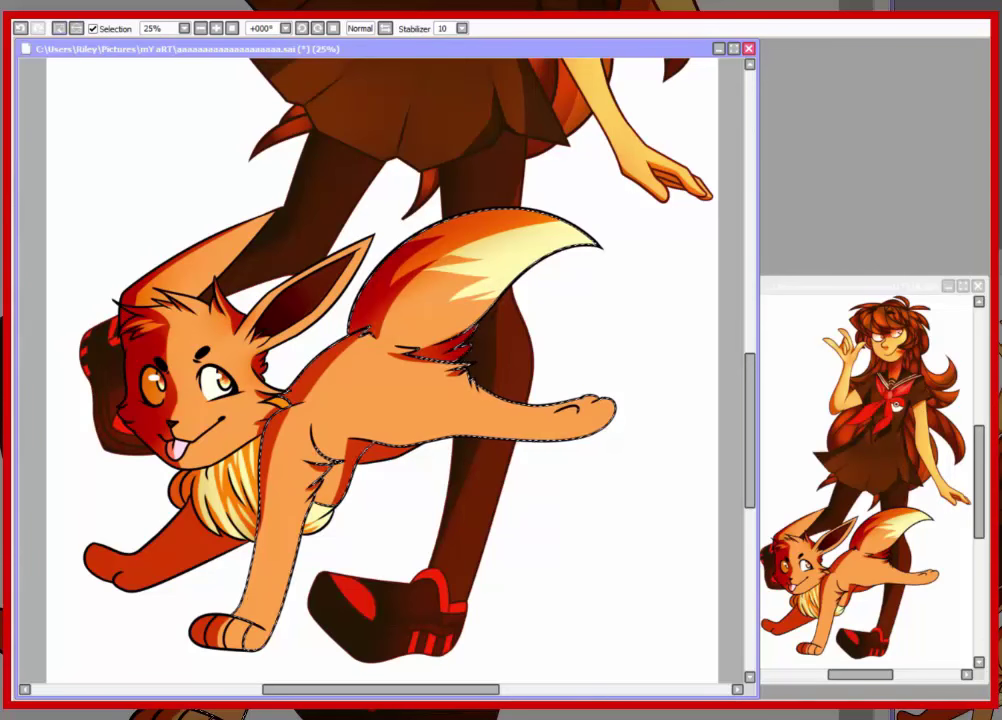
pyautogui.click(150, 560)
pyautogui.scroll(-1, 380, 370)
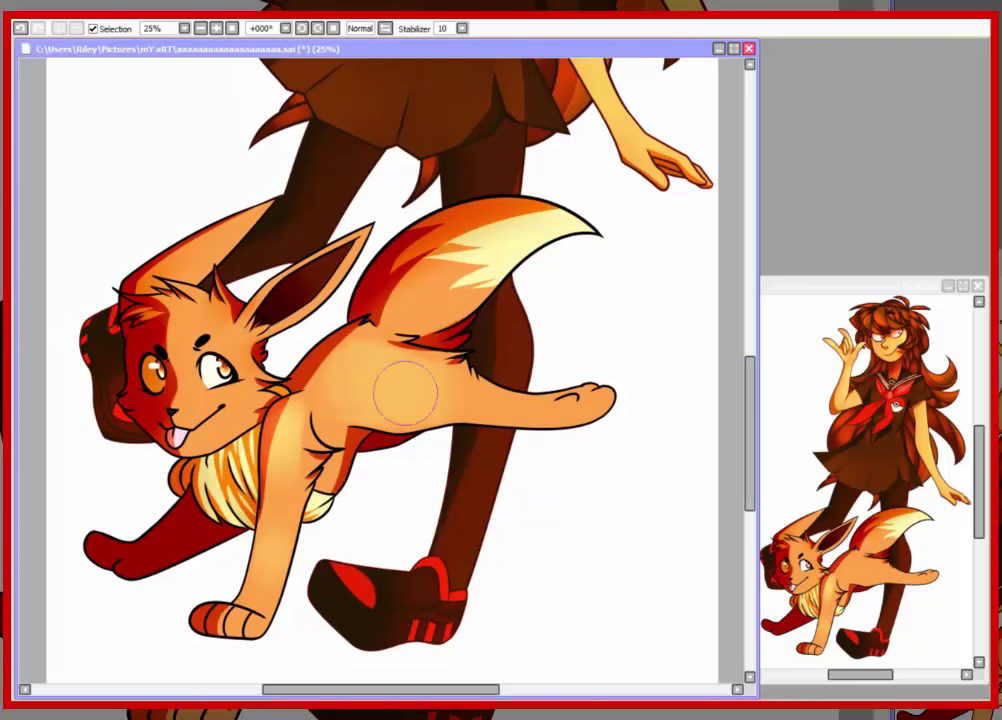
# Step: Airbrush soft pale-yellow highlights onto the Eevee's flank, tail and outstretched hind leg
pyautogui.moveTo(335, 380); pyautogui.dragTo(445, 385)
pyautogui.moveTo(440, 285); pyautogui.dragTo(482, 239)
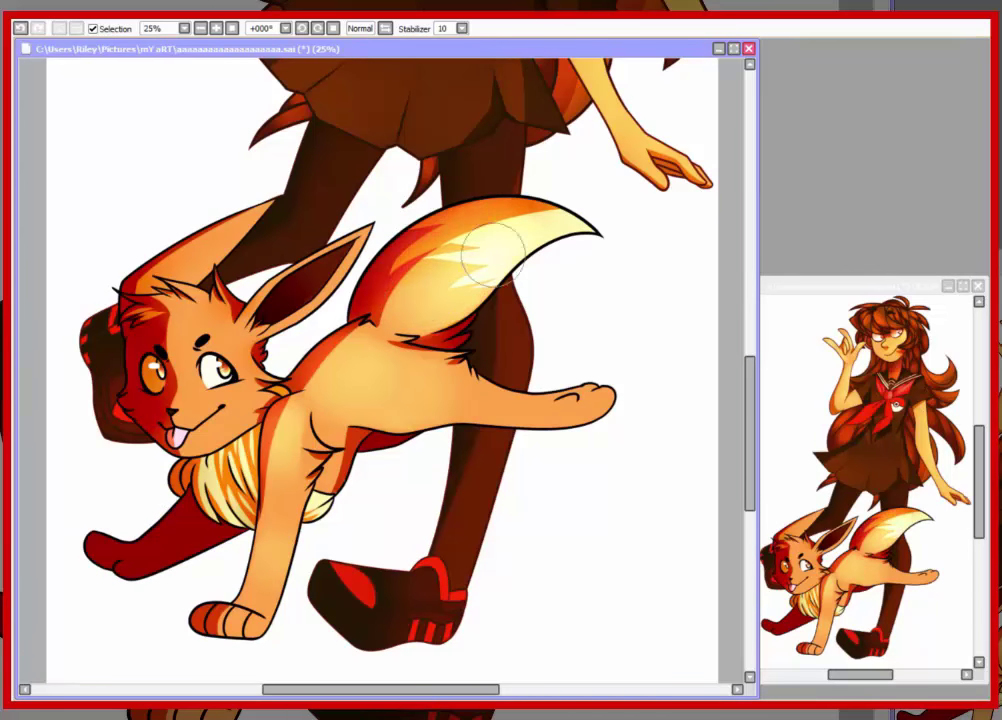
pyautogui.moveTo(372, 386)
pyautogui.mouseDown()
pyautogui.moveTo(424, 402)
pyautogui.moveTo(442, 376)
pyautogui.moveTo(452, 416)
pyautogui.moveTo(507, 418)
pyautogui.moveTo(603, 398)
pyautogui.mouseUp()
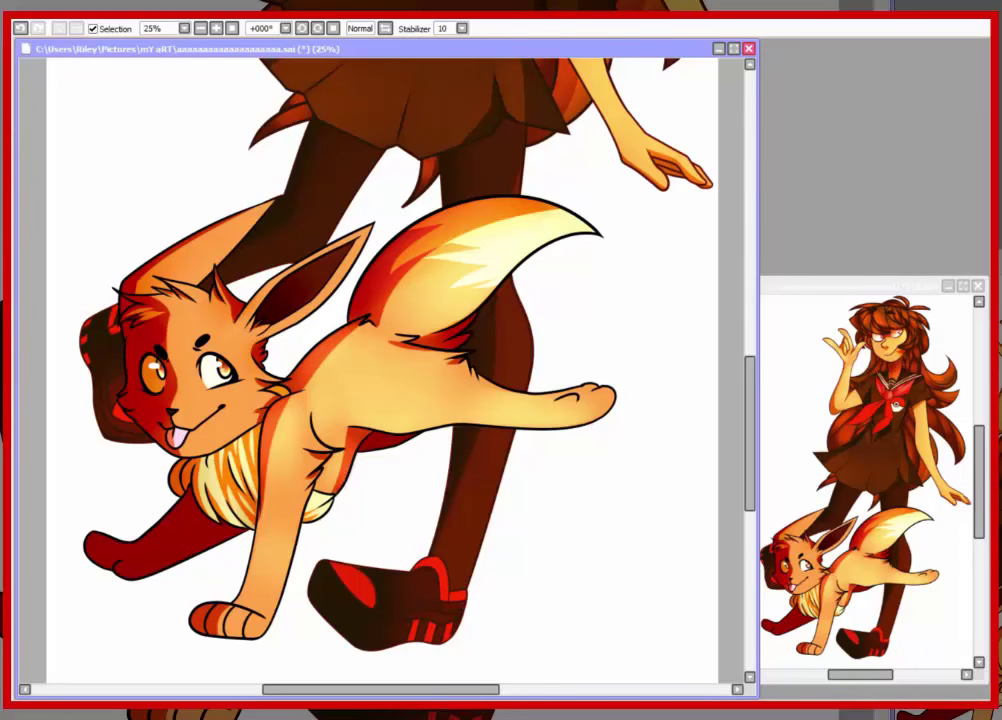
# Step: Select the Eevee's face, far ear and far legs in turn and airbrush soft yellow and lighter red highlights onto them
pyautogui.click(180, 300)
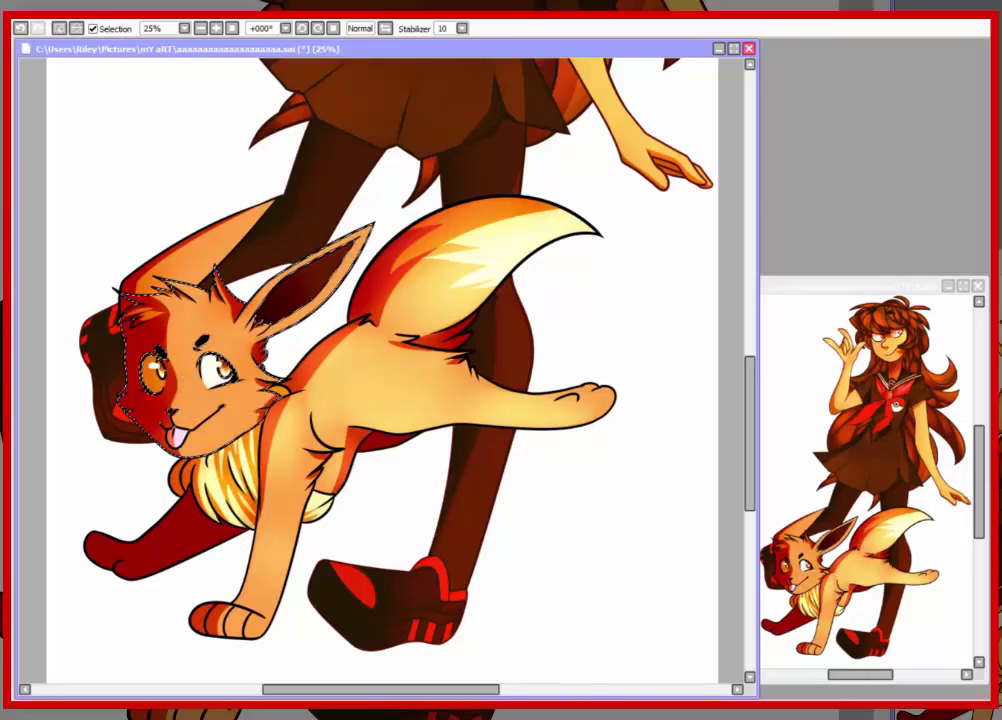
pyautogui.hotkey('ctrl', 'z')
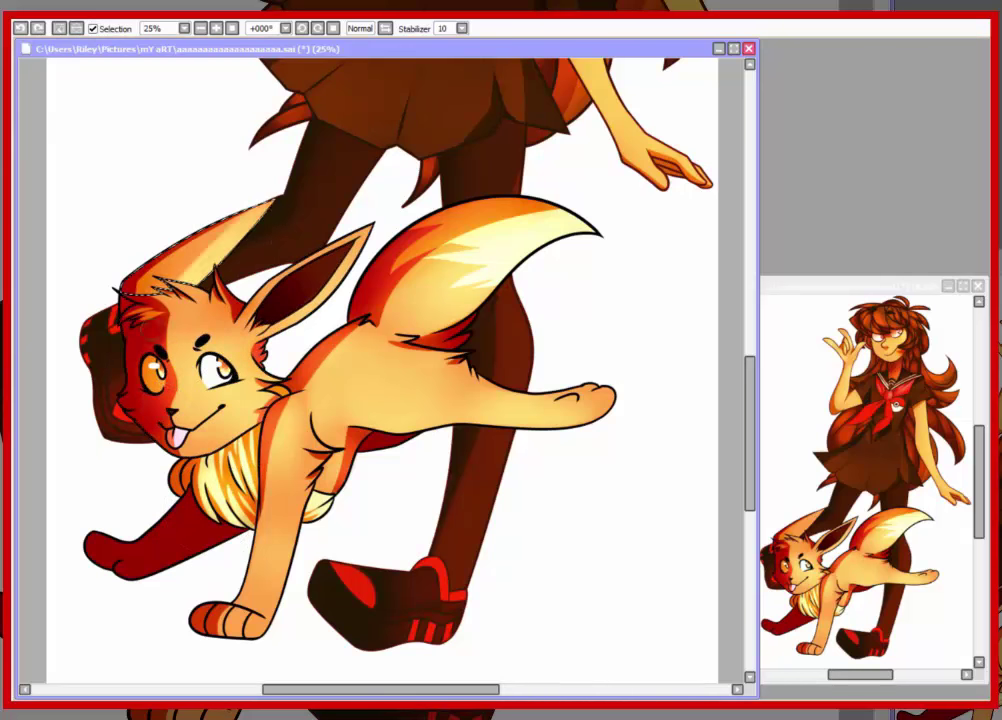
pyautogui.hotkey('ctrl', 'd')
pyautogui.scroll(-1, 400, 470)
pyautogui.click(170, 540)
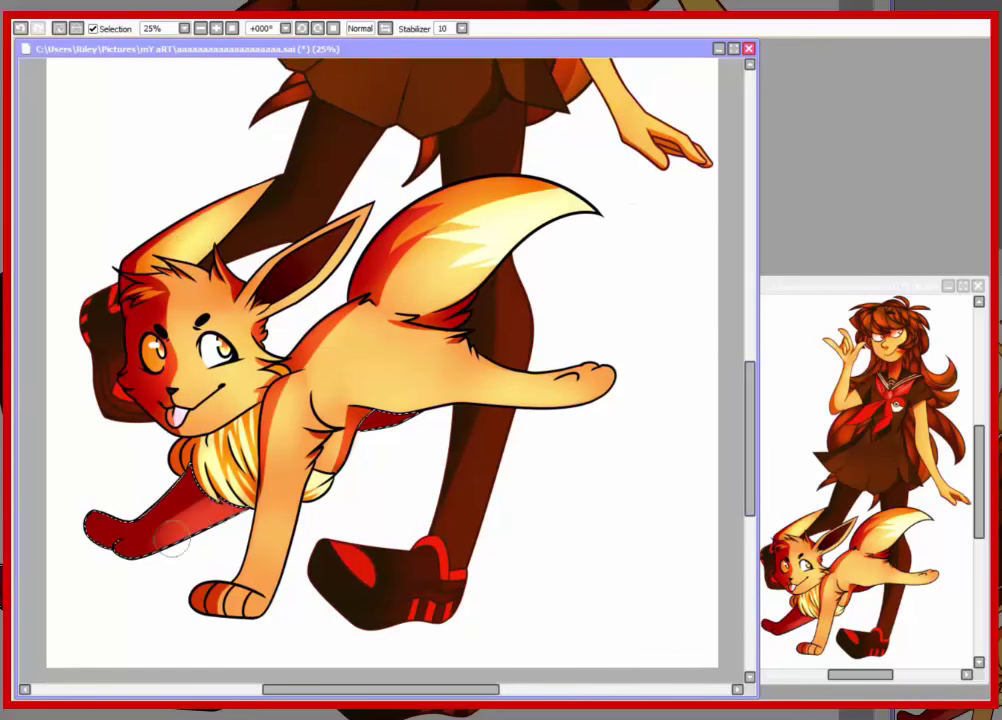
# Step: Clear the selection and recolor the Eevee's black line art dark red-brown to match the girl's outlines
pyautogui.hotkey('ctrl', 'd')
pyautogui.scroll(3, 210, 543)
pyautogui.scroll(-2, 380, 370)
pyautogui.scroll(6, 527, 412)
pyautogui.scroll(-5, 600, 360)
pyautogui.scroll(-2, 380, 340)
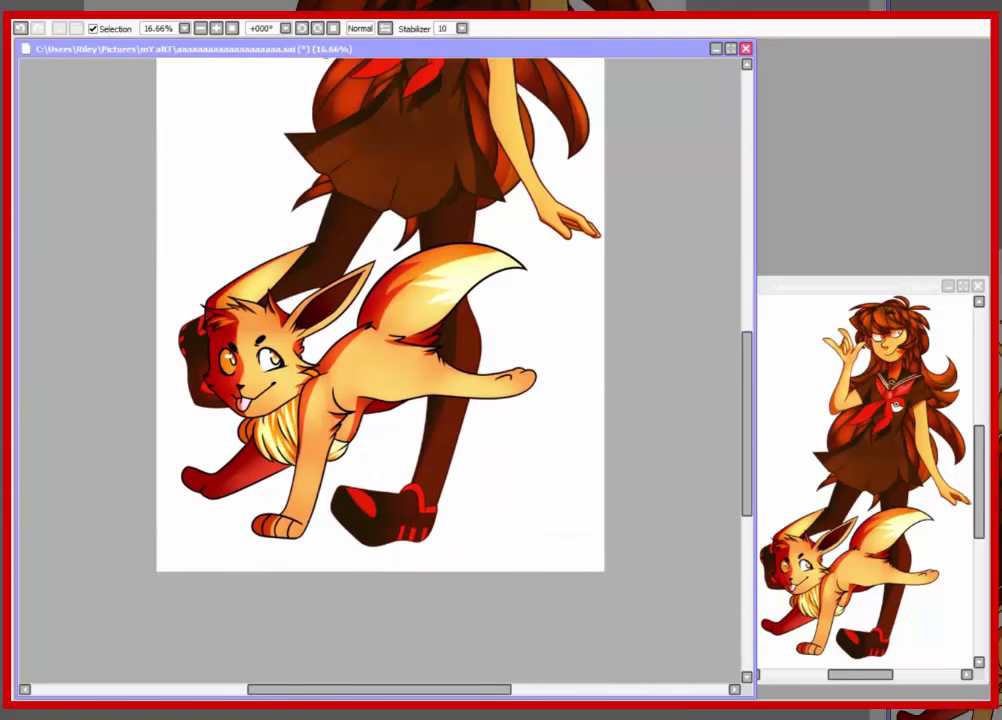
pyautogui.scroll(12, 380, 370)
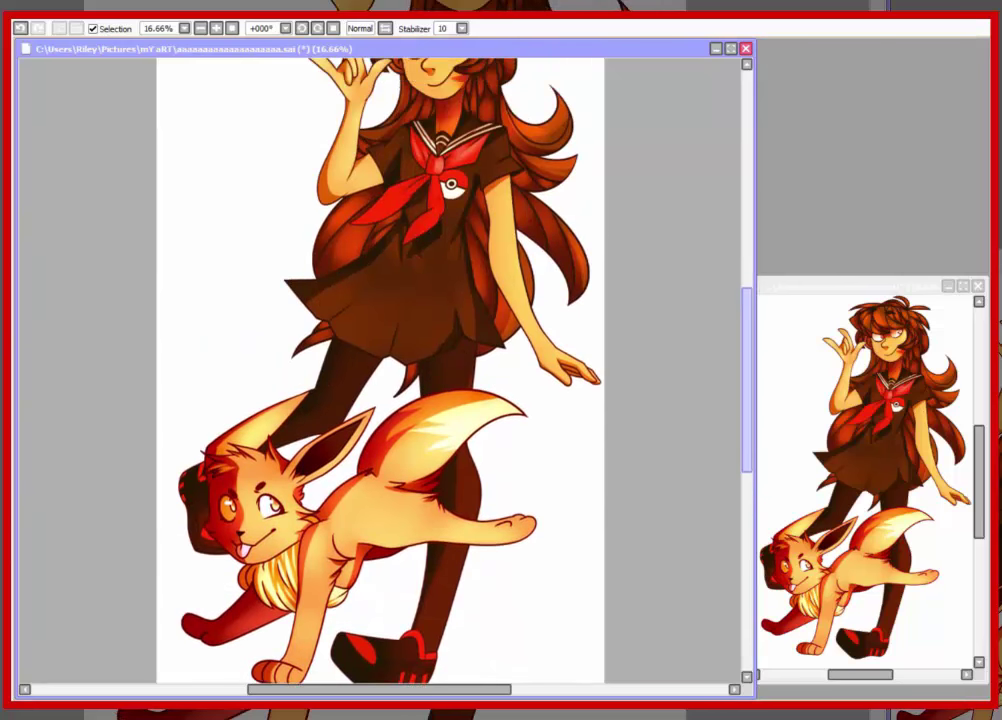
pyautogui.scroll(-10, 380, 370)
pyautogui.scroll(3, 380, 370)
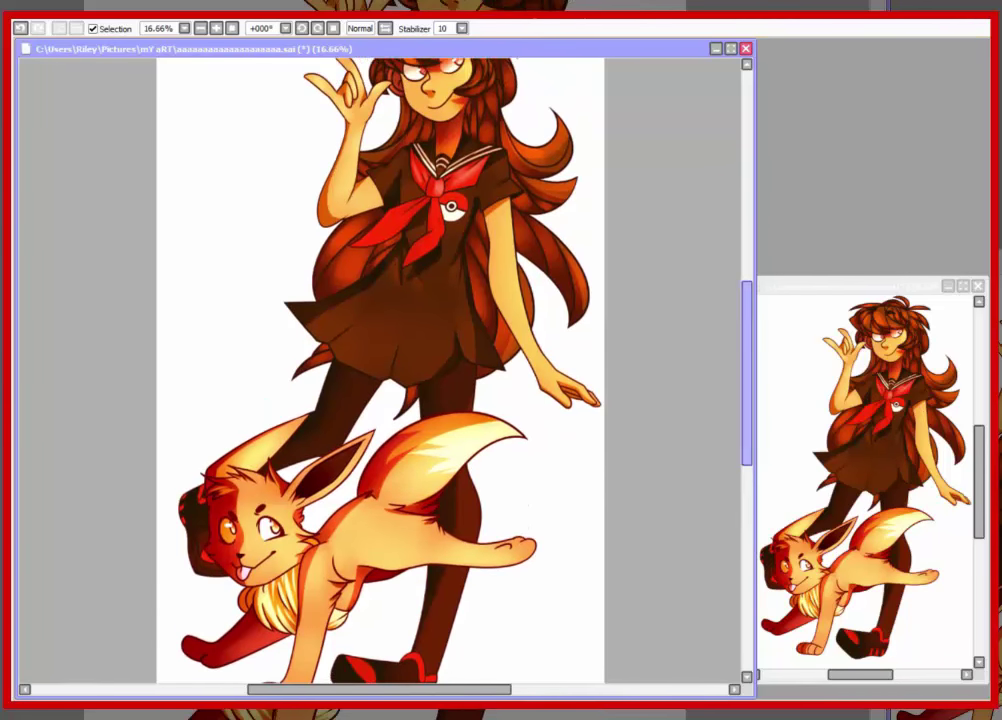
# Step: Rotate the Eevee slightly counterclockwise, shift it a little toward the canvas's left edge, apply the transform and save the drawing
pyautogui.hotkey('ctrl', '-')
pyautogui.hotkey('ctrl', 't')
pyautogui.moveTo(235, 558); pyautogui.dragTo(360, 300)
pyautogui.press('Escape')
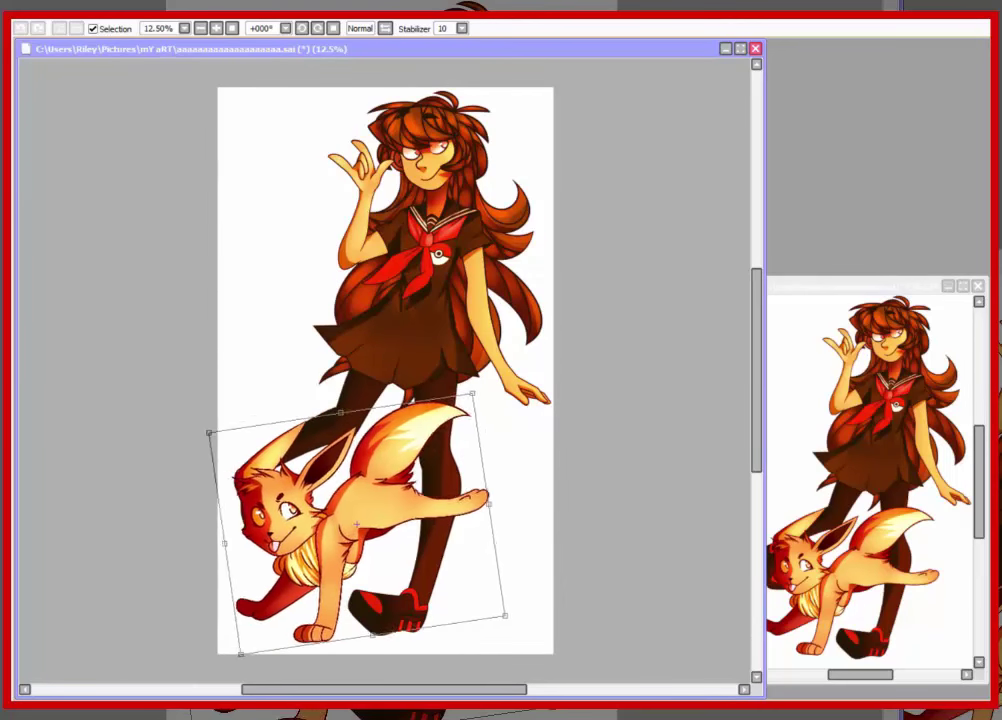
pyautogui.press('Return')
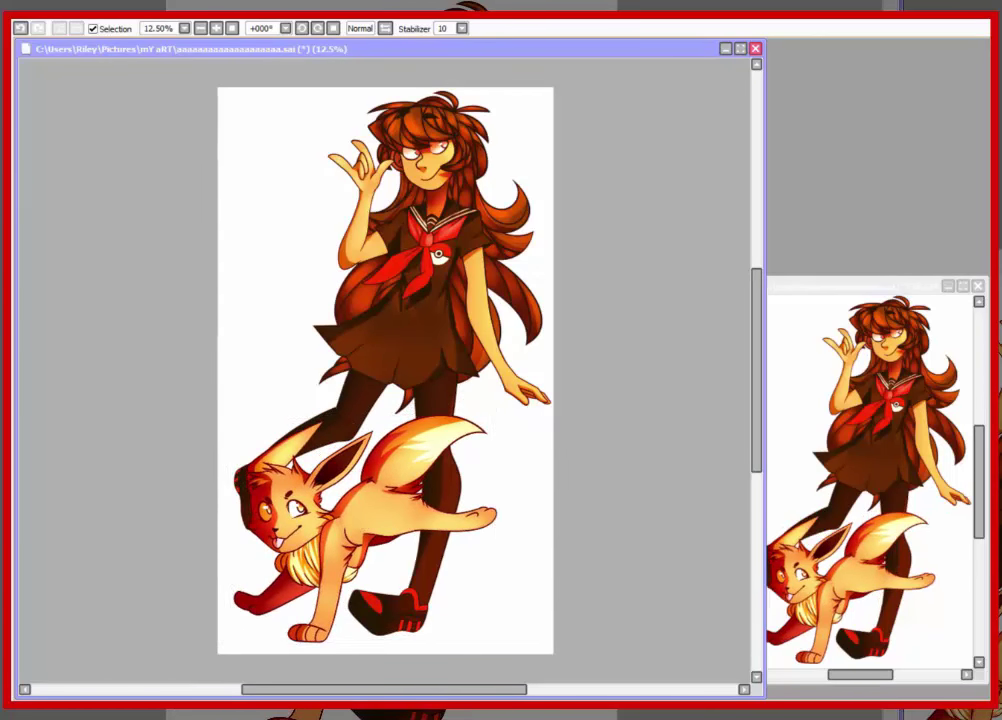
pyautogui.scroll(-1, 379, 380)
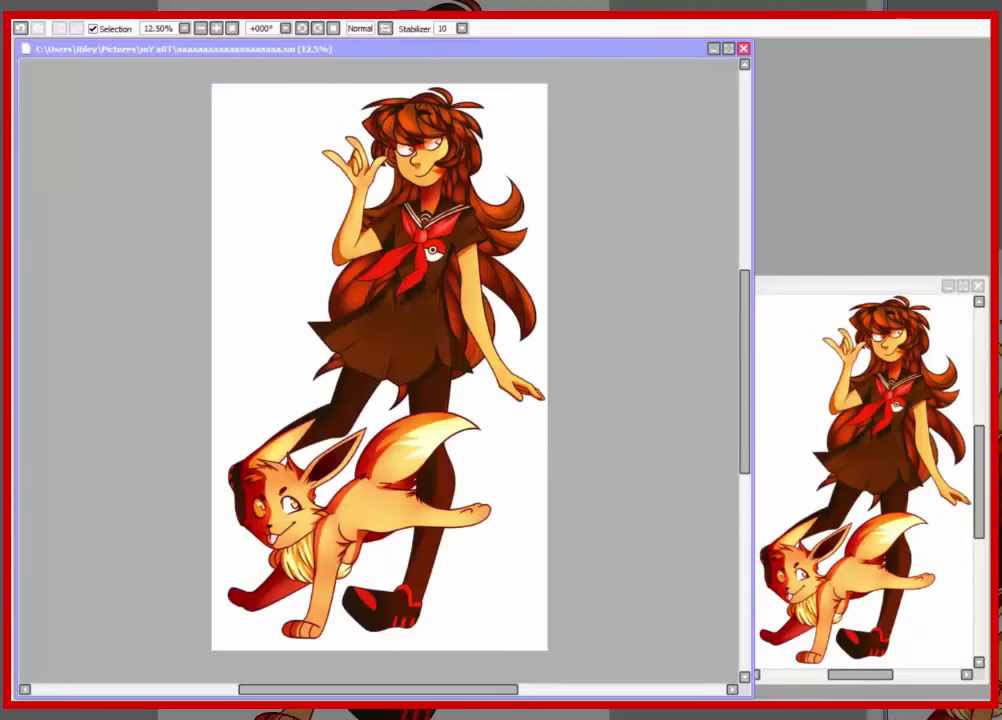
# Step: Try freehand brush strokes in the blank area beside the girl's skirt and legs
pyautogui.hotkey('ctrl', '+')
pyautogui.moveTo(190, 215); pyautogui.dragTo(230, 420)
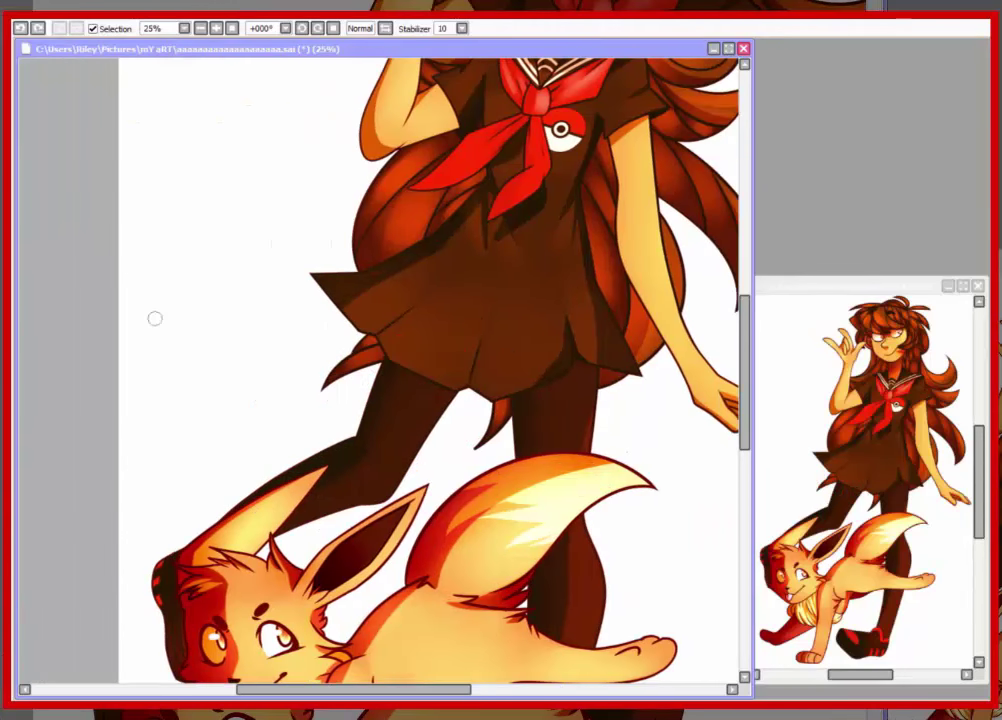
pyautogui.moveTo(152, 438); pyautogui.dragTo(195, 425)
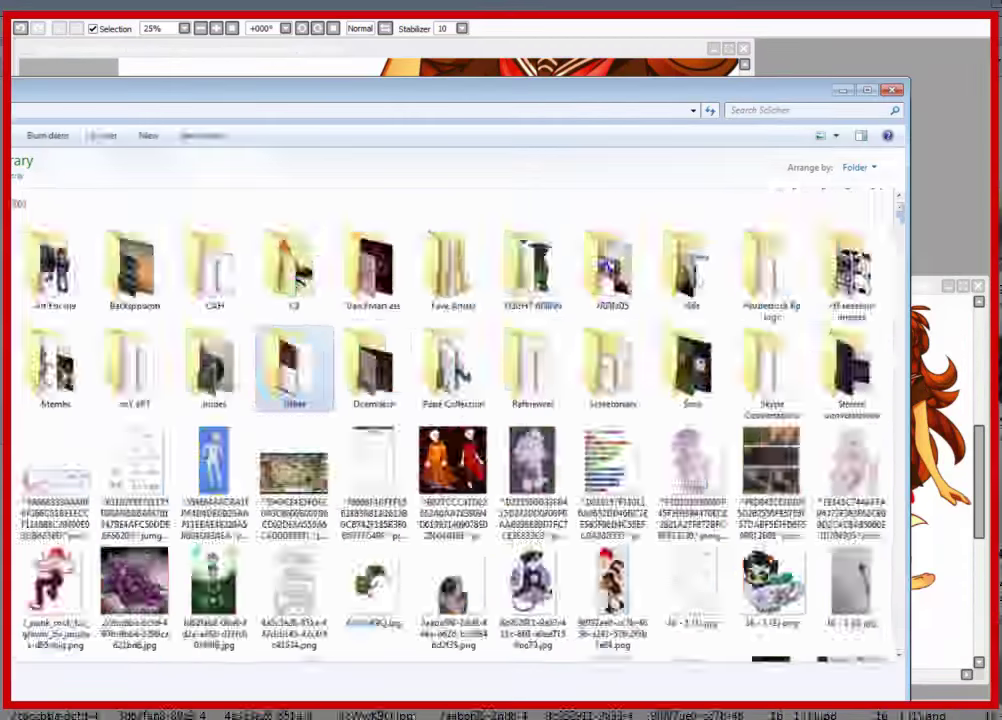
# Step: Switch to Windows Explorer and browse the Screenshots folder for an image
pyautogui.scroll(-15, 770, 215)
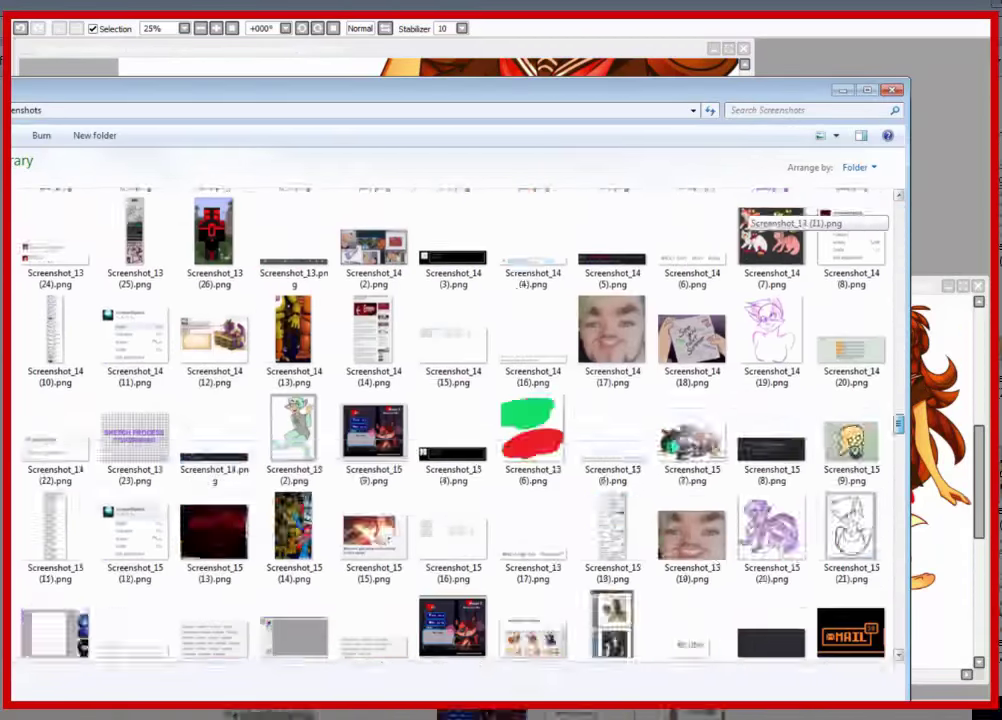